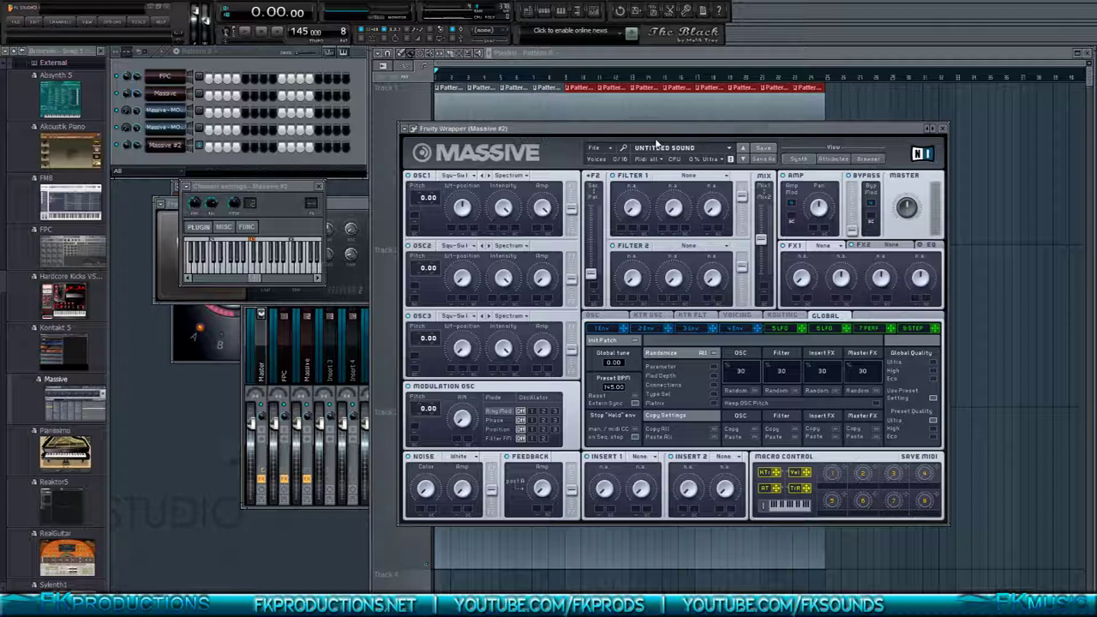
- Set oscillator 1's wavetable to Smooth Square and oscillator 2's wavetable to Additivmix III
{"action": "left_click", "coordinate": [455, 177]}
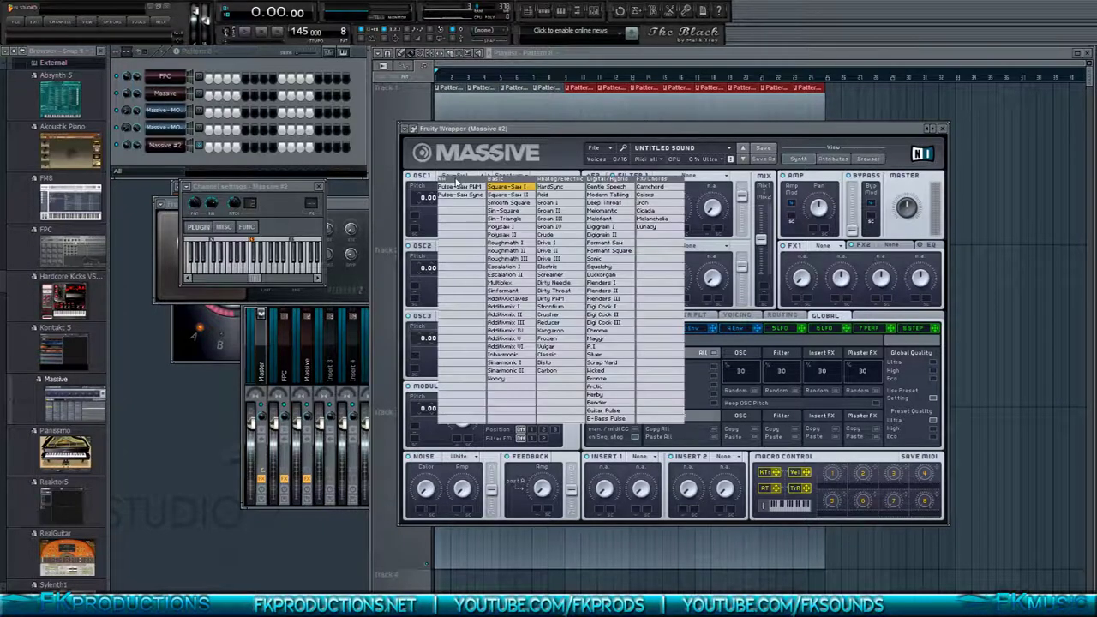
{"action": "left_click", "coordinate": [512, 204]}
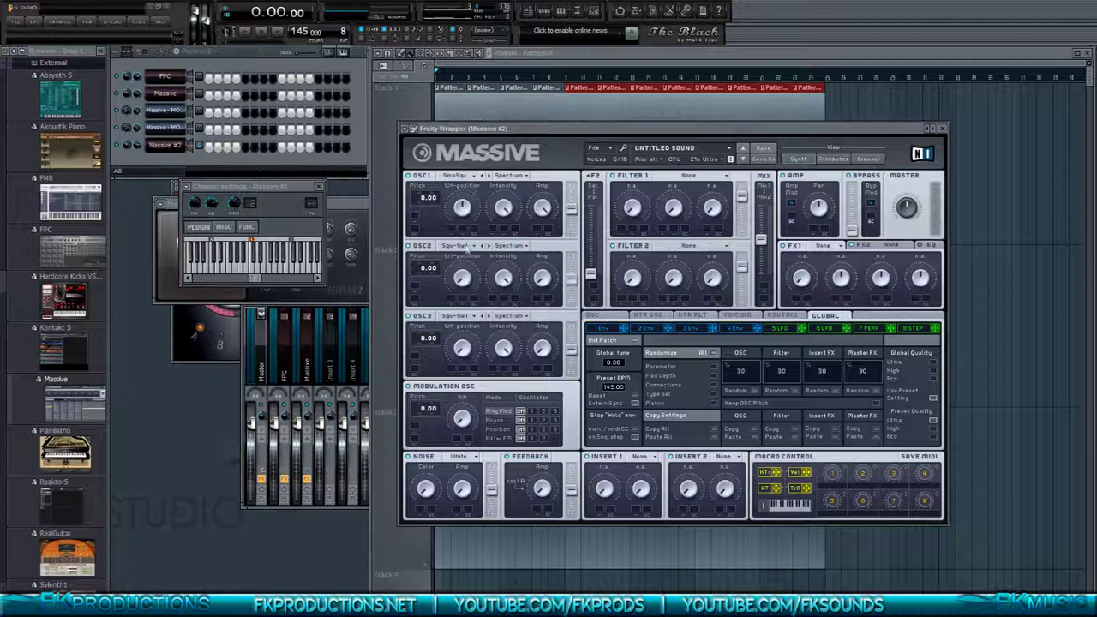
{"action": "left_click", "coordinate": [468, 248]}
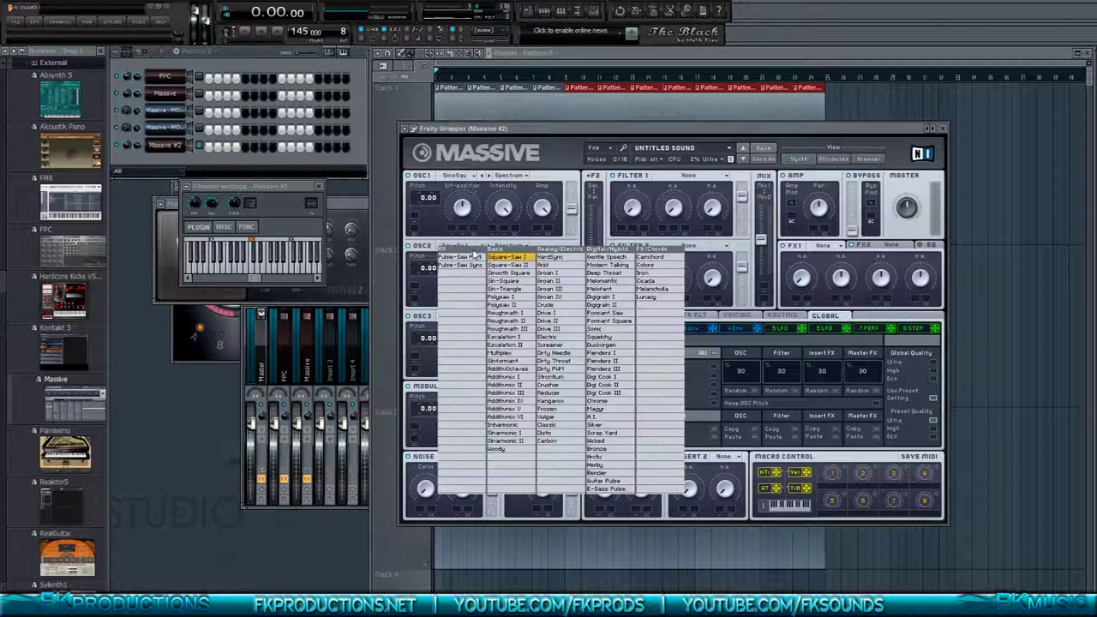
{"action": "left_click", "coordinate": [524, 272]}
{"action": "left_click", "coordinate": [468, 249]}
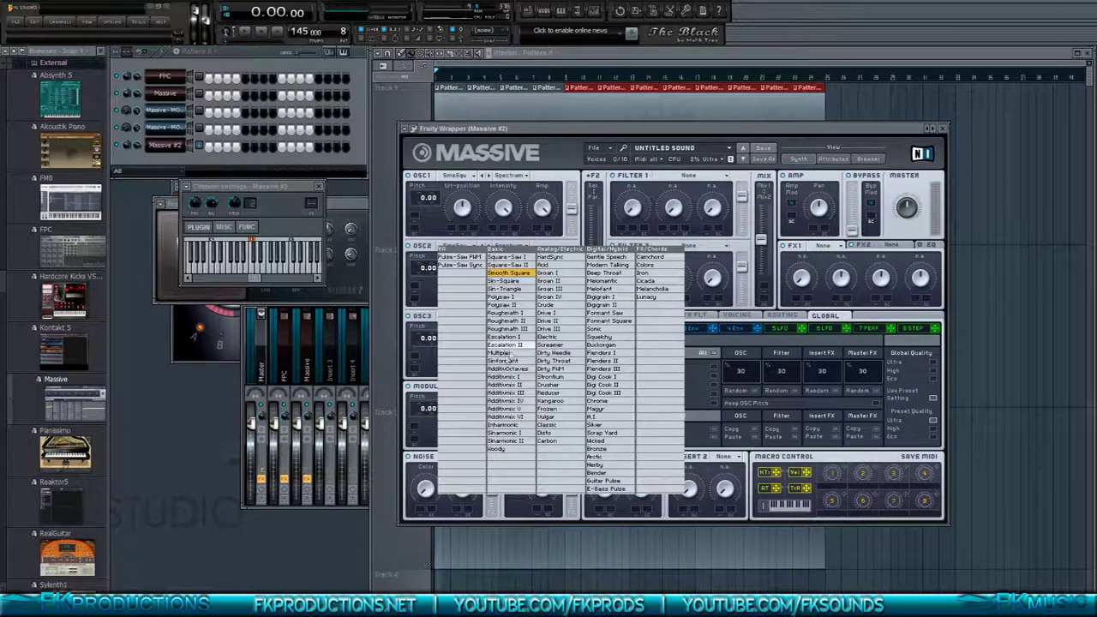
{"action": "left_click", "coordinate": [517, 376]}
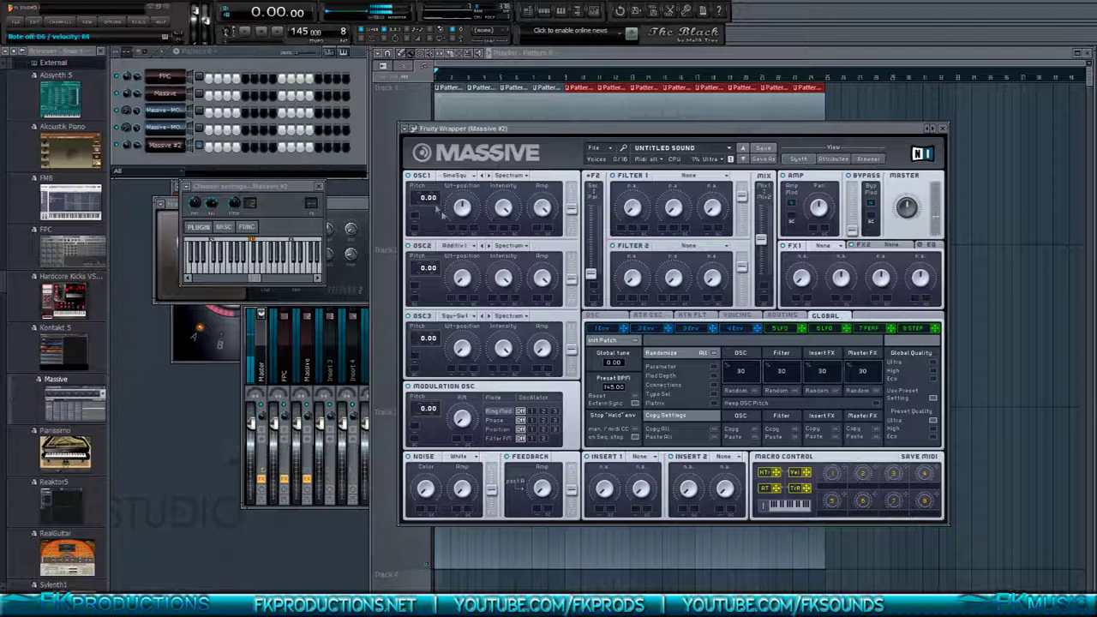
{"action": "left_click", "coordinate": [454, 246]}
{"action": "left_click", "coordinate": [513, 391]}
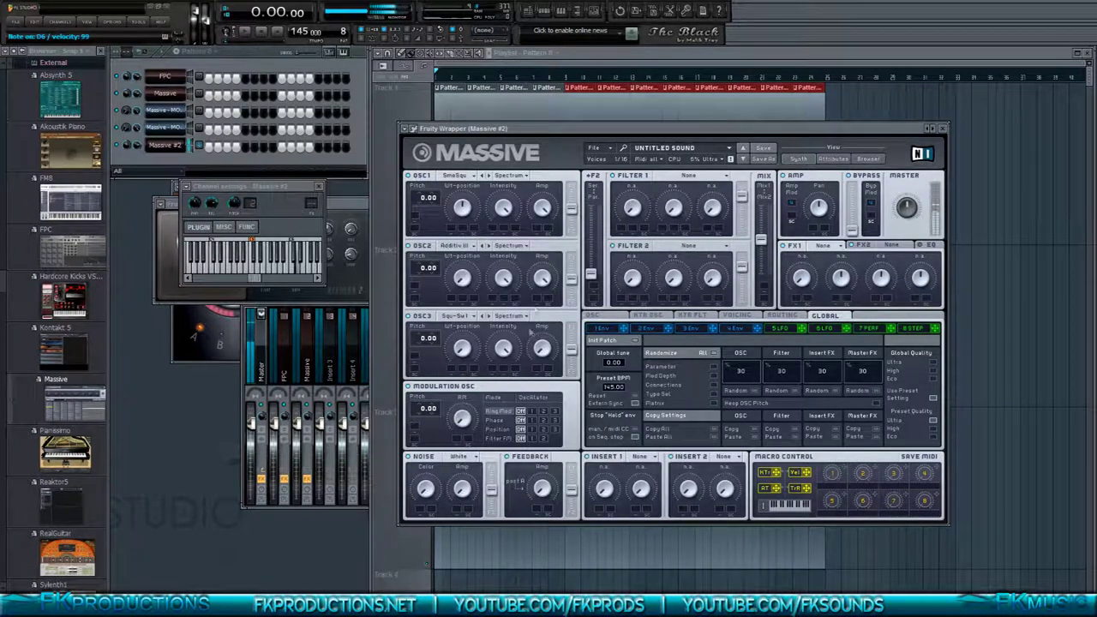
- Set oscillator 3's wavetable to Woody and lower its pitch to -12.00
{"action": "left_click", "coordinate": [465, 317]}
{"action": "left_click", "coordinate": [466, 319]}
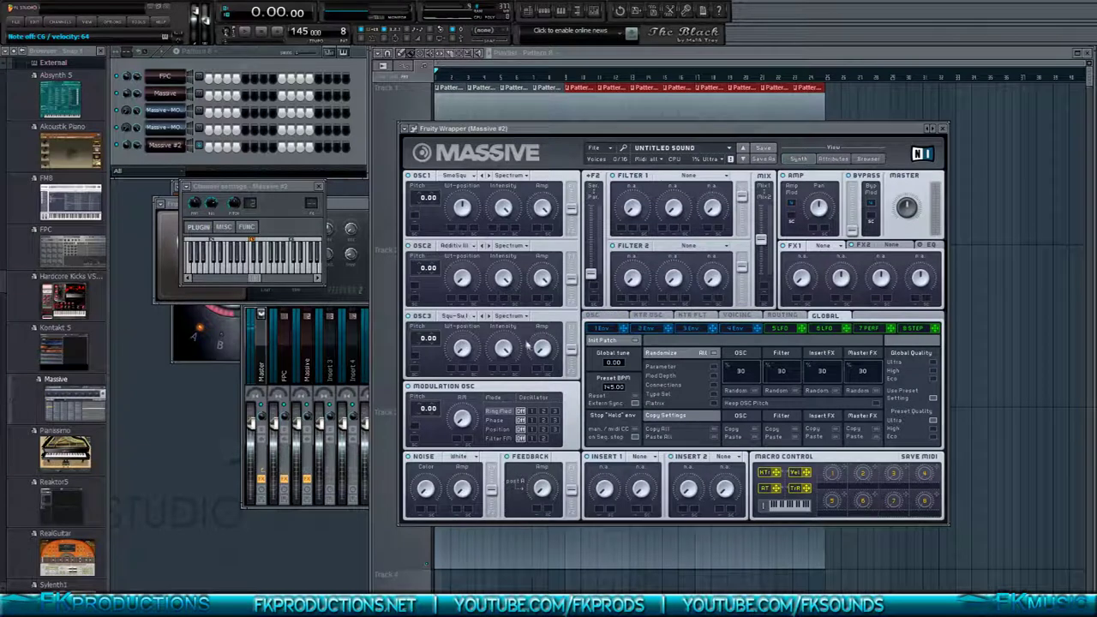
{"action": "left_click", "coordinate": [470, 319]}
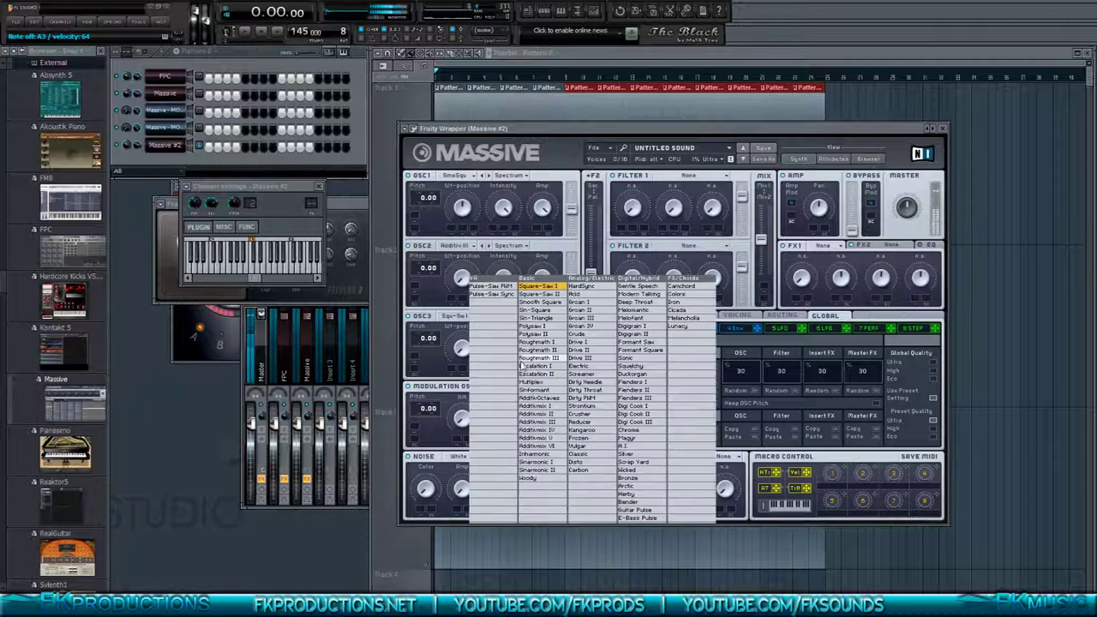
{"action": "left_click", "coordinate": [536, 479]}
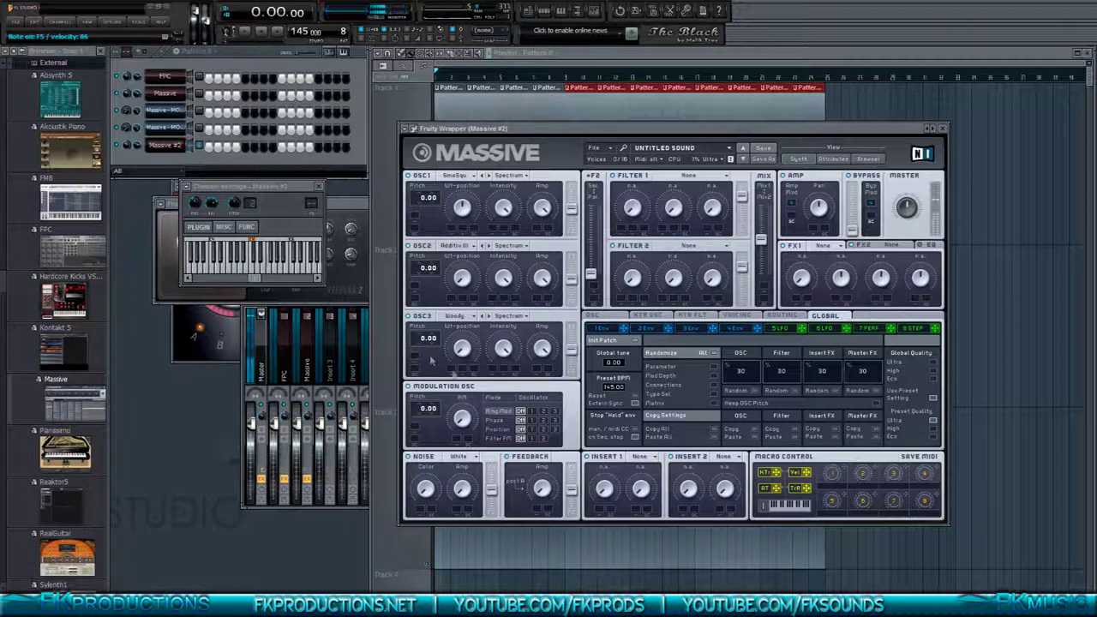
{"action": "left_click_drag", "start_coordinate": [424, 341], "coordinate": [421, 356]}
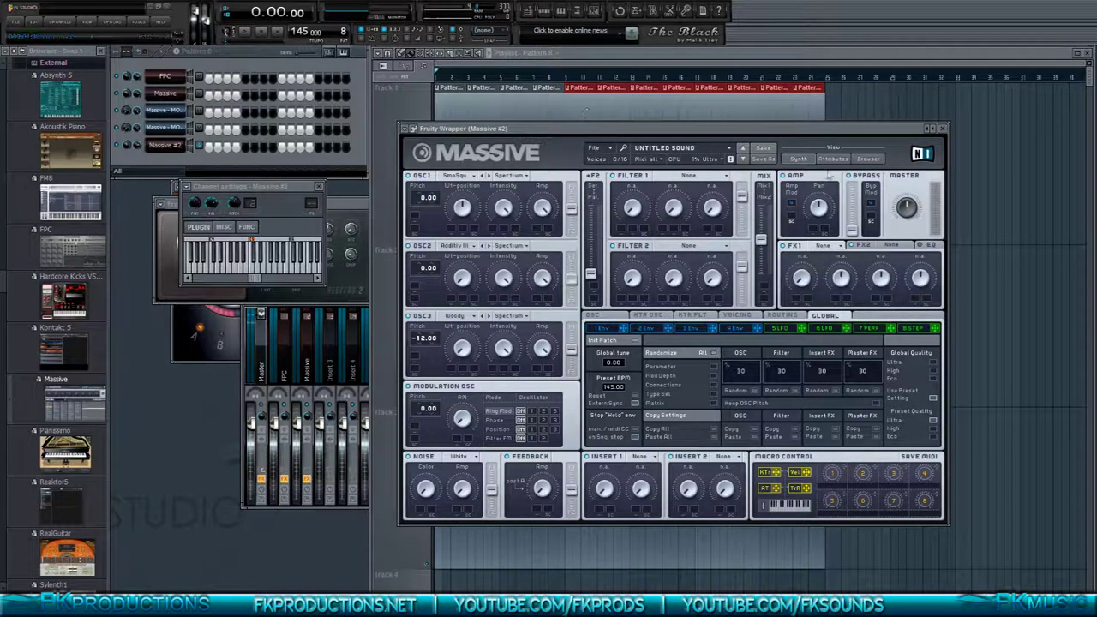
- Load the Delay Synced effect in FX1 and adjust its dry/wet amount
{"action": "left_click", "coordinate": [823, 247]}
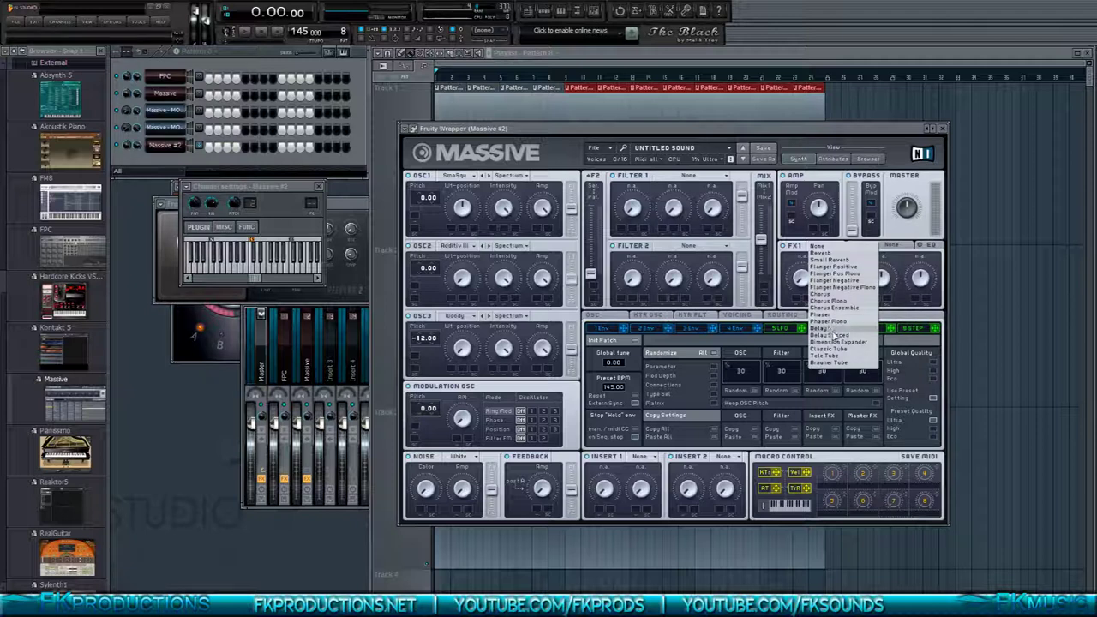
{"action": "left_click", "coordinate": [832, 335]}
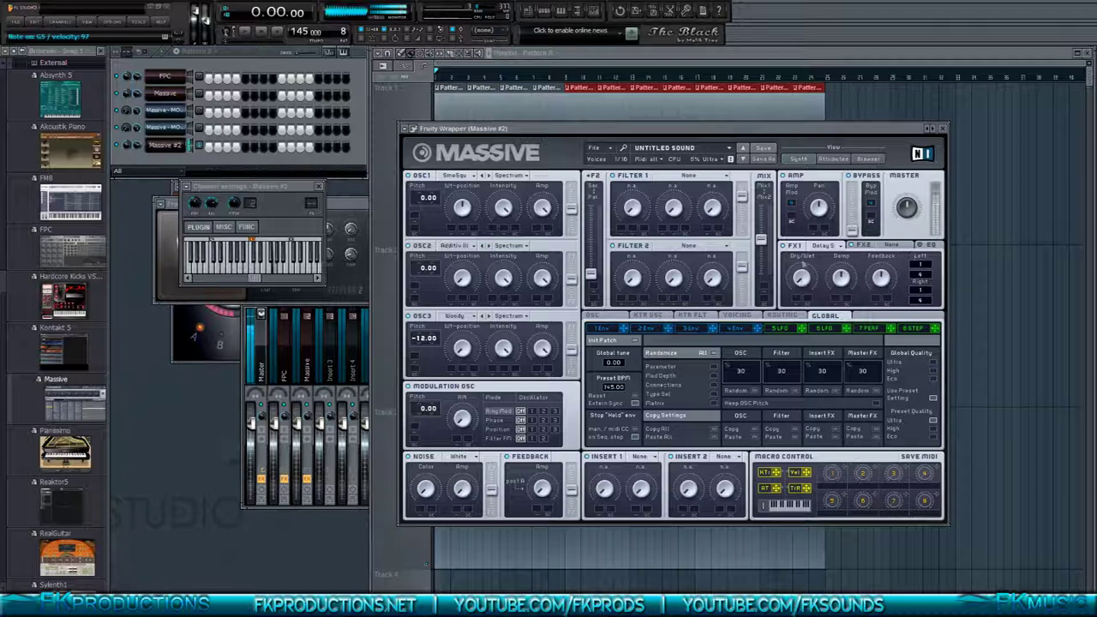
{"action": "left_click_drag", "start_coordinate": [801, 281], "coordinate": [800, 261]}
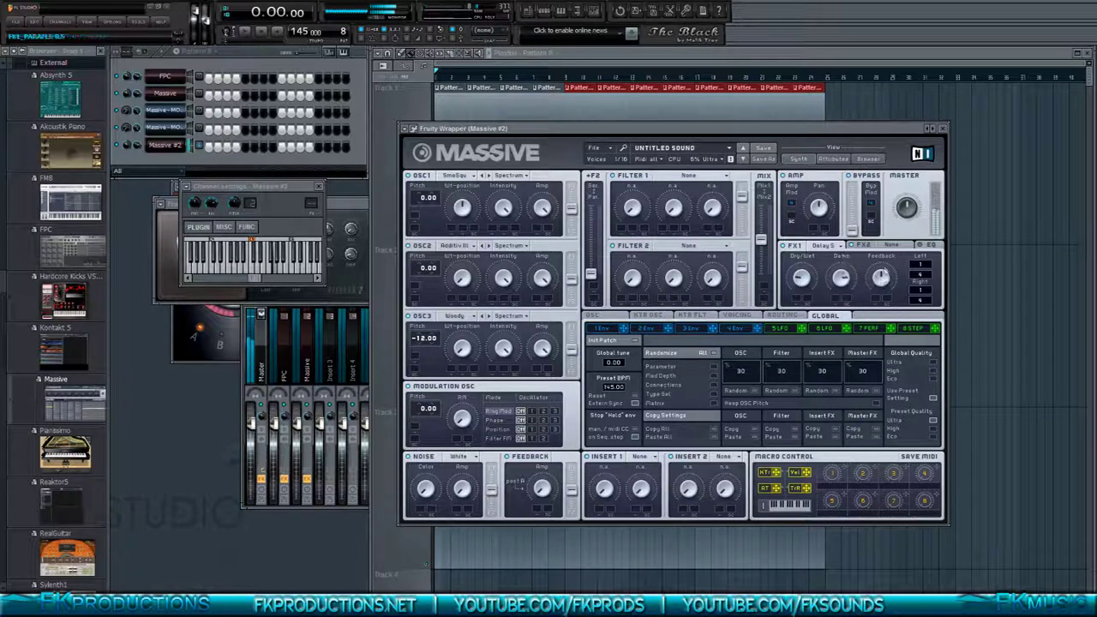
{"action": "left_click_drag", "start_coordinate": [805, 281], "coordinate": [805, 247]}
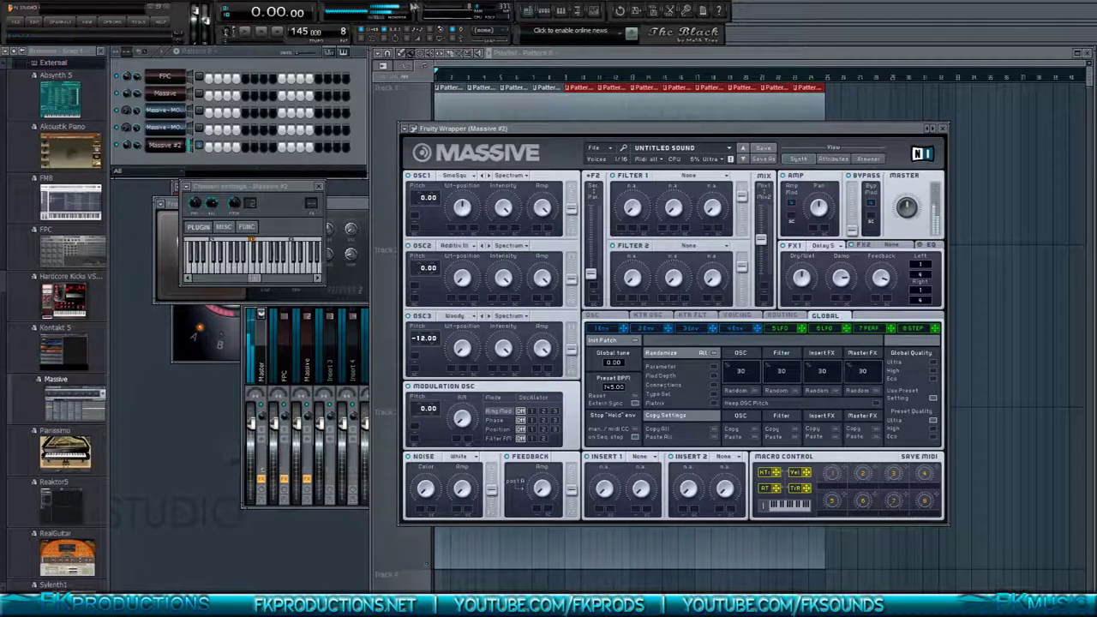
- Play the song from the start twice to audition the new sound against it, stopping playback each time
{"action": "left_click", "coordinate": [249, 32]}
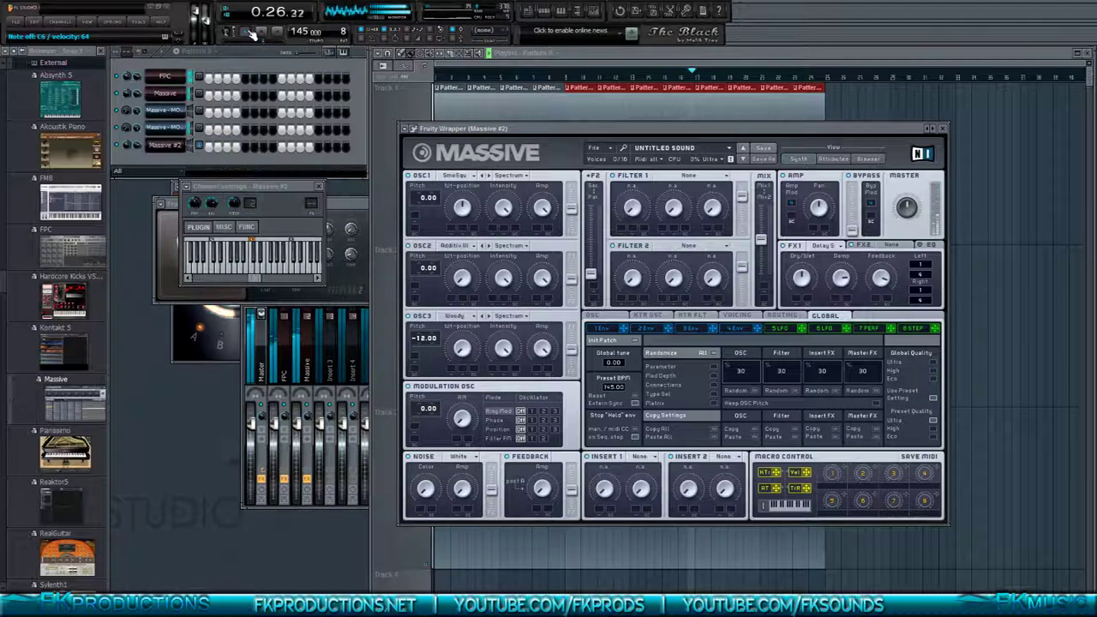
{"action": "left_click", "coordinate": [266, 33]}
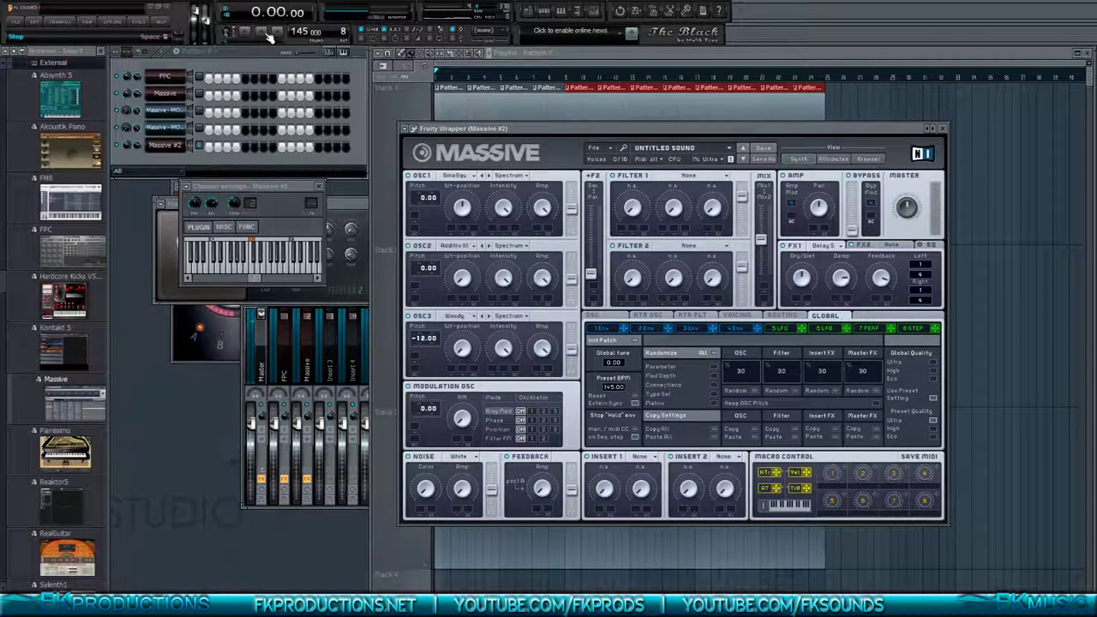
{"action": "left_click", "coordinate": [253, 35]}
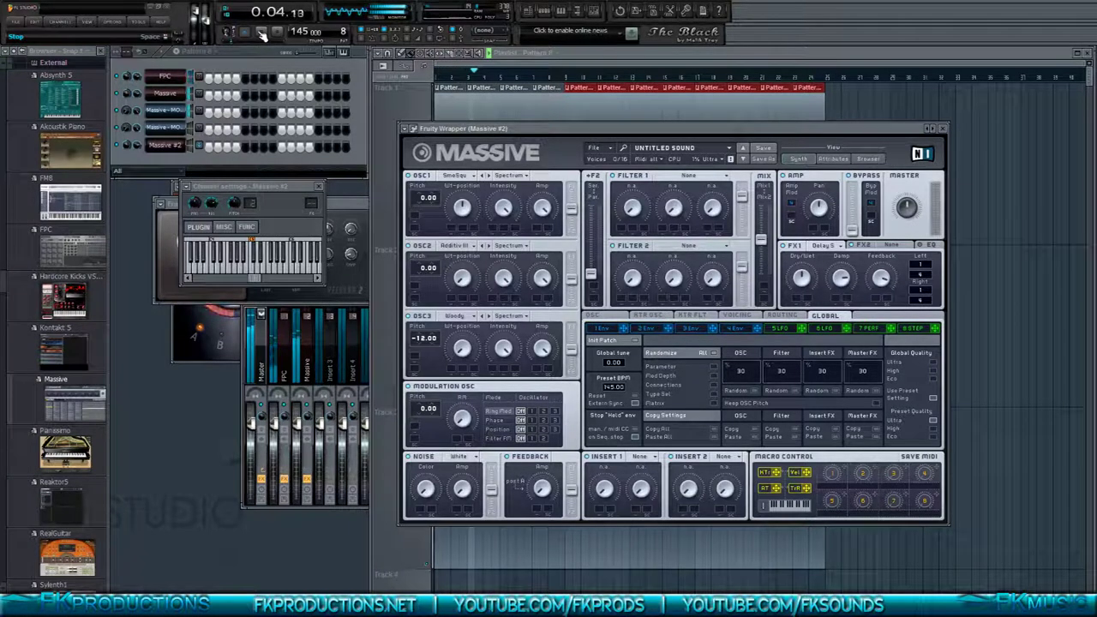
{"action": "left_click", "coordinate": [264, 35]}
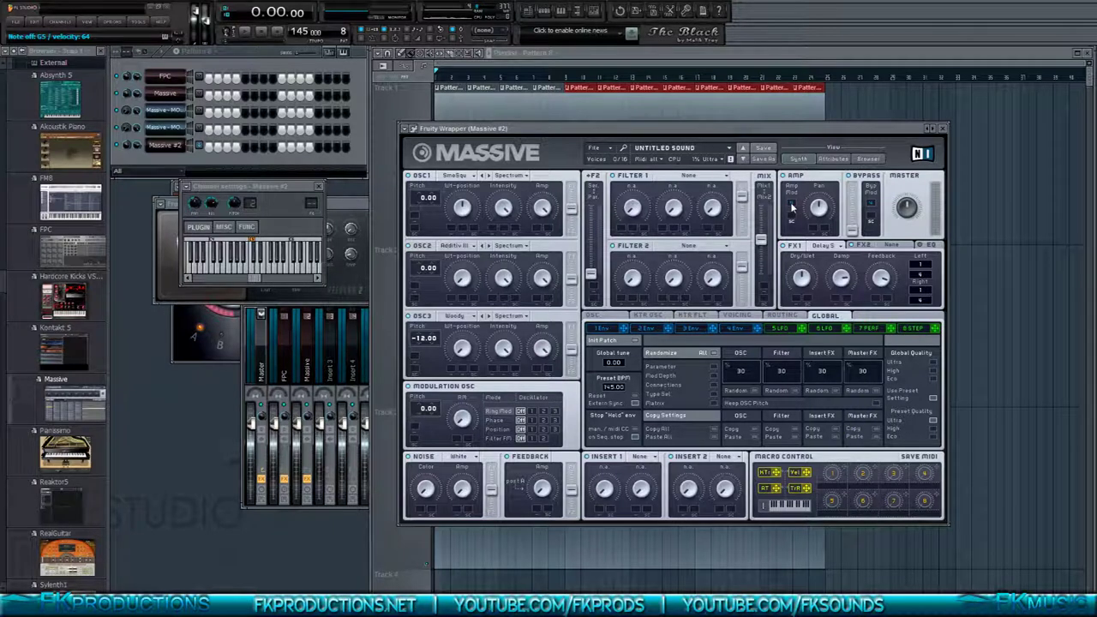
- Show the settings of envelope 4 and load the Reverb effect in FX2
{"action": "left_click", "coordinate": [734, 331]}
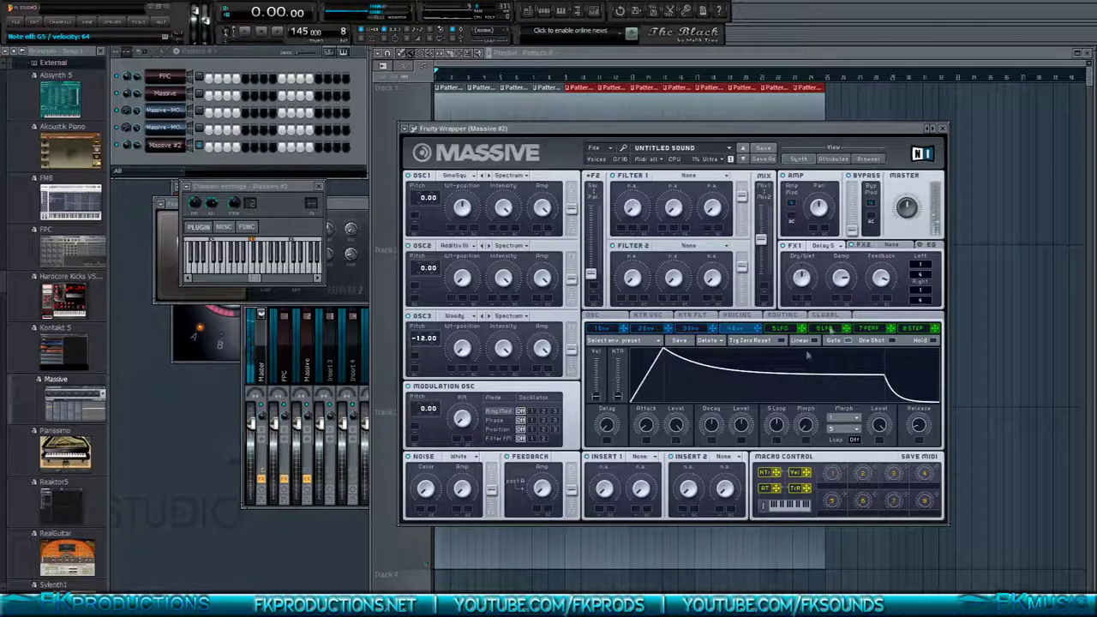
{"action": "left_click", "coordinate": [888, 248]}
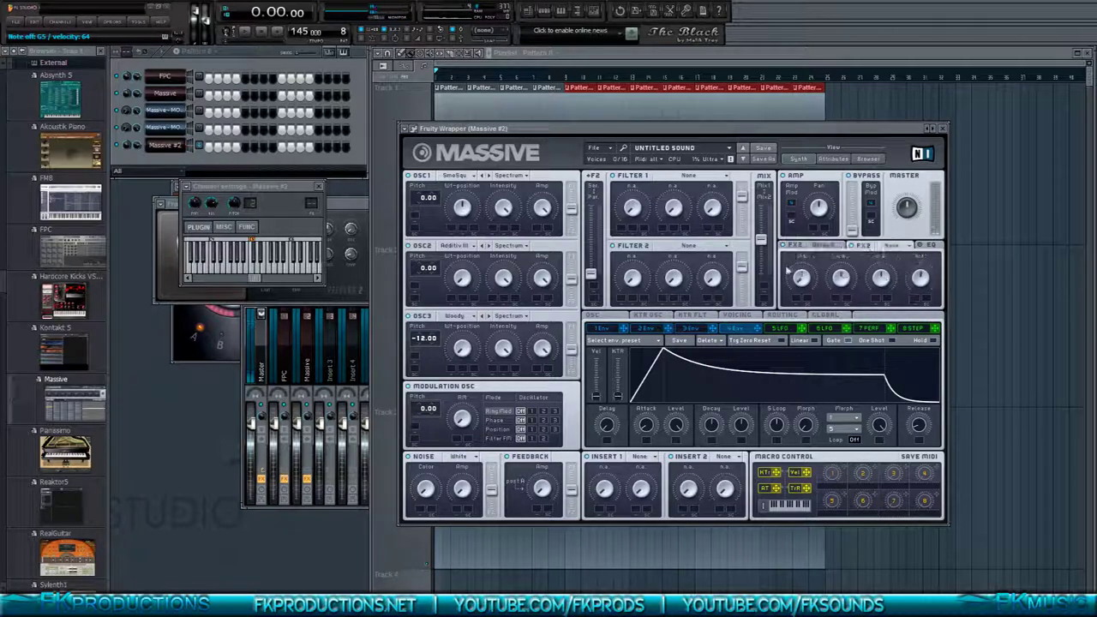
{"action": "left_click", "coordinate": [891, 246]}
{"action": "left_click", "coordinate": [890, 262]}
{"action": "left_click", "coordinate": [891, 246]}
{"action": "left_click", "coordinate": [896, 272]}
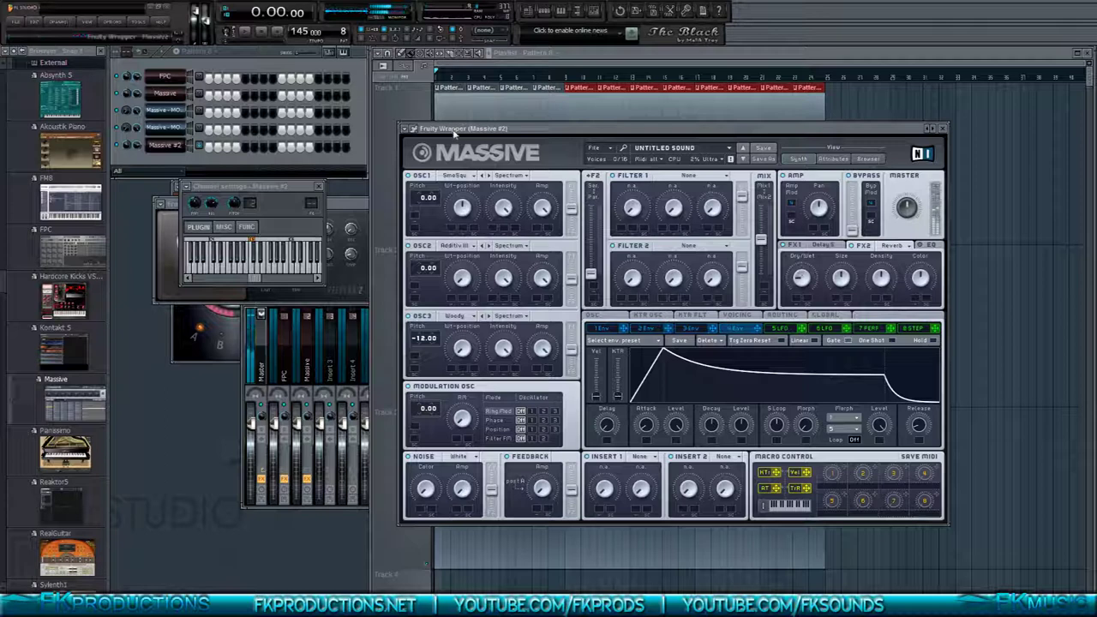
- Open the first Massive channel's sound to audition it, then return to the Massive #2 synth
{"action": "left_click_drag", "start_coordinate": [454, 133], "coordinate": [488, 149]}
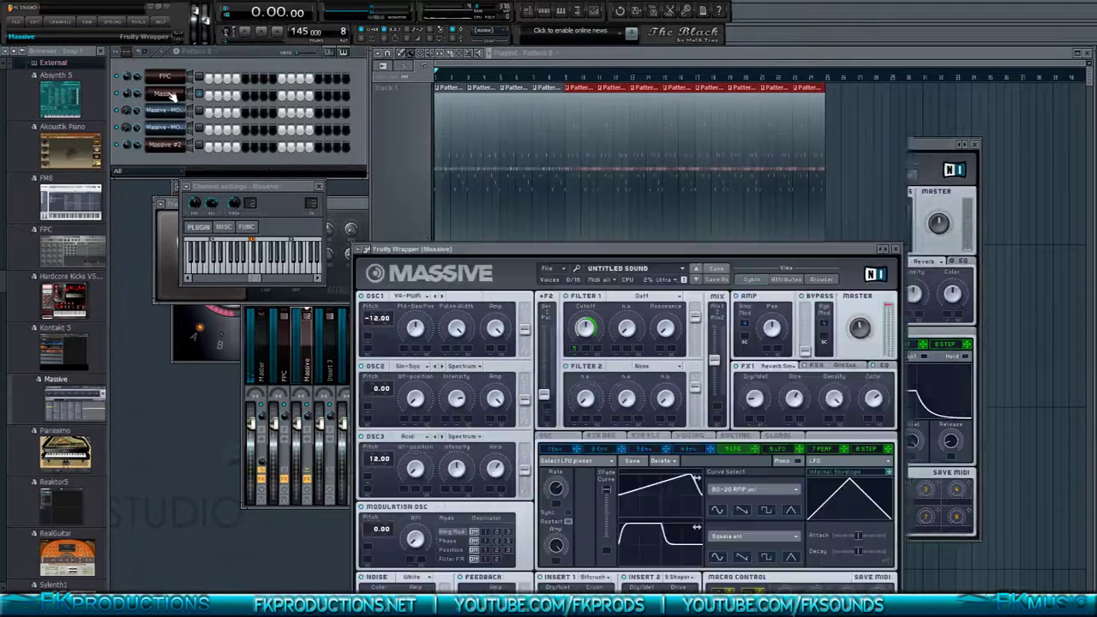
{"action": "left_click", "coordinate": [168, 95]}
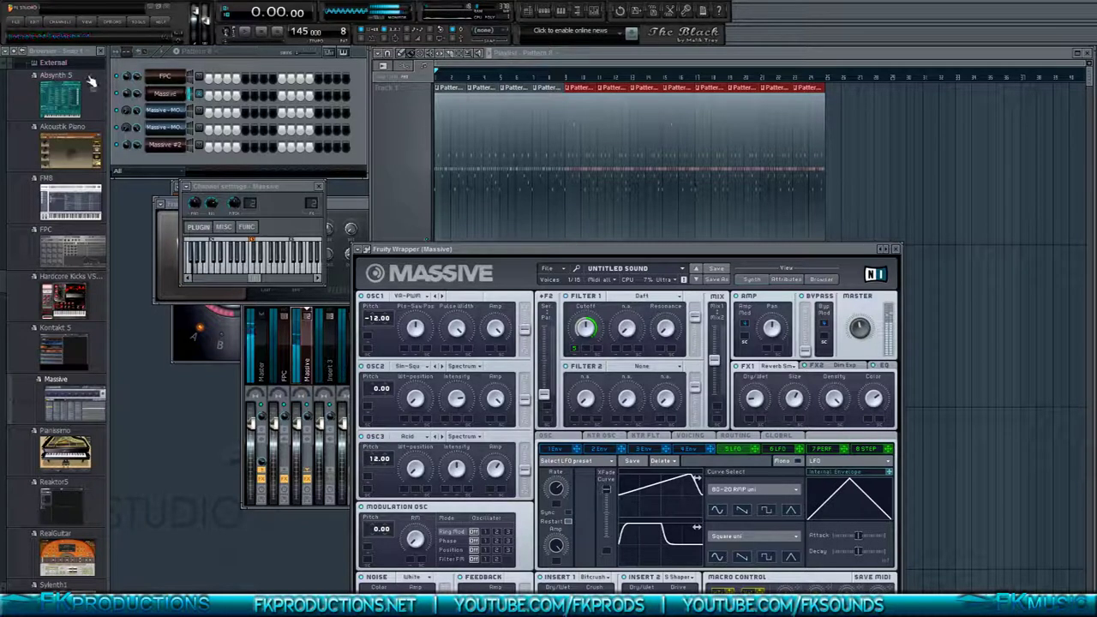
{"action": "left_click", "coordinate": [168, 145]}
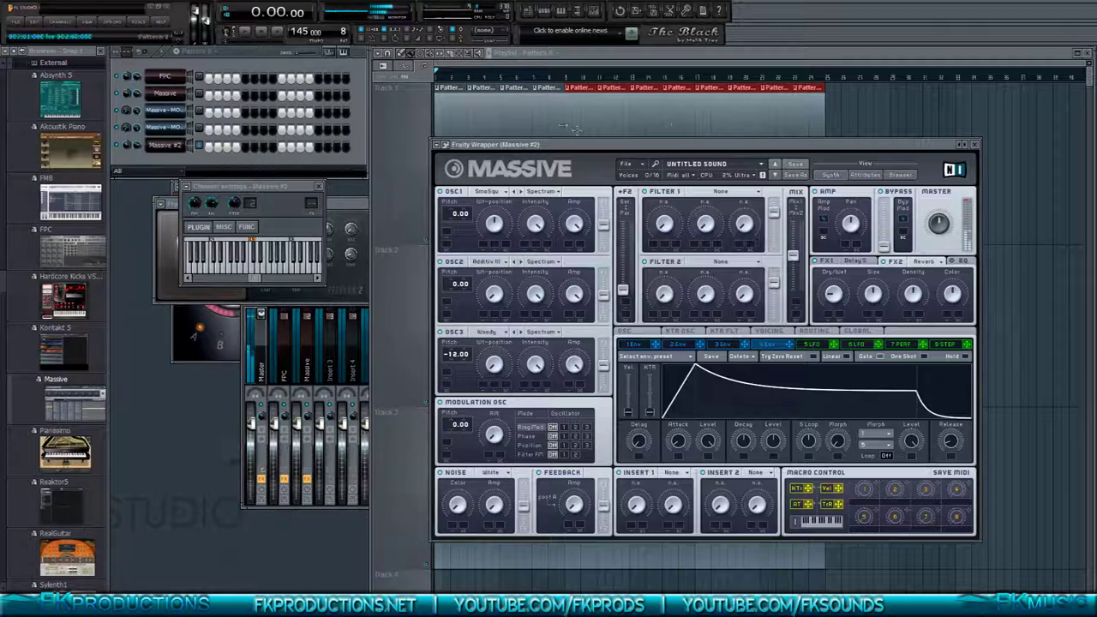
- Open the first Massive channel's synth and save its sound under the file name Dry Cat (LFO)
{"action": "left_click", "coordinate": [176, 94]}
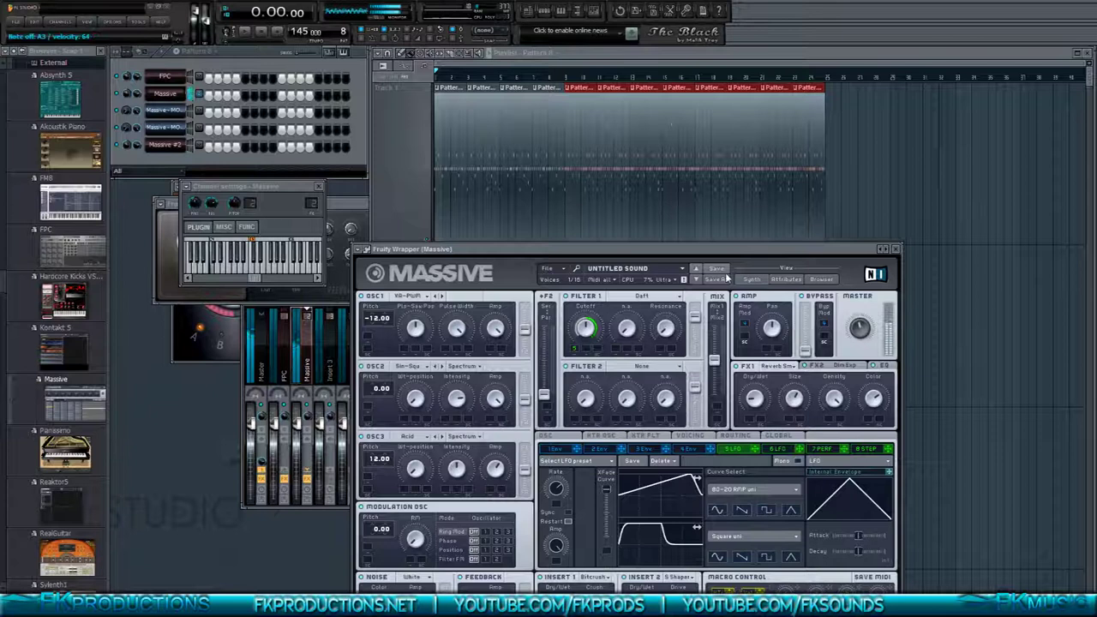
{"action": "left_click_drag", "start_coordinate": [725, 250], "coordinate": [740, 153]}
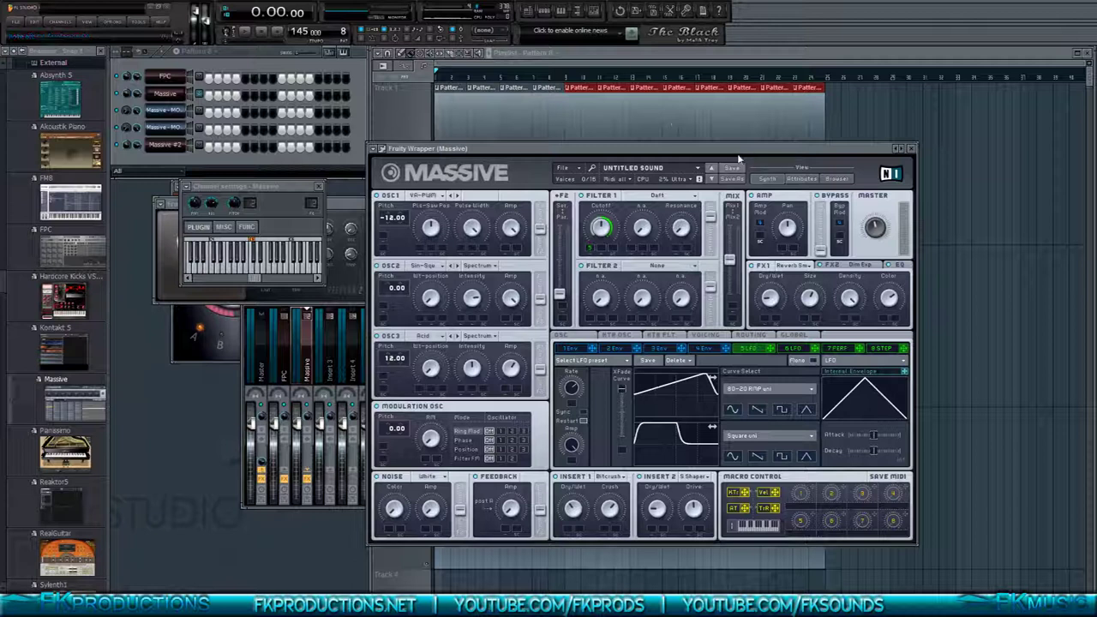
{"action": "left_click", "coordinate": [733, 179]}
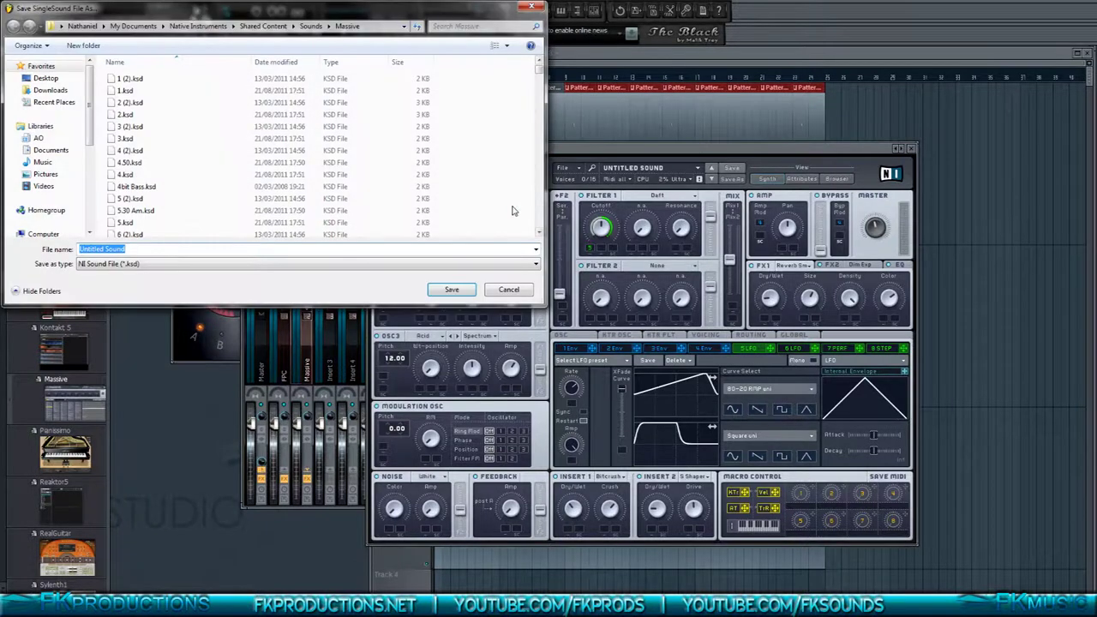
{"action": "type", "text": "Dry"}
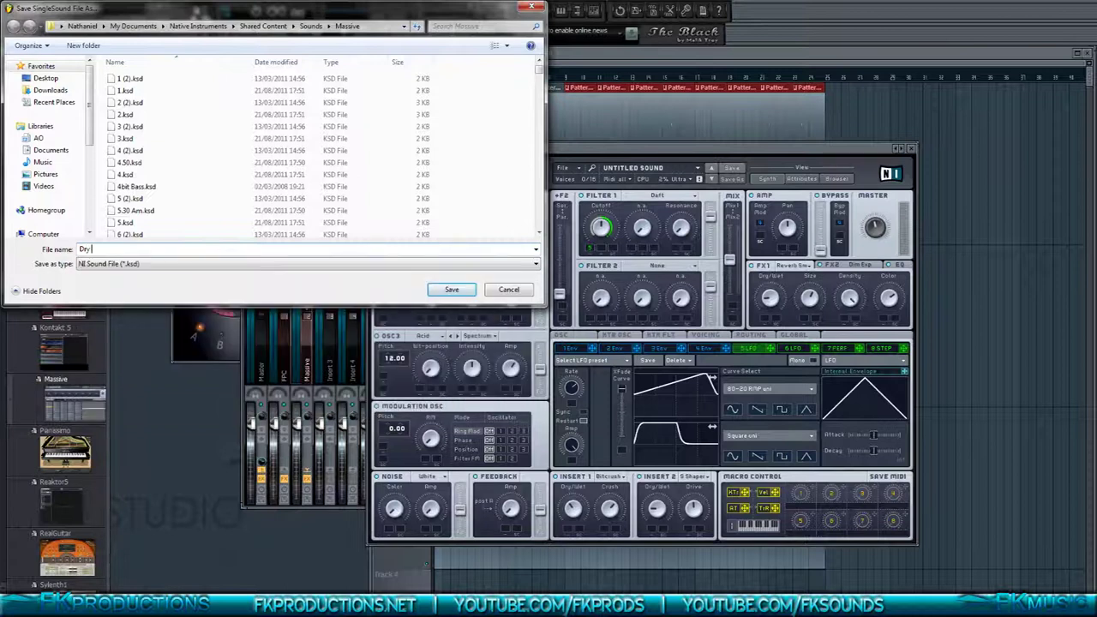
{"action": "type", "text": " Cat (LFO)"}
{"action": "left_click", "coordinate": [461, 291]}
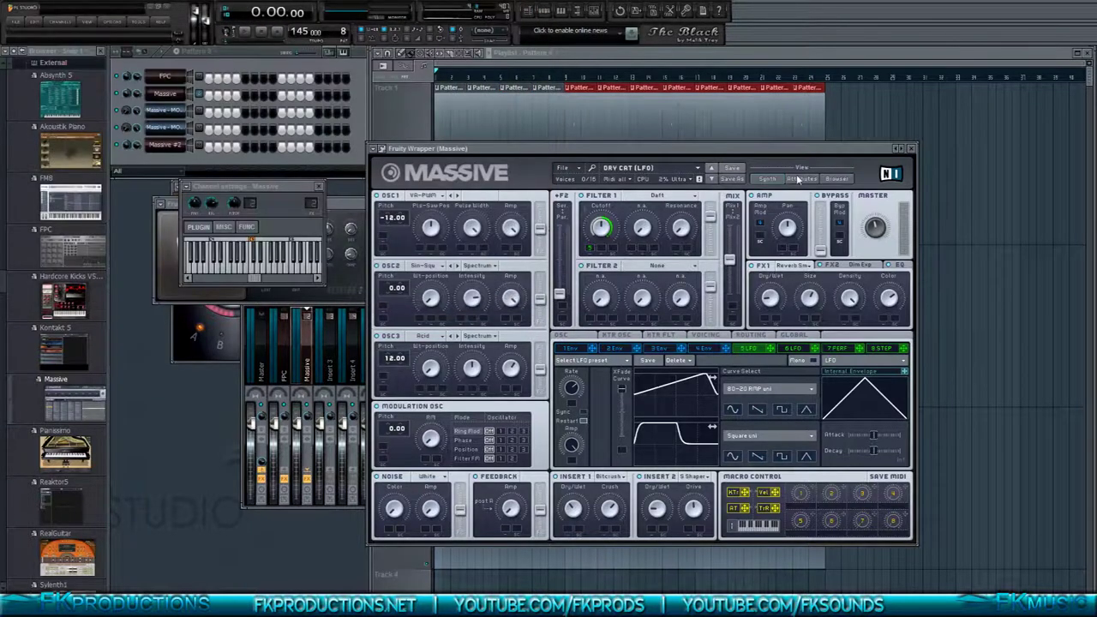
- Tag the Dry Cat (LFO) sound with the attributes Bass, Electric, Layered, Reggae/Dub, Low, Distorted, Soft and Pulsating
{"action": "left_click", "coordinate": [787, 179]}
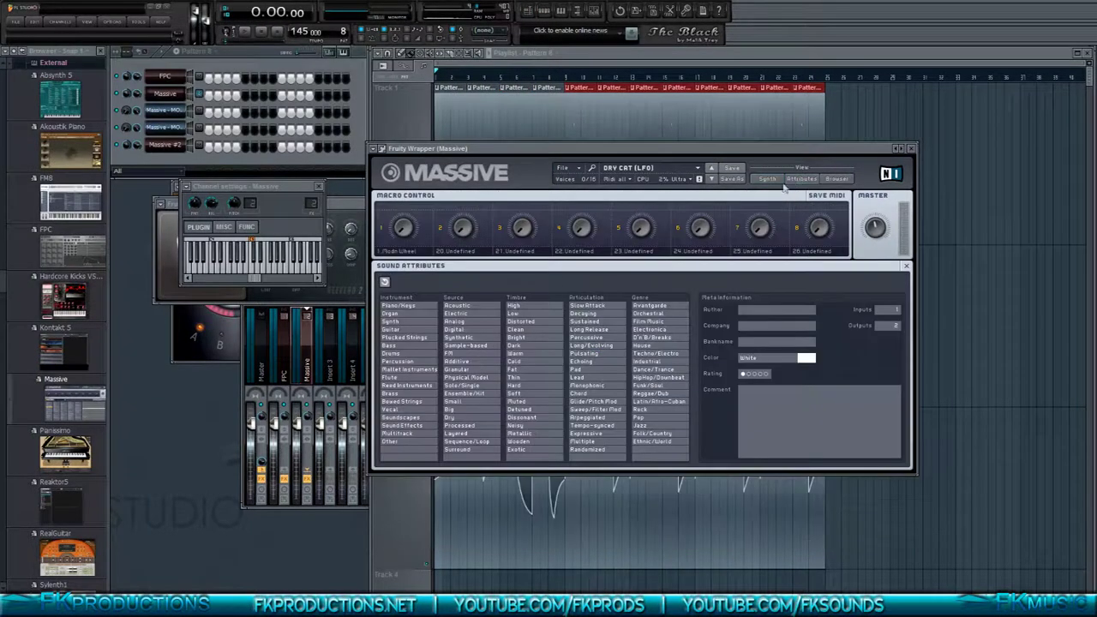
{"action": "left_click", "coordinate": [402, 347]}
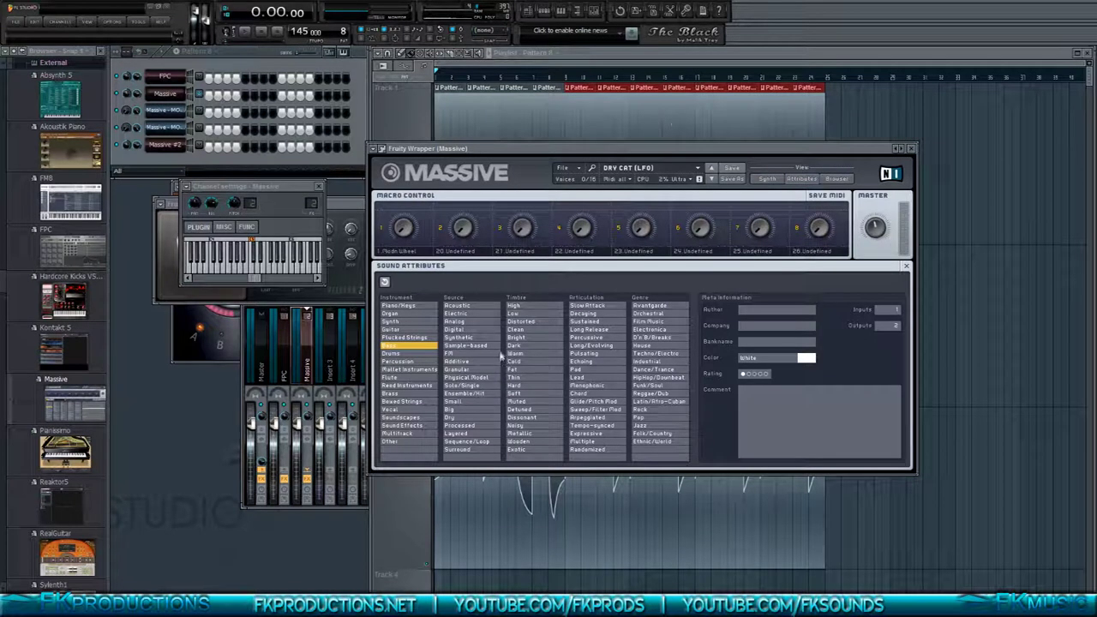
{"action": "left_click", "coordinate": [462, 316]}
{"action": "left_click", "coordinate": [491, 435]}
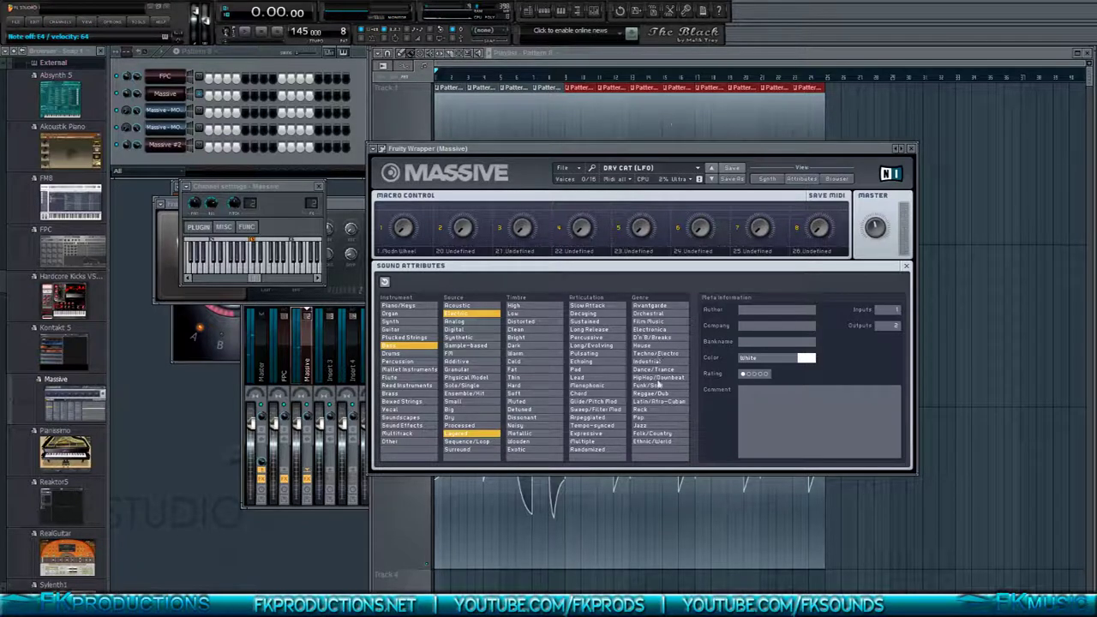
{"action": "left_click", "coordinate": [658, 393]}
{"action": "left_click", "coordinate": [535, 322]}
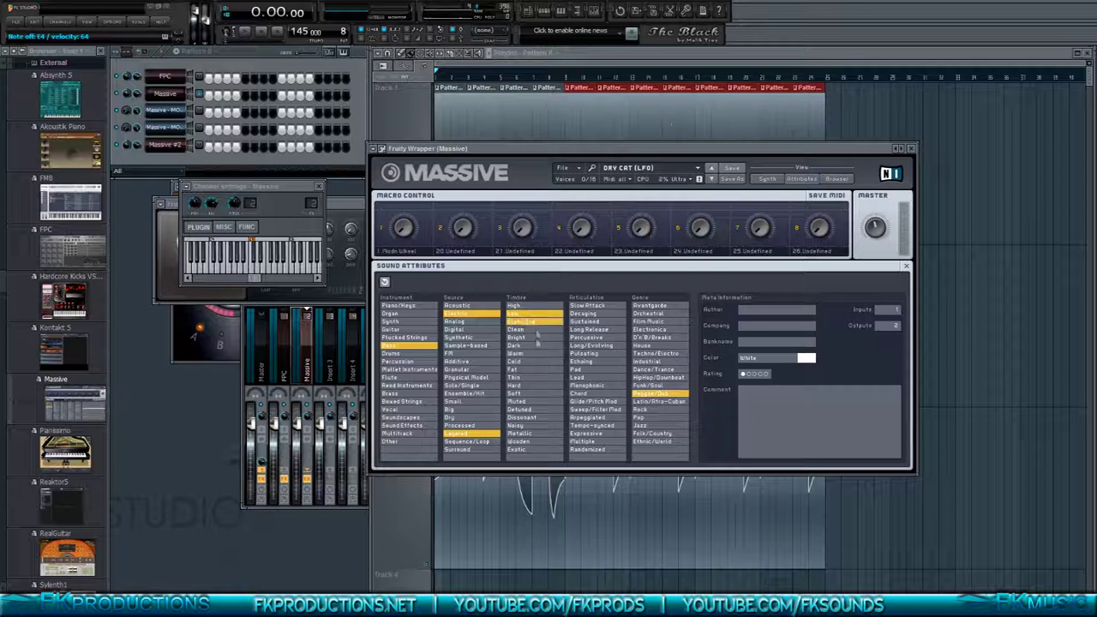
{"action": "left_click", "coordinate": [542, 392]}
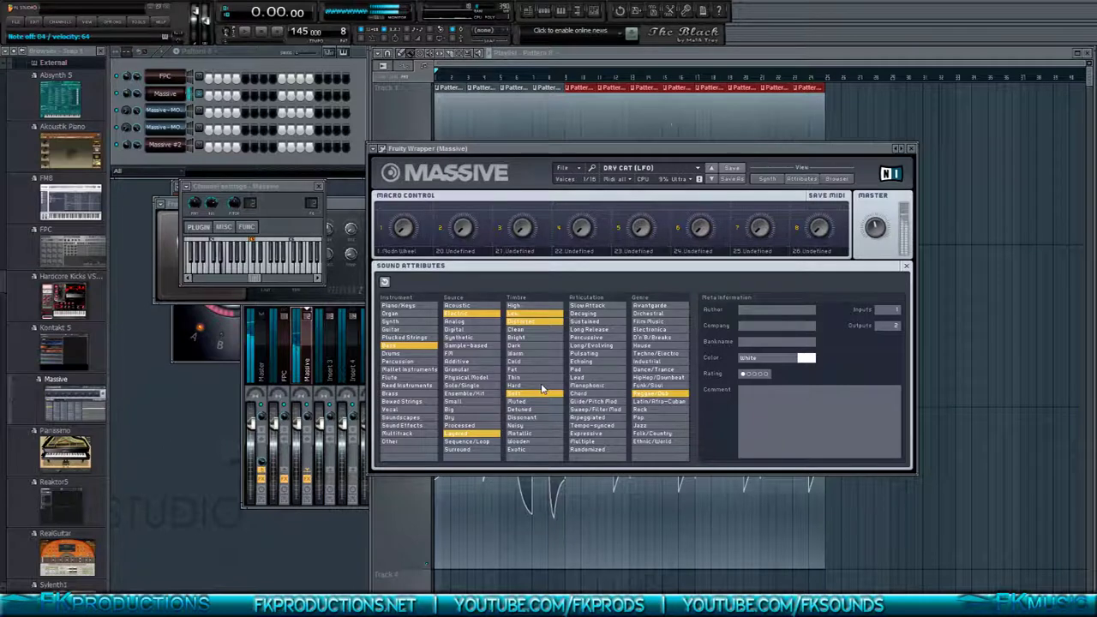
{"action": "left_click", "coordinate": [603, 355]}
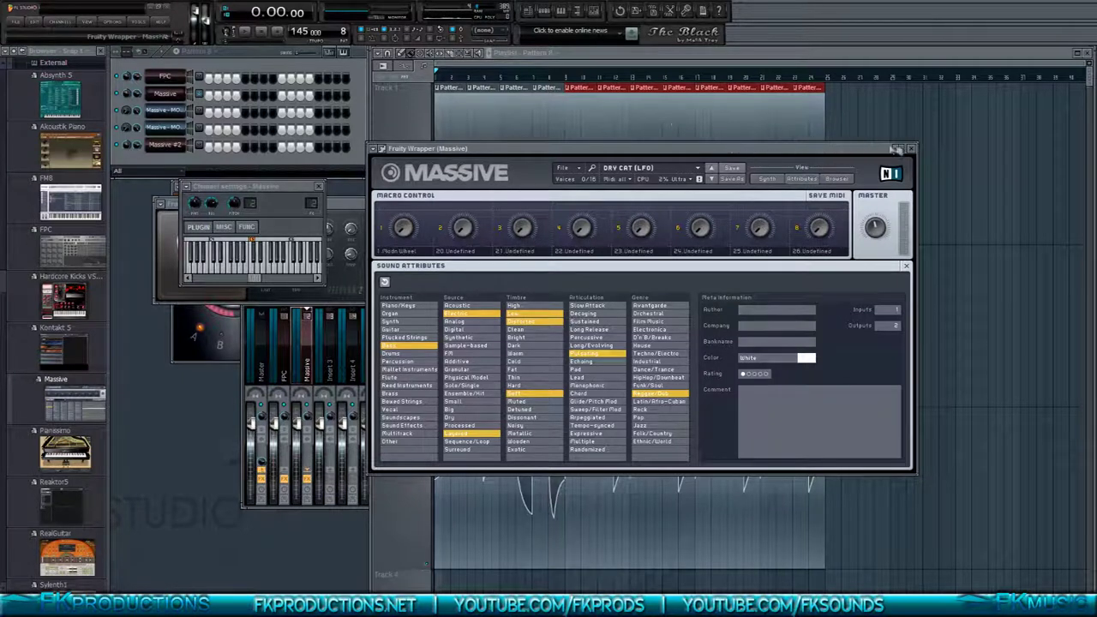
- Return to the Massive #2 synth and adjust the attack and decay of envelope 4 while auditioning notes
{"action": "key", "text": "Escape"}
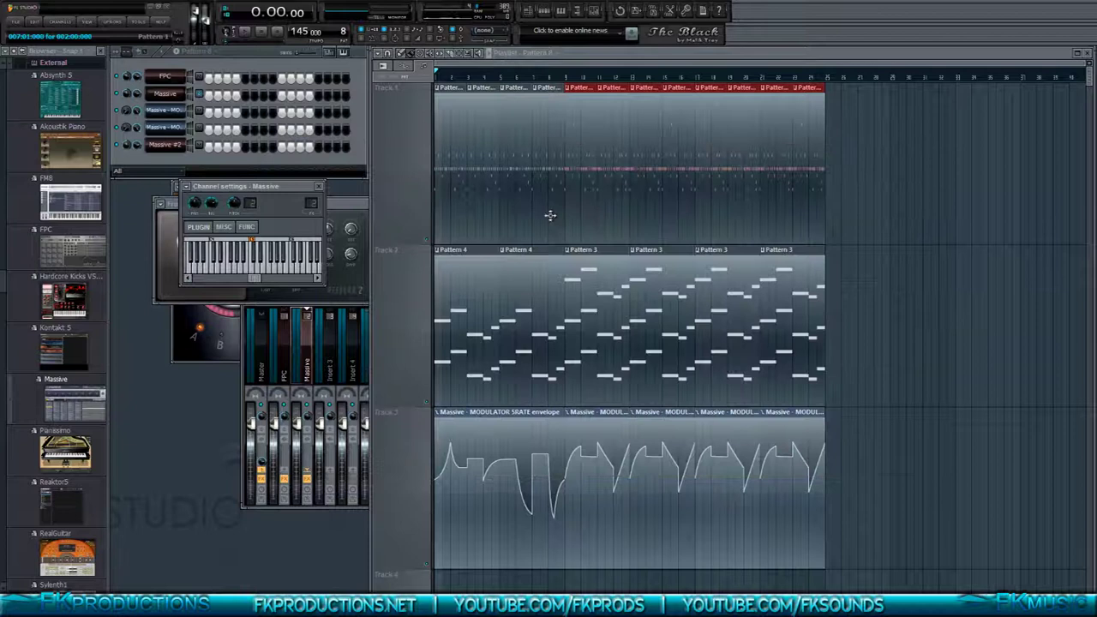
{"action": "left_click", "coordinate": [165, 145]}
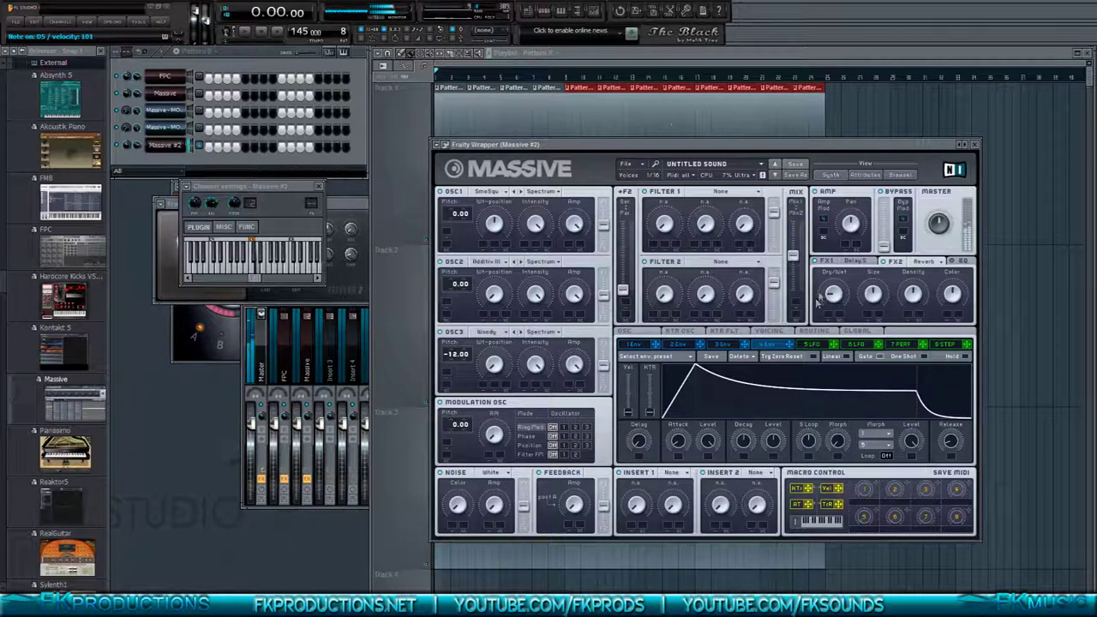
{"action": "left_click_drag", "start_coordinate": [748, 443], "coordinate": [749, 494]}
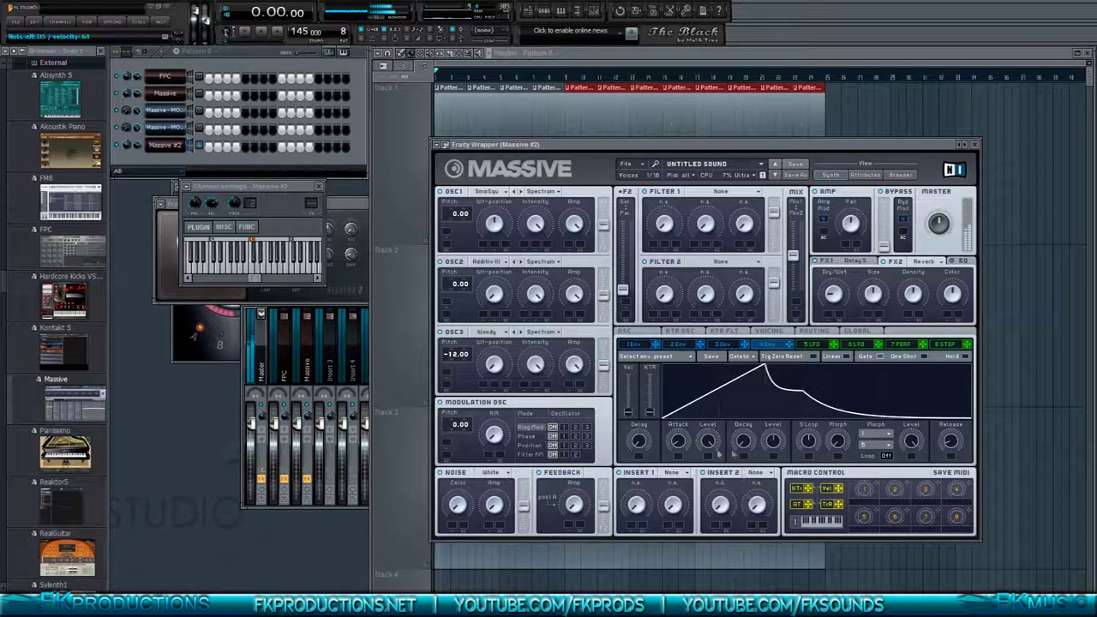
{"action": "left_click_drag", "start_coordinate": [681, 445], "coordinate": [691, 458]}
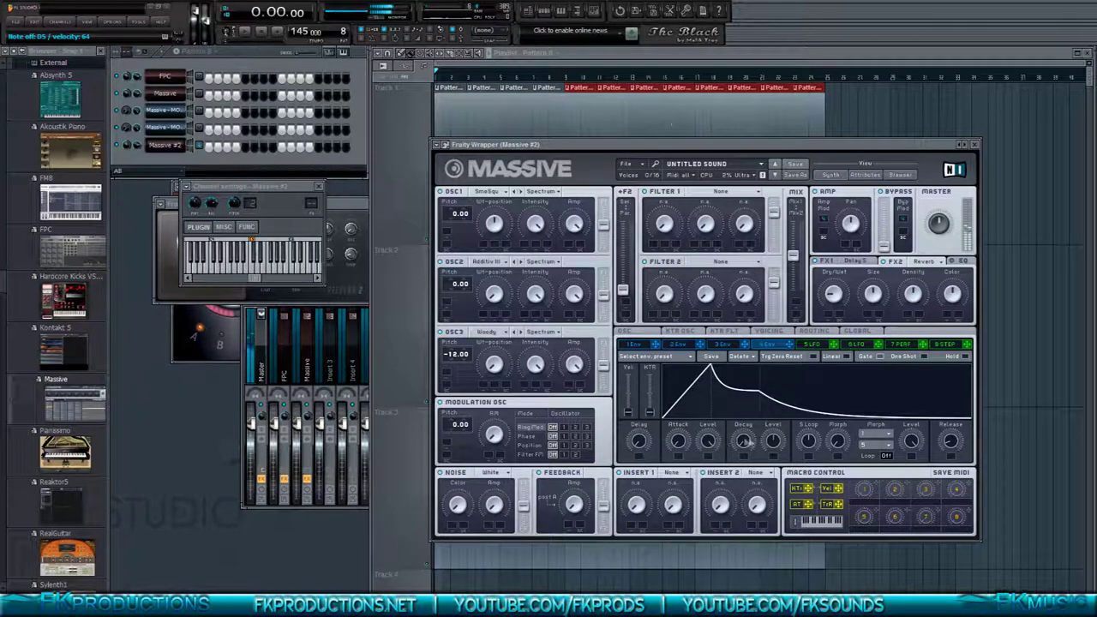
{"action": "left_click_drag", "start_coordinate": [746, 443], "coordinate": [746, 424]}
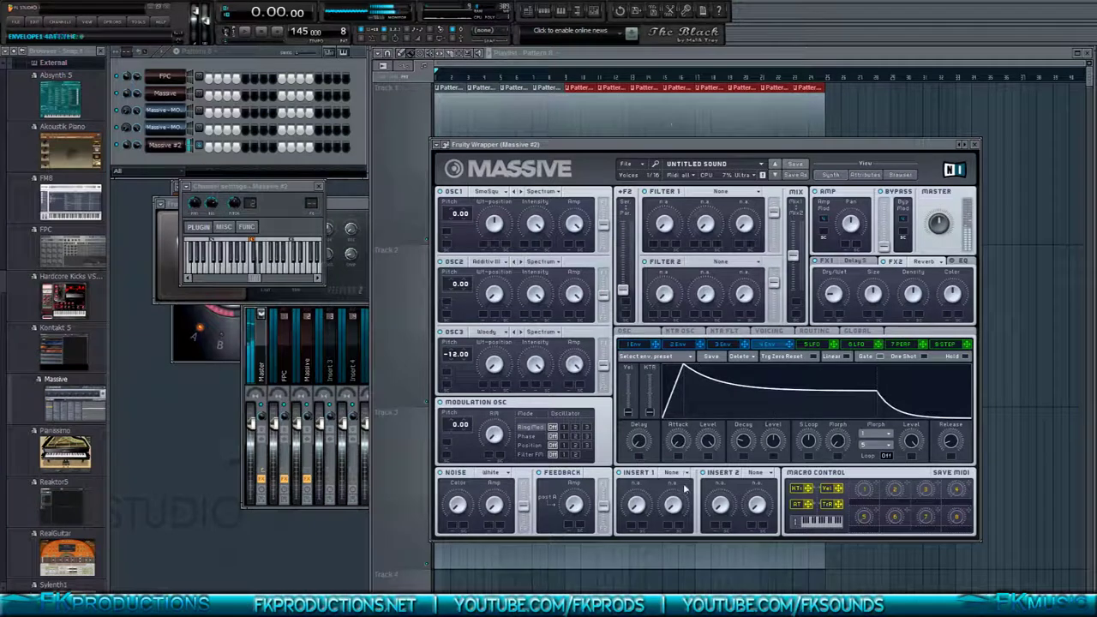
{"action": "mouse_move", "coordinate": [744, 444]}
{"action": "left_mouse_down"}
{"action": "mouse_move", "coordinate": [744, 482]}
{"action": "mouse_move", "coordinate": [735, 427]}
{"action": "left_mouse_up"}
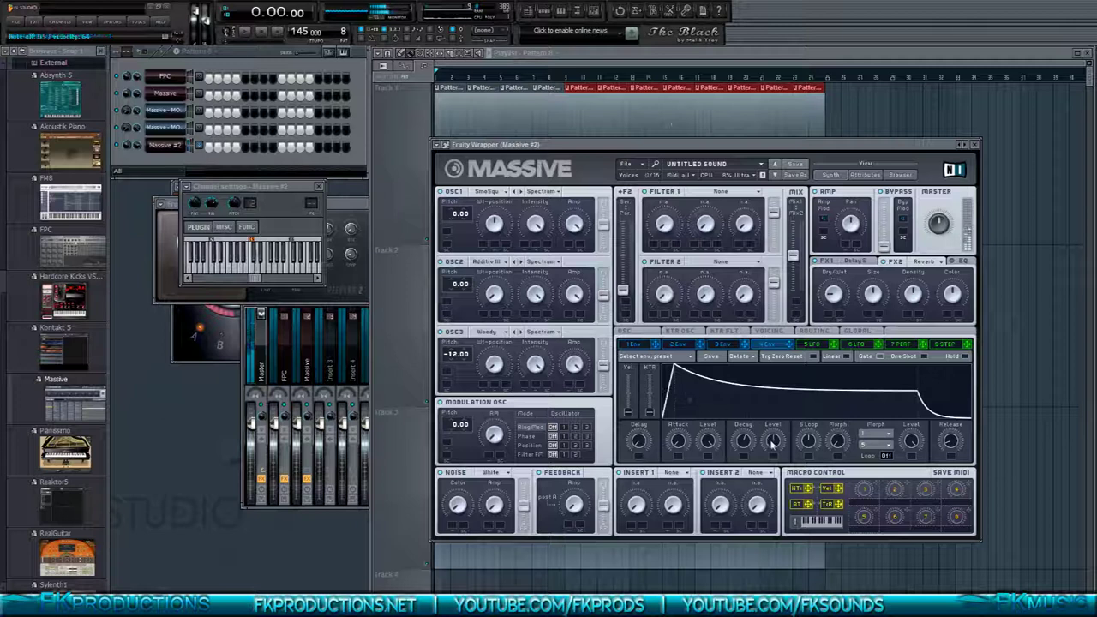
{"action": "left_click_drag", "start_coordinate": [745, 442], "coordinate": [752, 506]}
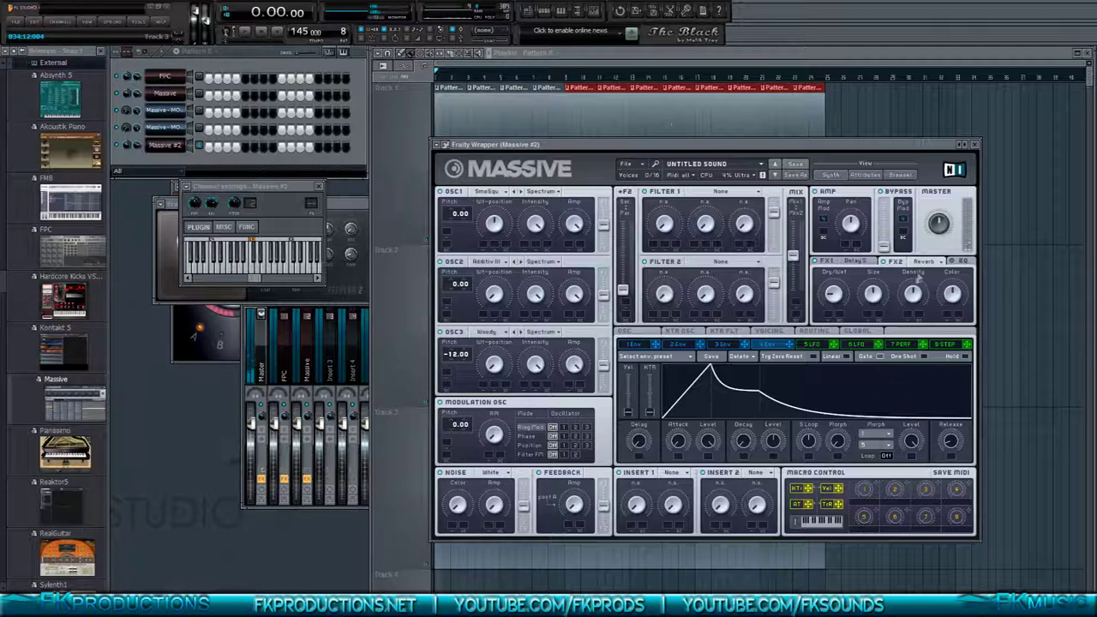
- Show the FX1 delay settings of Massive #2 and play the song from the start to hear the layers
{"action": "left_click", "coordinate": [857, 264]}
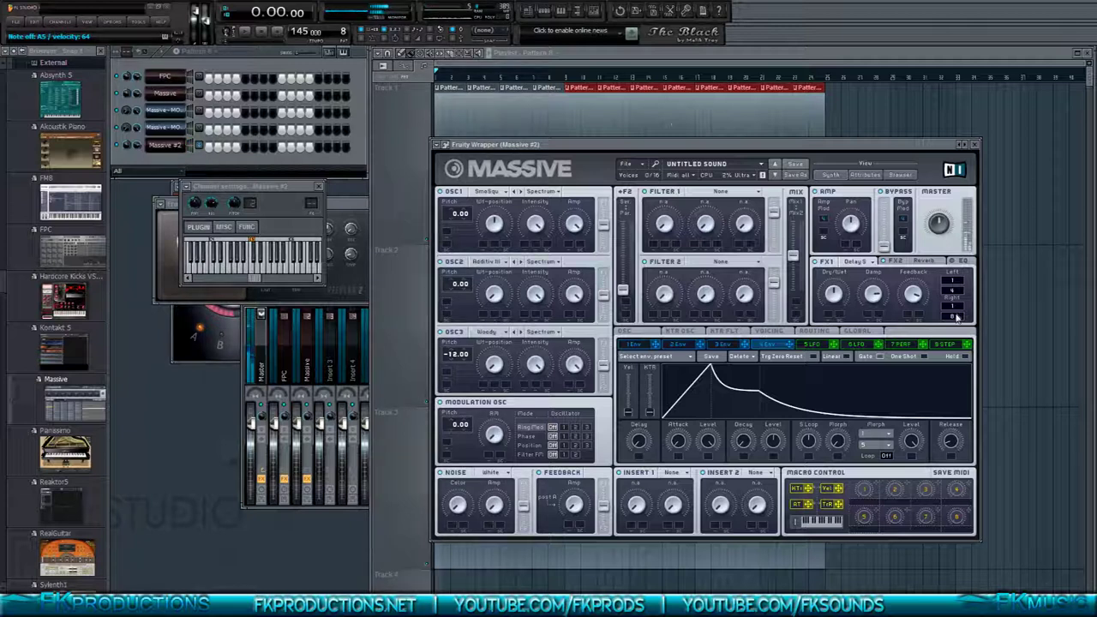
{"action": "left_click", "coordinate": [246, 33]}
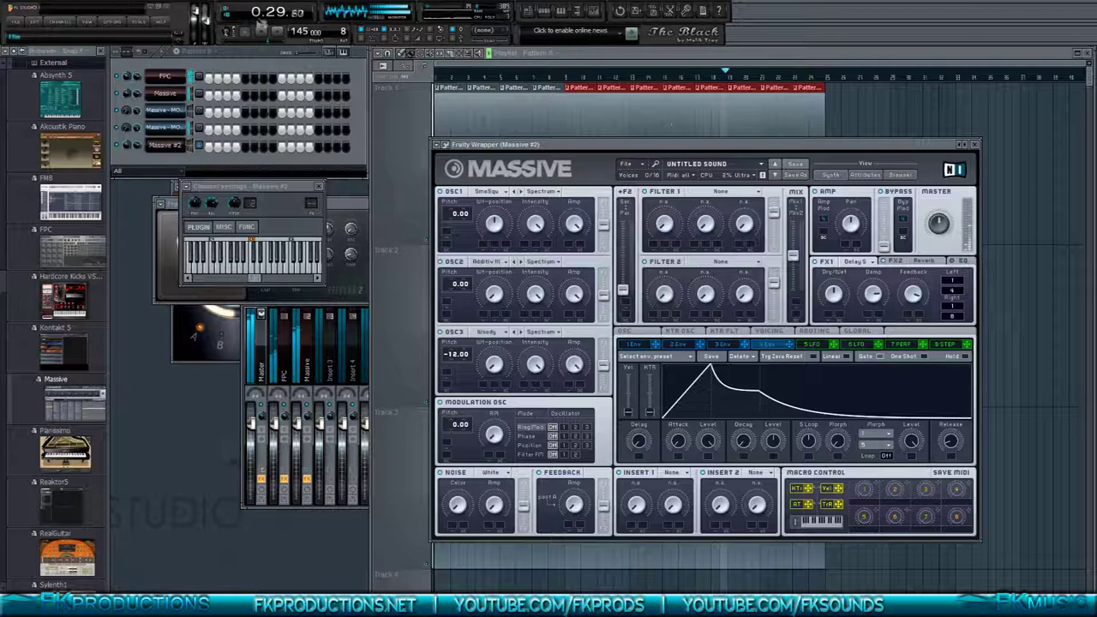
{"action": "left_click", "coordinate": [262, 32]}
- Check the first Massive channel's sound, play the song from bar 8, and bring Massive #2 back into view
{"action": "left_click_drag", "start_coordinate": [503, 147], "coordinate": [621, 125]}
{"action": "left_click", "coordinate": [171, 93]}
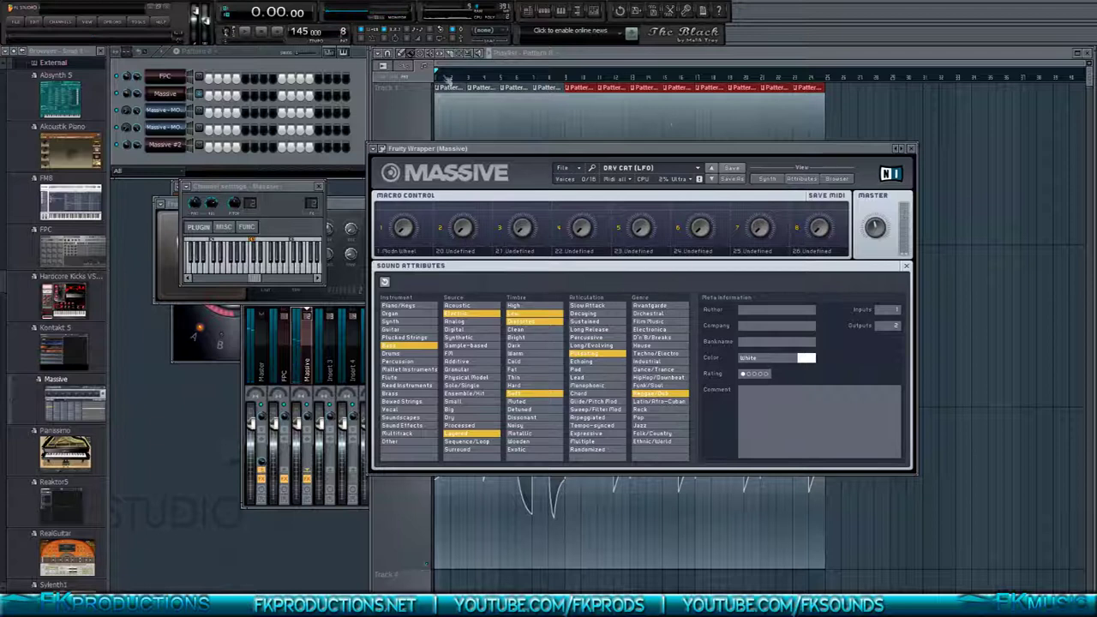
{"action": "left_click", "coordinate": [557, 75]}
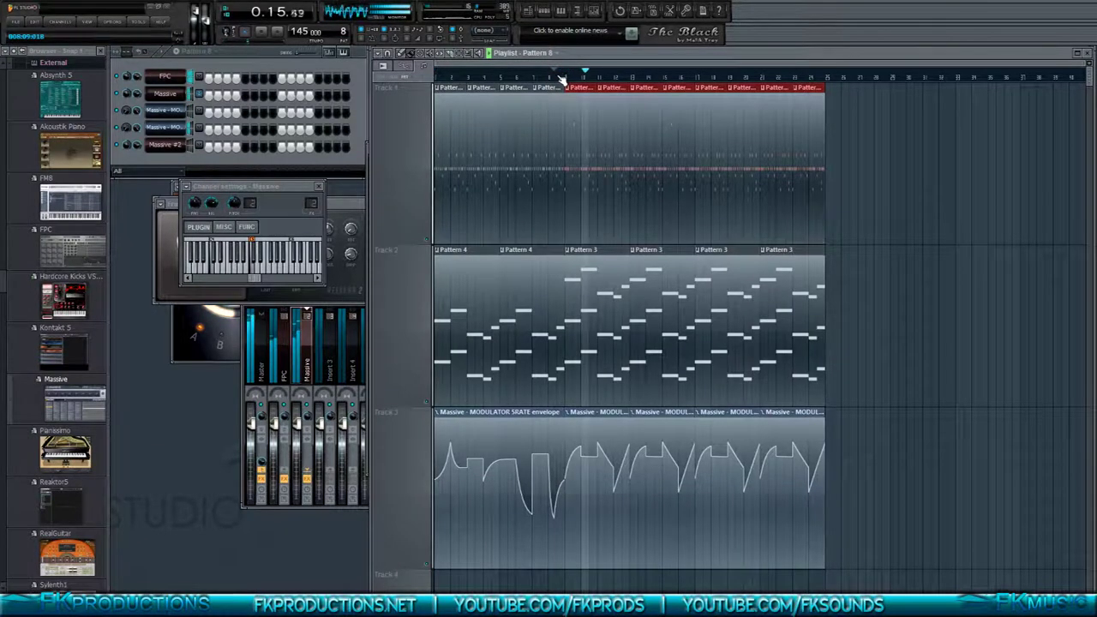
{"action": "left_click", "coordinate": [176, 146]}
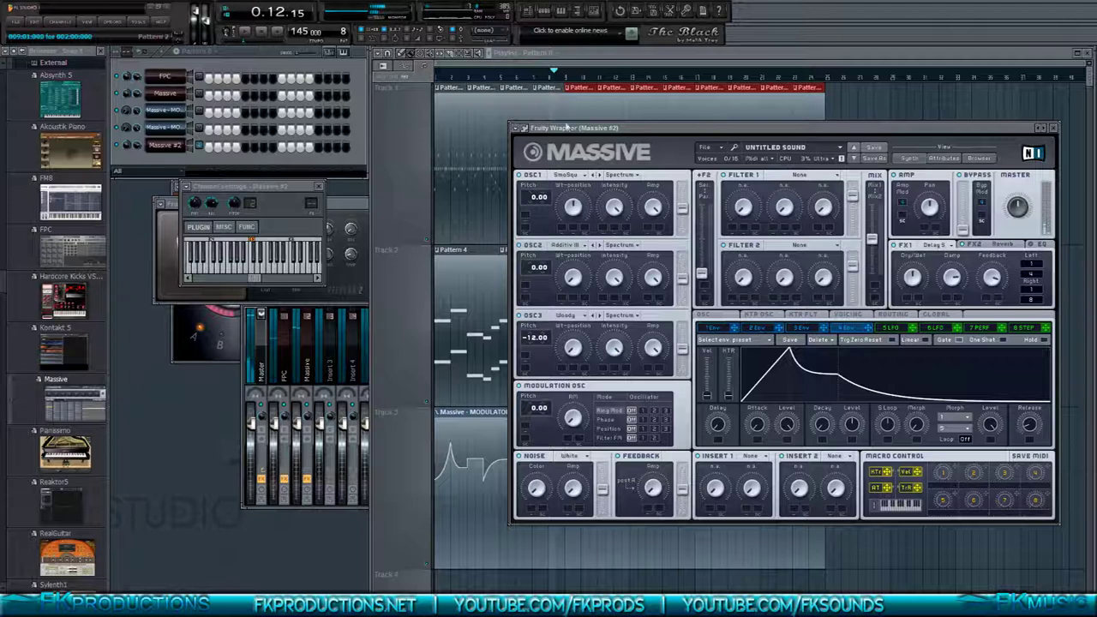
{"action": "left_click_drag", "start_coordinate": [607, 120], "coordinate": [597, 141]}
{"action": "left_click", "coordinate": [190, 146]}
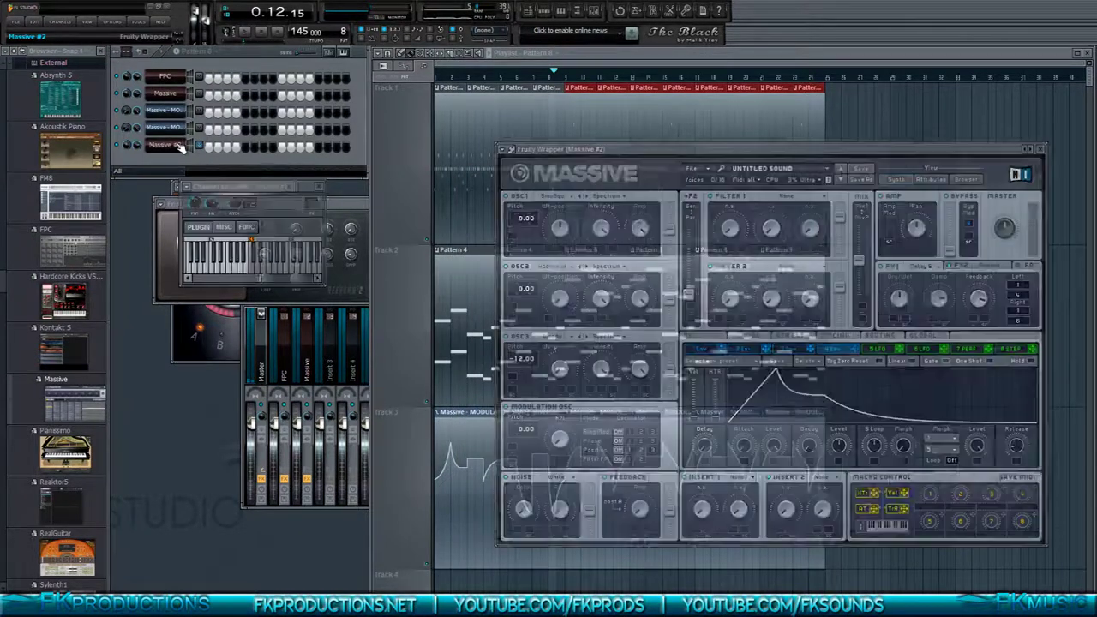
{"action": "left_click_drag", "start_coordinate": [734, 149], "coordinate": [643, 139]}
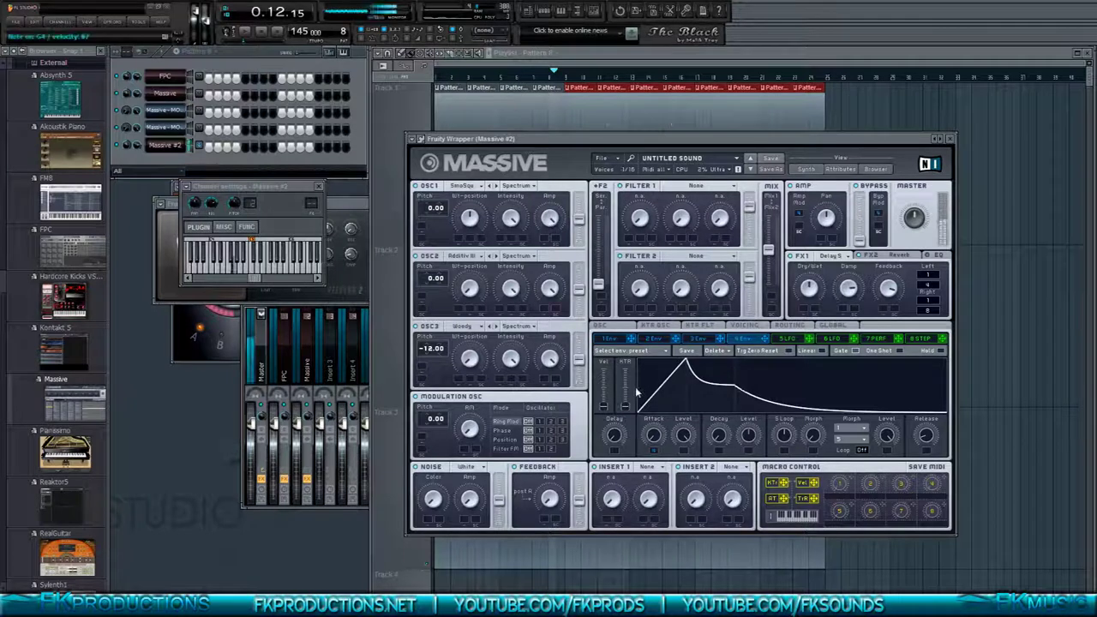
- Clear the modulation slot on envelope 4's attack and adjust the envelope's release and decay
{"action": "right_click", "coordinate": [656, 451]}
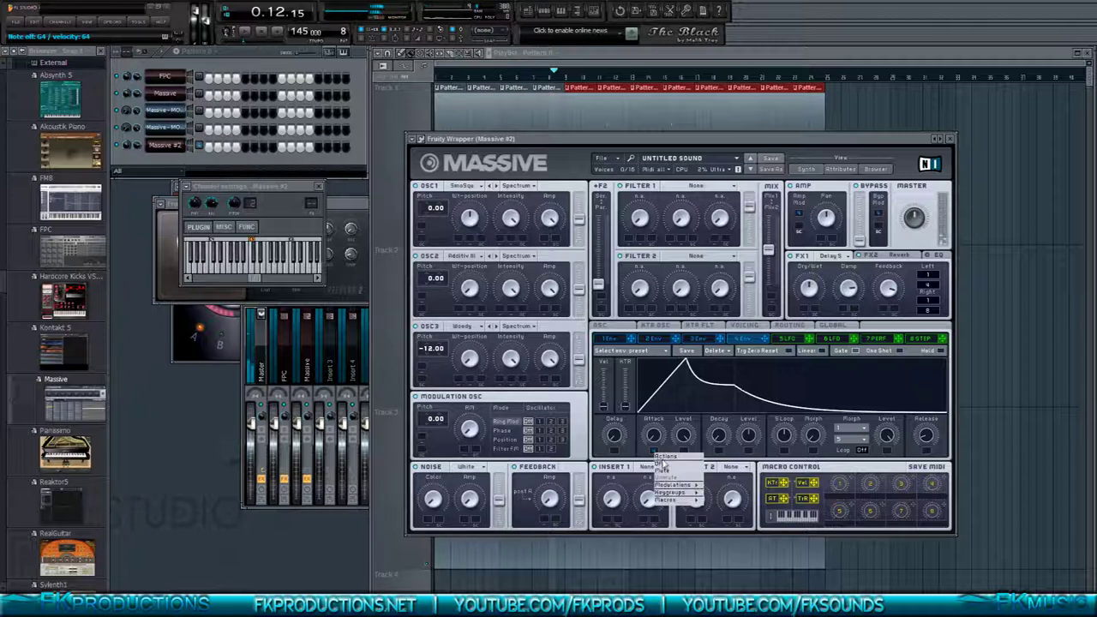
{"action": "left_click", "coordinate": [663, 463]}
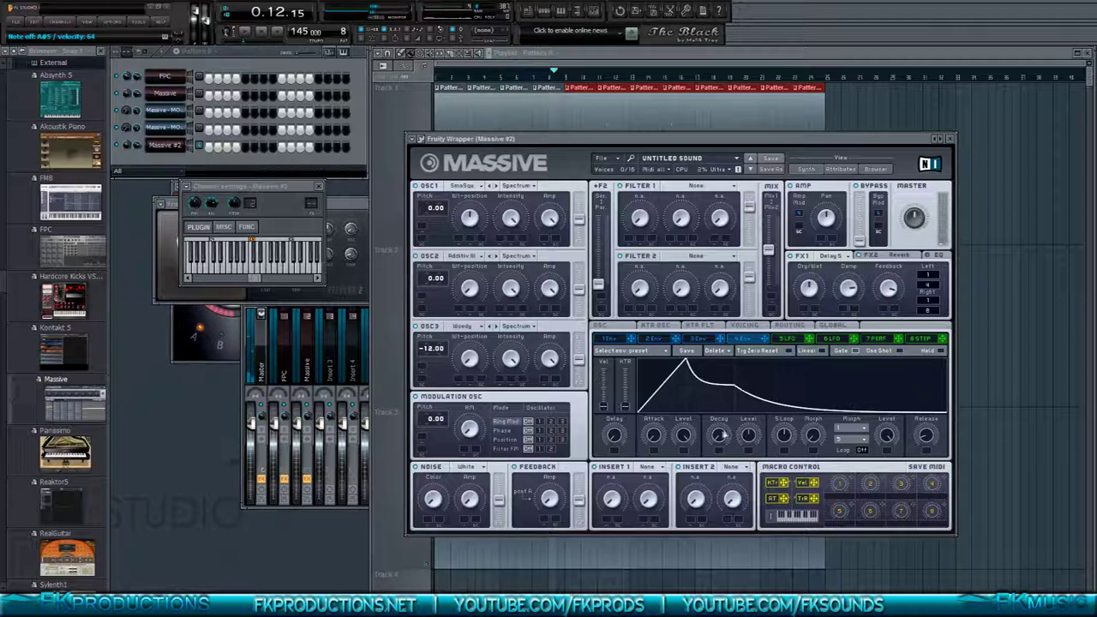
{"action": "left_click_drag", "start_coordinate": [925, 440], "coordinate": [921, 374]}
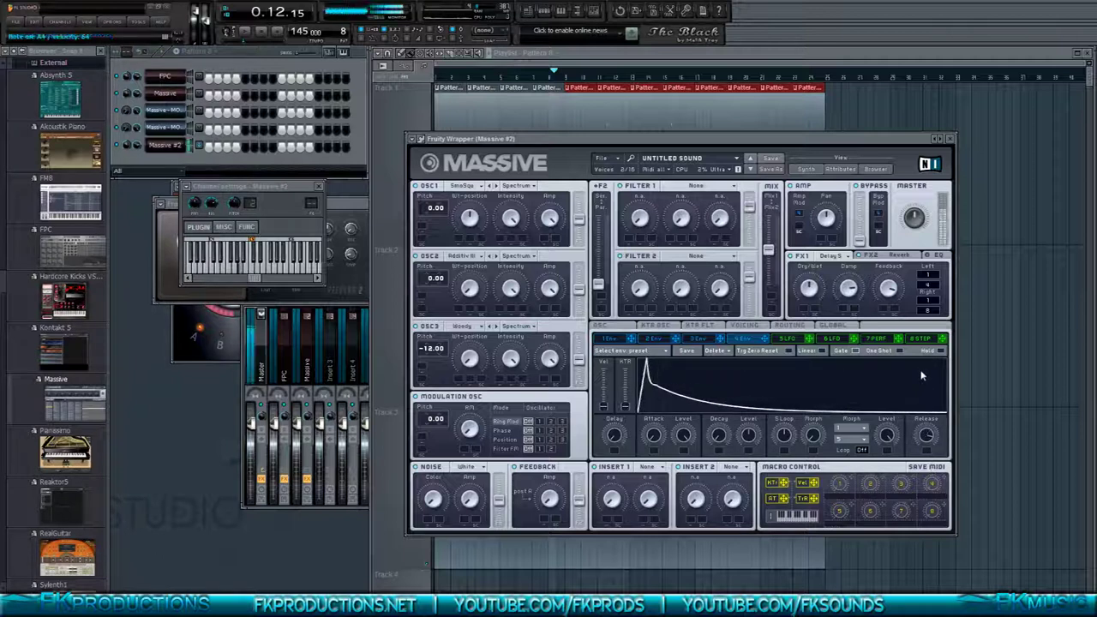
{"action": "left_click_drag", "start_coordinate": [926, 437], "coordinate": [931, 557]}
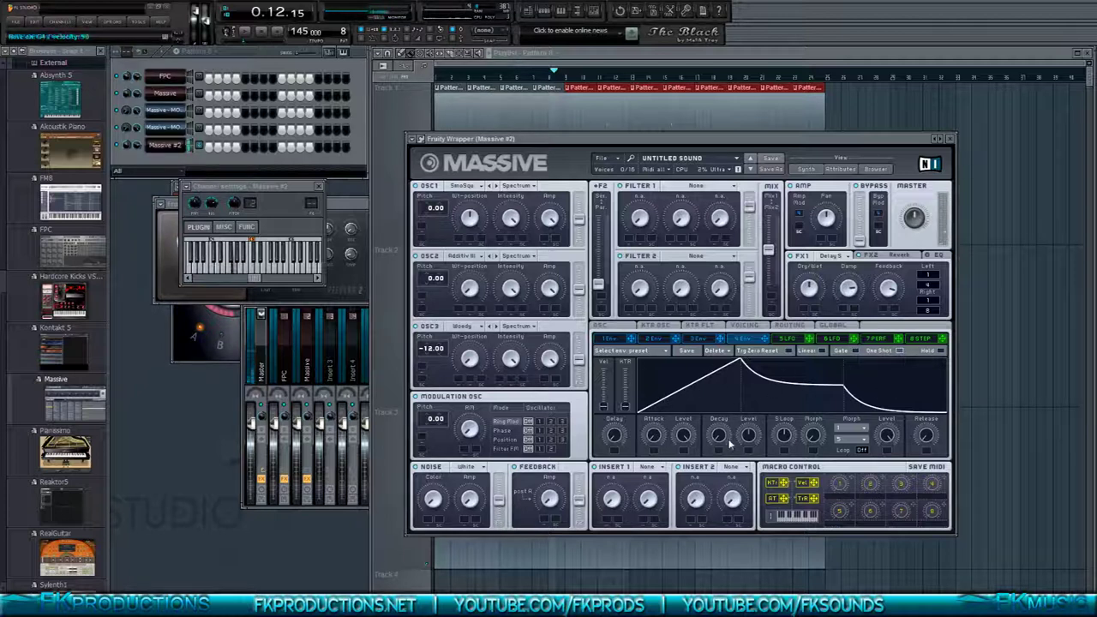
{"action": "left_click_drag", "start_coordinate": [718, 437], "coordinate": [723, 390]}
{"action": "left_click_drag", "start_coordinate": [720, 436], "coordinate": [721, 443]}
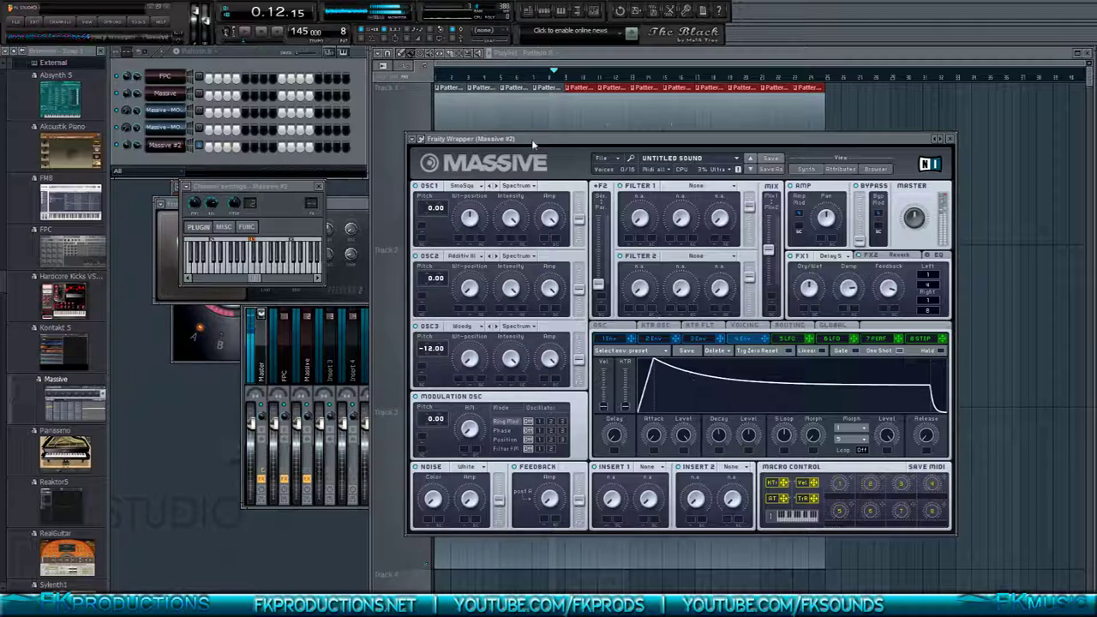
- Play the song from bar 8, then view the settings of stepper 8 and LFO 5 in Massive #2
{"action": "left_click", "coordinate": [557, 77]}
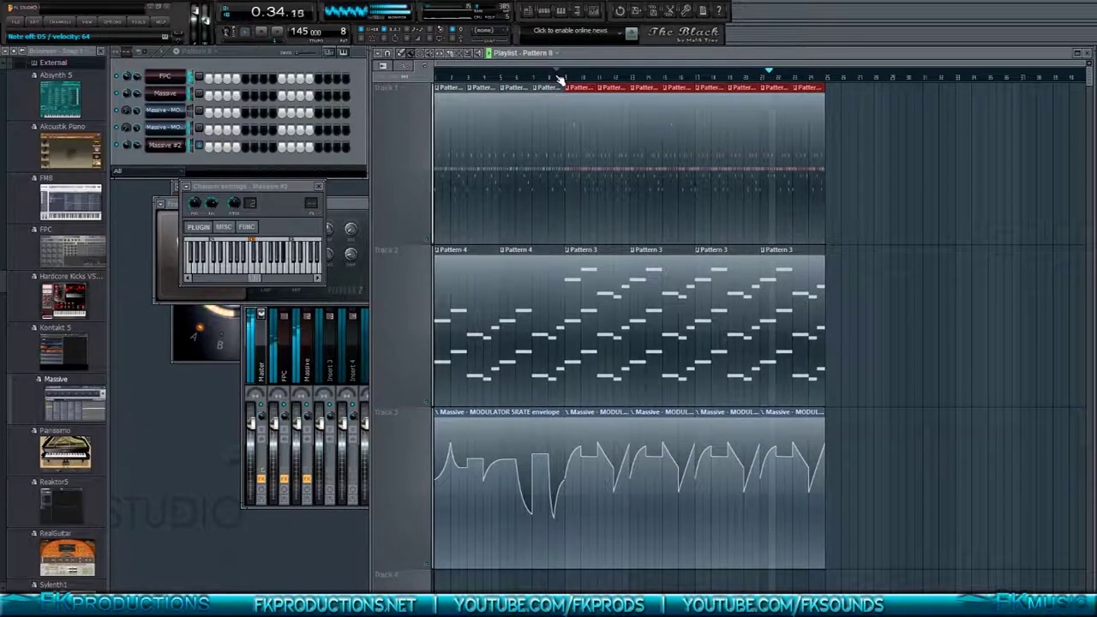
{"action": "left_click", "coordinate": [559, 79]}
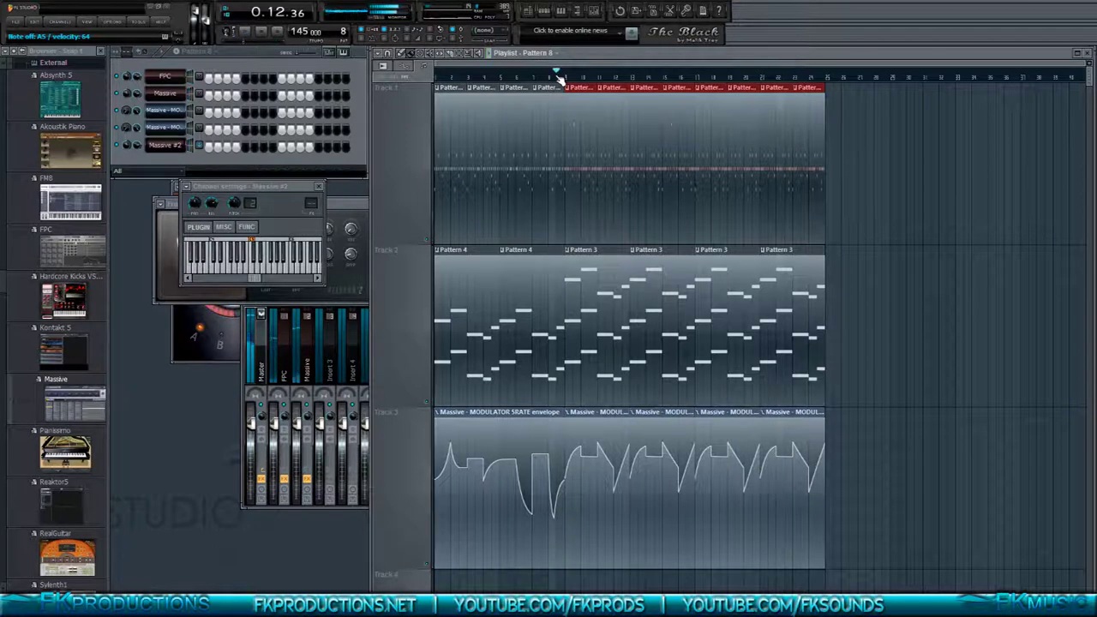
{"action": "left_click", "coordinate": [181, 147]}
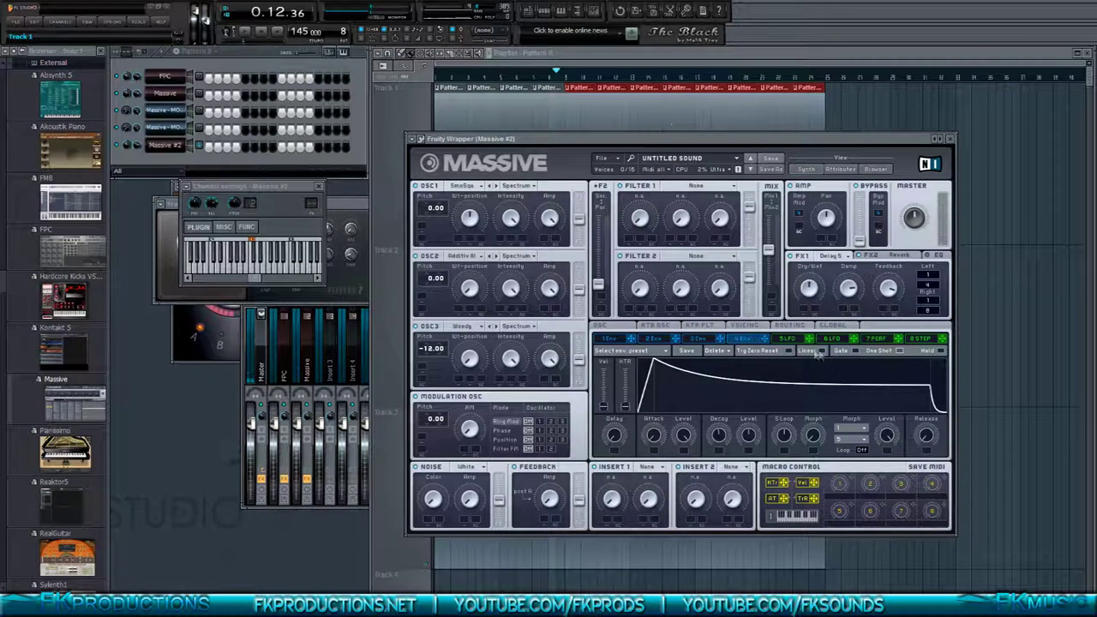
{"action": "left_click", "coordinate": [924, 341]}
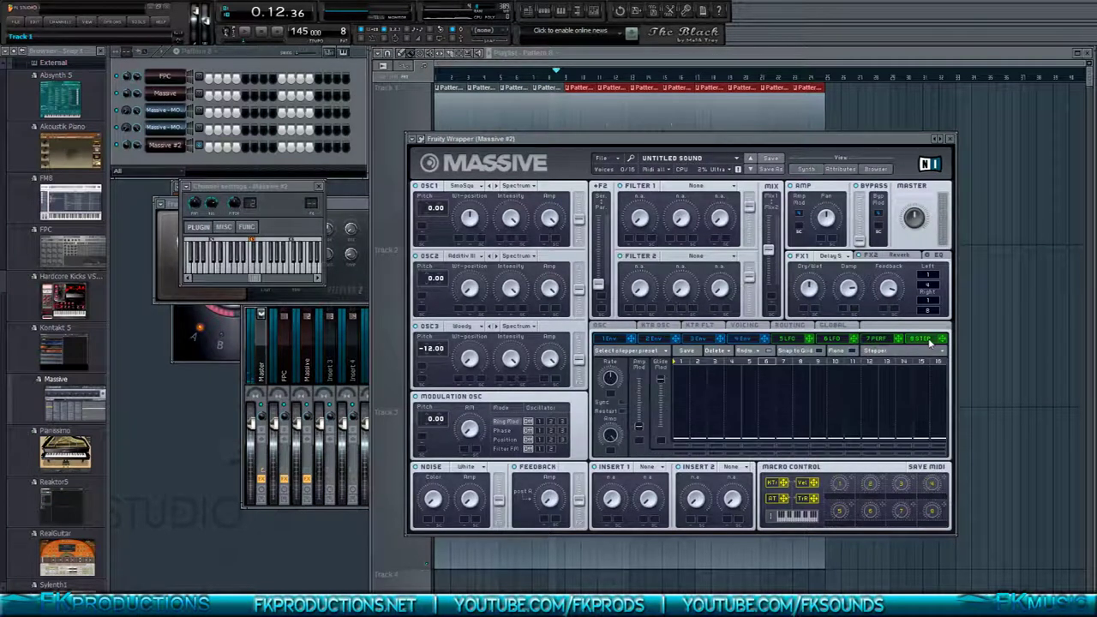
{"action": "left_click", "coordinate": [795, 339]}
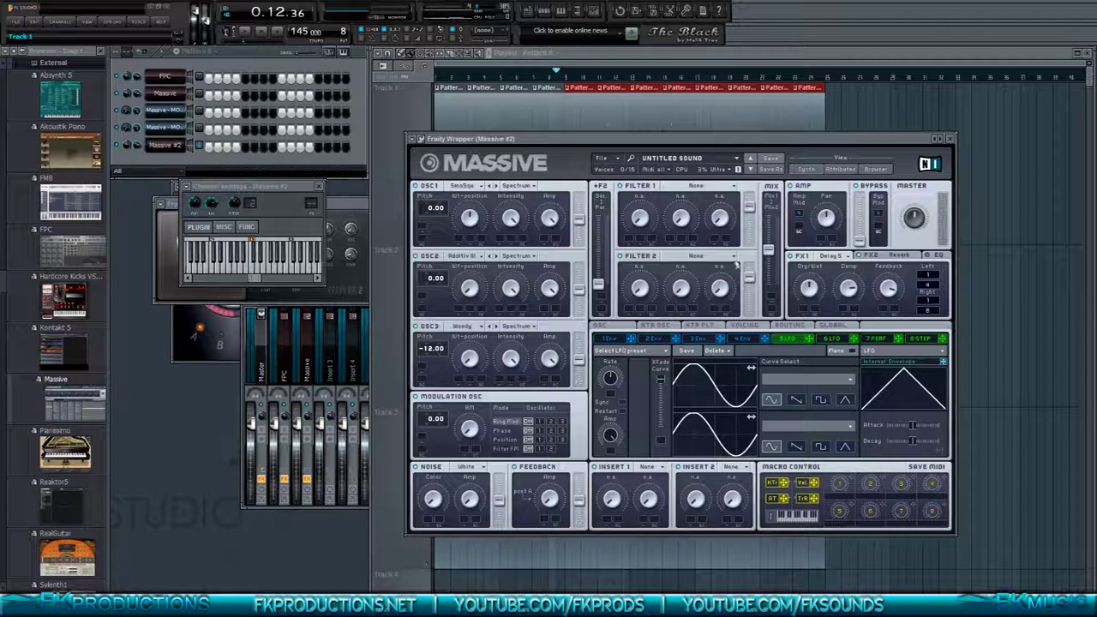
- Set Filter 1 of Massive #2 to Allpass and sweep its cutoff while auditioning notes
{"action": "left_click", "coordinate": [708, 189]}
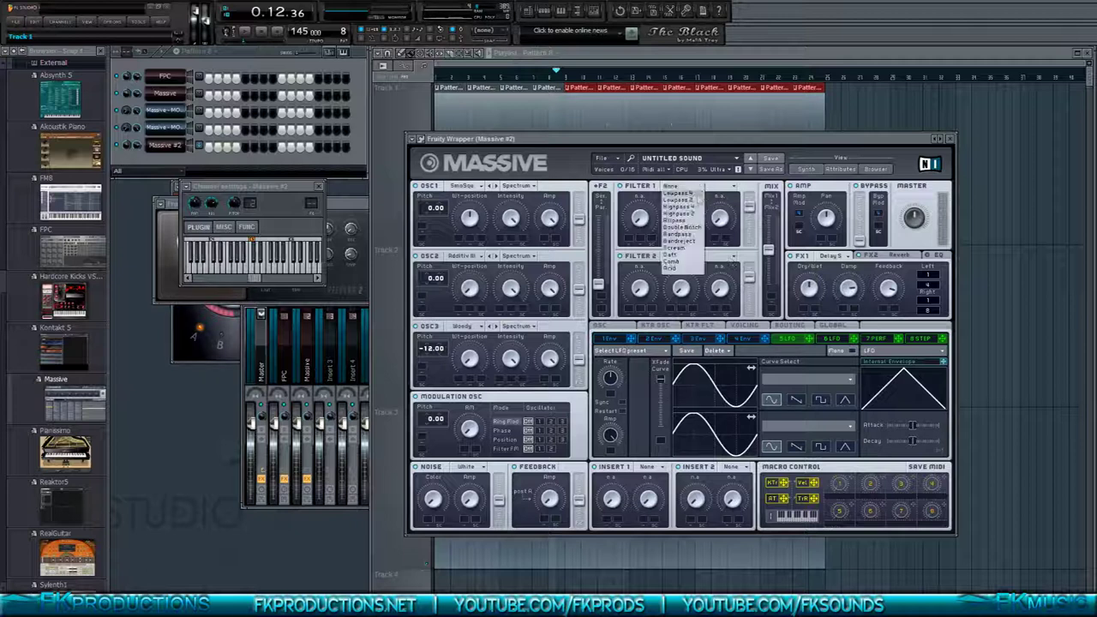
{"action": "left_click", "coordinate": [681, 221]}
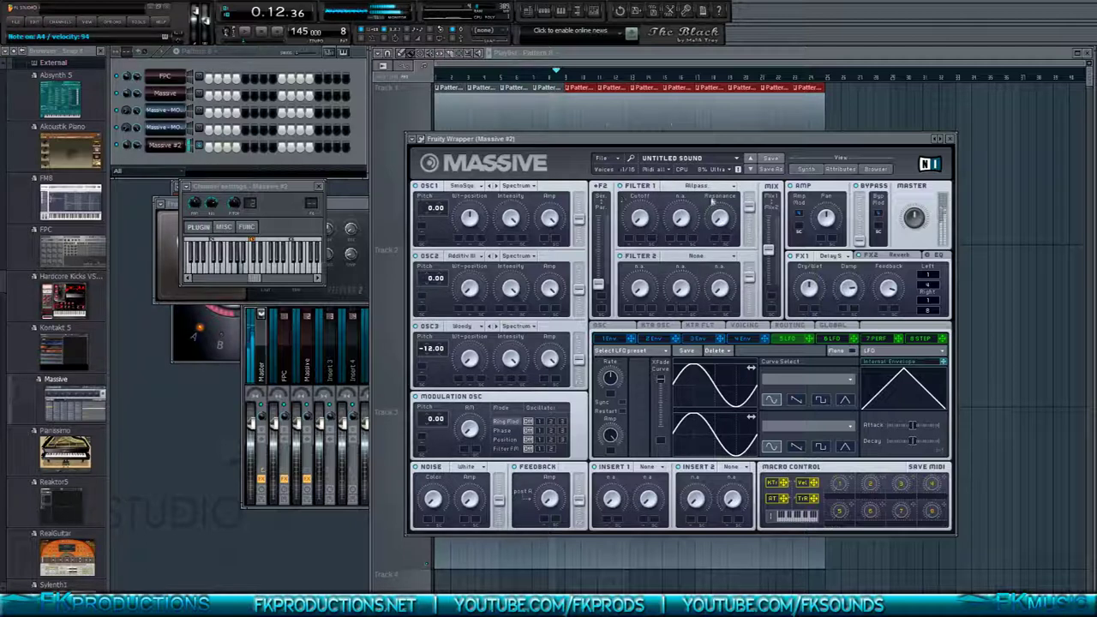
{"action": "left_click_drag", "start_coordinate": [644, 185], "coordinate": [648, 150]}
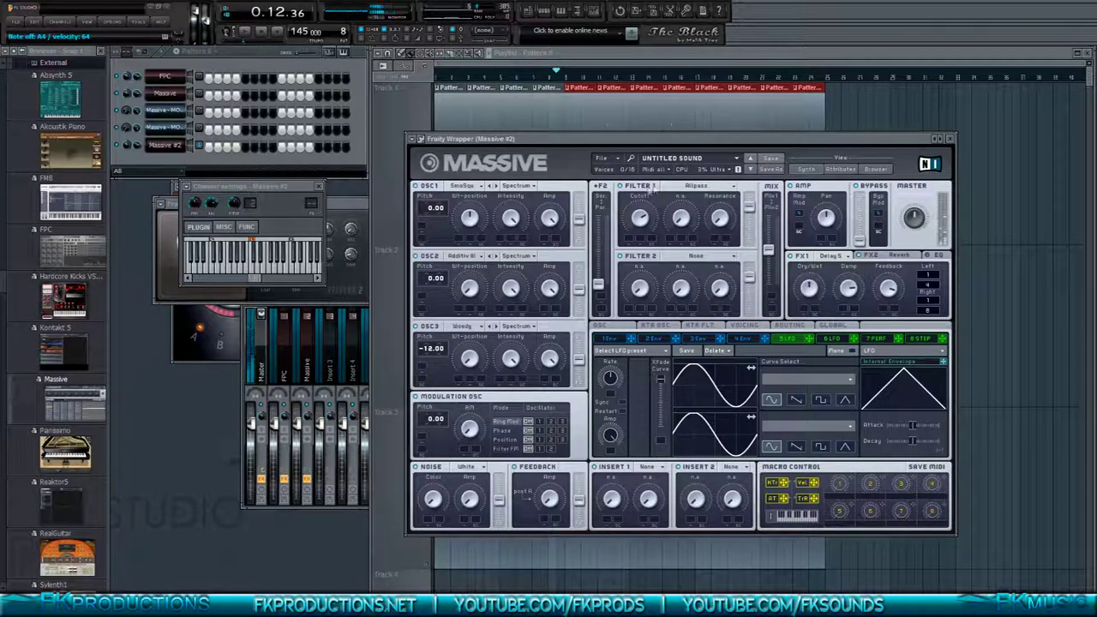
{"action": "left_click", "coordinate": [708, 188]}
{"action": "left_click", "coordinate": [726, 188]}
{"action": "left_click_drag", "start_coordinate": [642, 219], "coordinate": [644, 158]}
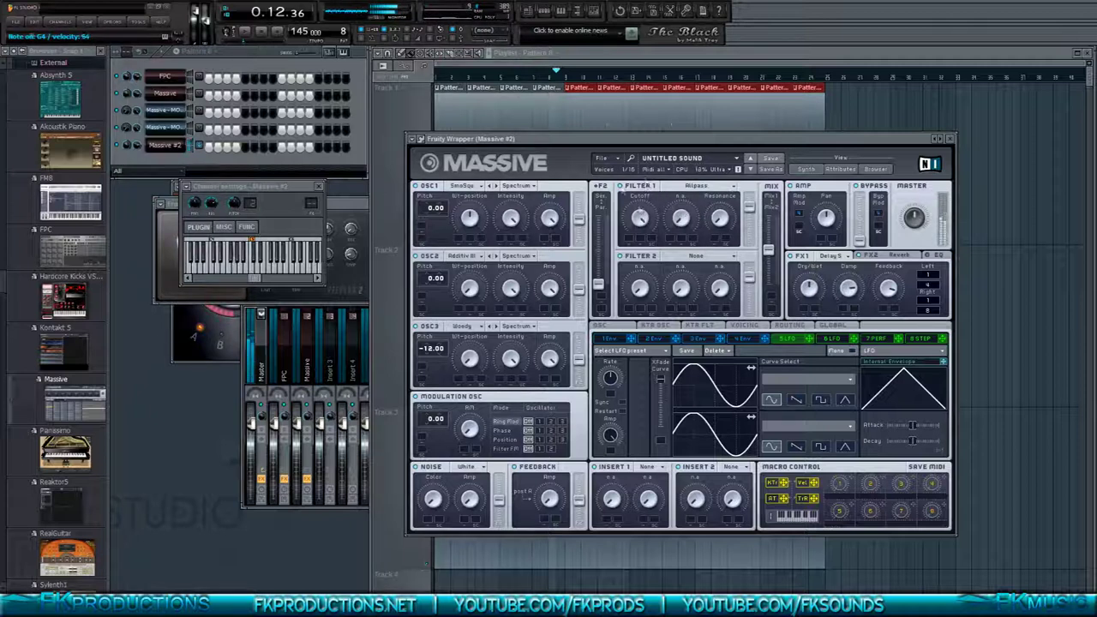
- Create an automation clip for the Filter 1 cutoff of Massive #2
{"action": "left_click_drag", "start_coordinate": [539, 145], "coordinate": [700, 146]}
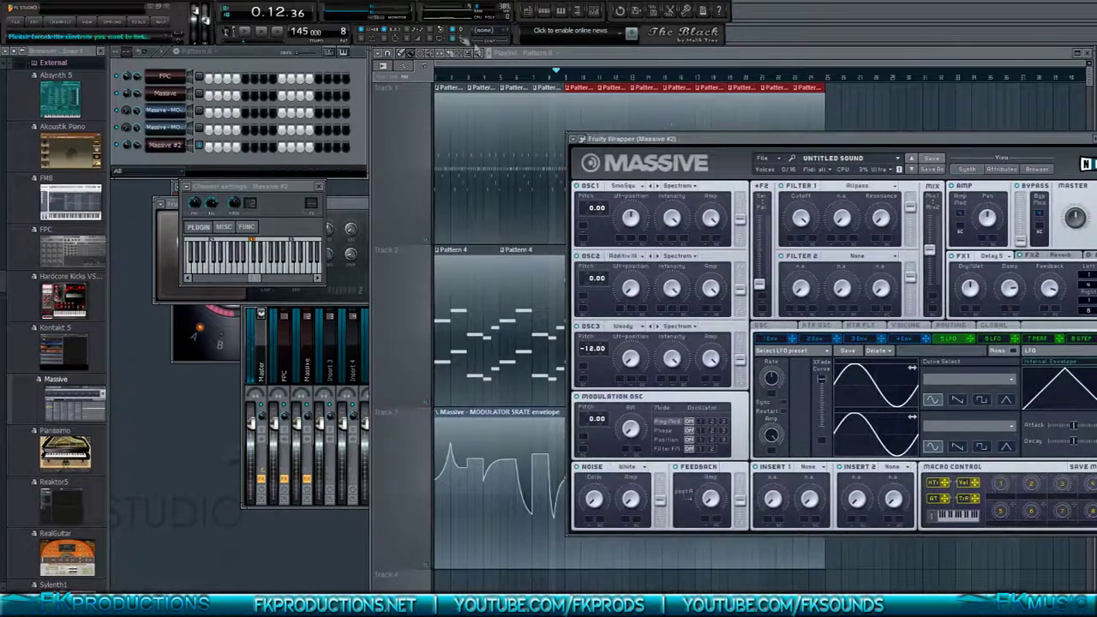
{"action": "right_click", "coordinate": [803, 218]}
{"action": "left_click", "coordinate": [804, 217]}
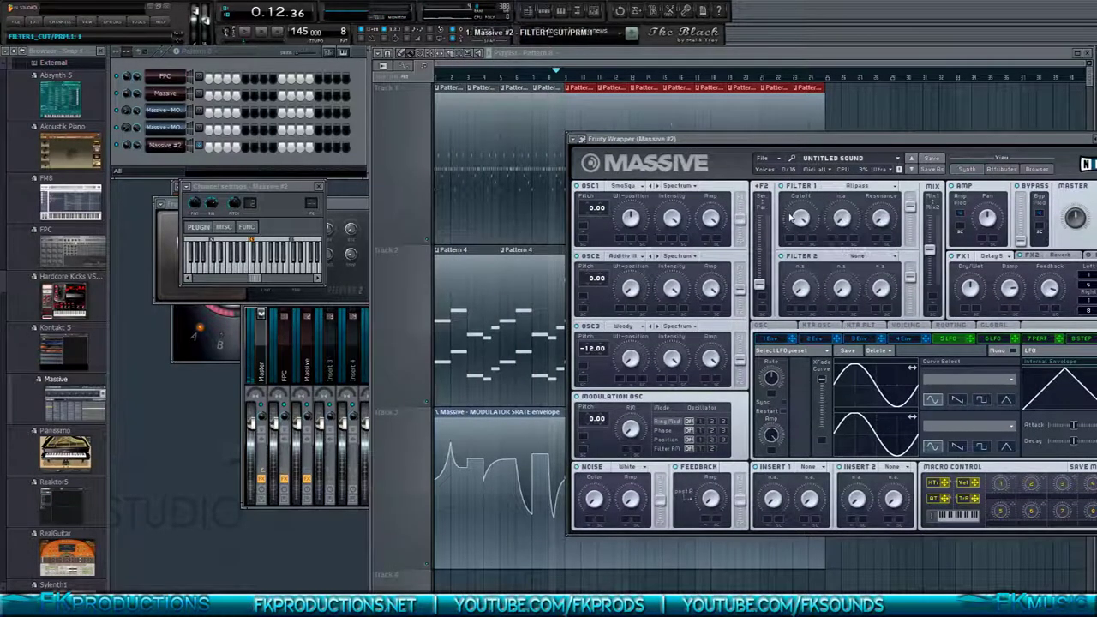
{"action": "right_click", "coordinate": [457, 39]}
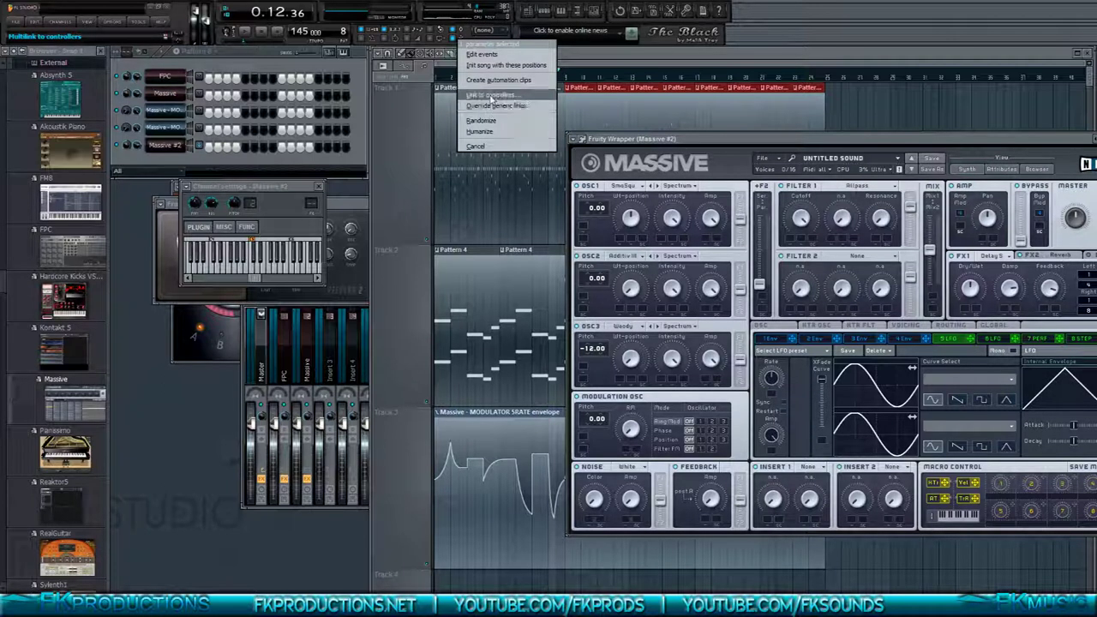
{"action": "left_click", "coordinate": [495, 79]}
- Shape the cutoff automation to rise linearly from minimum at bar 1 to maximum at bar 9, and play the song from the start
{"action": "left_click", "coordinate": [583, 72]}
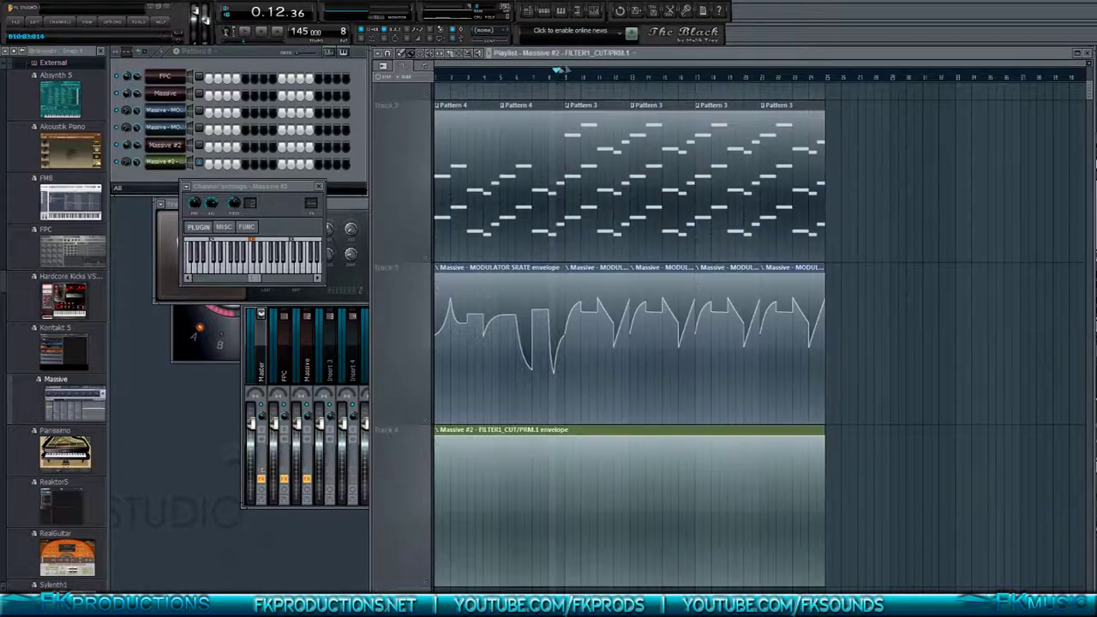
{"action": "left_click_drag", "start_coordinate": [435, 437], "coordinate": [375, 585]}
{"action": "left_click_drag", "start_coordinate": [823, 437], "coordinate": [565, 438]}
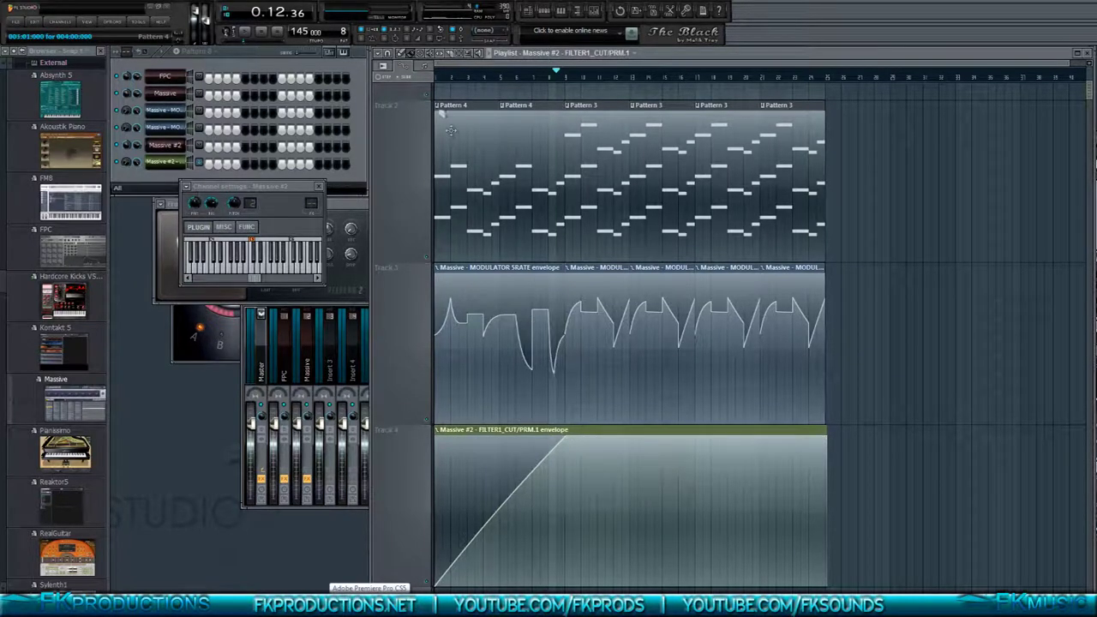
{"action": "left_click", "coordinate": [260, 31]}
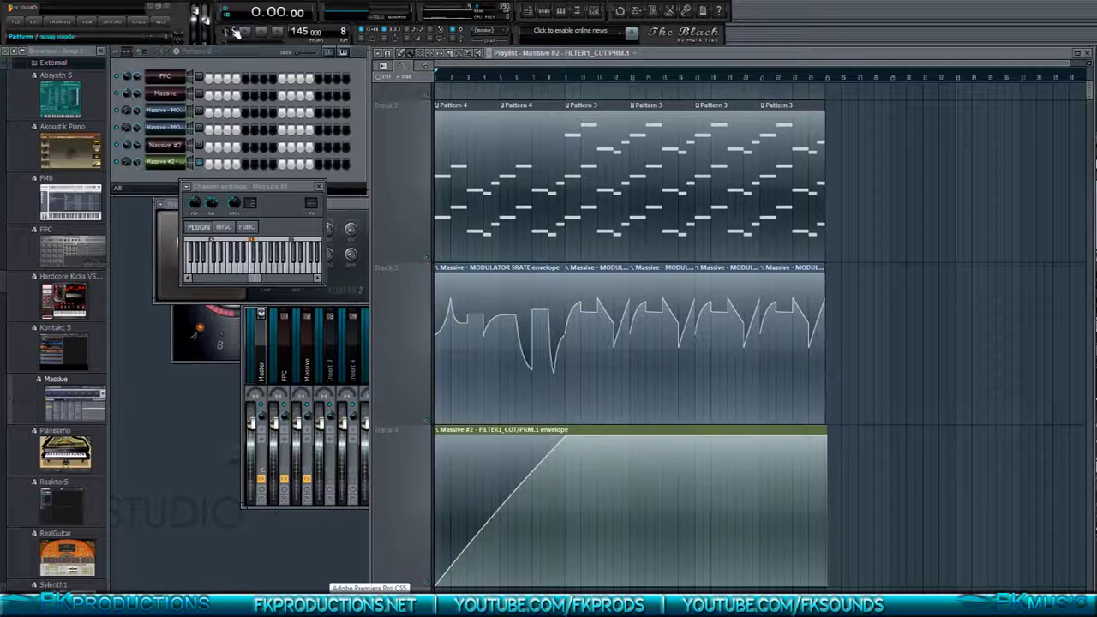
{"action": "left_click", "coordinate": [246, 33]}
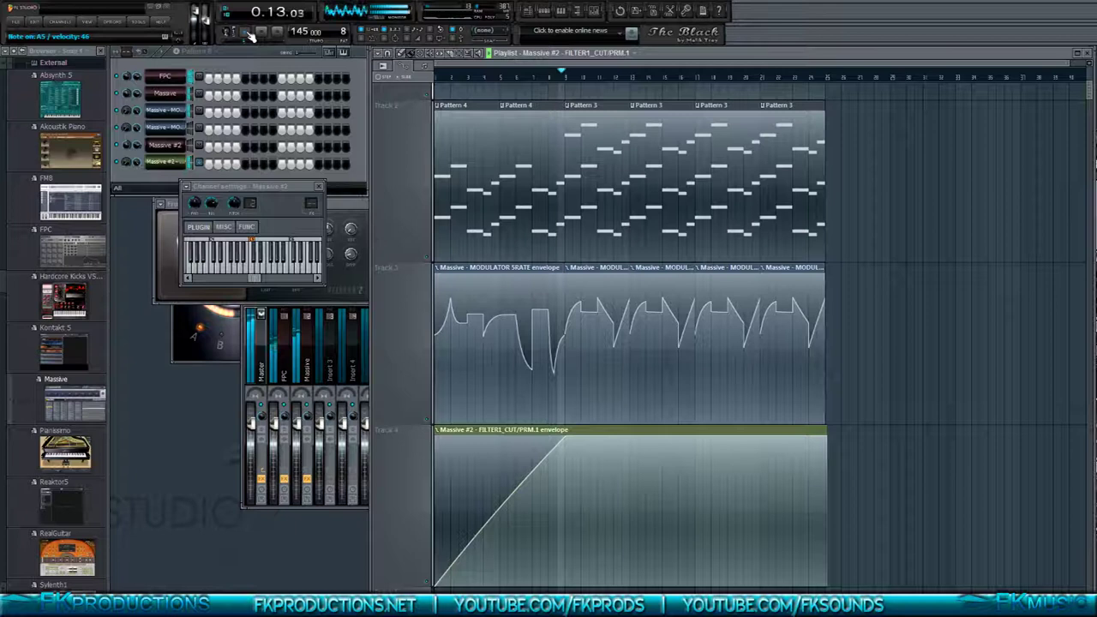
- Reshape the Filter 1 cutoff automation to fall from maximum at bar 1 to minimum at bar 9, and play the song
{"action": "left_click", "coordinate": [260, 32]}
{"action": "left_click", "coordinate": [178, 146]}
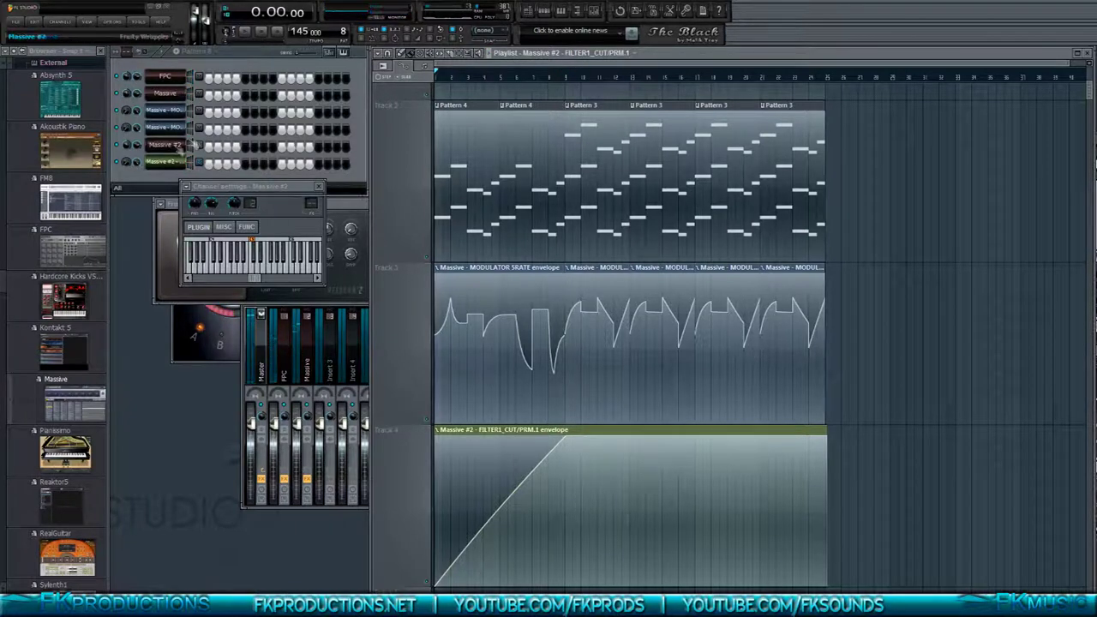
{"action": "left_click", "coordinate": [433, 75]}
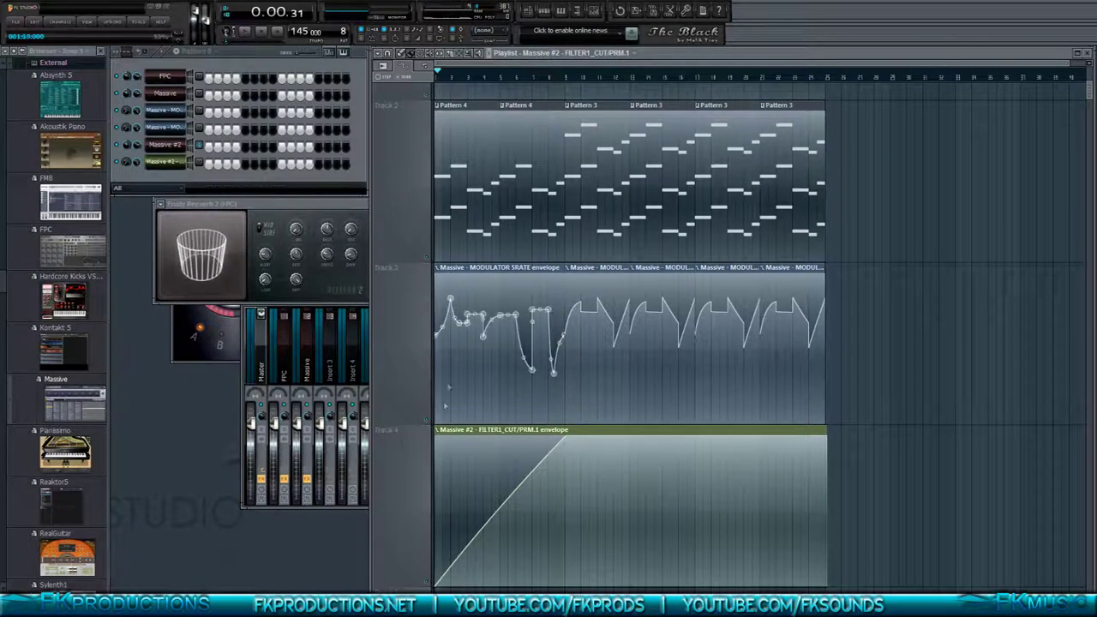
{"action": "left_click_drag", "start_coordinate": [434, 587], "coordinate": [403, 392]}
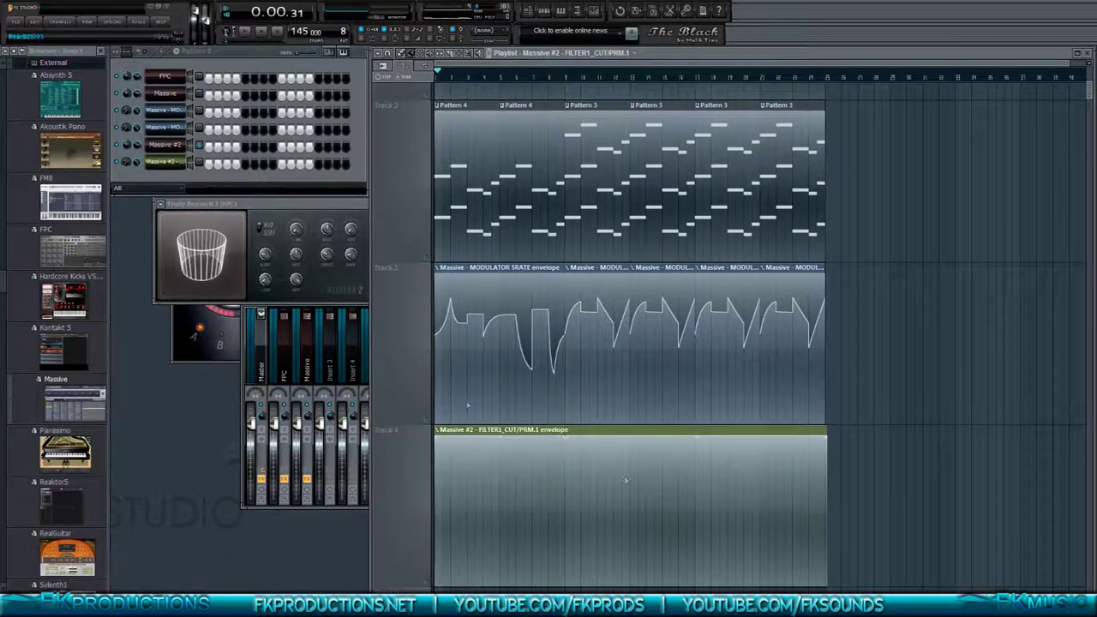
{"action": "left_click_drag", "start_coordinate": [566, 435], "coordinate": [565, 586]}
{"action": "key", "text": "space"}
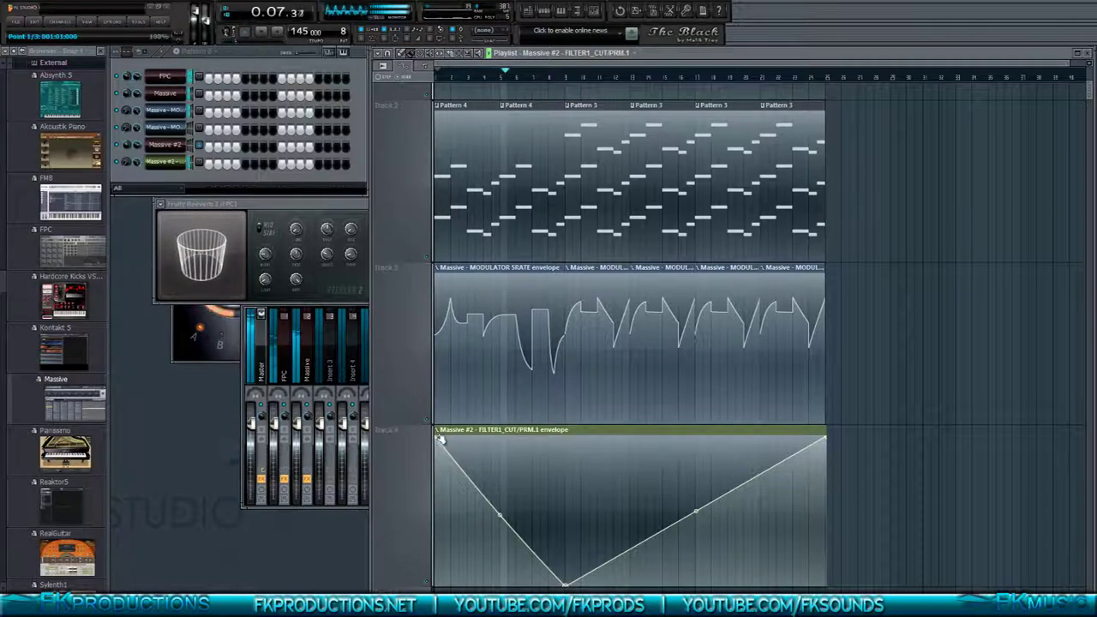
- Lower the cutoff automation's starting point to minimum, stop playback, and adjust the Filter 1 cutoff in Massive #2
{"action": "left_click_drag", "start_coordinate": [435, 439], "coordinate": [421, 580]}
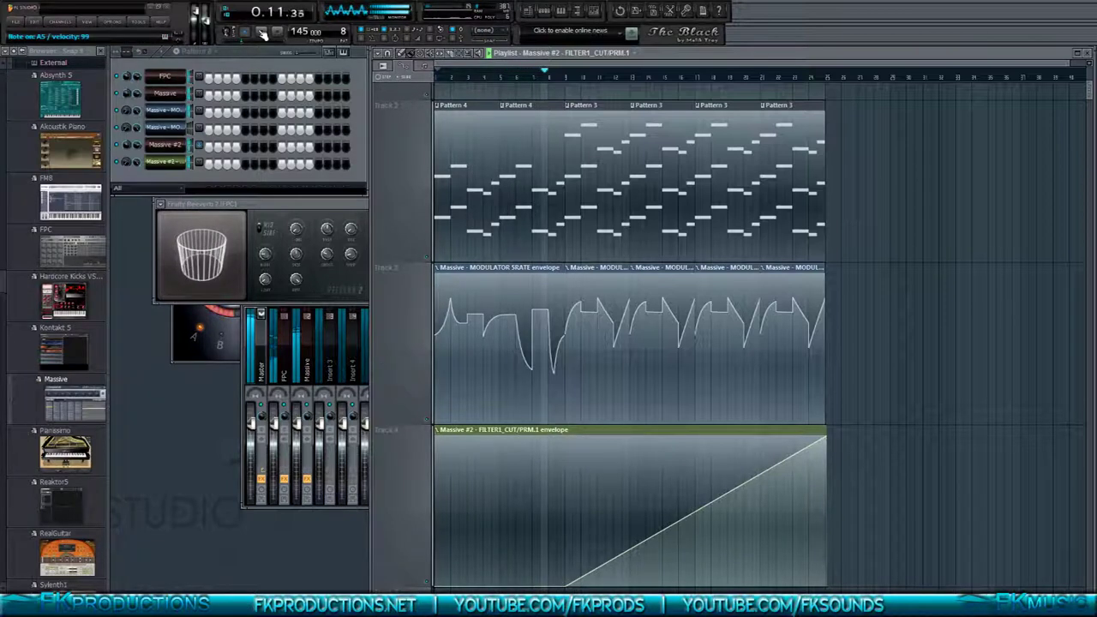
{"action": "left_click", "coordinate": [263, 33]}
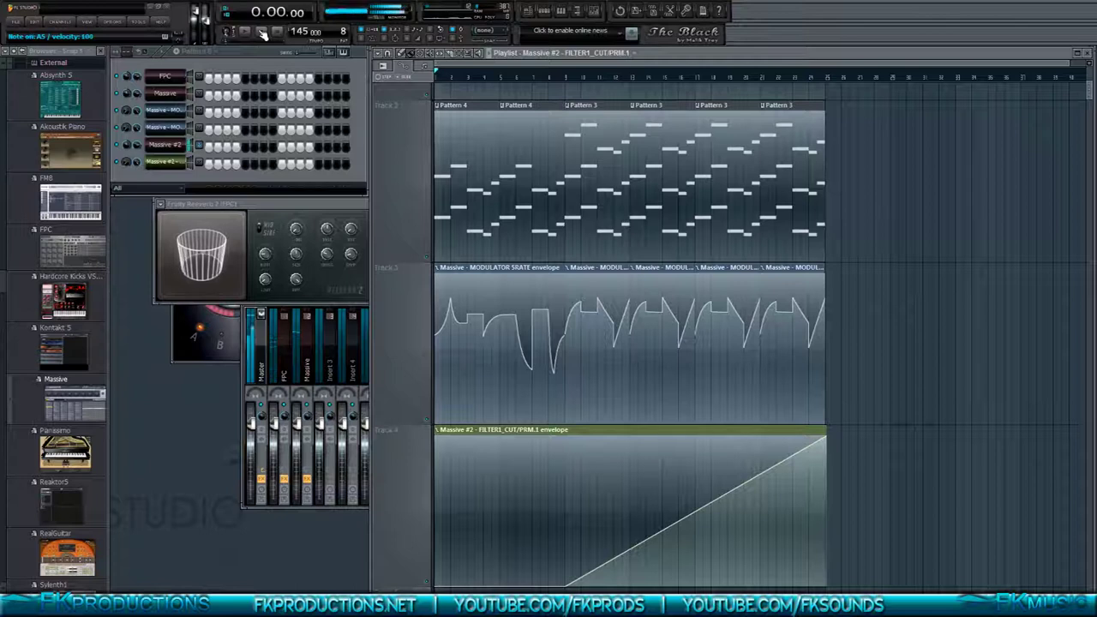
{"action": "left_click", "coordinate": [166, 146]}
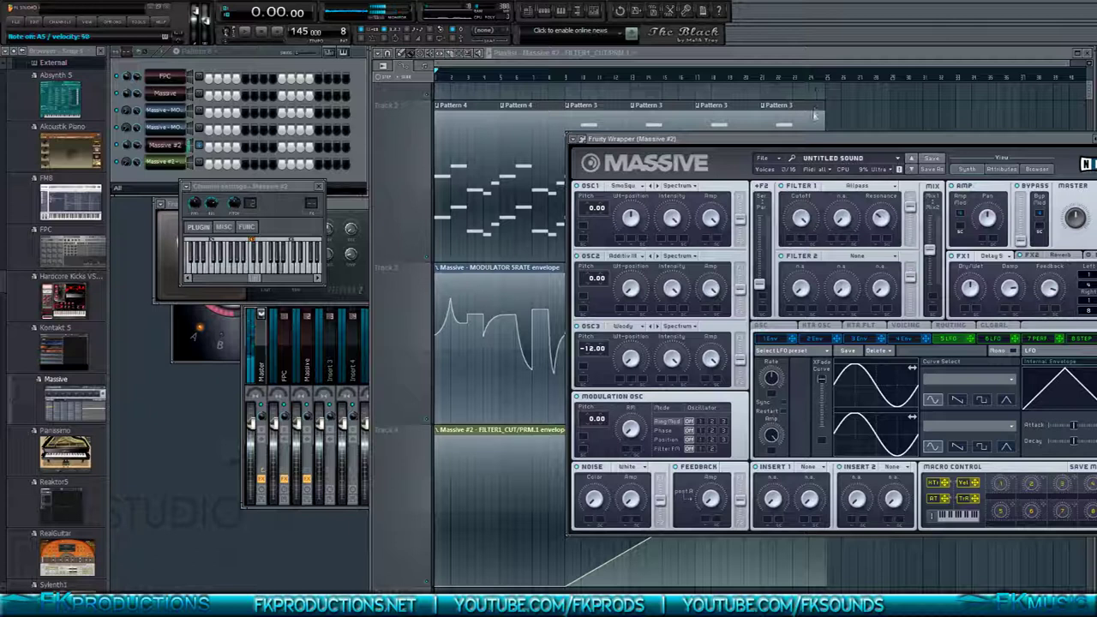
{"action": "mouse_move", "coordinate": [804, 211]}
{"action": "left_mouse_down"}
{"action": "mouse_move", "coordinate": [805, 168]}
{"action": "mouse_move", "coordinate": [801, 215]}
{"action": "left_mouse_up"}
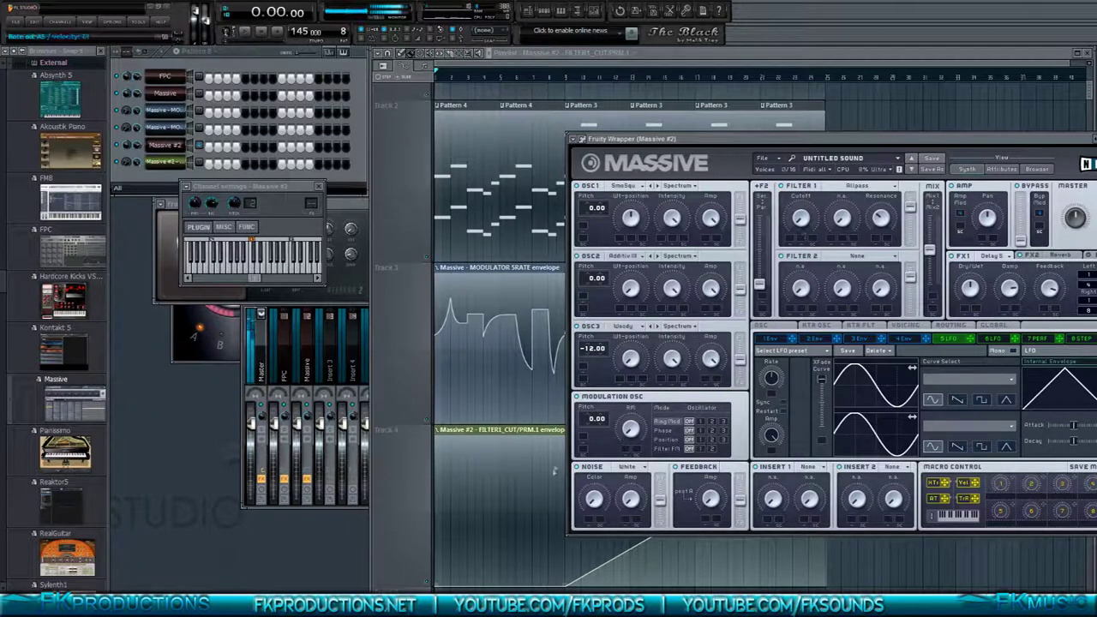
- Shape the cutoff automation to fall from maximum at bar 1 to minimum at bar 9 and stay there, and audition it
{"action": "left_click_drag", "start_coordinate": [437, 585], "coordinate": [412, 417]}
{"action": "mouse_move", "coordinate": [568, 585]}
{"action": "left_mouse_down"}
{"action": "mouse_move", "coordinate": [563, 434]}
{"action": "mouse_move", "coordinate": [565, 587]}
{"action": "left_mouse_up"}
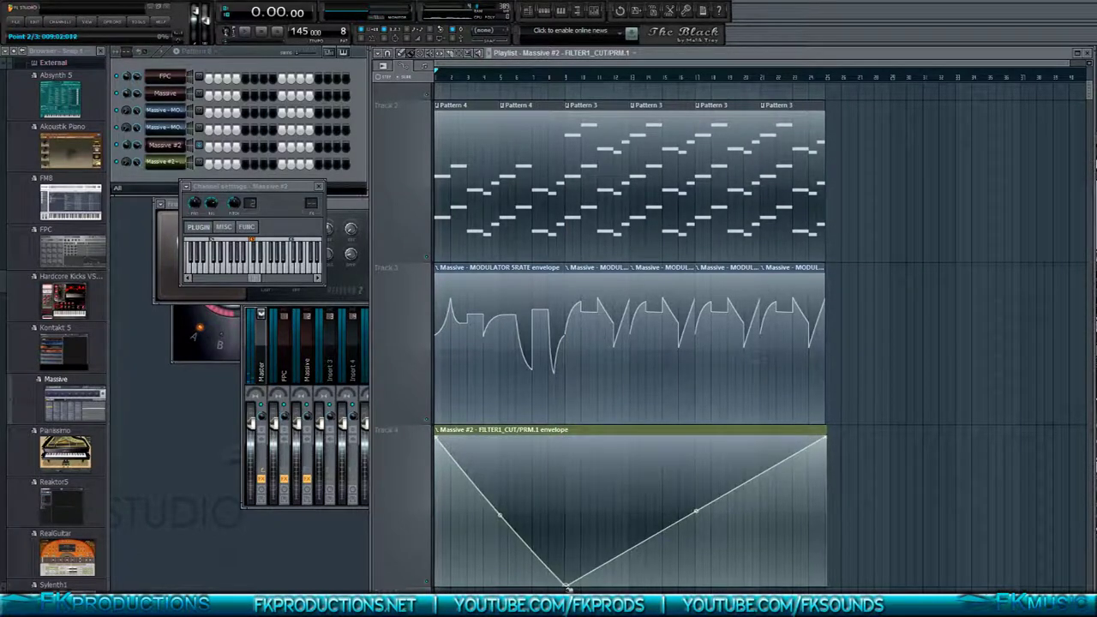
{"action": "left_click_drag", "start_coordinate": [830, 438], "coordinate": [804, 590]}
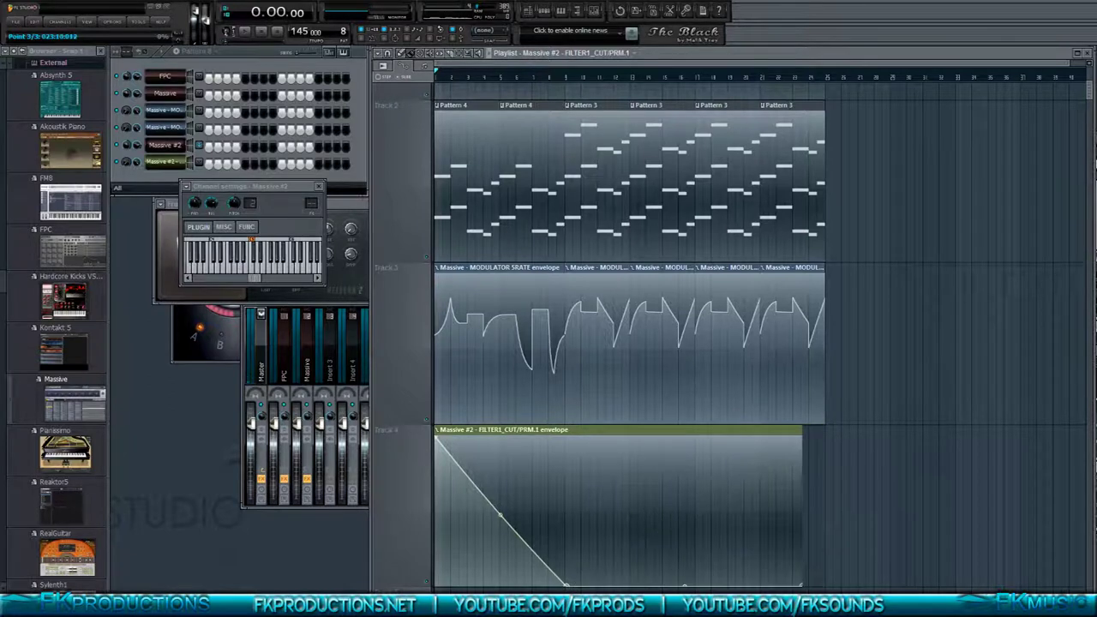
{"action": "left_click", "coordinate": [244, 31]}
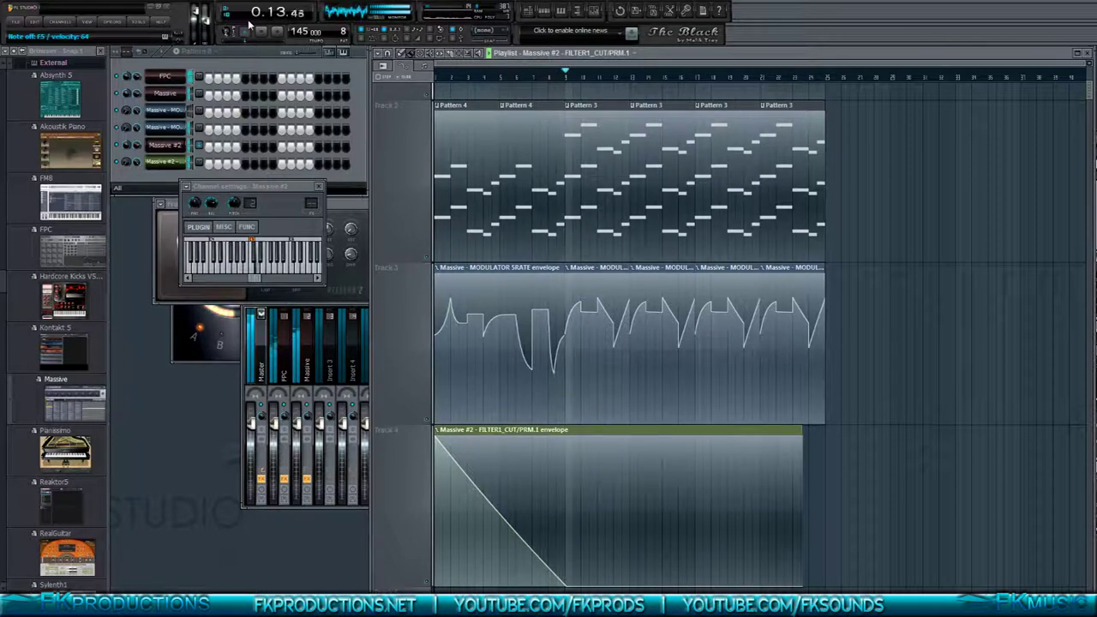
{"action": "left_click", "coordinate": [247, 29]}
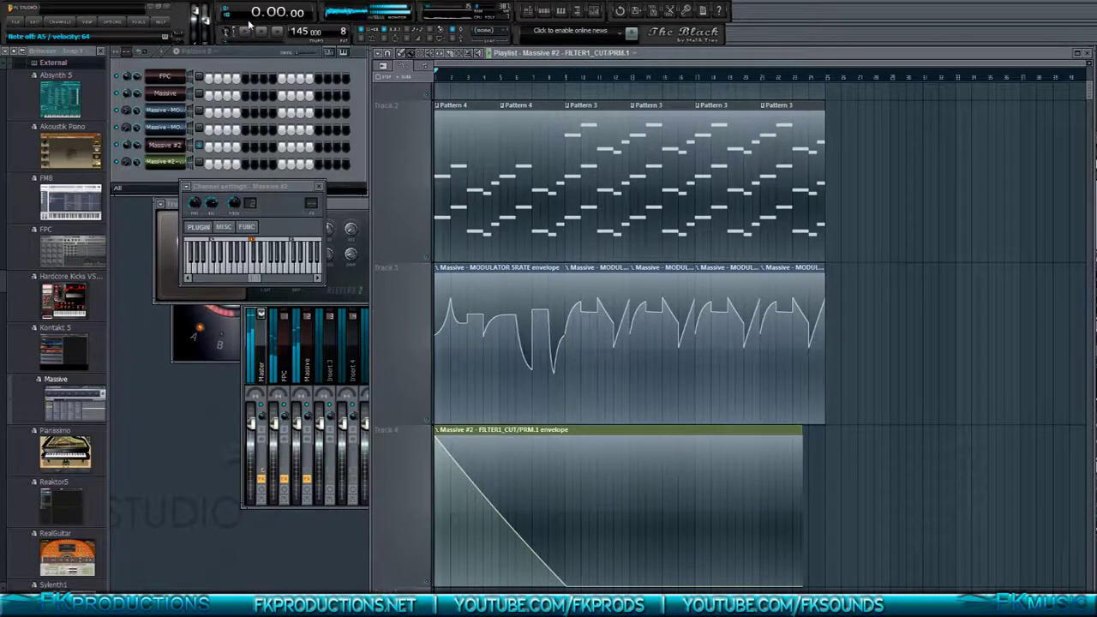
- Check the Filter 1 type choices in Massive #2 and delete the cutoff automation clip from the playlist
{"action": "left_click", "coordinate": [160, 147]}
{"action": "left_click", "coordinate": [895, 186]}
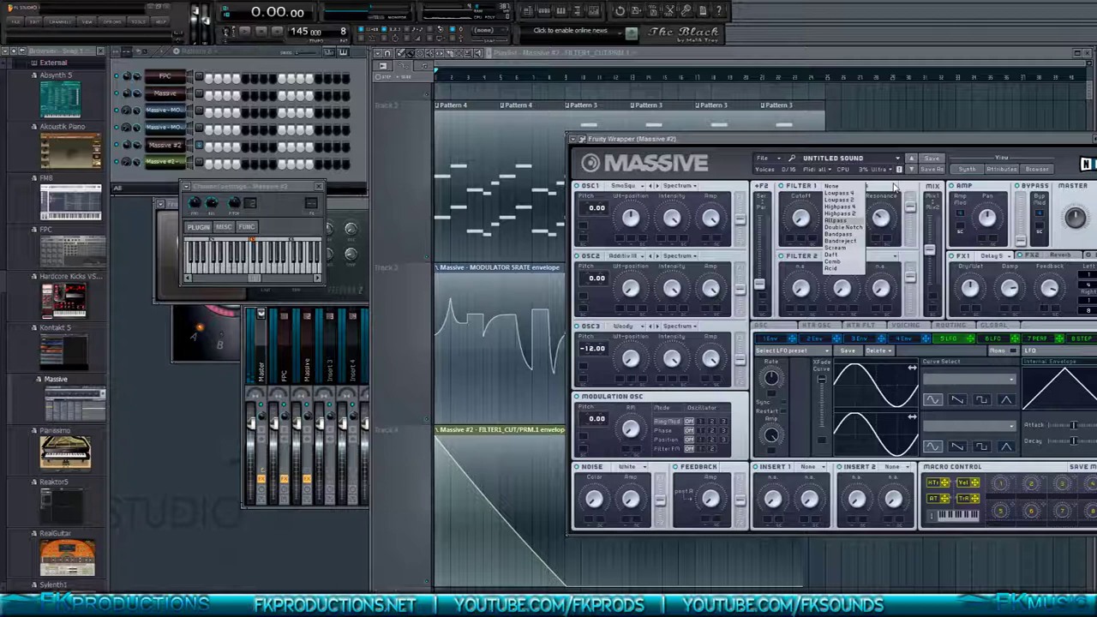
{"action": "left_click", "coordinate": [895, 186]}
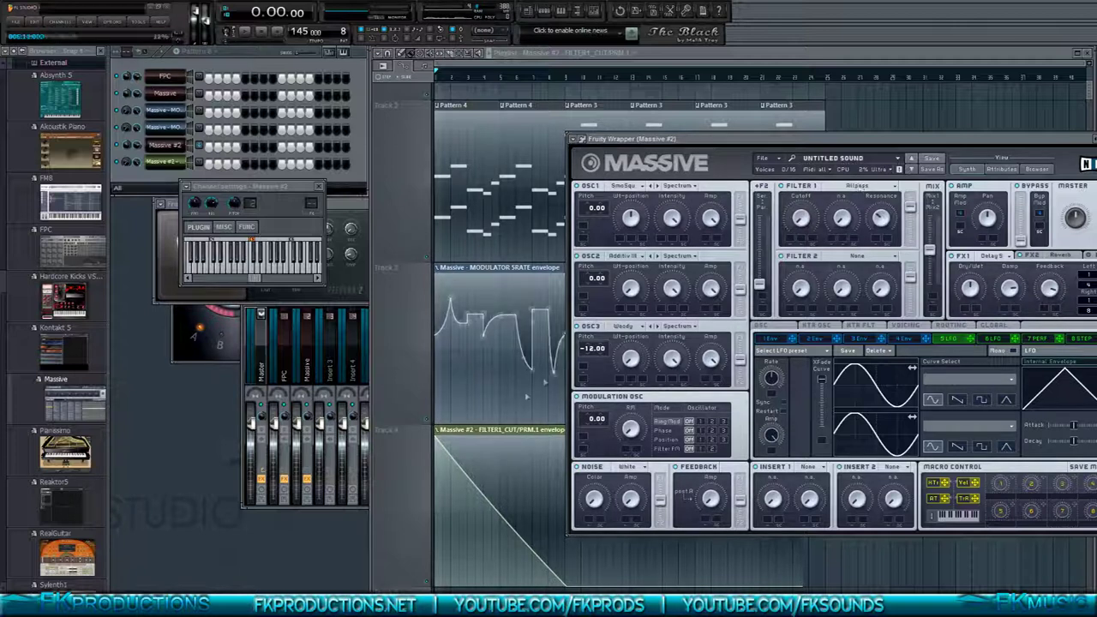
{"action": "right_click", "coordinate": [499, 430]}
{"action": "left_click", "coordinate": [165, 161]}
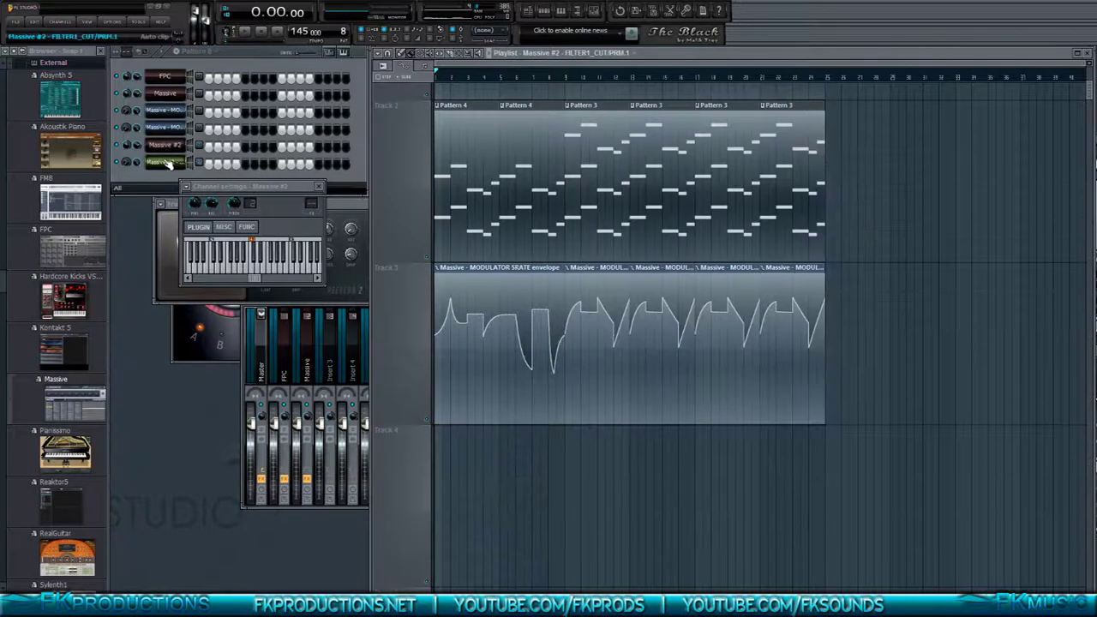
- Turn down the OSC1 and OSC2 intensities in Massive #2 and set the Macro 1 modulation range on both
{"action": "left_click", "coordinate": [165, 144]}
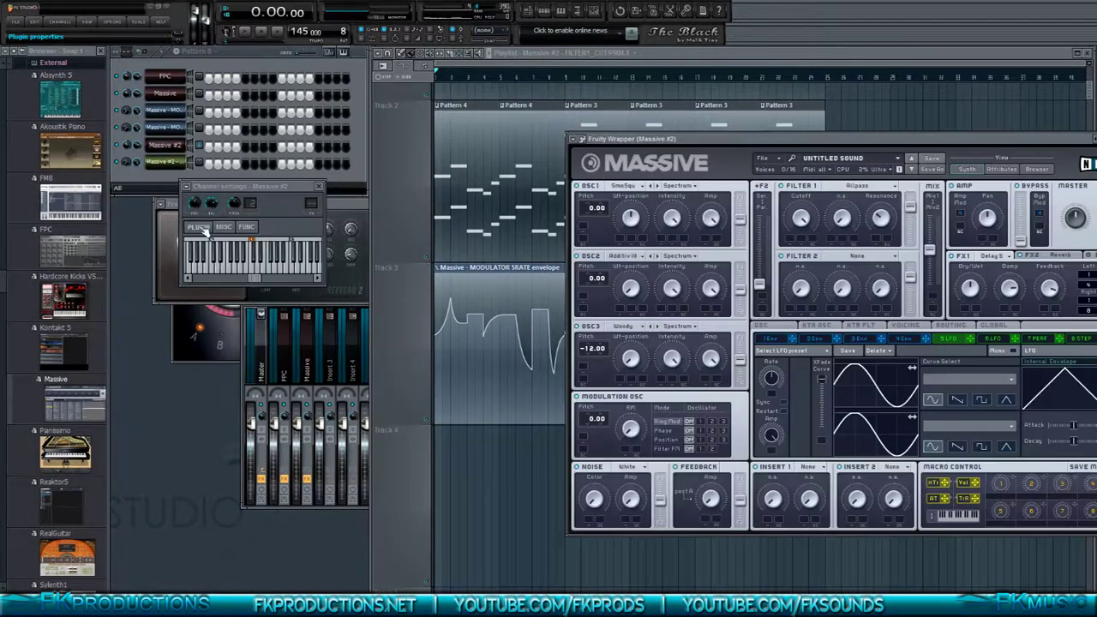
{"action": "left_click_drag", "start_coordinate": [857, 142], "coordinate": [550, 164]}
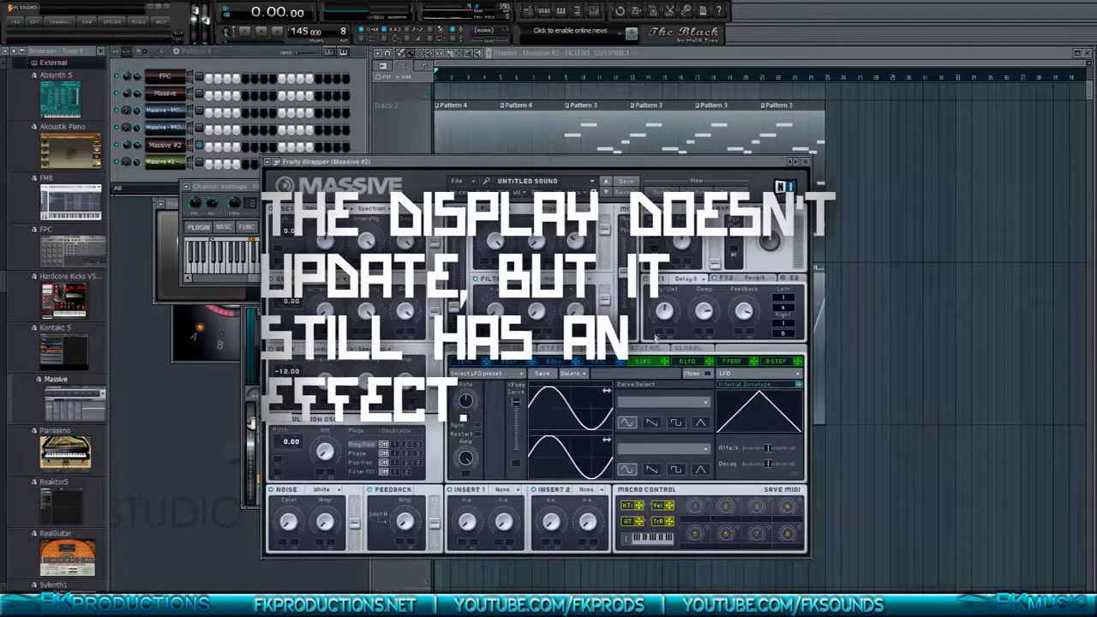
{"action": "left_click_drag", "start_coordinate": [422, 162], "coordinate": [553, 150]}
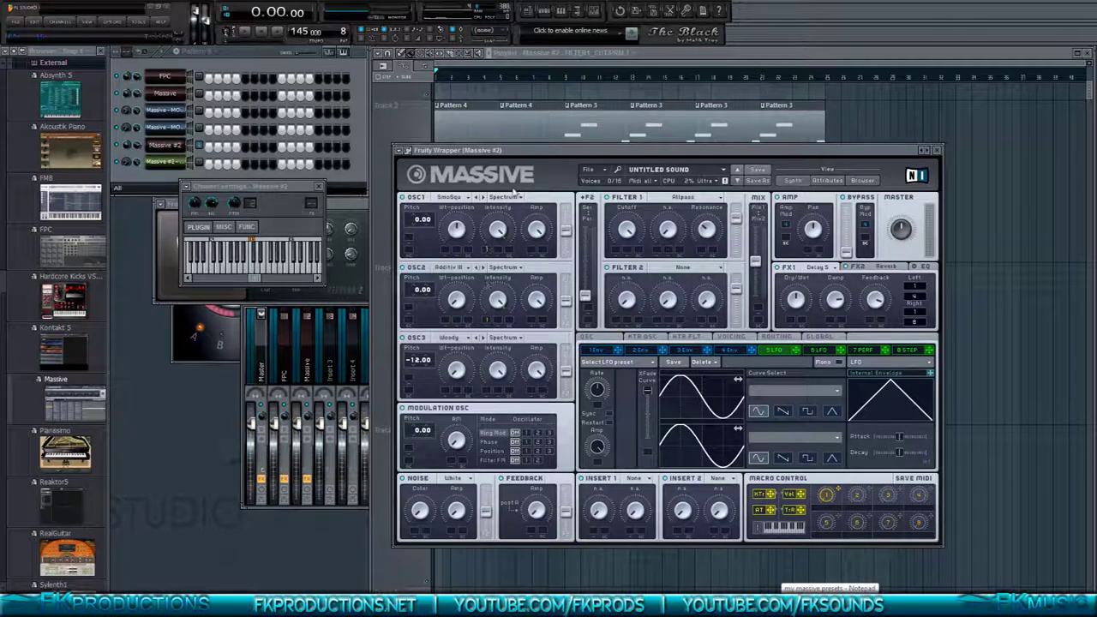
{"action": "left_click_drag", "start_coordinate": [498, 229], "coordinate": [493, 442]}
{"action": "left_click_drag", "start_coordinate": [495, 304], "coordinate": [500, 513]}
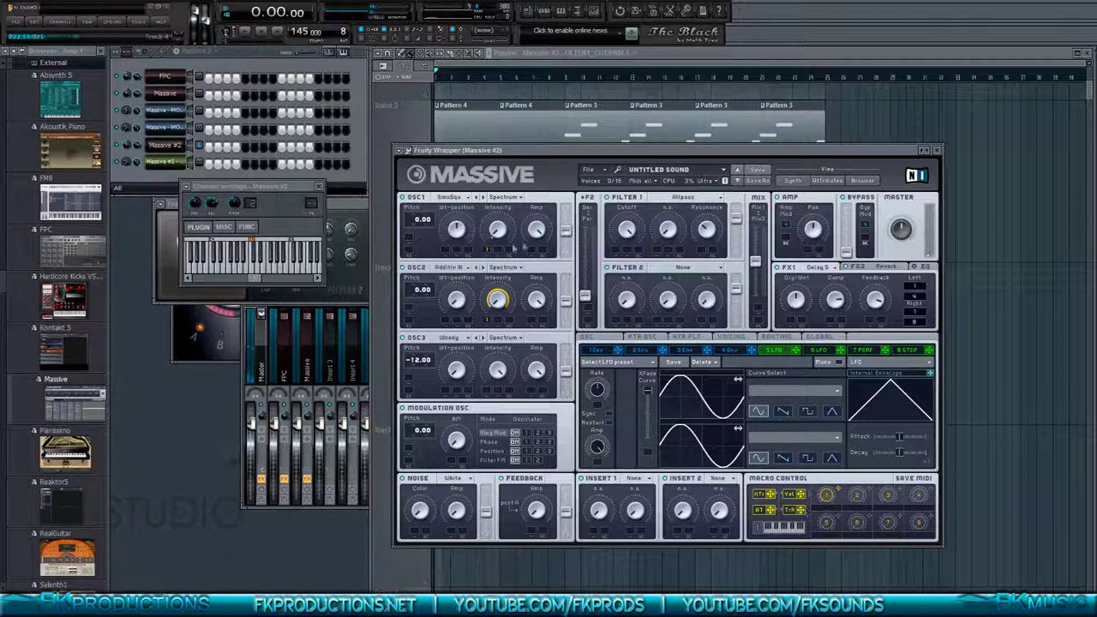
{"action": "left_click_drag", "start_coordinate": [495, 240], "coordinate": [499, 123]}
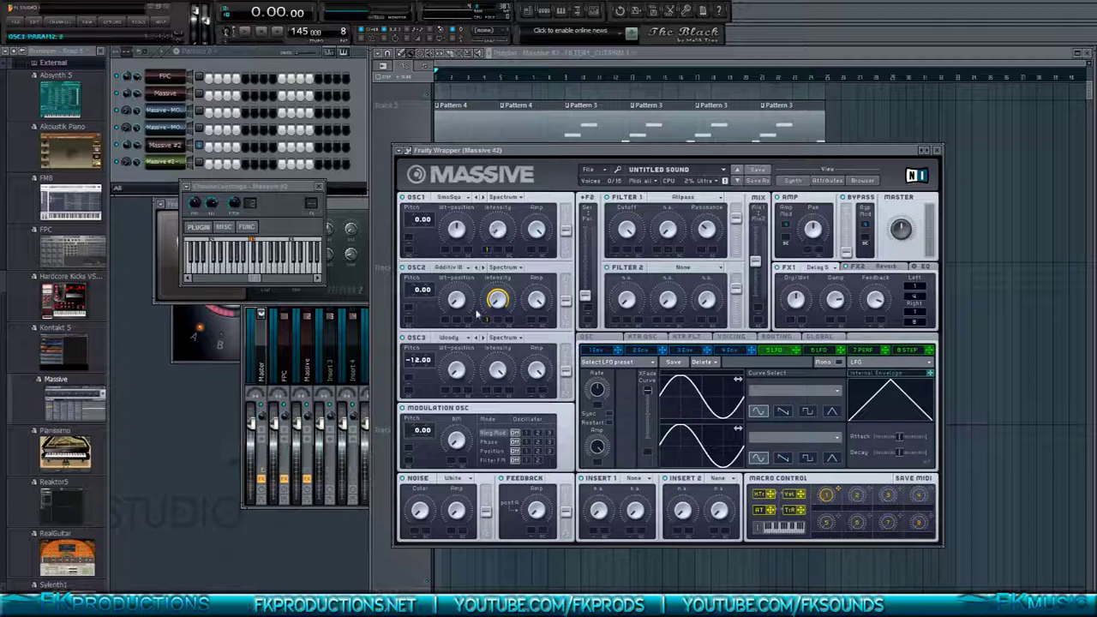
{"action": "left_click_drag", "start_coordinate": [491, 248], "coordinate": [493, 233]}
- Assign Macro 1 to the OSC3 intensity, set its modulation range, and test the macro while auditioning notes
{"action": "left_click_drag", "start_coordinate": [830, 497], "coordinate": [819, 583]}
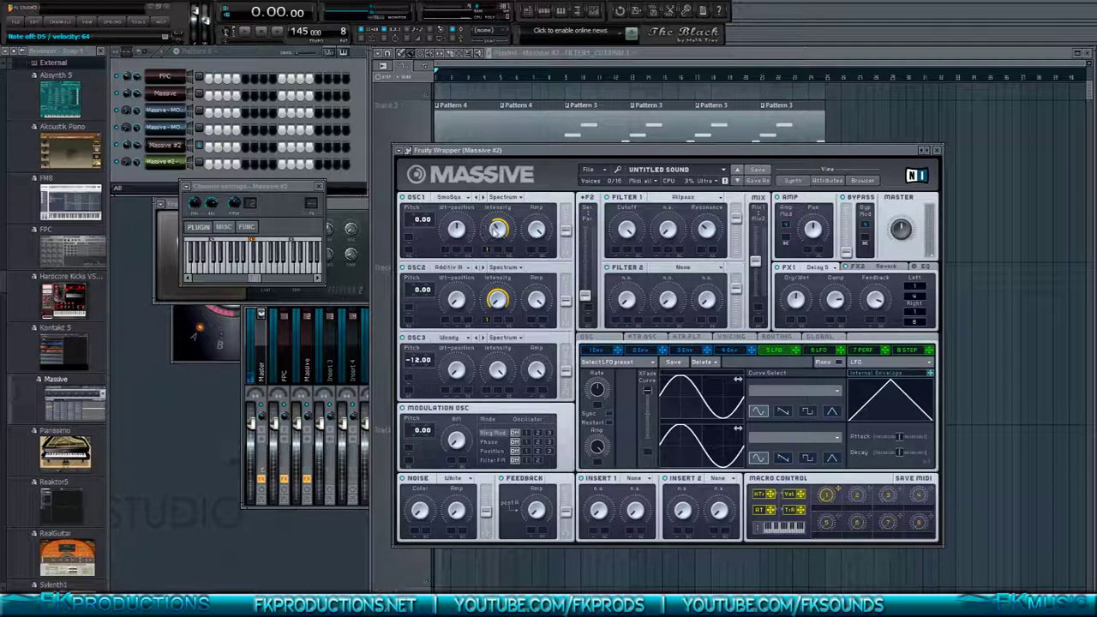
{"action": "mouse_move", "coordinate": [829, 497]}
{"action": "left_mouse_down"}
{"action": "mouse_move", "coordinate": [824, 433]}
{"action": "mouse_move", "coordinate": [827, 501]}
{"action": "left_mouse_up"}
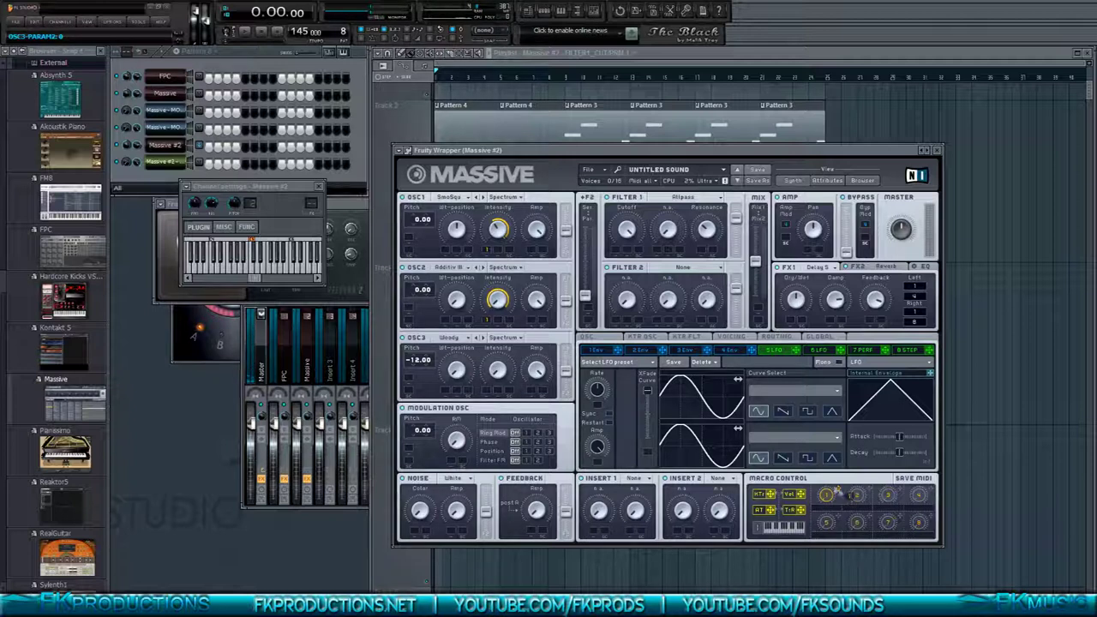
{"action": "left_click_drag", "start_coordinate": [489, 391], "coordinate": [502, 234]}
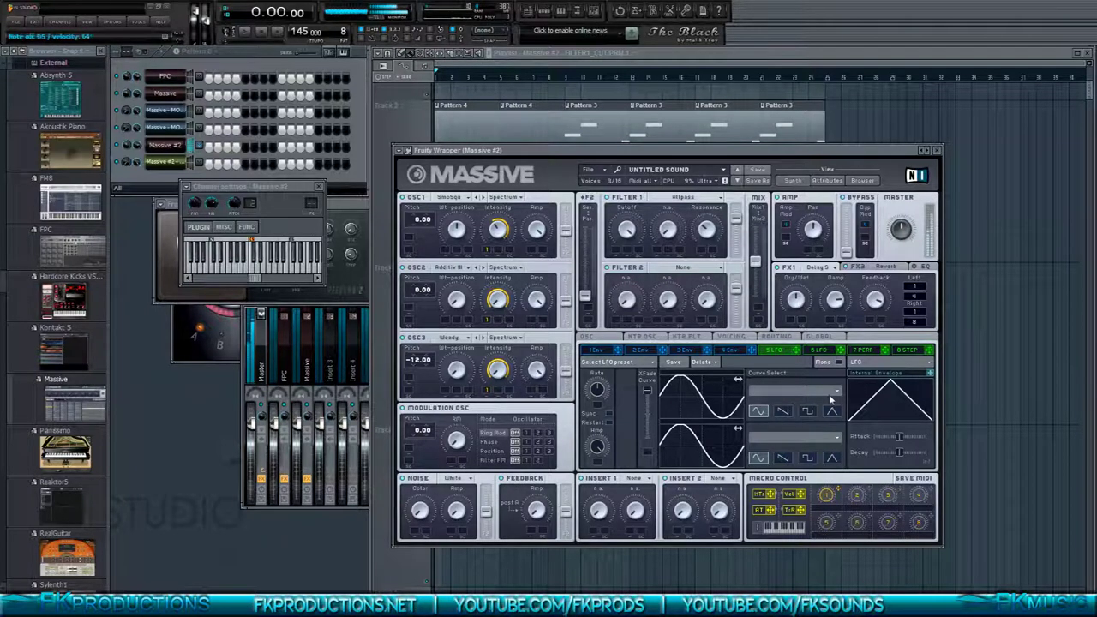
{"action": "left_click", "coordinate": [458, 28]}
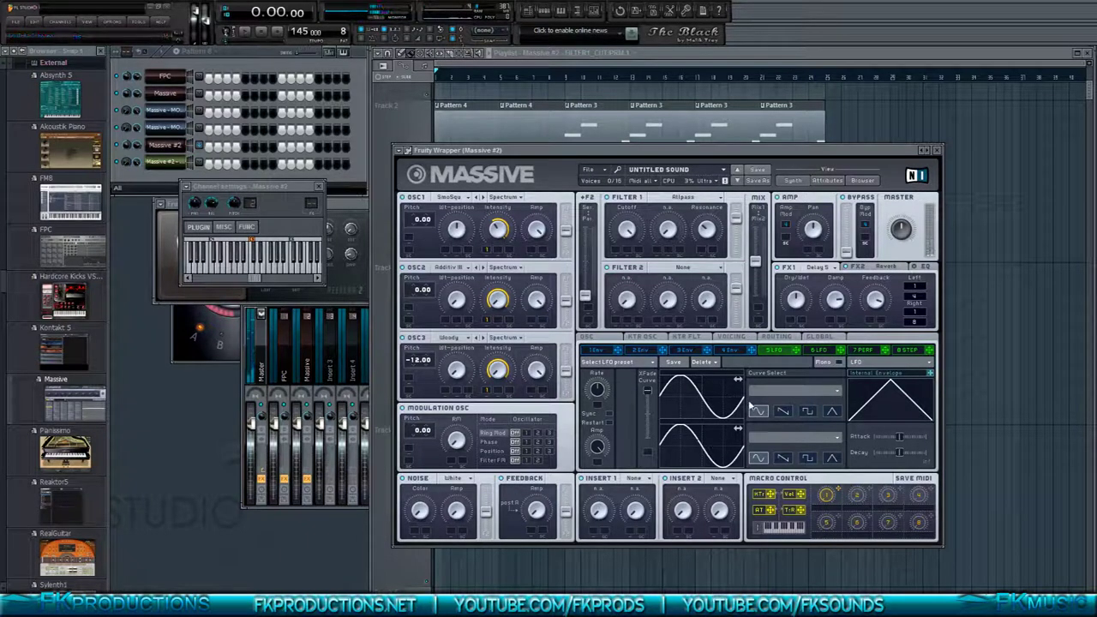
{"action": "left_click_drag", "start_coordinate": [826, 496], "coordinate": [828, 499]}
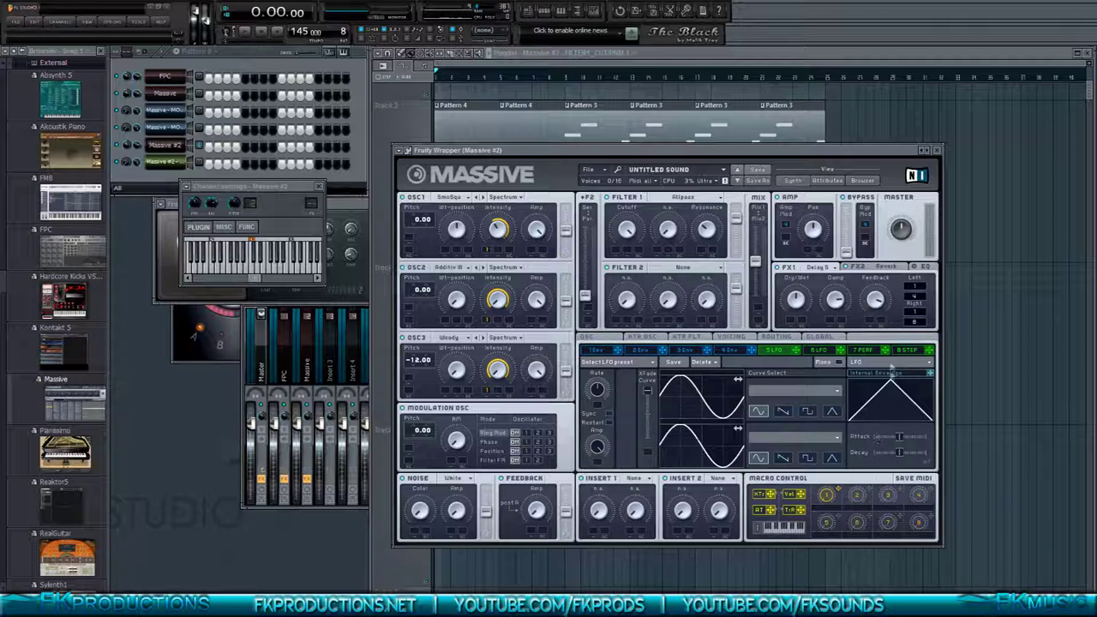
- Set the MIDI controller assignment of Macro 1 to N.A. in Massive's browser view and look through the available controllers
{"action": "left_click", "coordinate": [882, 269]}
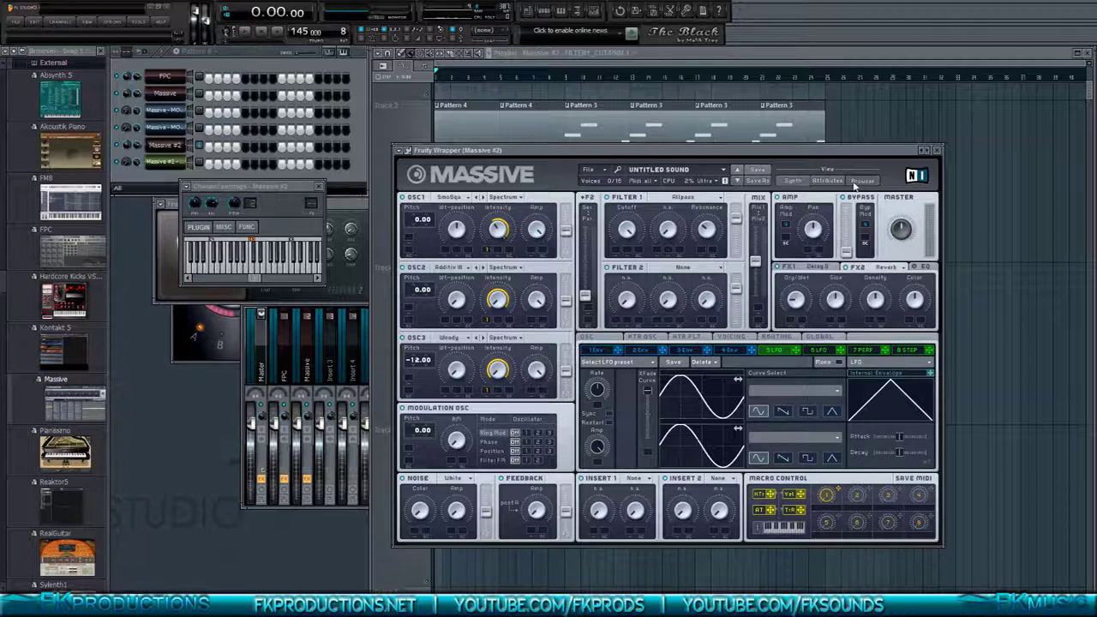
{"action": "left_click", "coordinate": [860, 182]}
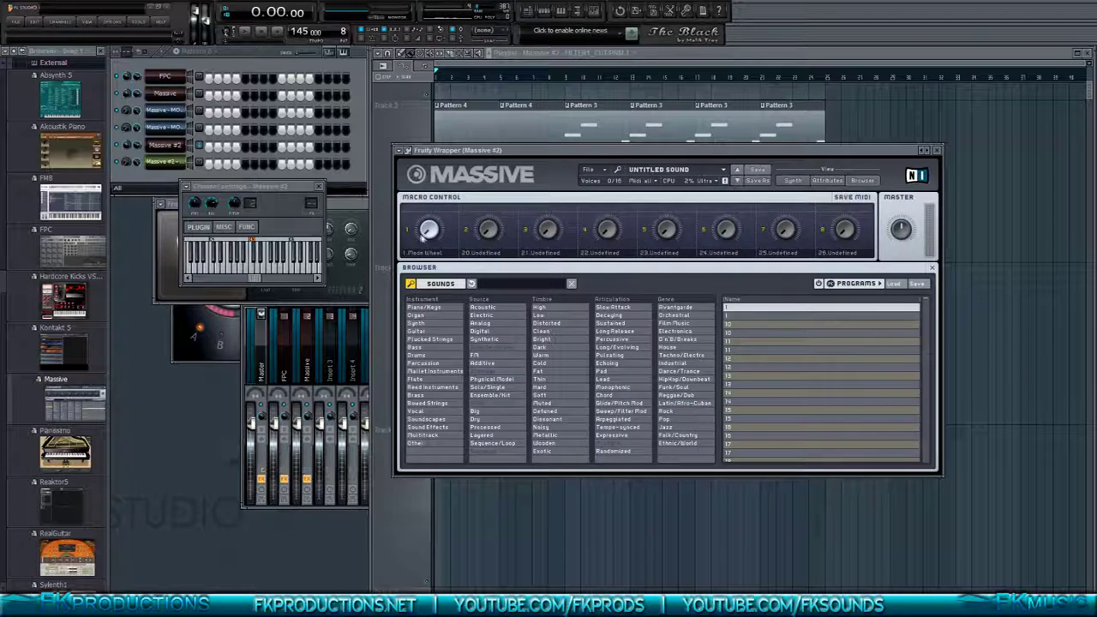
{"action": "left_click", "coordinate": [434, 255]}
{"action": "left_click", "coordinate": [433, 254]}
{"action": "left_click", "coordinate": [419, 257]}
{"action": "left_click", "coordinate": [417, 256]}
{"action": "left_click", "coordinate": [418, 258]}
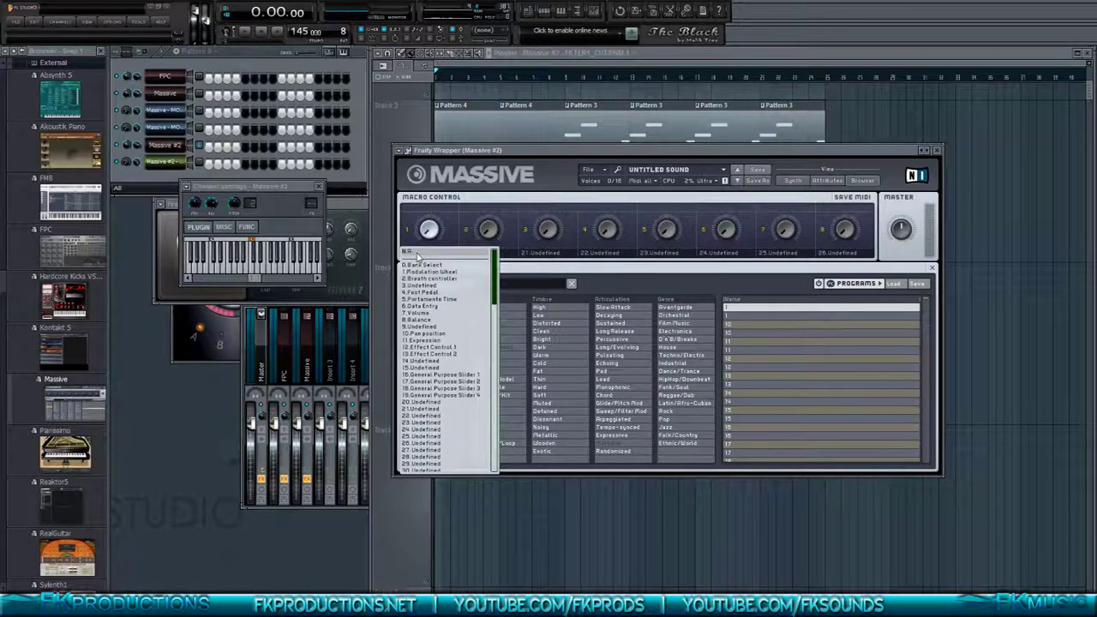
{"action": "left_click", "coordinate": [419, 257]}
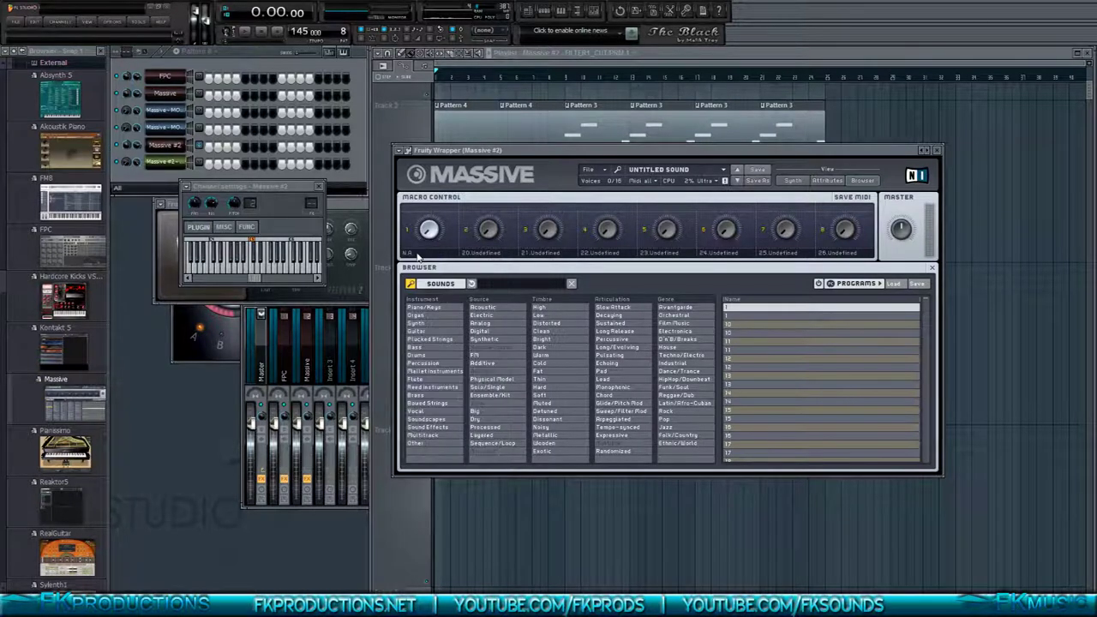
{"action": "left_click", "coordinate": [417, 254]}
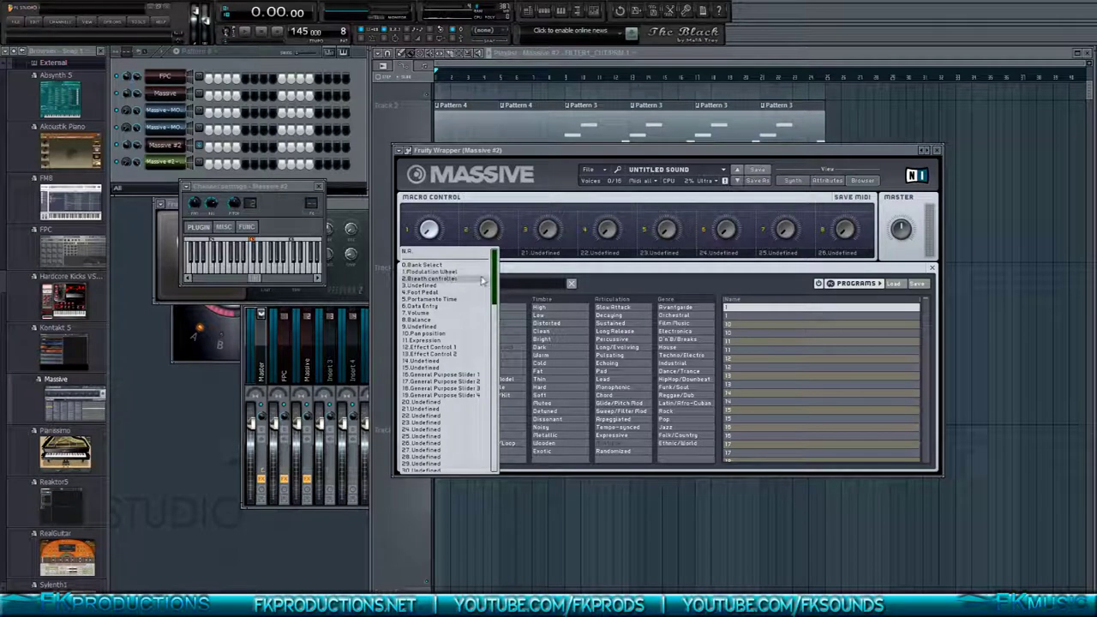
{"action": "left_click_drag", "start_coordinate": [495, 279], "coordinate": [480, 335]}
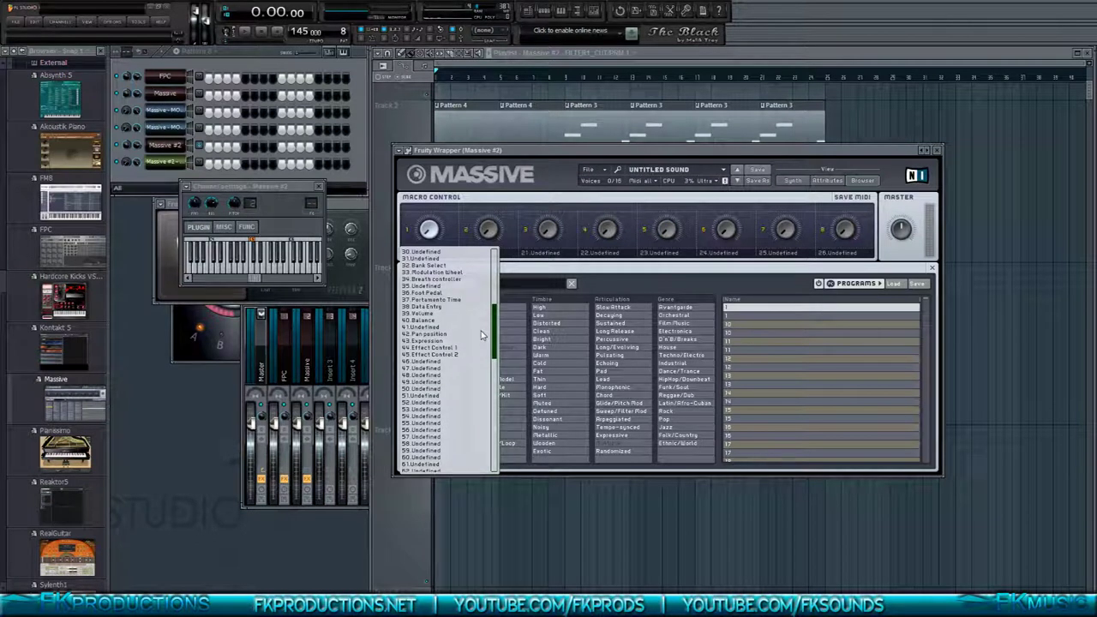
{"action": "left_click_drag", "start_coordinate": [481, 335], "coordinate": [481, 265]}
{"action": "left_click", "coordinate": [462, 218]}
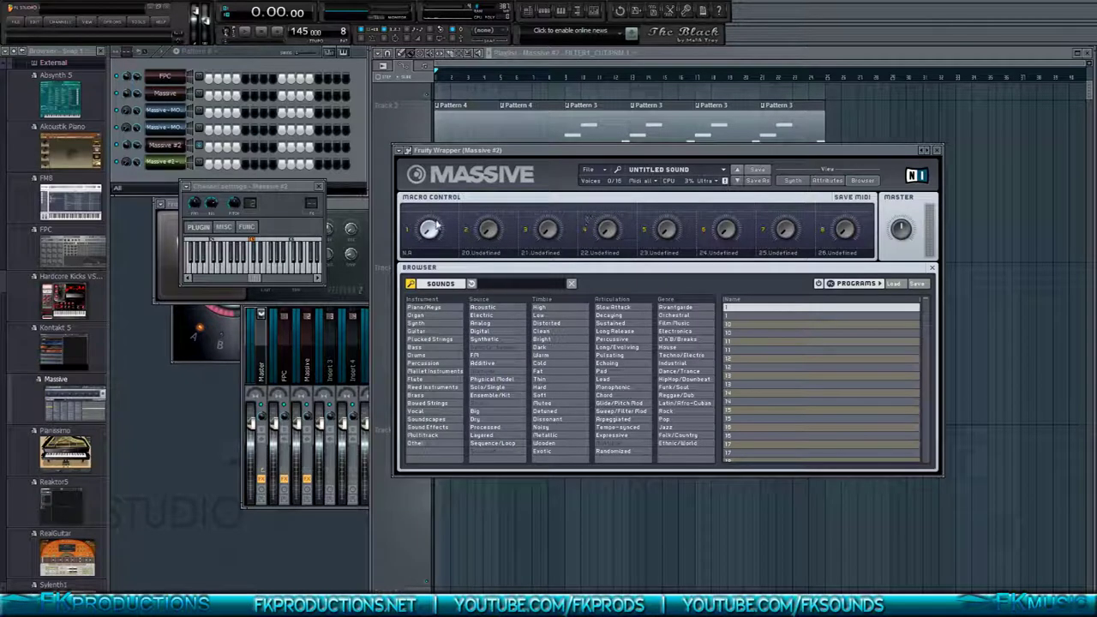
- Turn up Macro 1 of Massive #2 and create an automation clip for it
{"action": "left_click_drag", "start_coordinate": [435, 228], "coordinate": [440, 173]}
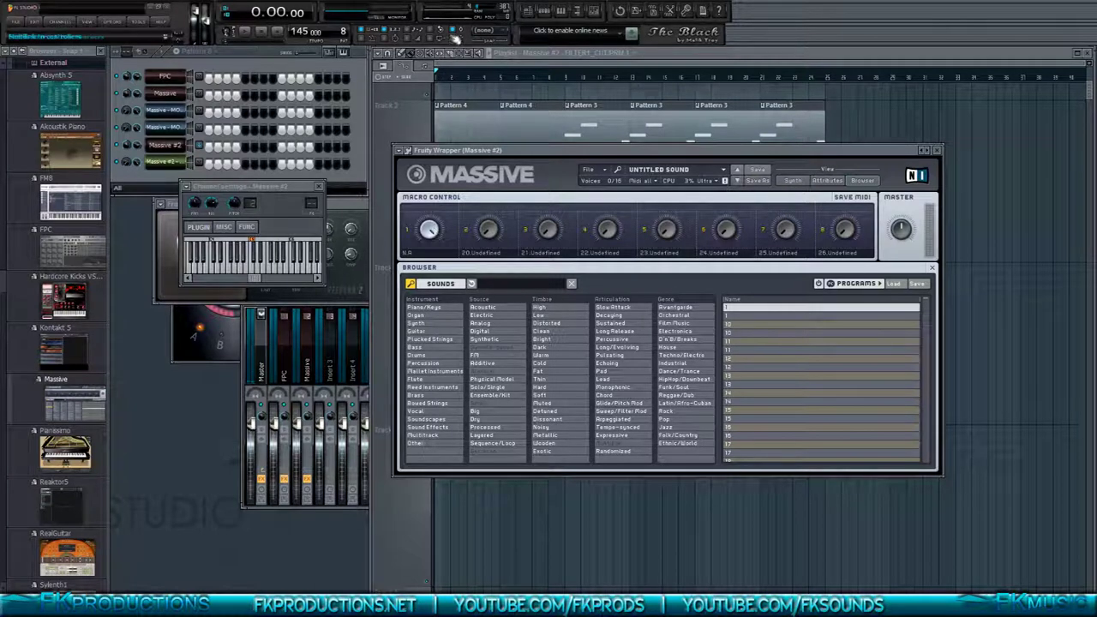
{"action": "left_click", "coordinate": [429, 228]}
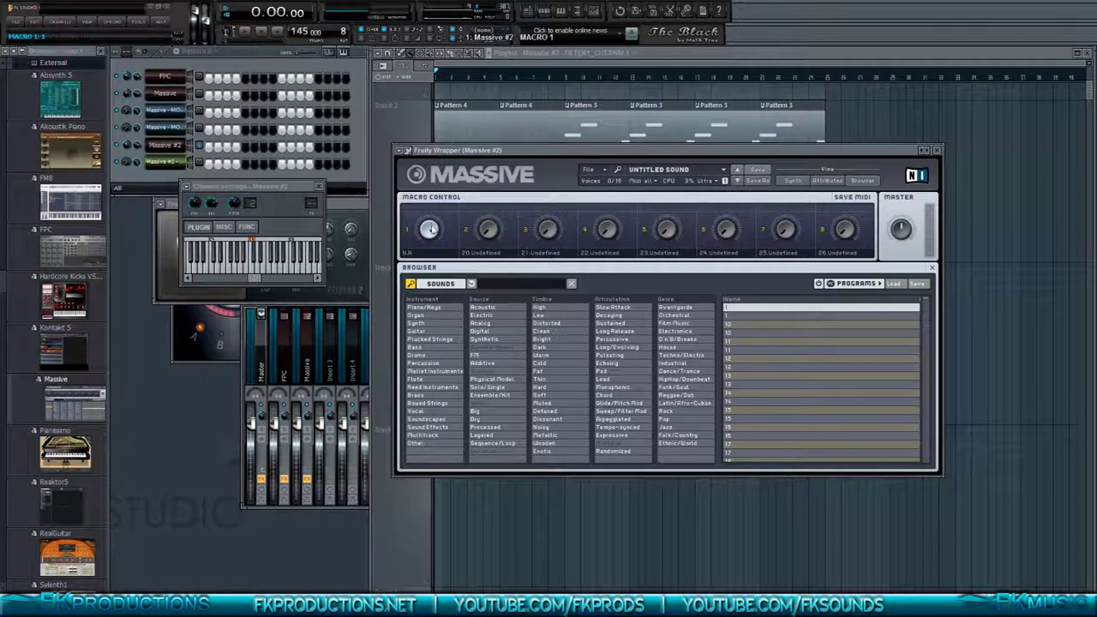
{"action": "left_click", "coordinate": [467, 38]}
{"action": "left_click", "coordinate": [482, 77]}
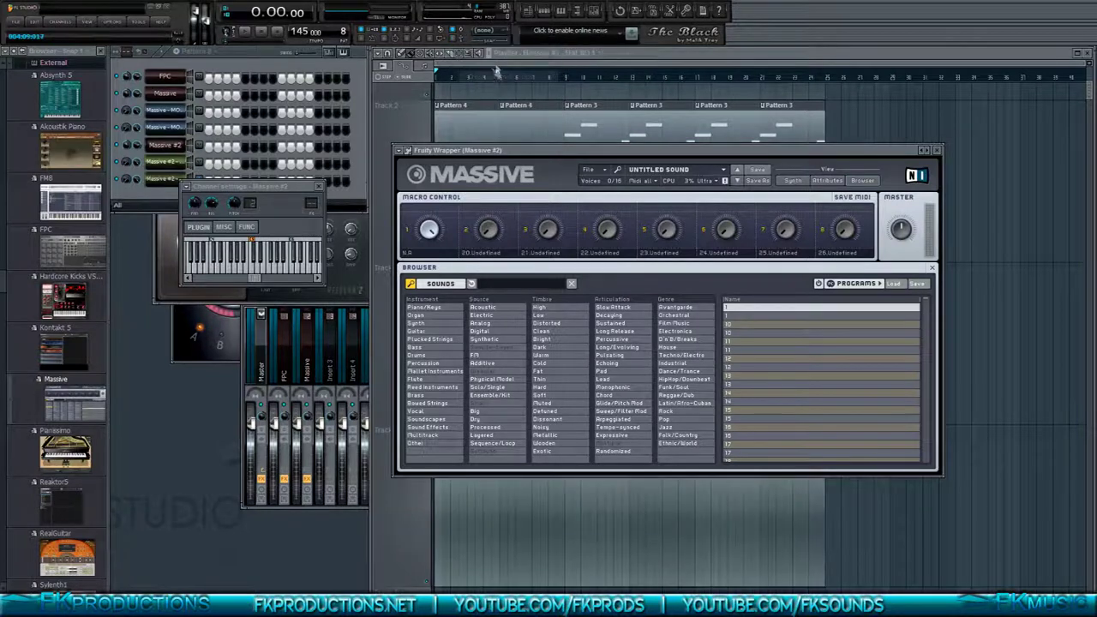
- Shape the Massive #2 Macro 1 envelope to rise from zero to full value at bar 9 along a slow-starting curve
{"action": "left_click", "coordinate": [384, 490]}
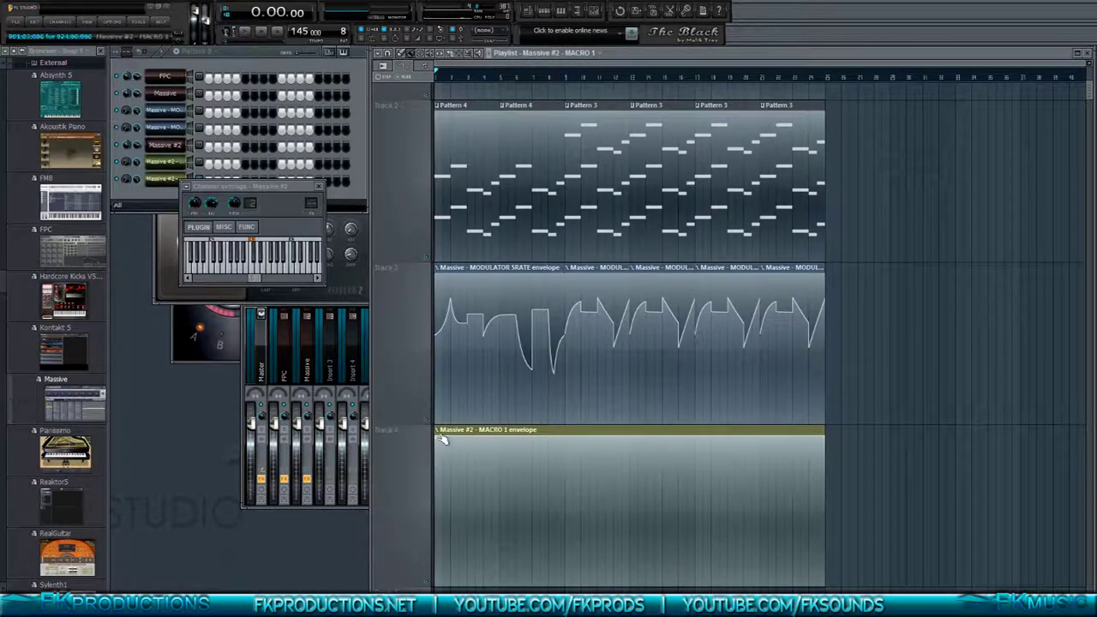
{"action": "left_click_drag", "start_coordinate": [437, 439], "coordinate": [411, 590]}
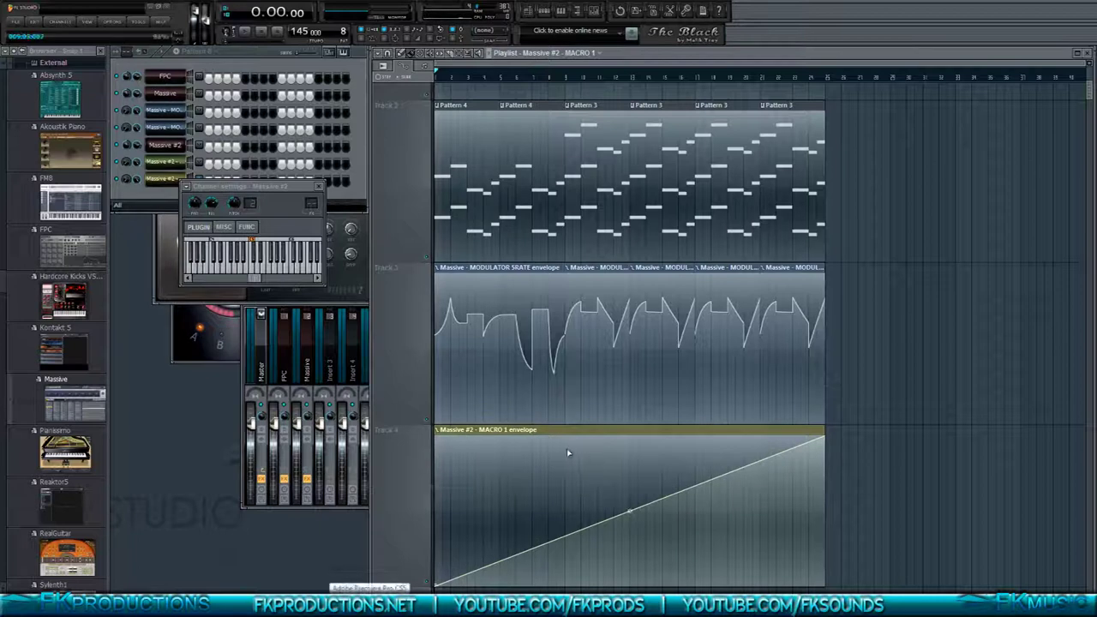
{"action": "left_click_drag", "start_coordinate": [565, 448], "coordinate": [567, 431]}
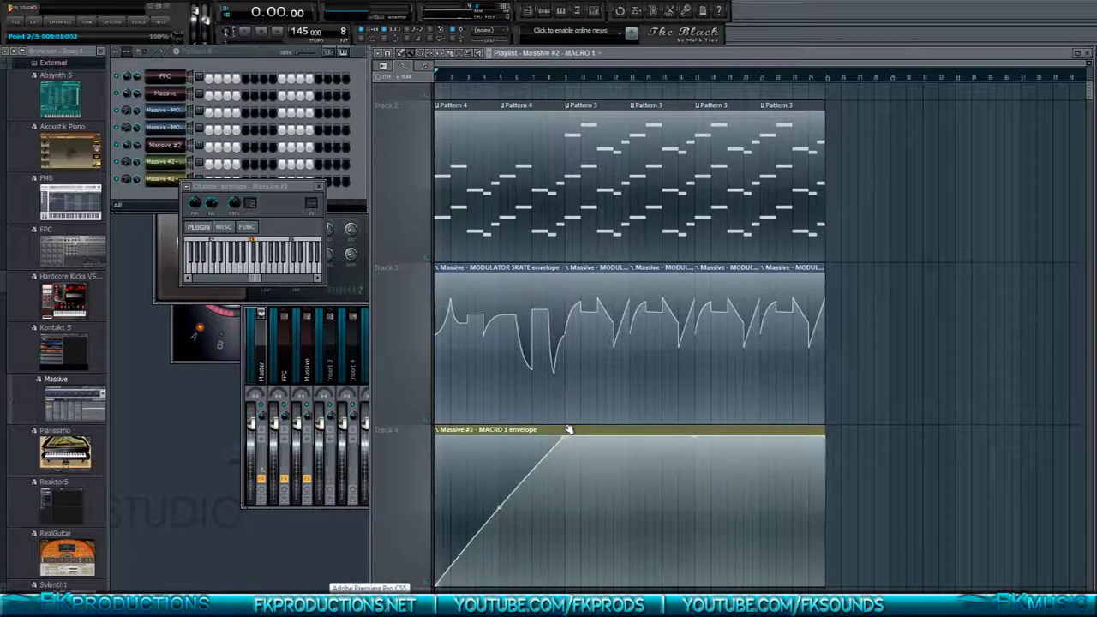
{"action": "left_click_drag", "start_coordinate": [500, 508], "coordinate": [499, 576]}
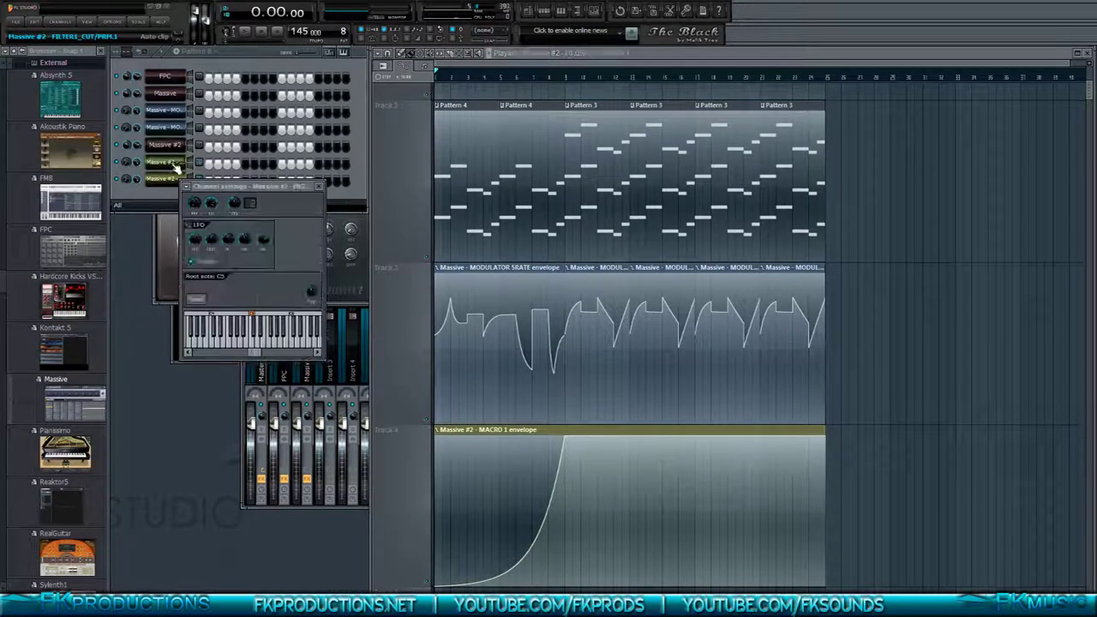
- Delete the Massive #2 Filter 1 cutoff automation channel
{"action": "right_click", "coordinate": [176, 163]}
{"action": "left_click", "coordinate": [207, 301]}
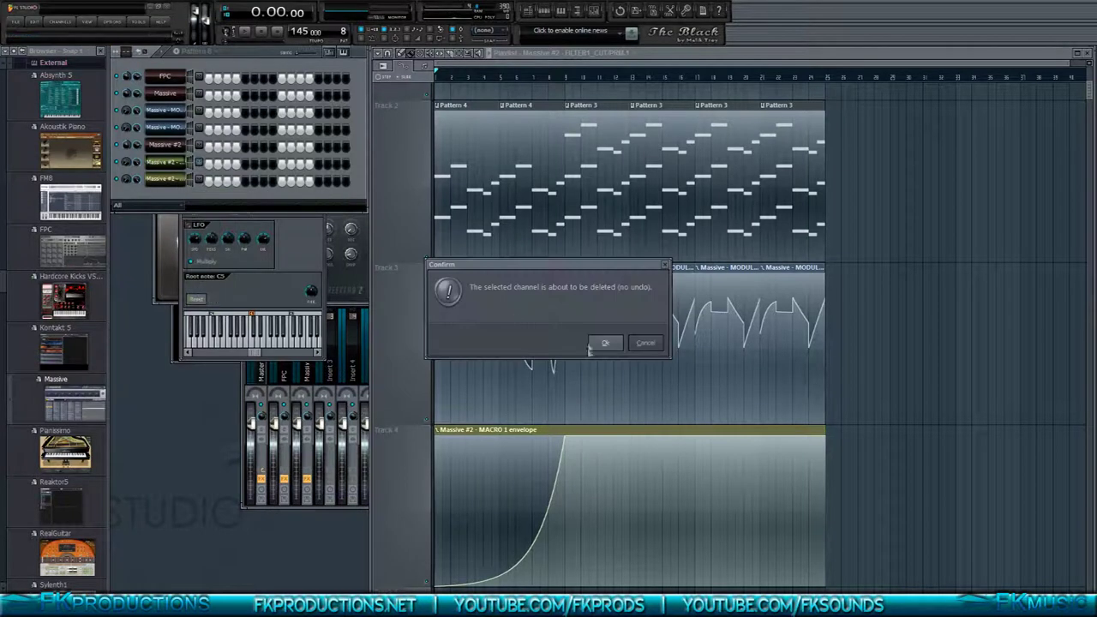
{"action": "left_click", "coordinate": [584, 343]}
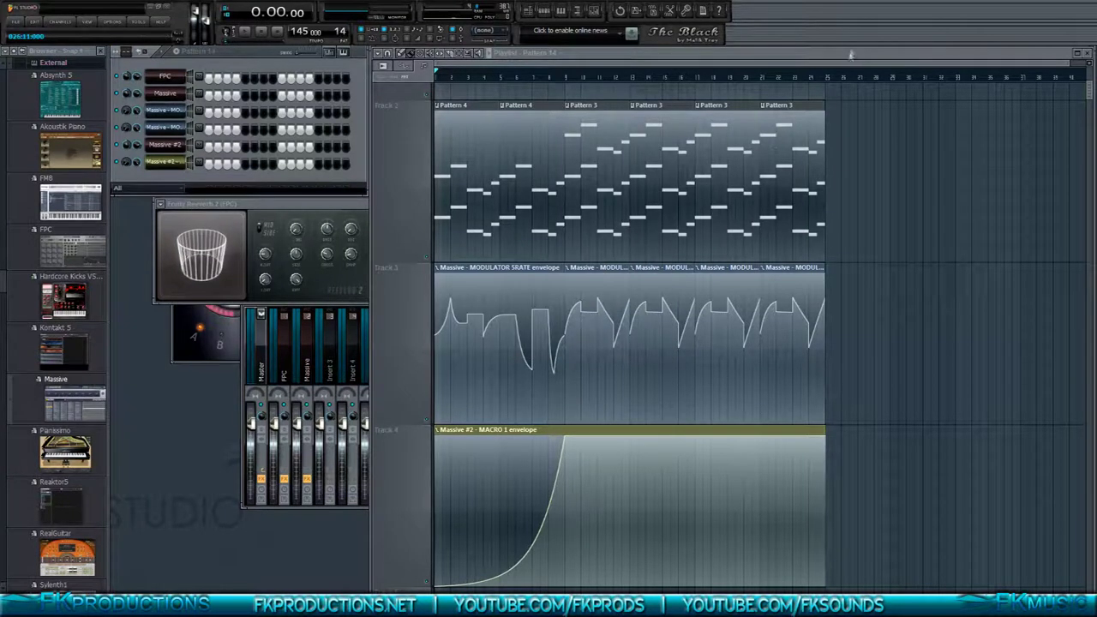
- Play the arrangement and audition notes on the Massive #2 channel over it
{"action": "scroll", "coordinate": [864, 114], "scroll_direction": "up", "scroll_amount": 2}
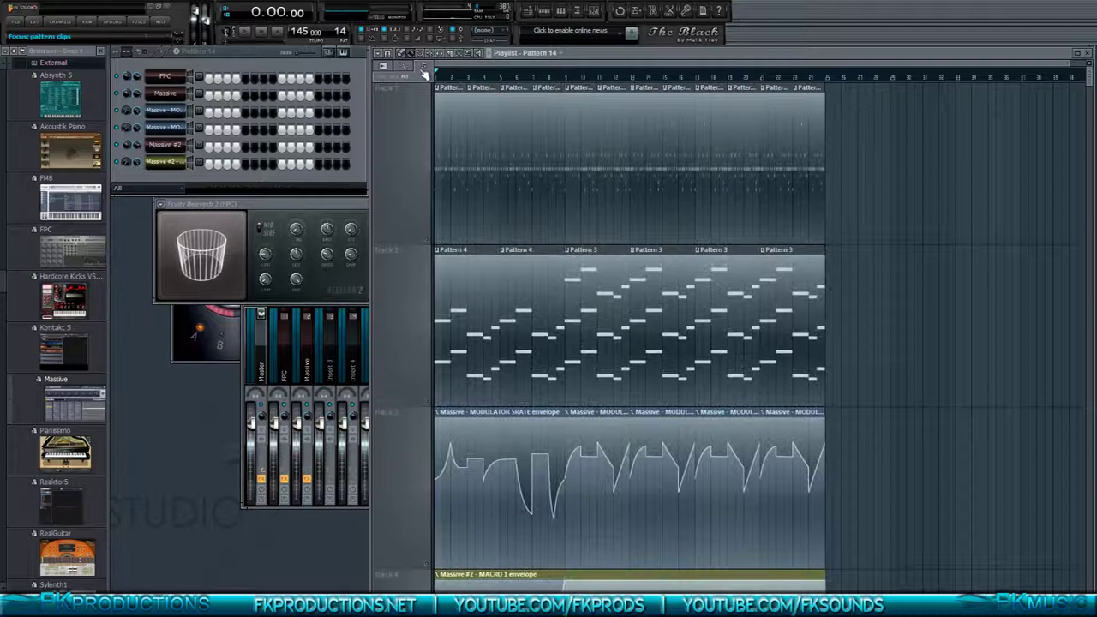
{"action": "key", "text": "space"}
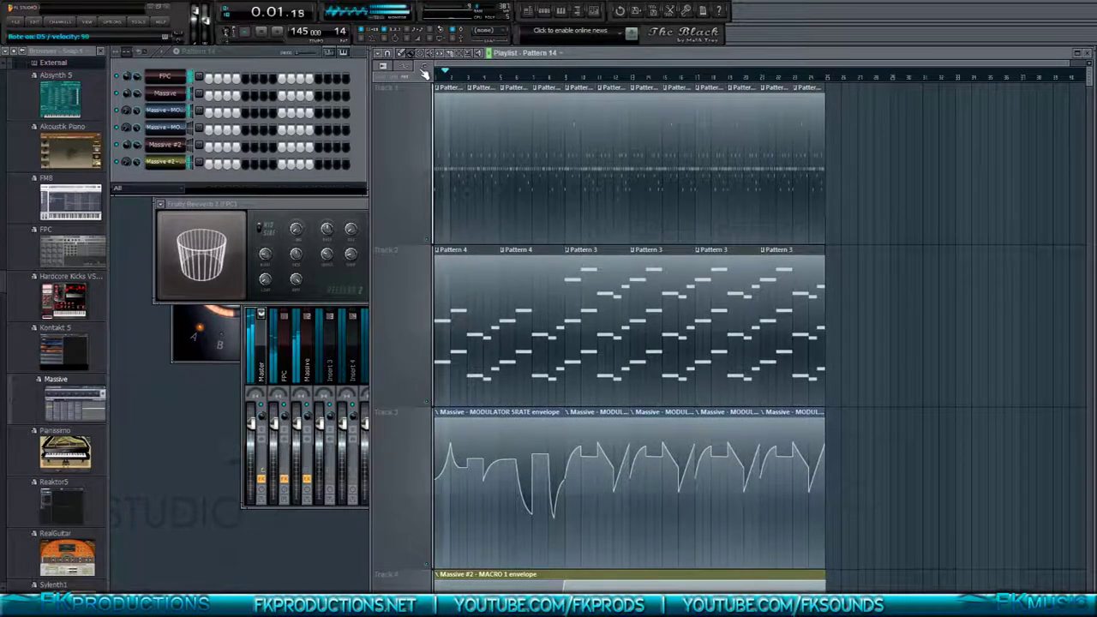
{"action": "key", "text": "space"}
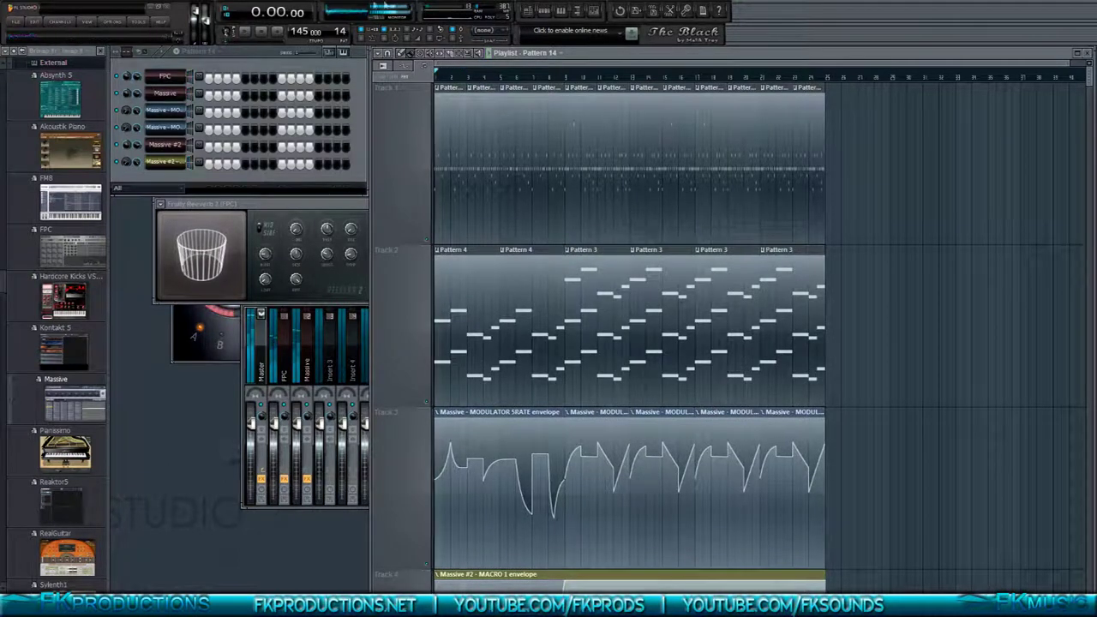
{"action": "left_click", "coordinate": [167, 144]}
{"action": "key", "text": "space"}
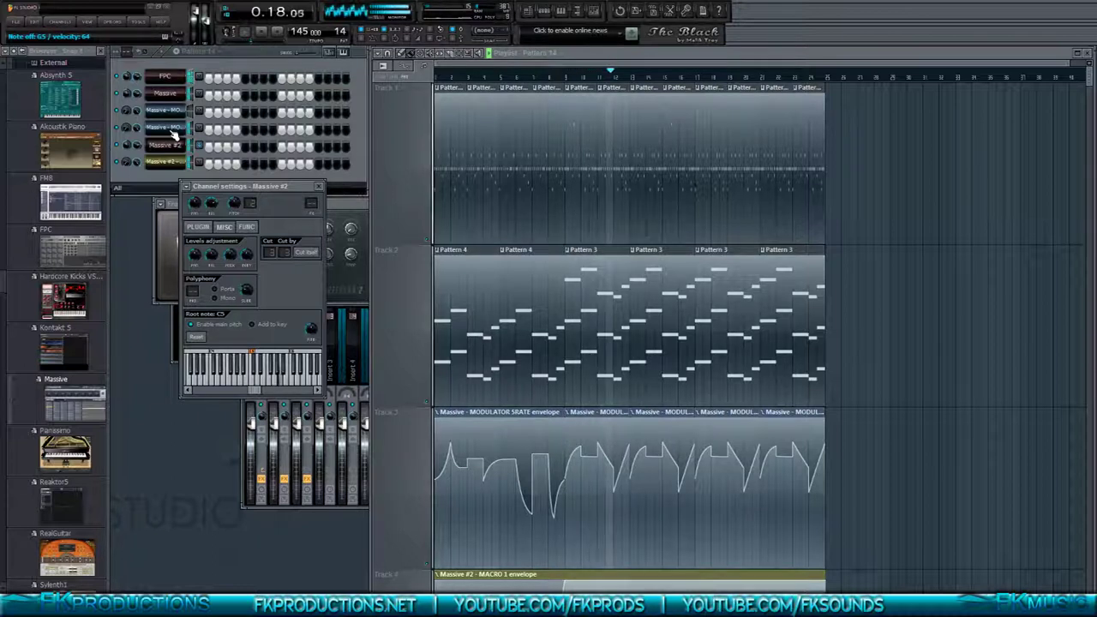
{"action": "key", "text": "space"}
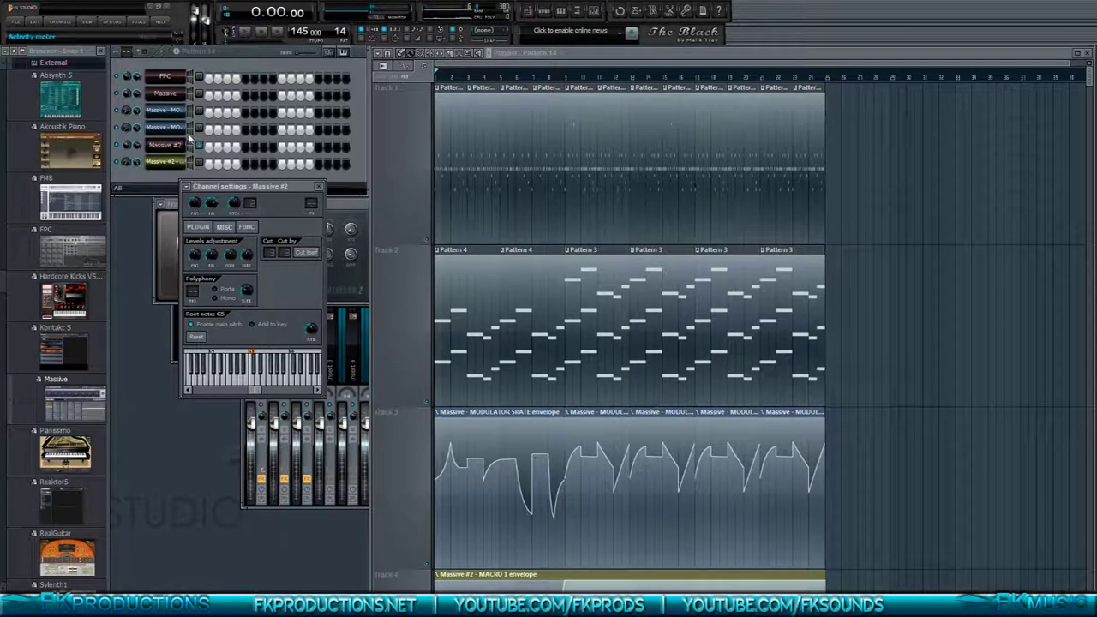
- Open the Massive #2 plugin and review its synth settings and browser view
{"action": "left_click", "coordinate": [182, 147]}
{"action": "left_click", "coordinate": [182, 148]}
{"action": "left_click", "coordinate": [182, 147]}
{"action": "left_click", "coordinate": [182, 148]}
{"action": "left_click", "coordinate": [182, 147]}
{"action": "left_click", "coordinate": [181, 147]}
{"action": "left_click", "coordinate": [199, 227]}
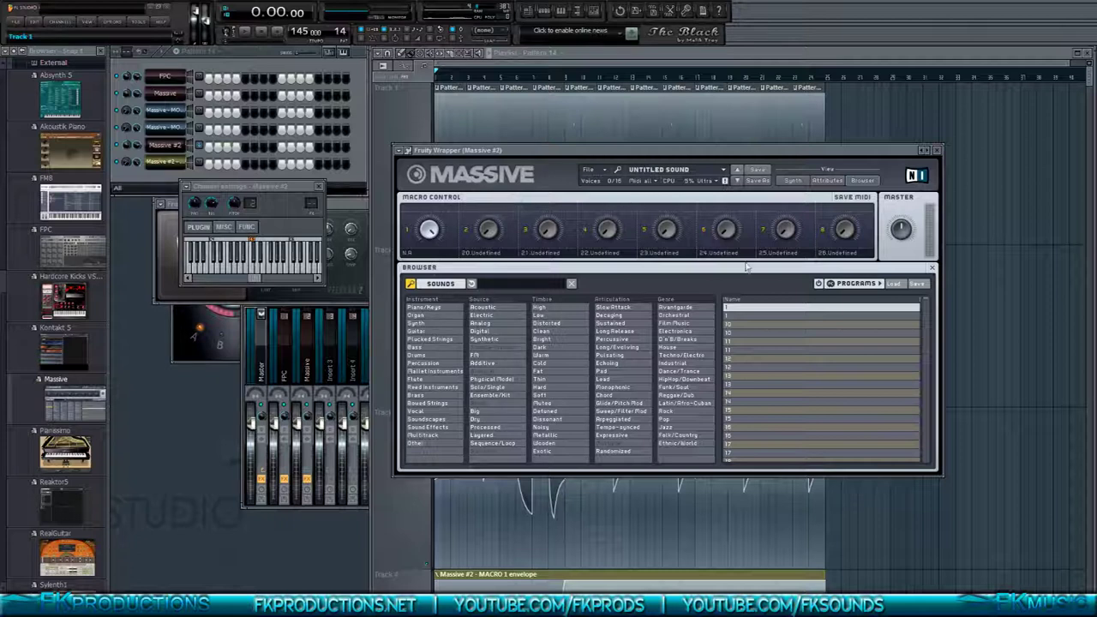
{"action": "left_click", "coordinate": [791, 181]}
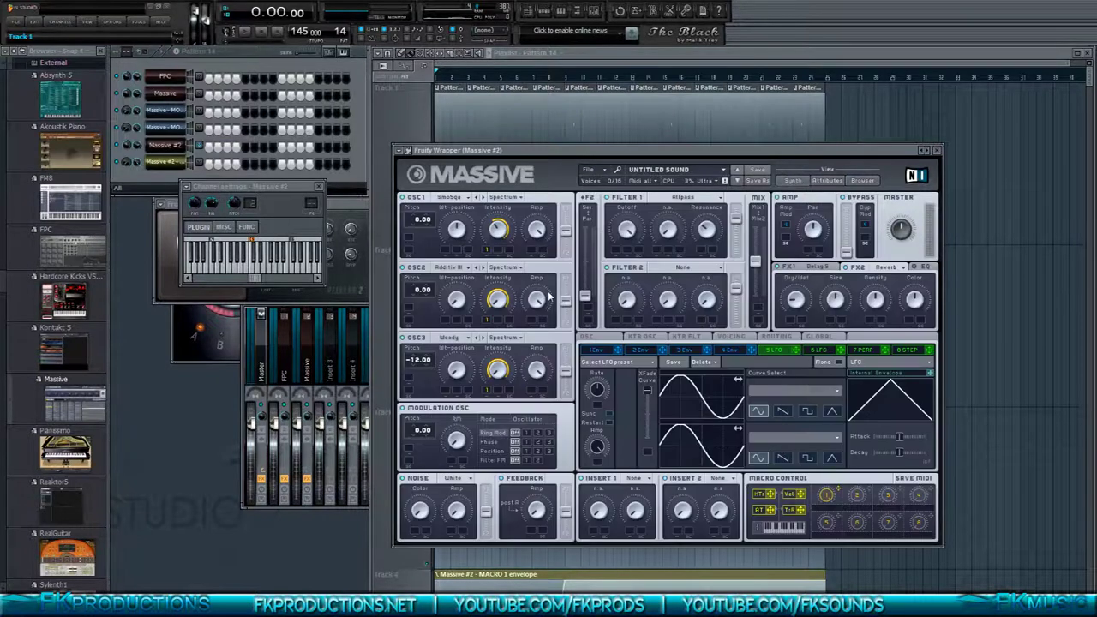
{"action": "left_click", "coordinate": [861, 182]}
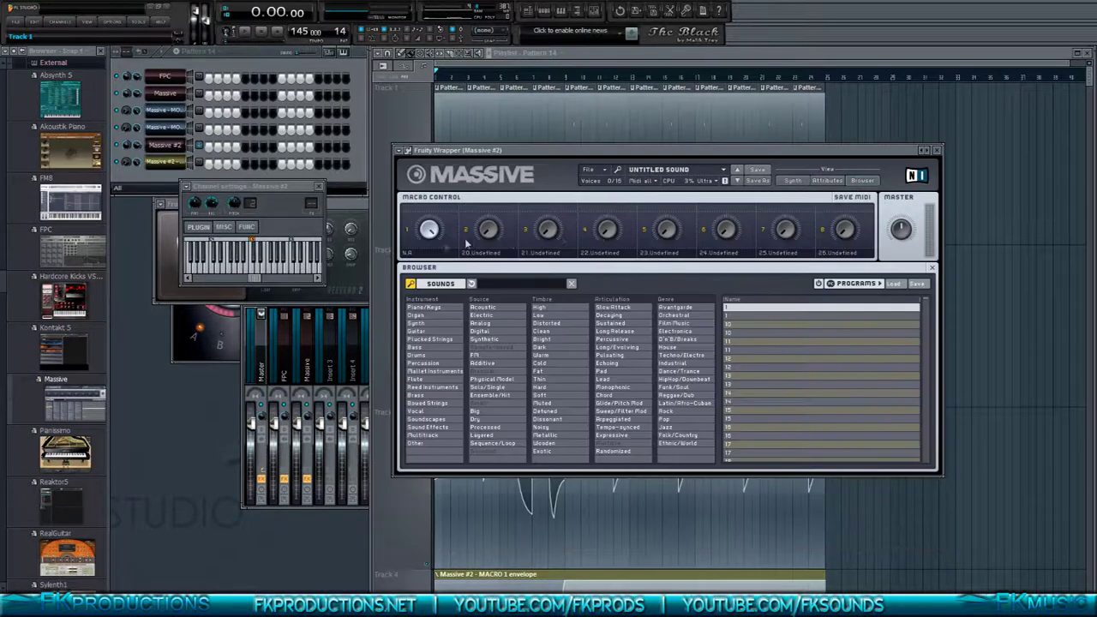
- Browse Massive's presets filtered by the Bass instrument, then clear the filter and return to the synth view
{"action": "left_click", "coordinate": [437, 347]}
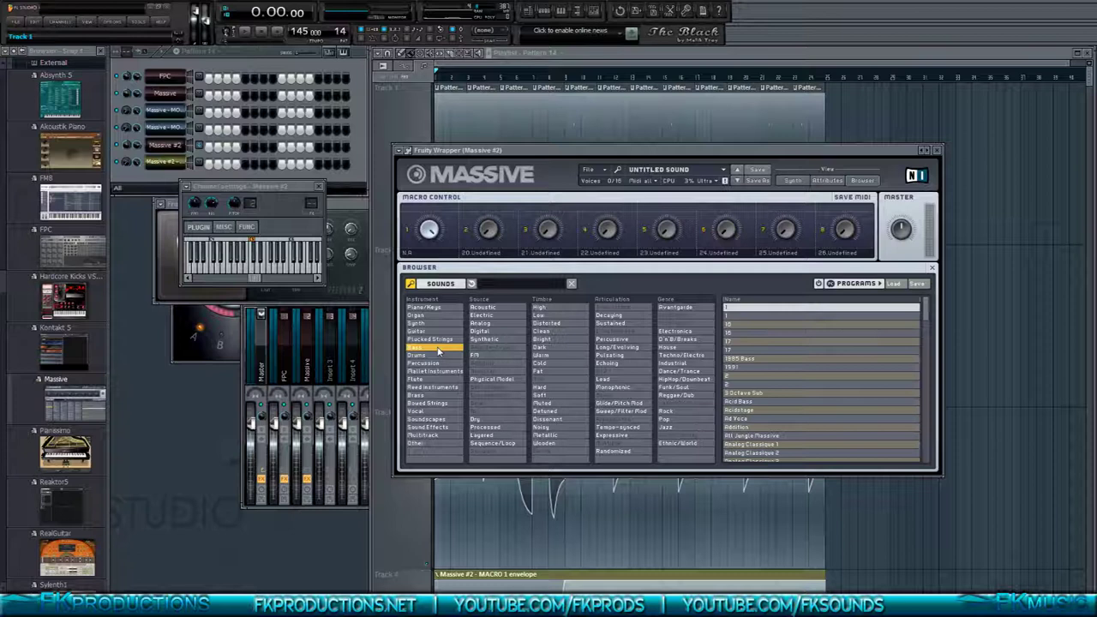
{"action": "left_click_drag", "start_coordinate": [924, 318], "coordinate": [894, 433]}
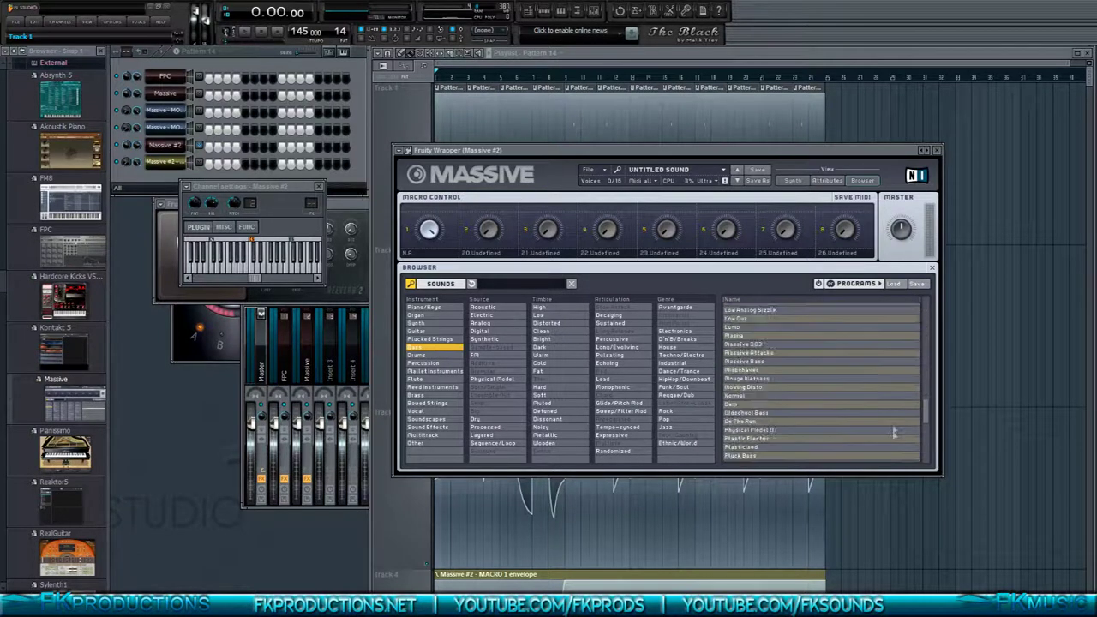
{"action": "scroll", "coordinate": [891, 425], "scroll_direction": "up", "scroll_amount": 10}
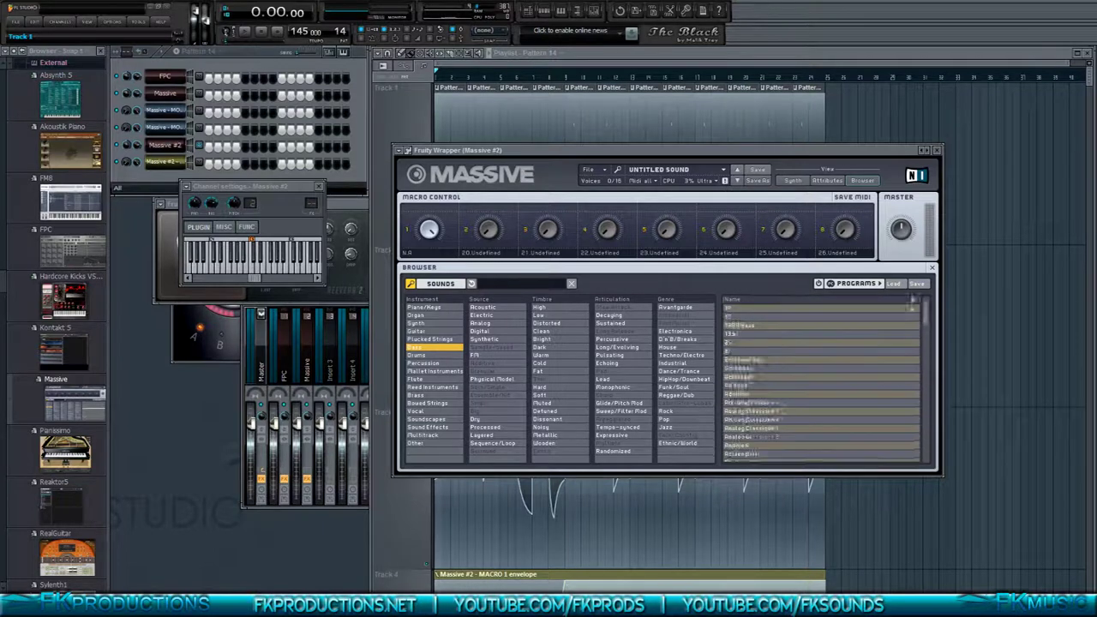
{"action": "left_click", "coordinate": [436, 348]}
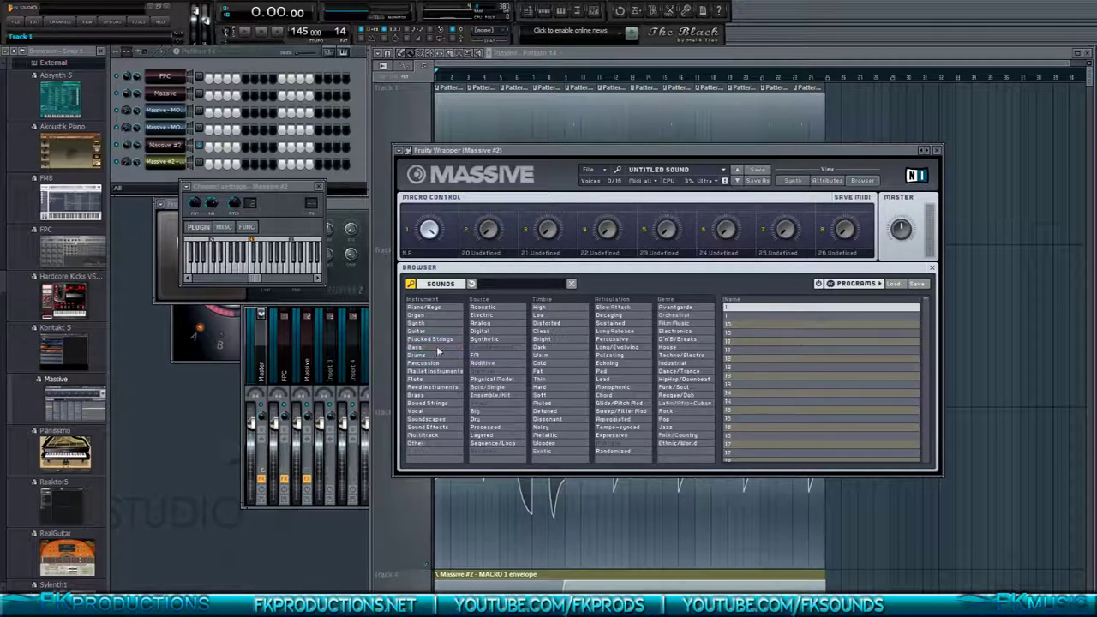
{"action": "left_click", "coordinate": [793, 181]}
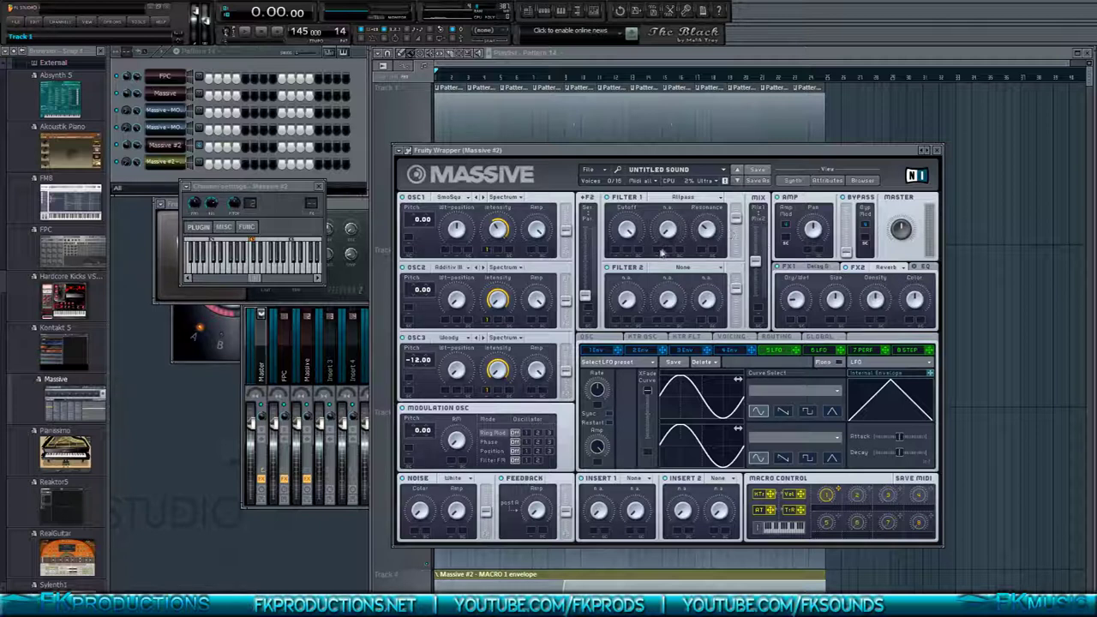
- Add a point at bar 9 of the Macro 1 envelope at about half height so the value jumps to full there
{"action": "left_click", "coordinate": [460, 67]}
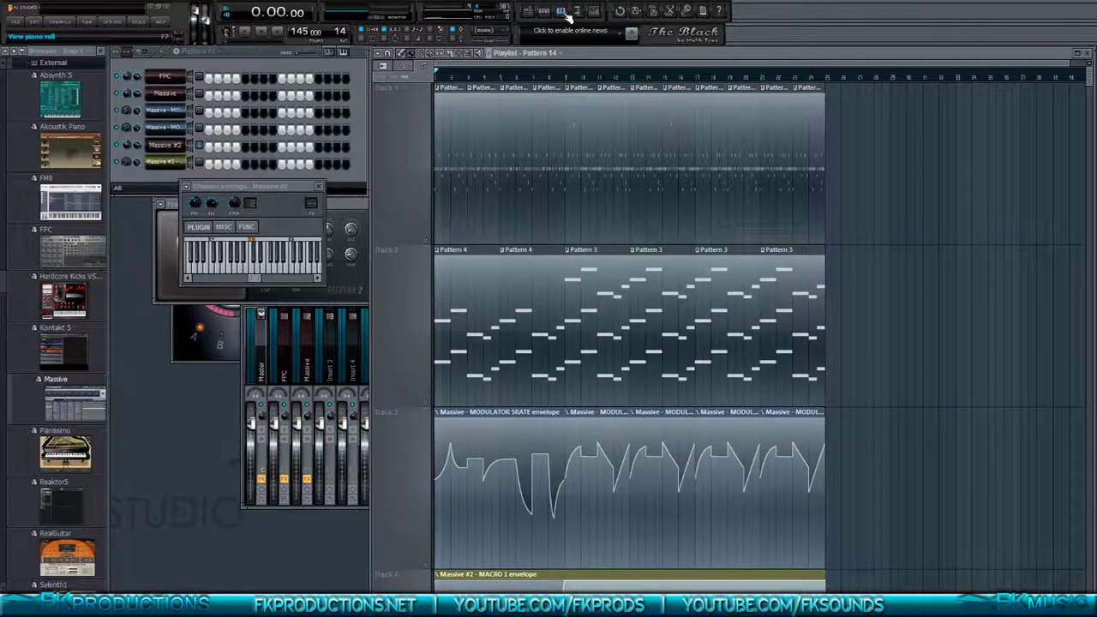
{"action": "scroll", "coordinate": [564, 157], "scroll_direction": "down", "scroll_amount": 1}
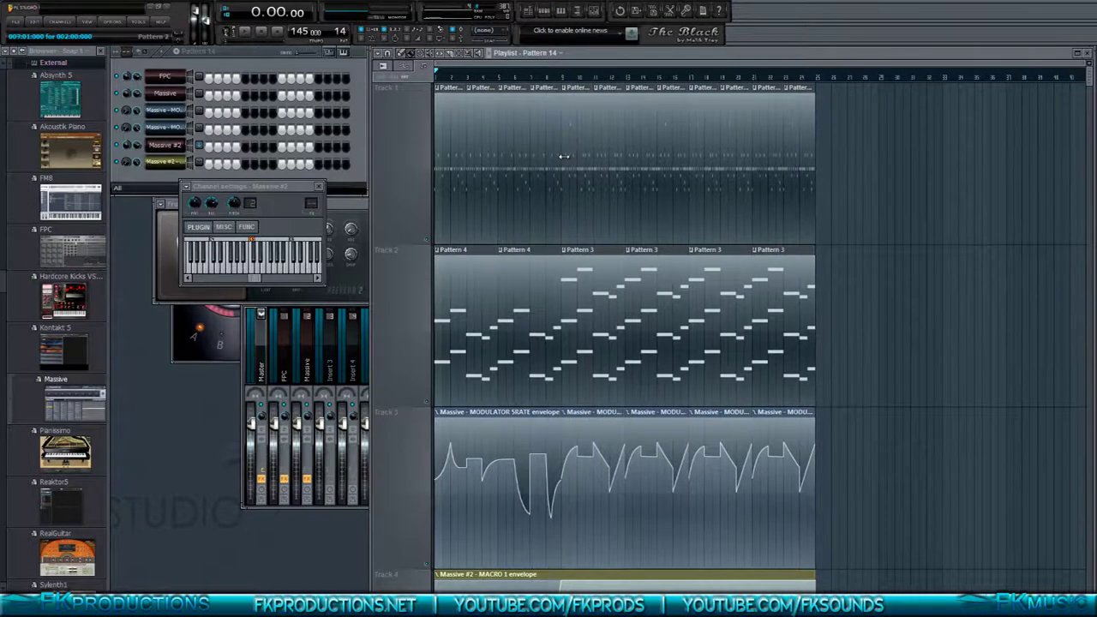
{"action": "scroll", "coordinate": [564, 157], "scroll_direction": "down", "scroll_amount": 5}
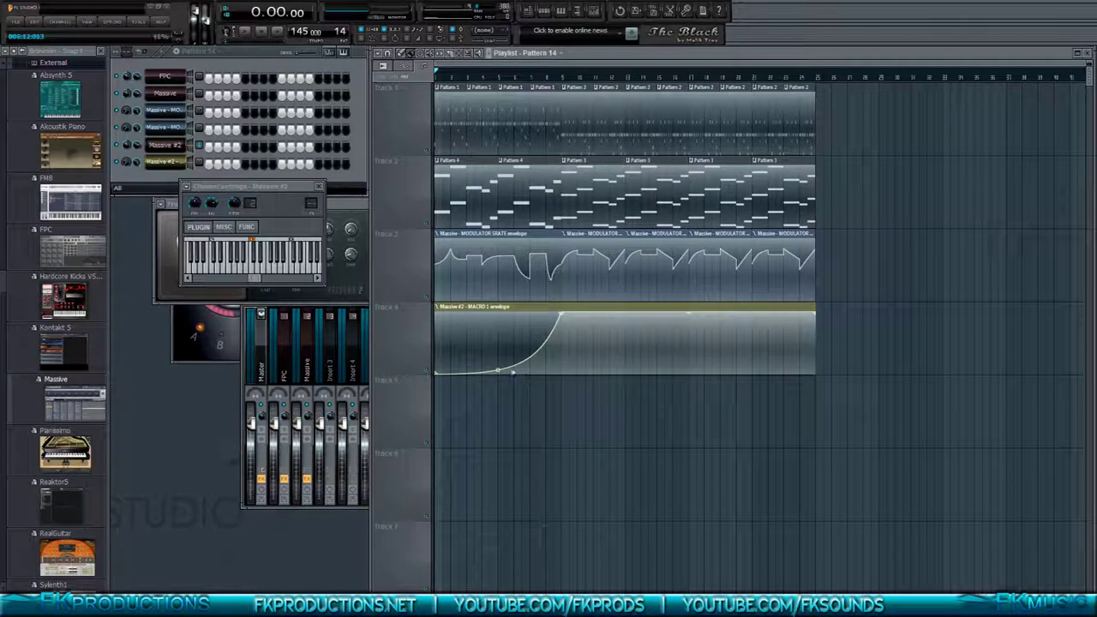
{"action": "right_click", "coordinate": [562, 350]}
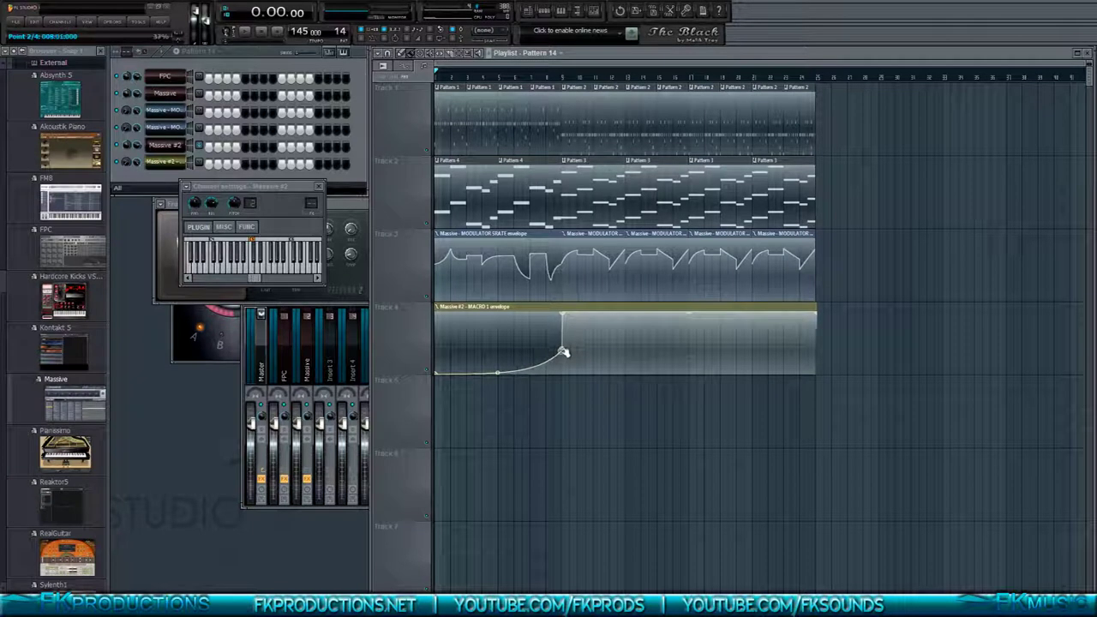
{"action": "left_click_drag", "start_coordinate": [562, 351], "coordinate": [566, 341]}
{"action": "scroll", "coordinate": [570, 333], "scroll_direction": "up", "scroll_amount": 5}
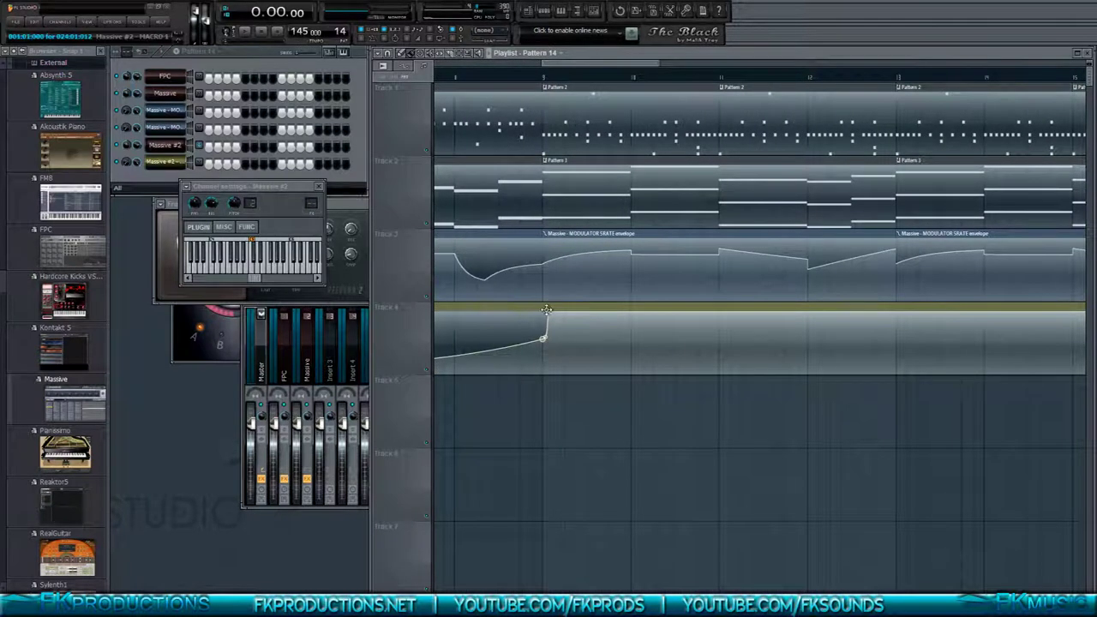
- Create new Pattern 15 and open the piano roll of Massive #2 for it
{"action": "left_click", "coordinate": [211, 53]}
{"action": "left_click", "coordinate": [241, 75]}
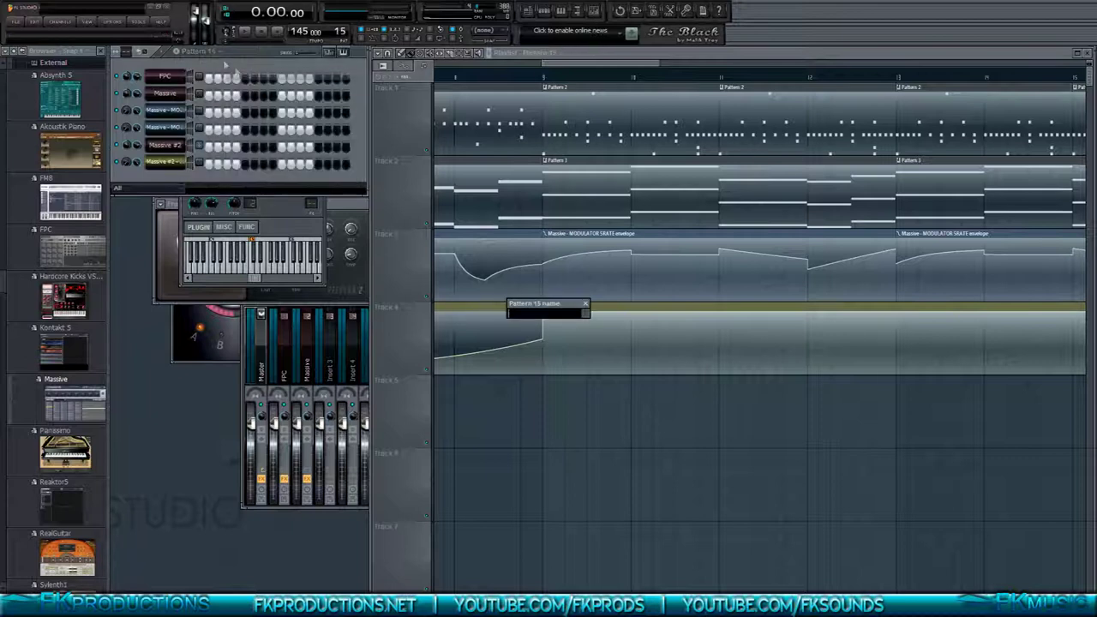
{"action": "left_click", "coordinate": [569, 11]}
{"action": "key", "text": "x"}
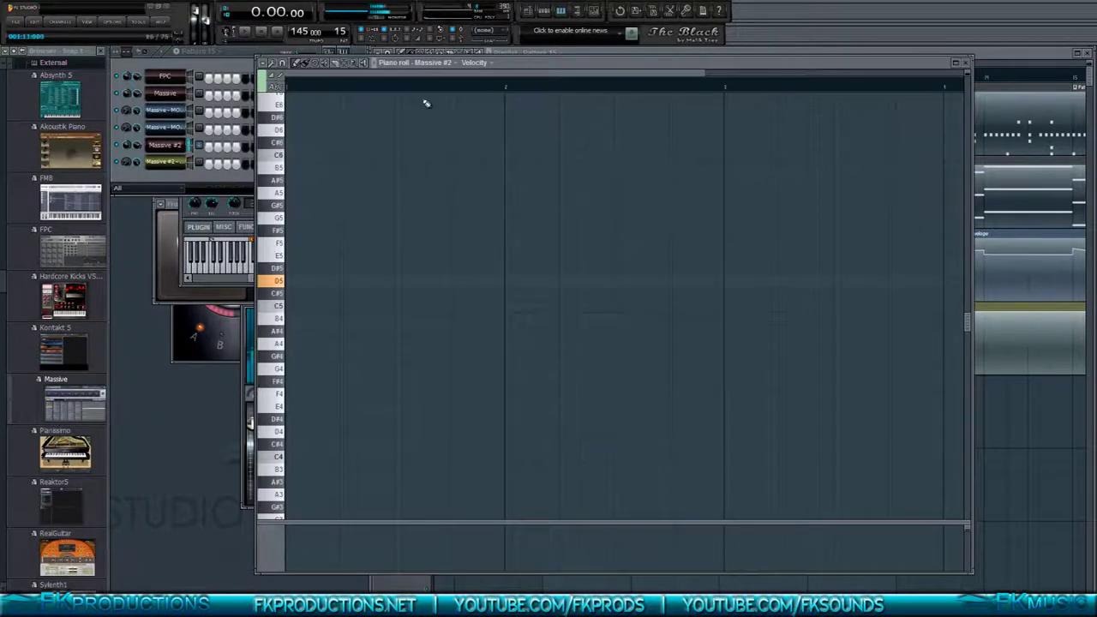
- Draw a D5 note at the start of bar 1, check it in pattern playback, and lengthen it to three beats
{"action": "left_click", "coordinate": [287, 280]}
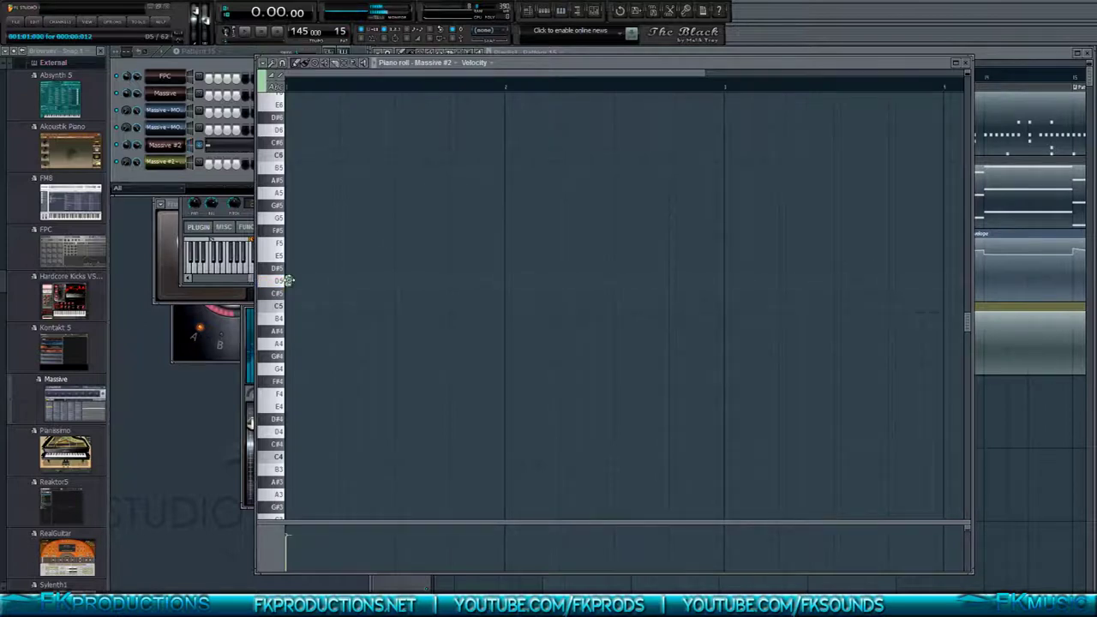
{"action": "left_click_drag", "start_coordinate": [292, 280], "coordinate": [395, 290]}
{"action": "left_click", "coordinate": [230, 32]}
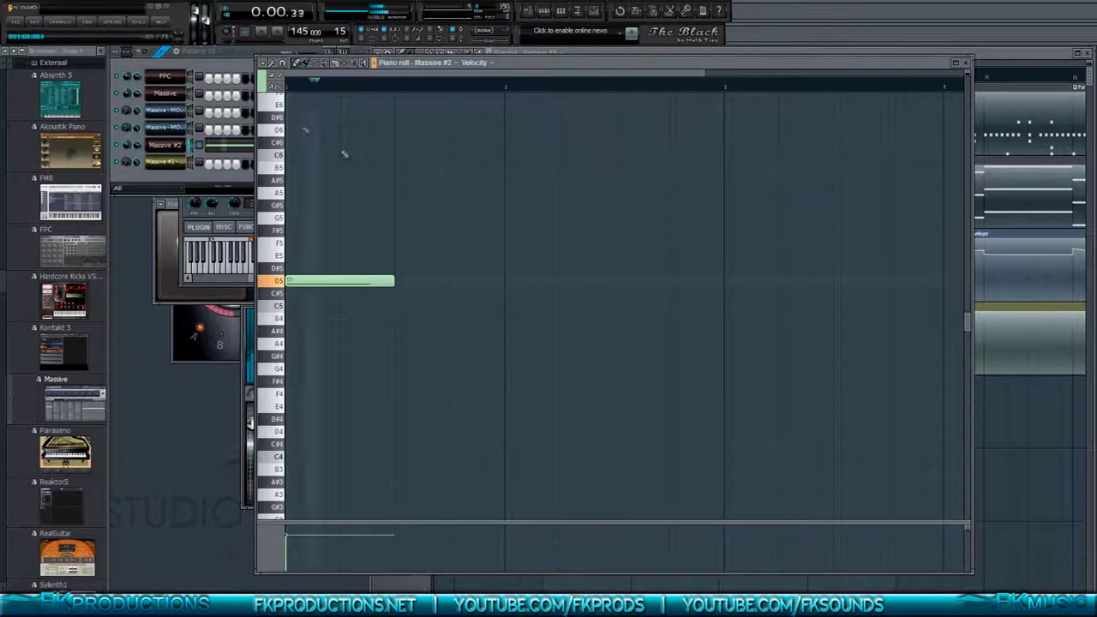
{"action": "key", "text": "space"}
{"action": "left_click_drag", "start_coordinate": [394, 283], "coordinate": [455, 286]}
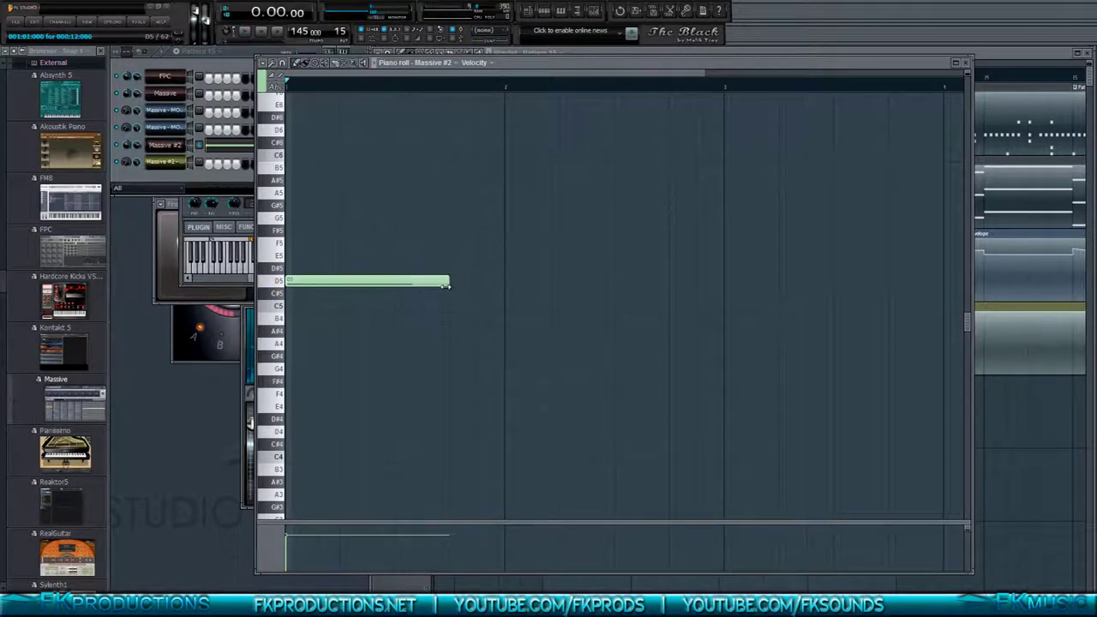
- Add a one-beat A#5 note on the fourth beat of bar 1 and an A5 note at the start of bar 2
{"action": "key", "text": "j"}
{"action": "left_click", "coordinate": [451, 180]}
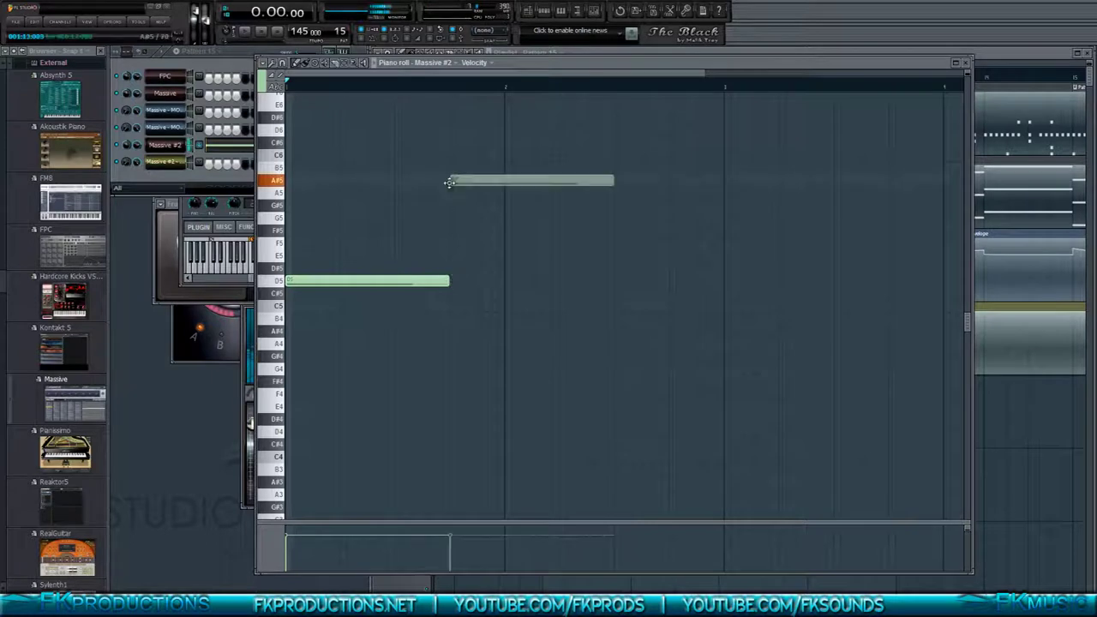
{"action": "left_click_drag", "start_coordinate": [615, 182], "coordinate": [500, 200]}
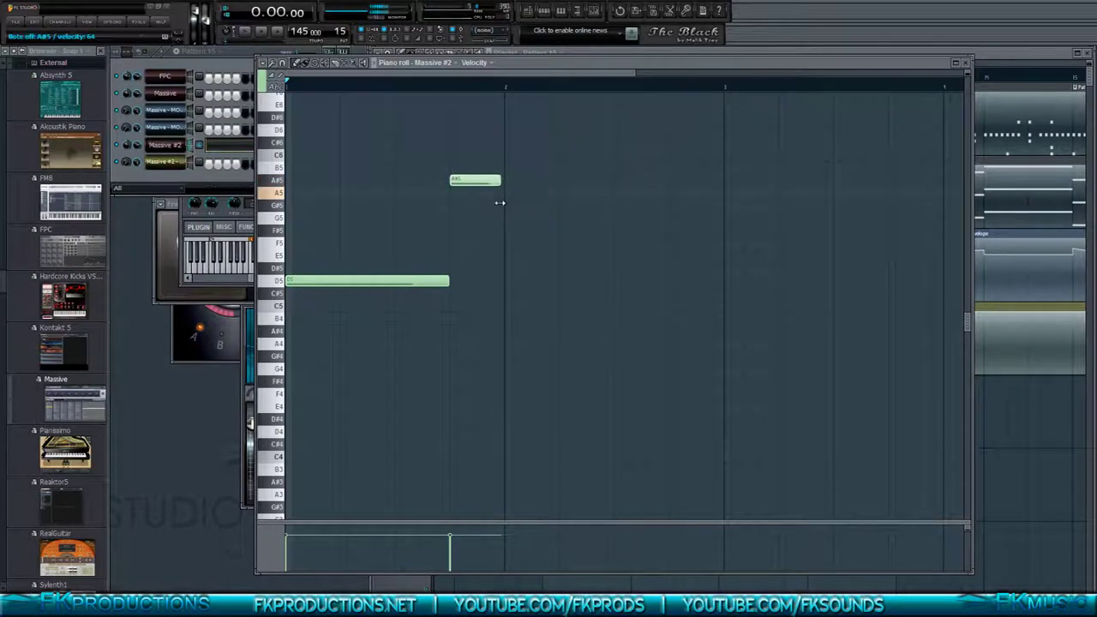
{"action": "left_click", "coordinate": [506, 192]}
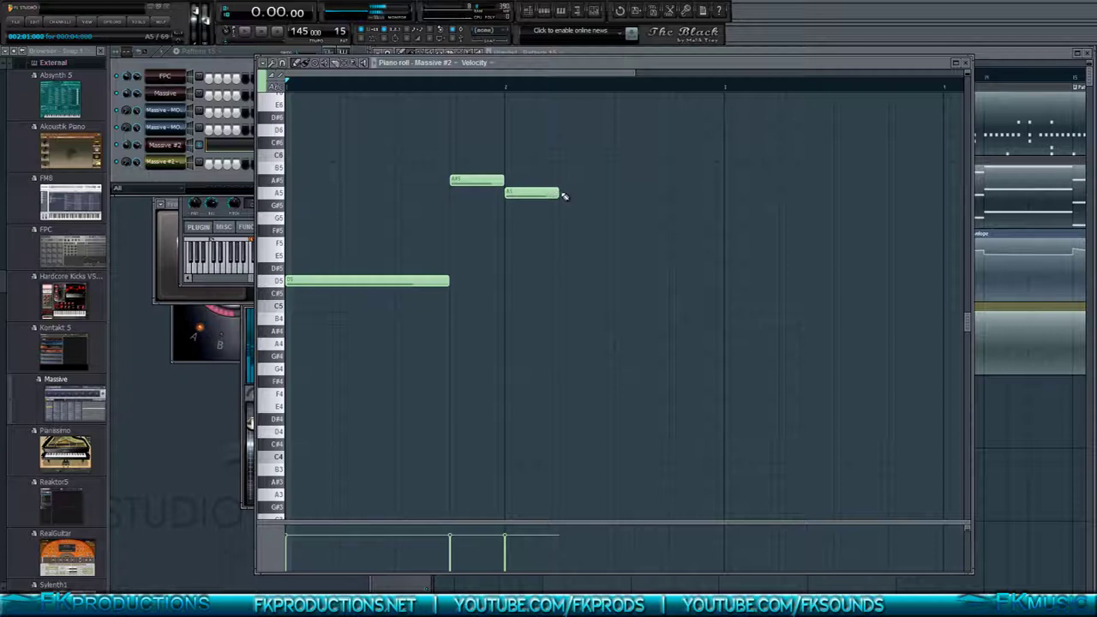
- Lengthen the A5 note to fill bar 2, playing the pattern to check the melody
{"action": "double_click", "coordinate": [563, 192]}
{"action": "left_click", "coordinate": [690, 155]}
{"action": "right_click", "coordinate": [582, 193]}
{"action": "left_click_drag", "start_coordinate": [558, 194], "coordinate": [606, 201]}
{"action": "key", "text": "space"}
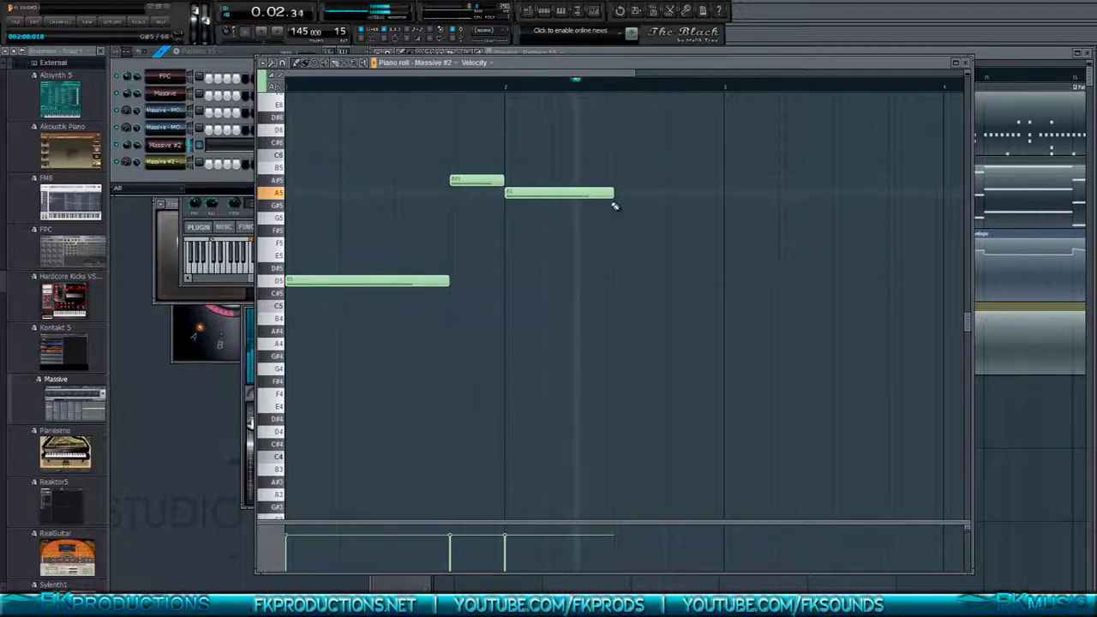
{"action": "key", "text": "space"}
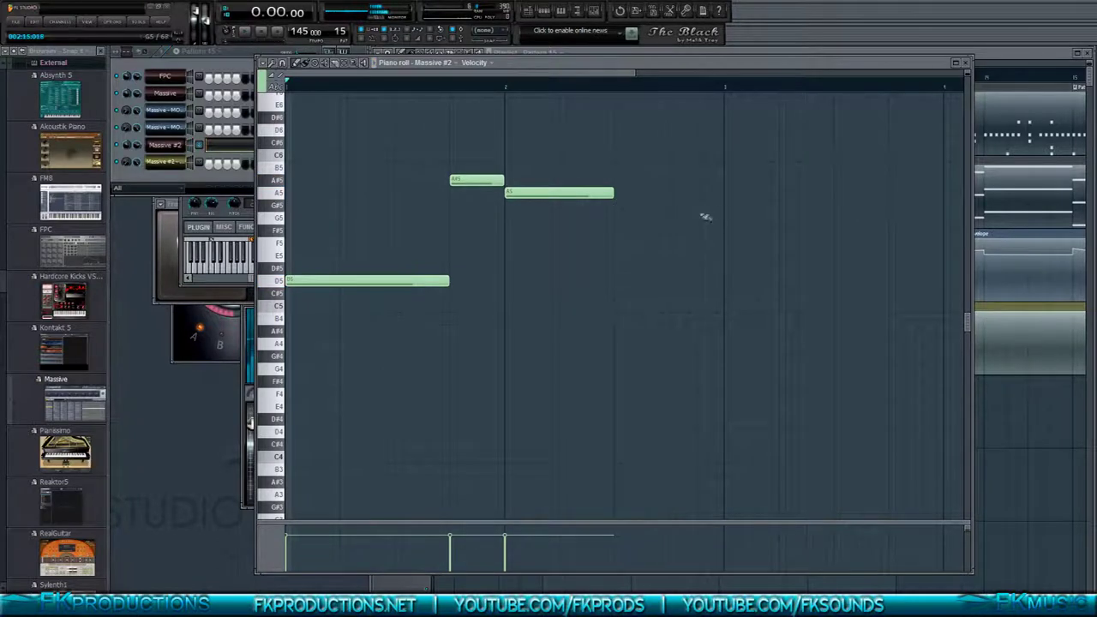
{"action": "left_click_drag", "start_coordinate": [612, 194], "coordinate": [722, 208]}
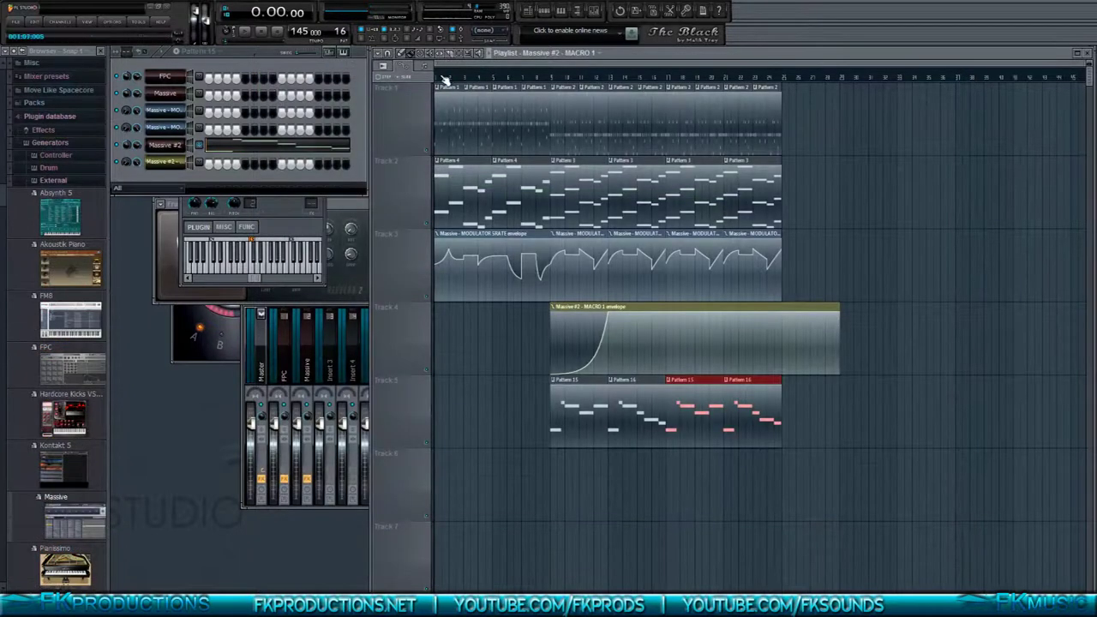
- During playback, trim the Macro 1 automation clip to end at bar 25 and move its second point to bar 17
{"action": "key", "text": "space"}
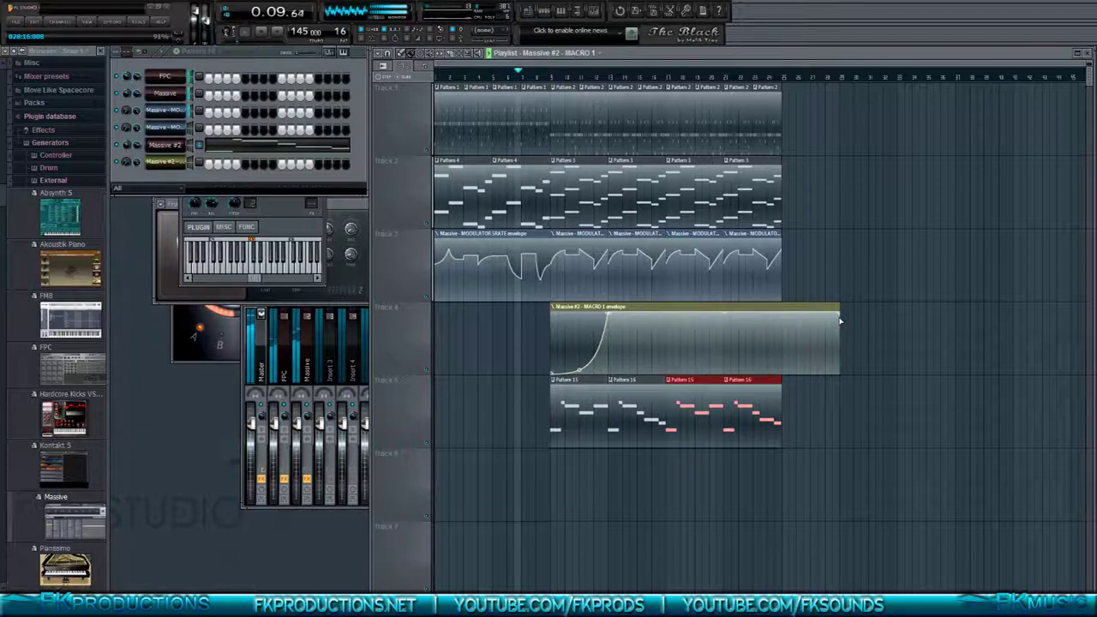
{"action": "left_click_drag", "start_coordinate": [843, 316], "coordinate": [787, 305]}
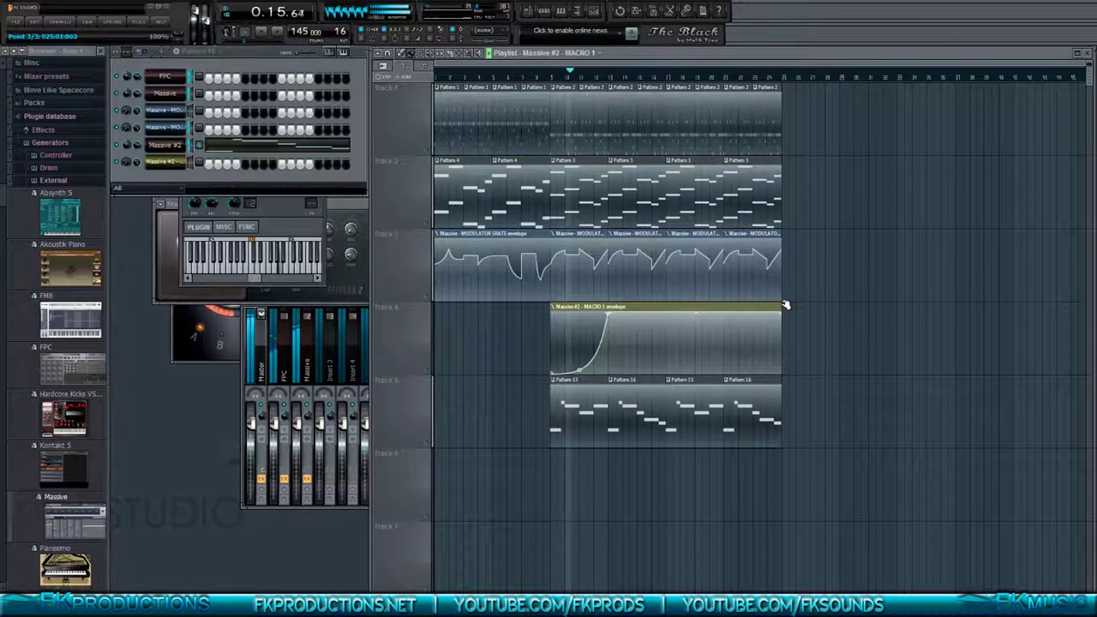
{"action": "scroll", "coordinate": [774, 320], "scroll_direction": "up", "scroll_amount": 4, "text": "ctrl"}
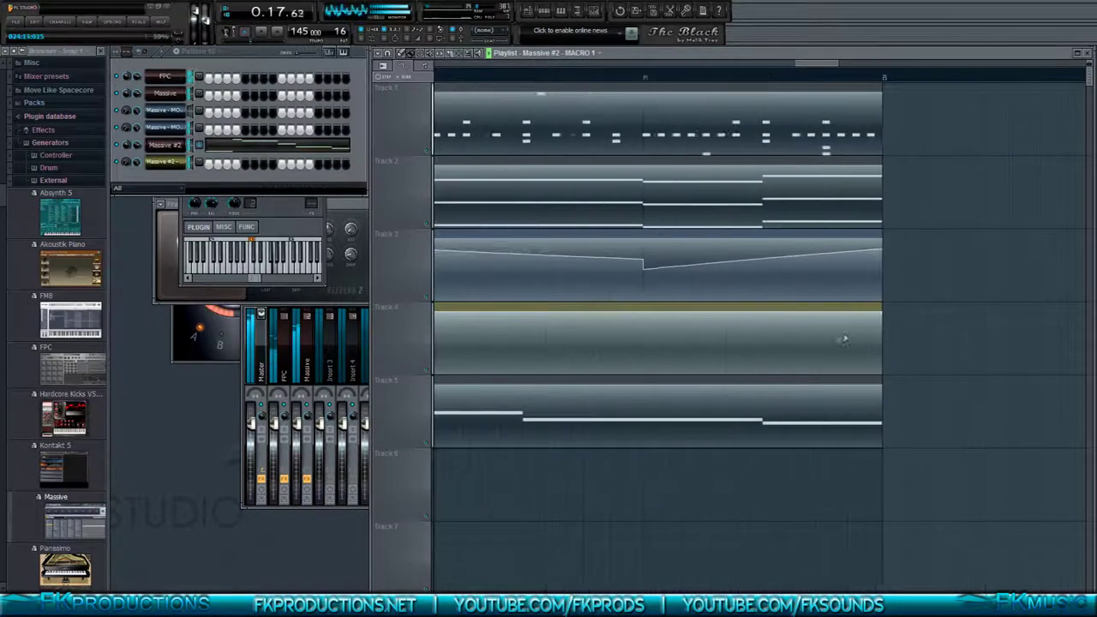
{"action": "scroll", "coordinate": [842, 339], "scroll_direction": "down", "scroll_amount": 4, "text": "ctrl"}
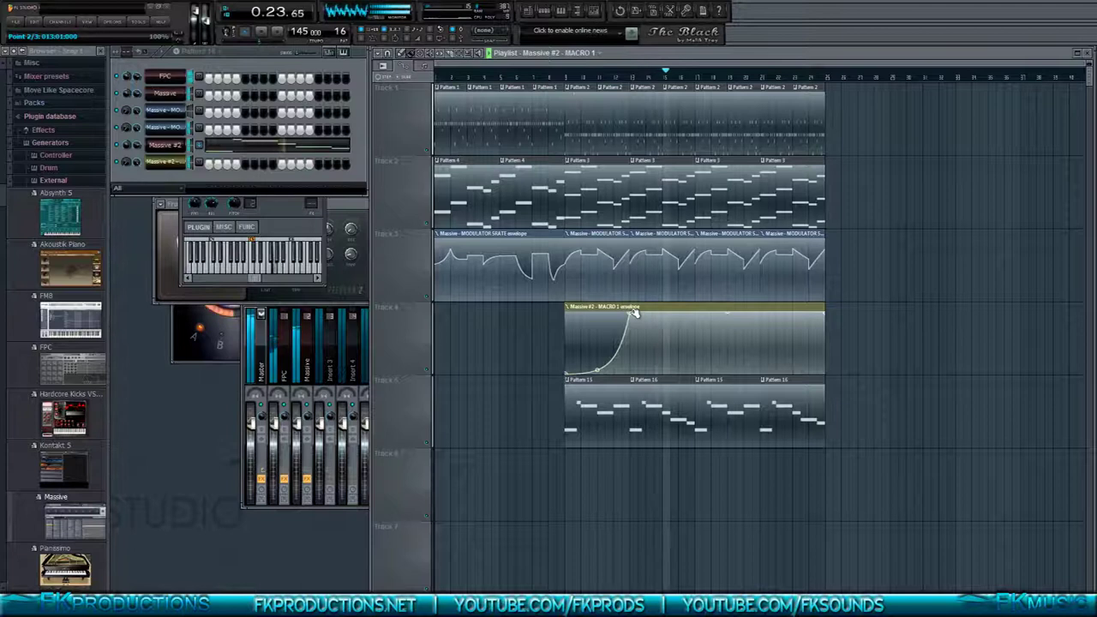
{"action": "left_click_drag", "start_coordinate": [635, 313], "coordinate": [701, 305]}
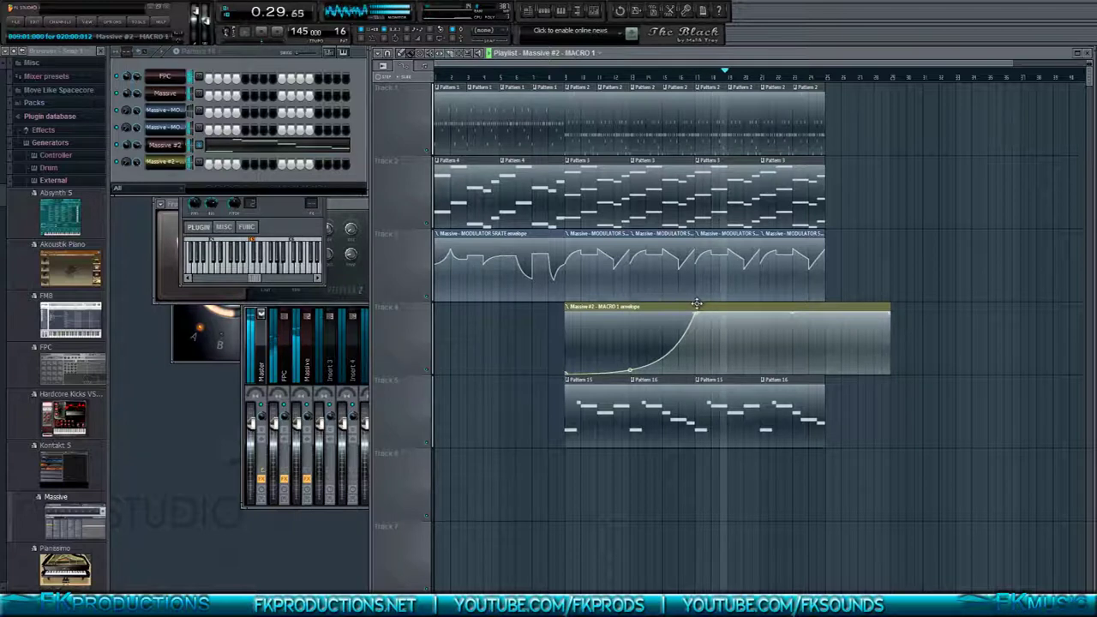
{"action": "scroll", "coordinate": [698, 306], "scroll_direction": "up", "scroll_amount": 3}
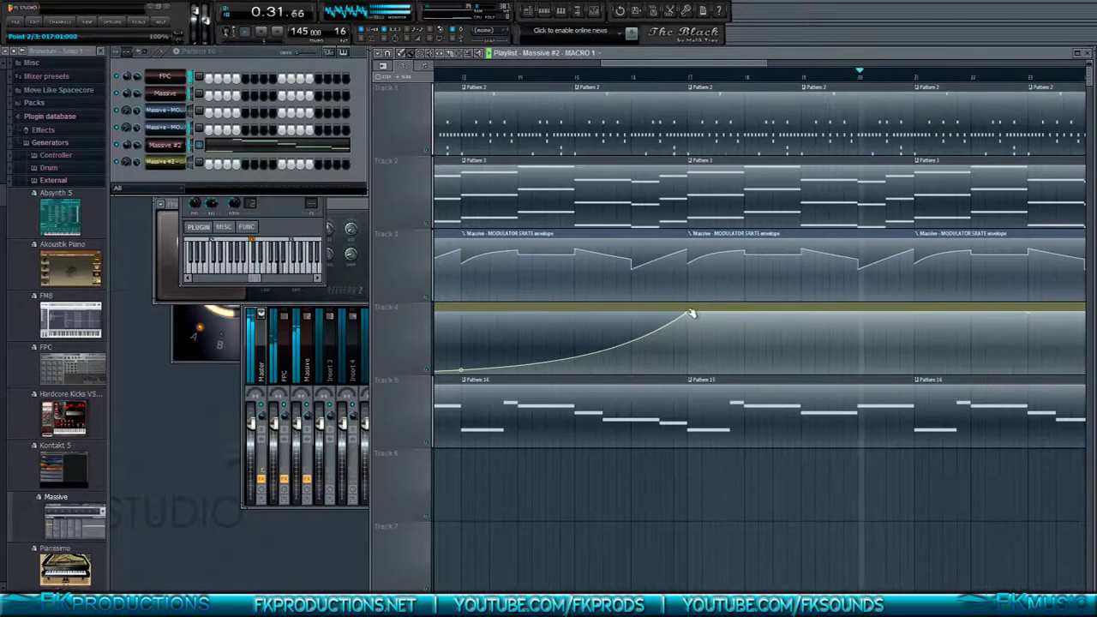
{"action": "scroll", "coordinate": [691, 308], "scroll_direction": "down", "scroll_amount": 3}
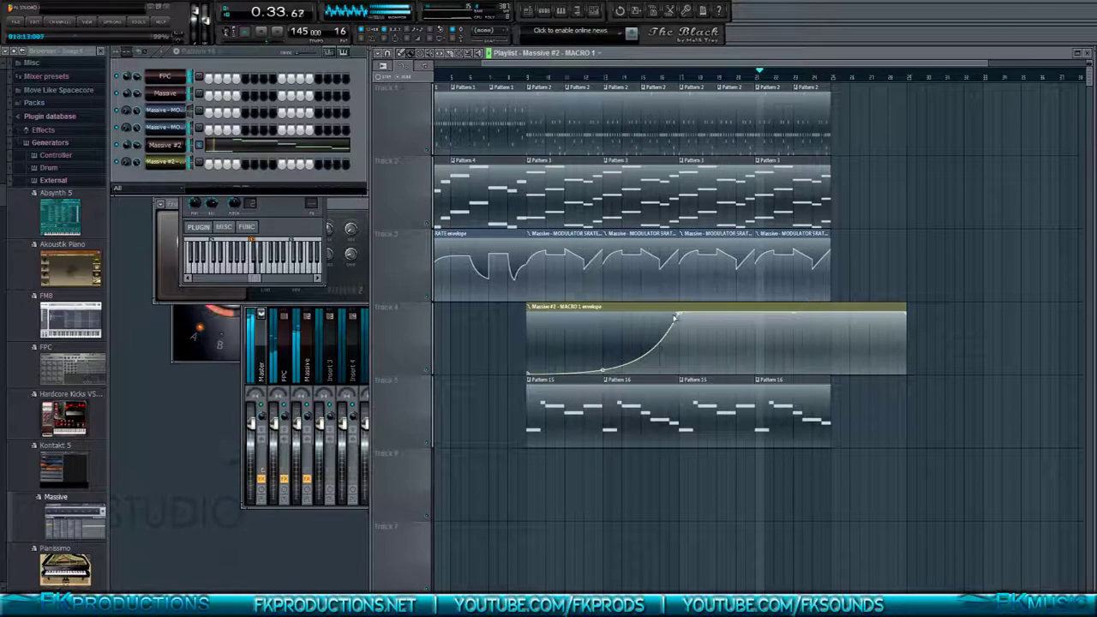
- Give the Macro 1 automation's rise an S-shaped curve, trim the clip's end back to bar 25, and stop playback
{"action": "right_click", "coordinate": [680, 315]}
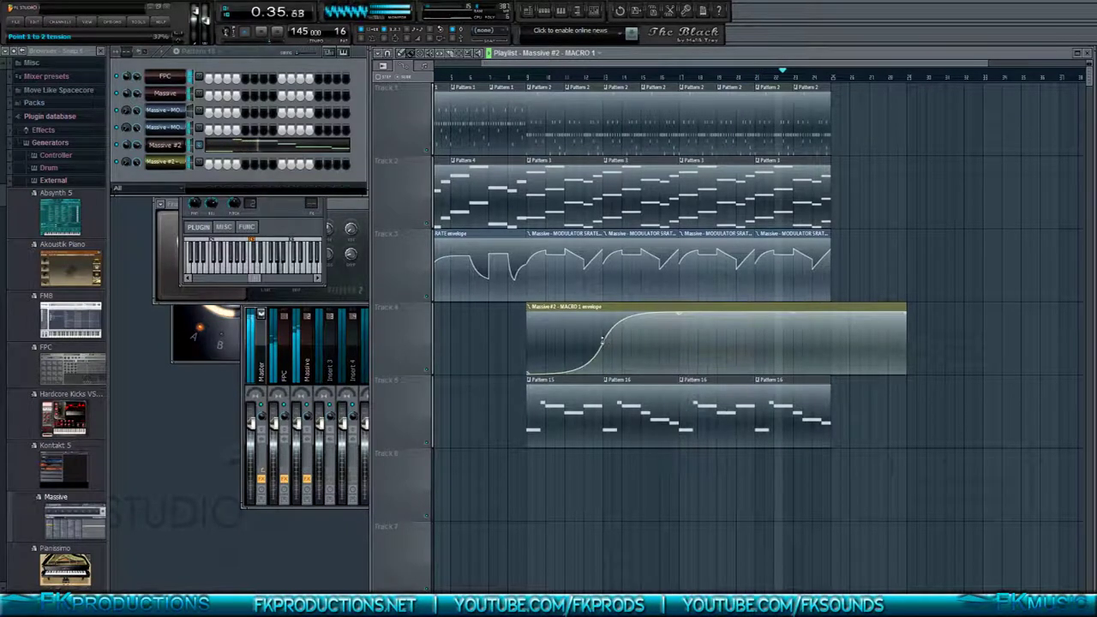
{"action": "left_click_drag", "start_coordinate": [909, 309], "coordinate": [832, 294]}
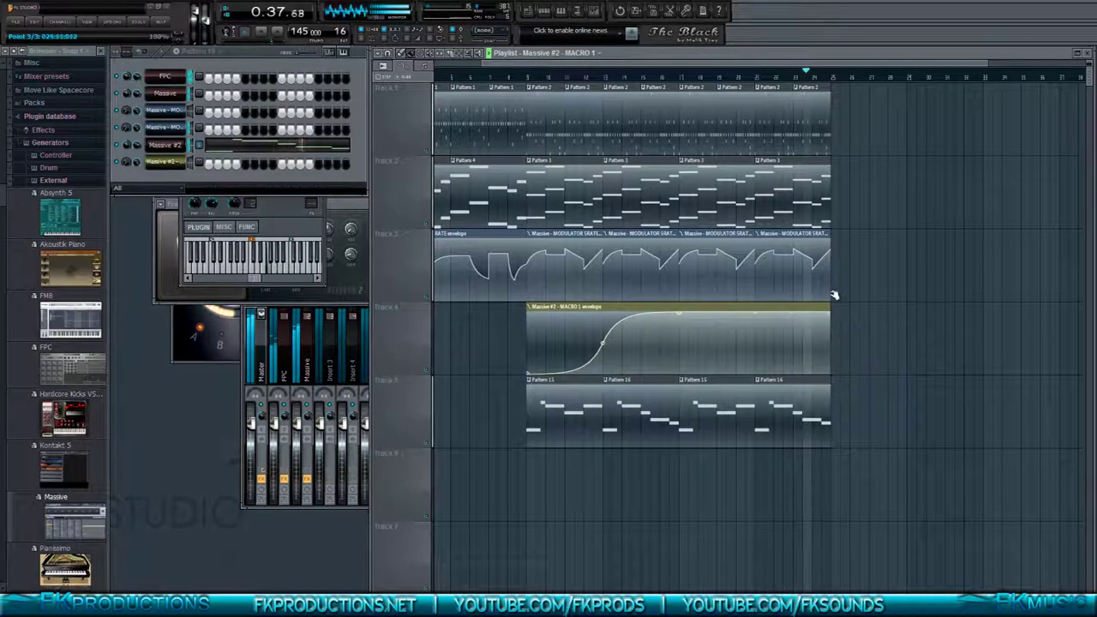
{"action": "key", "text": "space"}
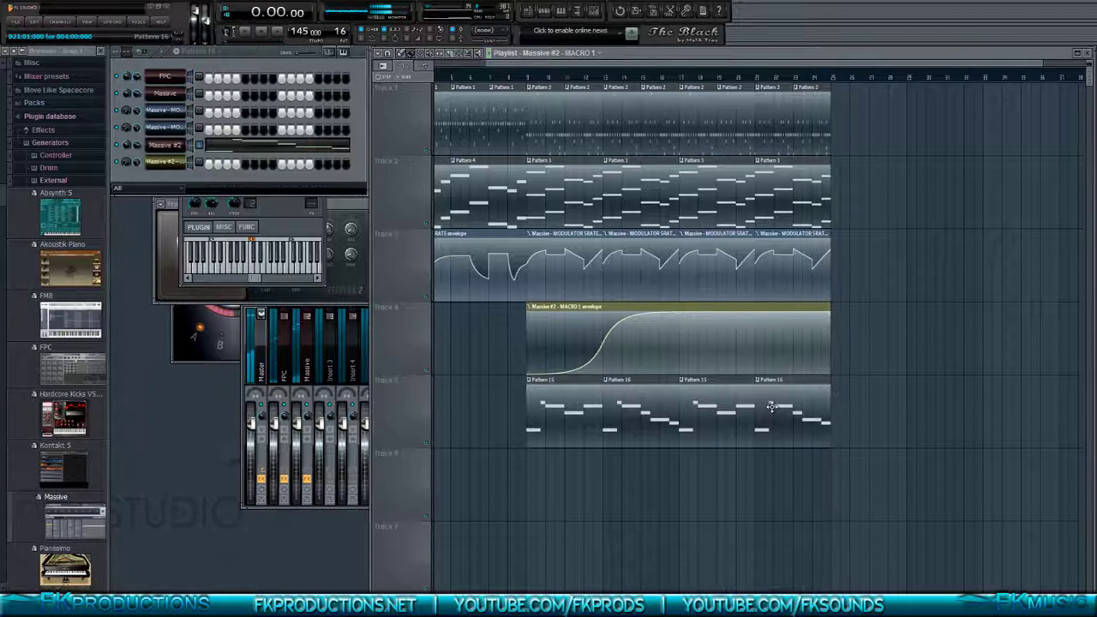
- Open the last Pattern 16 clip in the piano roll and play its melody
{"action": "double_click", "coordinate": [772, 410]}
{"action": "scroll", "coordinate": [654, 368], "scroll_direction": "down", "scroll_amount": 3}
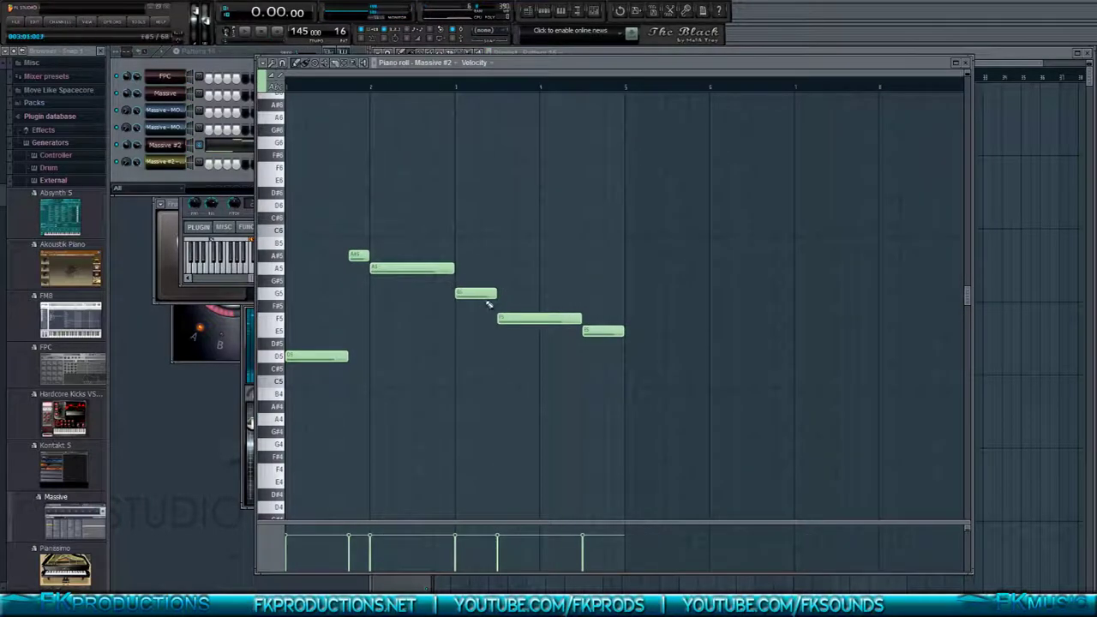
{"action": "left_click", "coordinate": [345, 85]}
{"action": "key", "text": "space"}
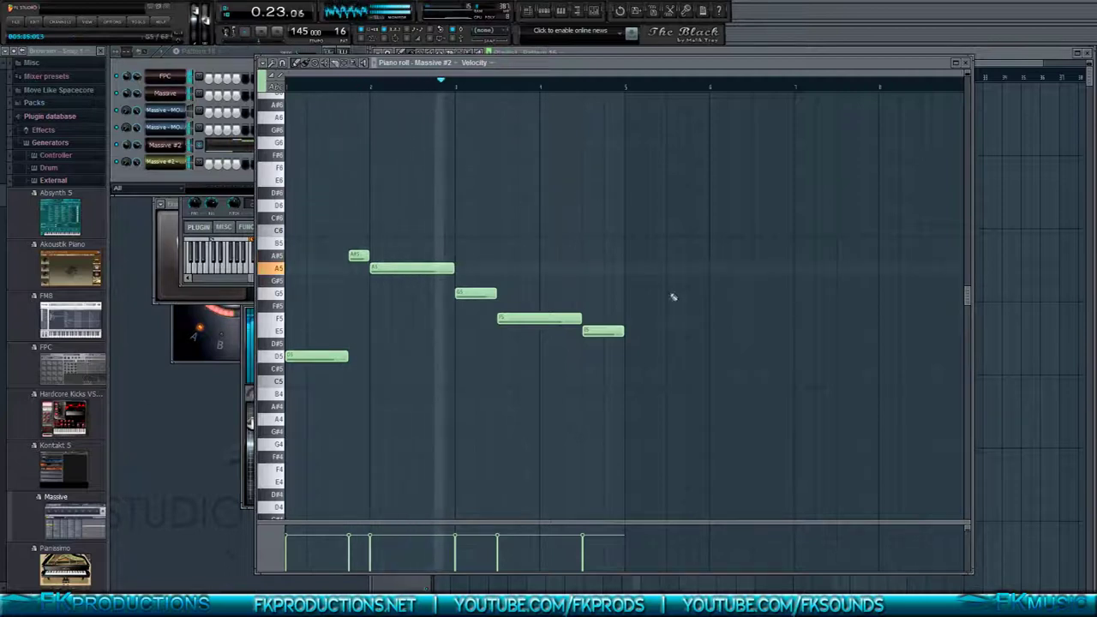
- Lengthen the G5 note to three beats, replace the F5 note with a three-beat one starting right after it, check playback, and close the piano roll
{"action": "right_click", "coordinate": [508, 317]}
{"action": "left_click_drag", "start_coordinate": [497, 295], "coordinate": [519, 298]}
{"action": "key", "text": "space"}
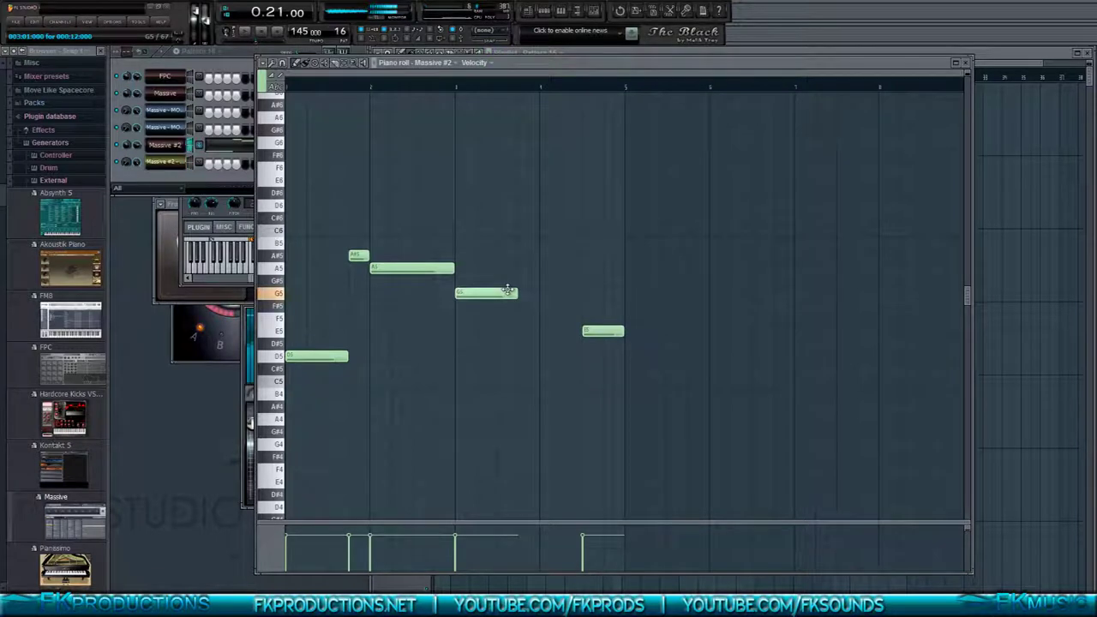
{"action": "left_click", "coordinate": [523, 318]}
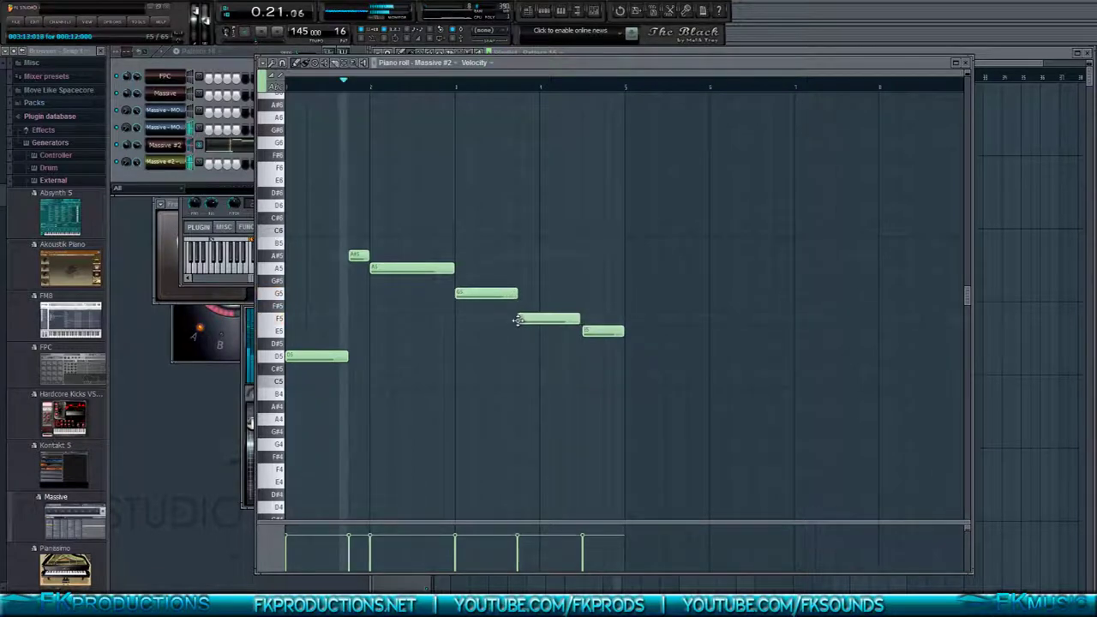
{"action": "key", "text": "space"}
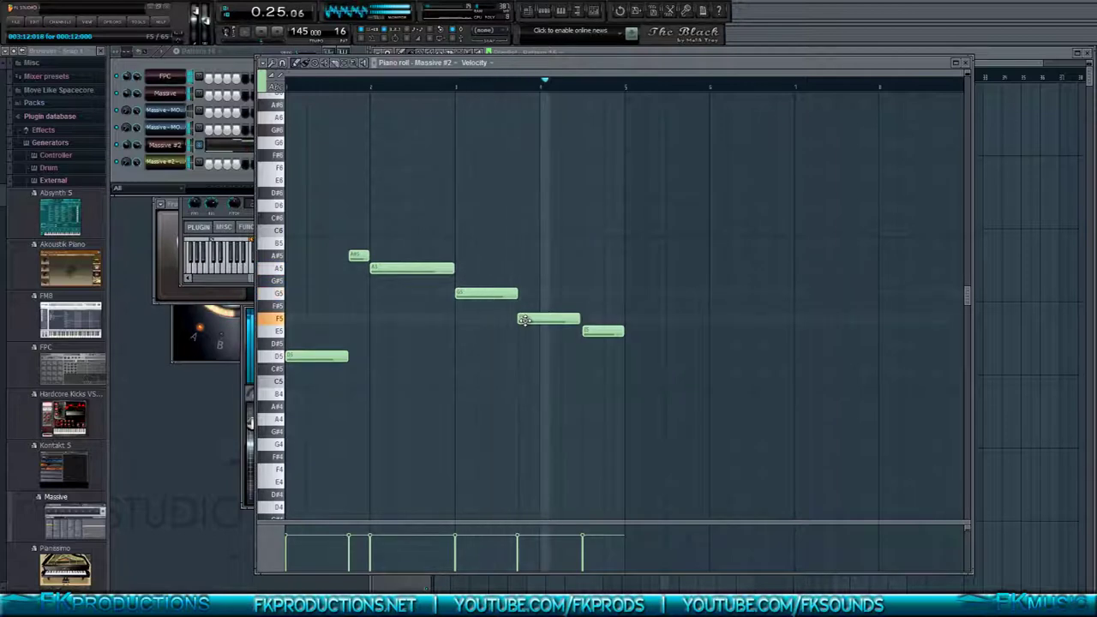
{"action": "scroll", "coordinate": [525, 320], "scroll_direction": "up", "scroll_amount": 5}
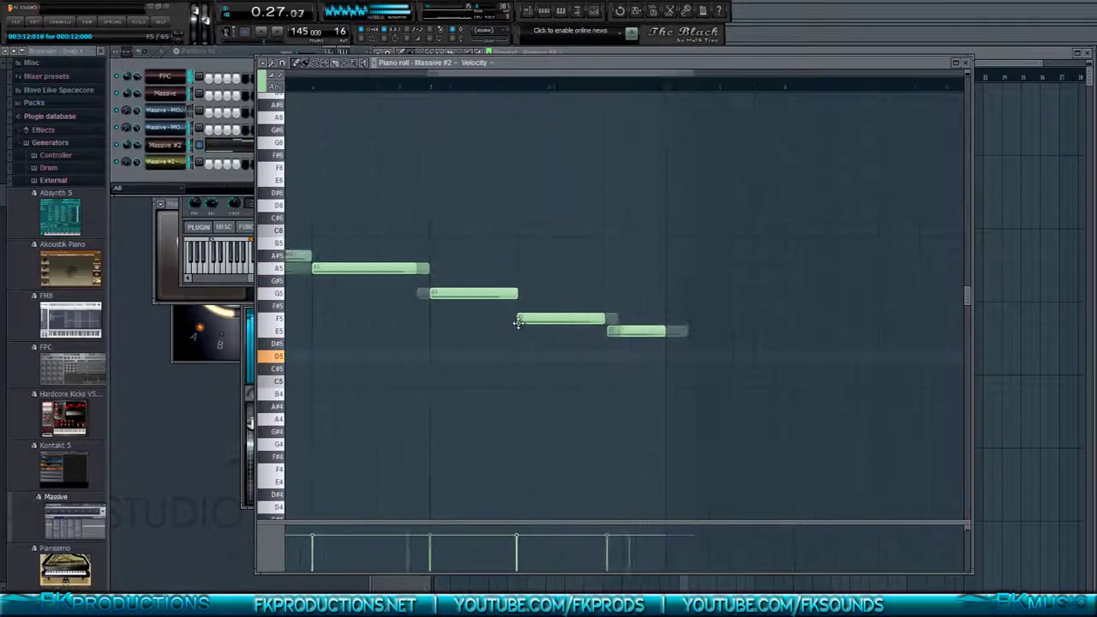
{"action": "key", "text": "space"}
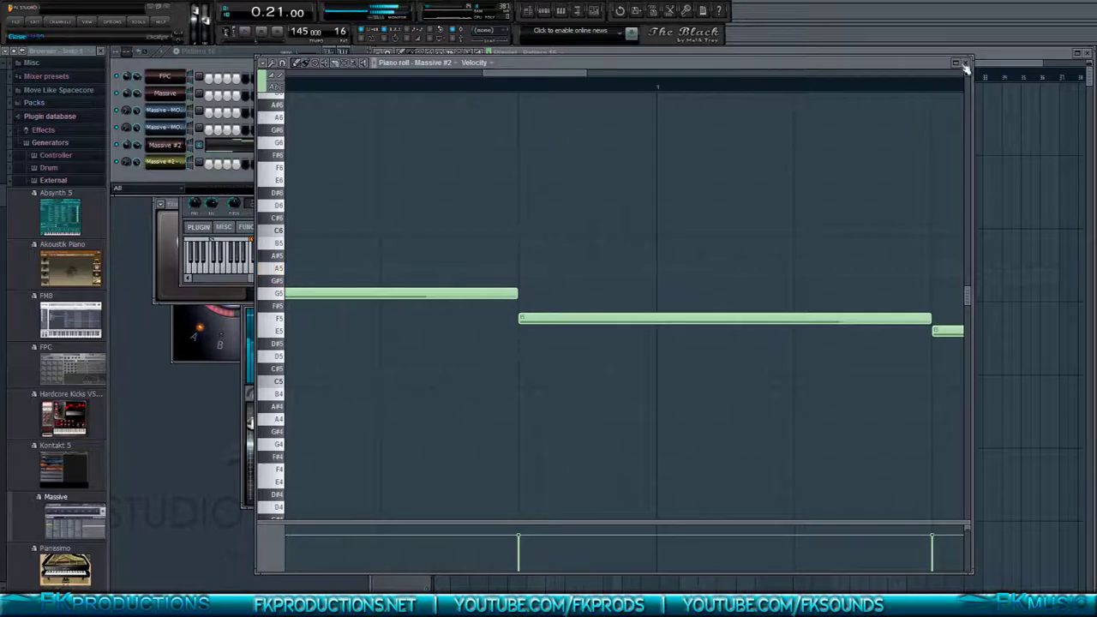
{"action": "left_click", "coordinate": [956, 62]}
{"action": "left_click", "coordinate": [1081, 52]}
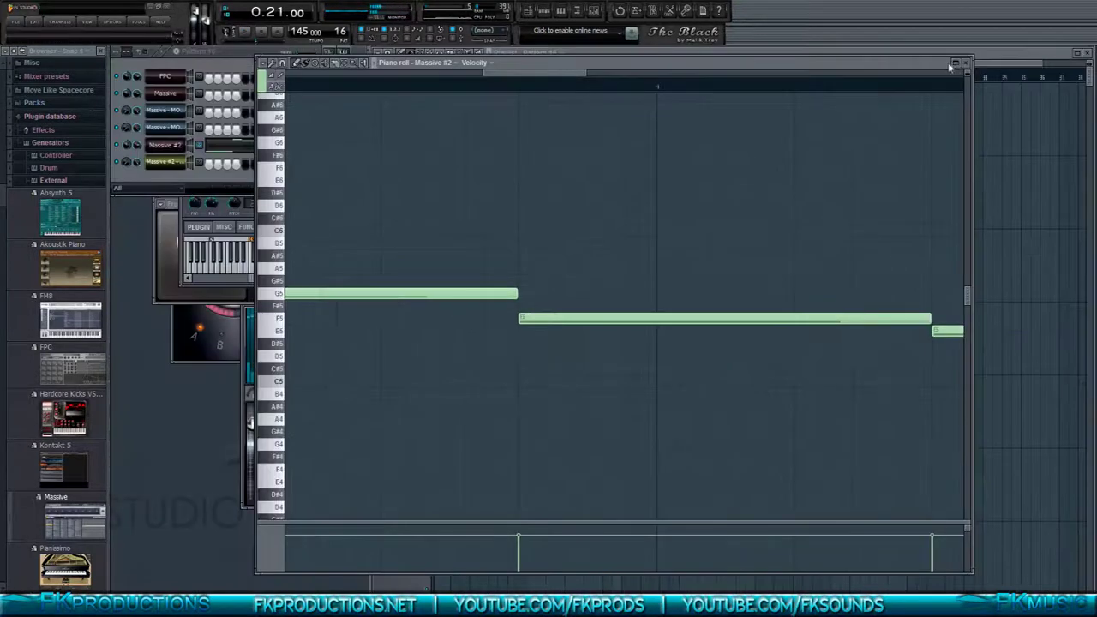
{"action": "left_click", "coordinate": [967, 67]}
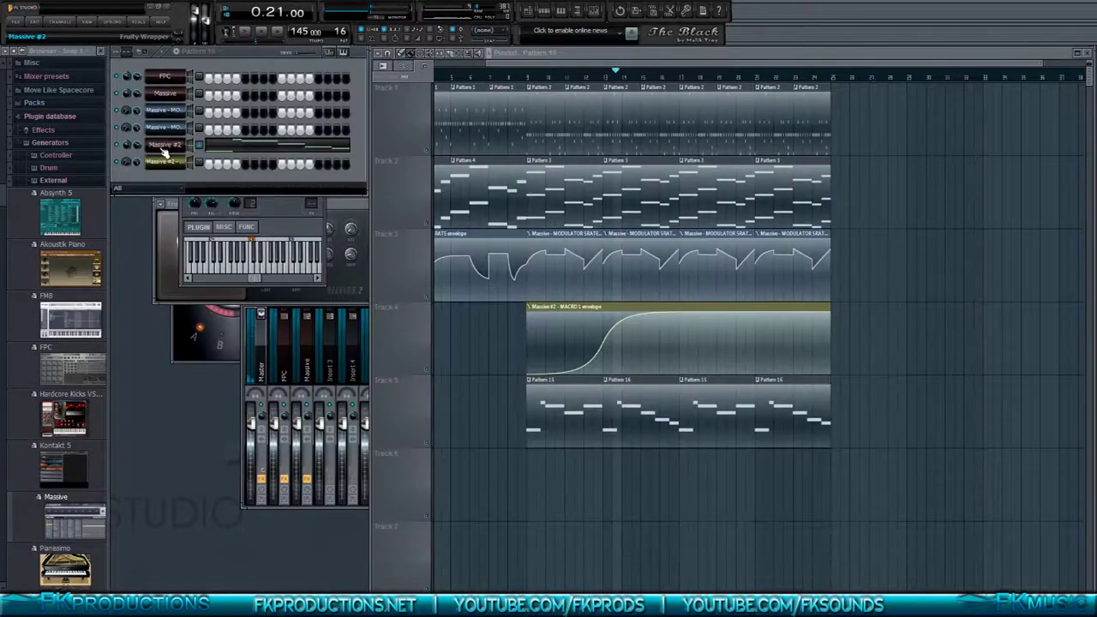
- Open Massive #2, audition a note, and save its sound as "Clean Me Up"
{"action": "left_click", "coordinate": [165, 145]}
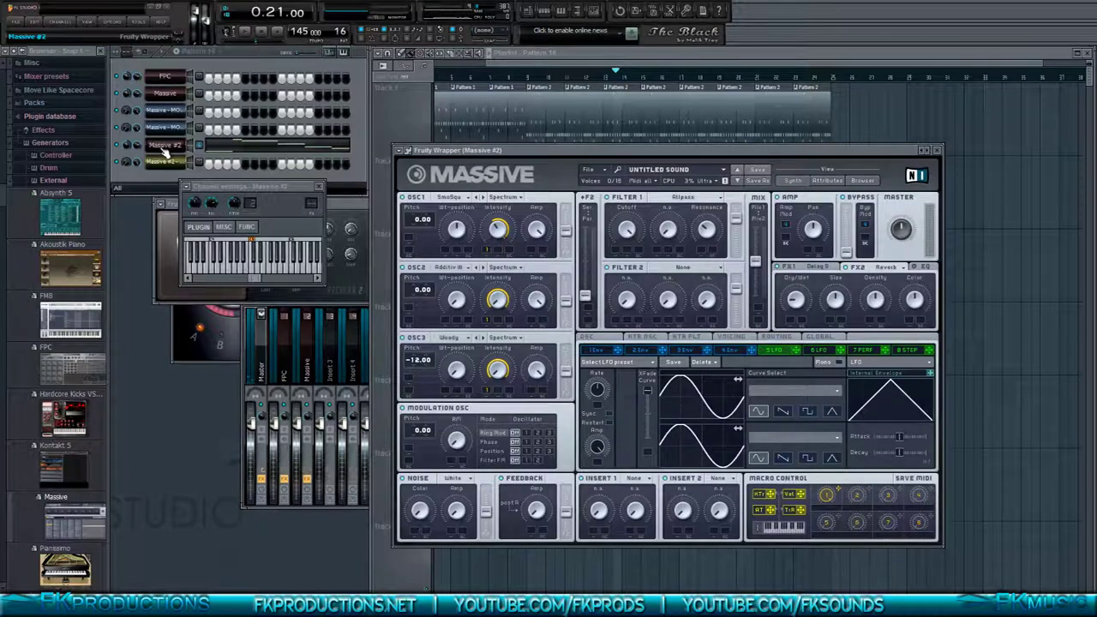
{"action": "key", "text": "y"}
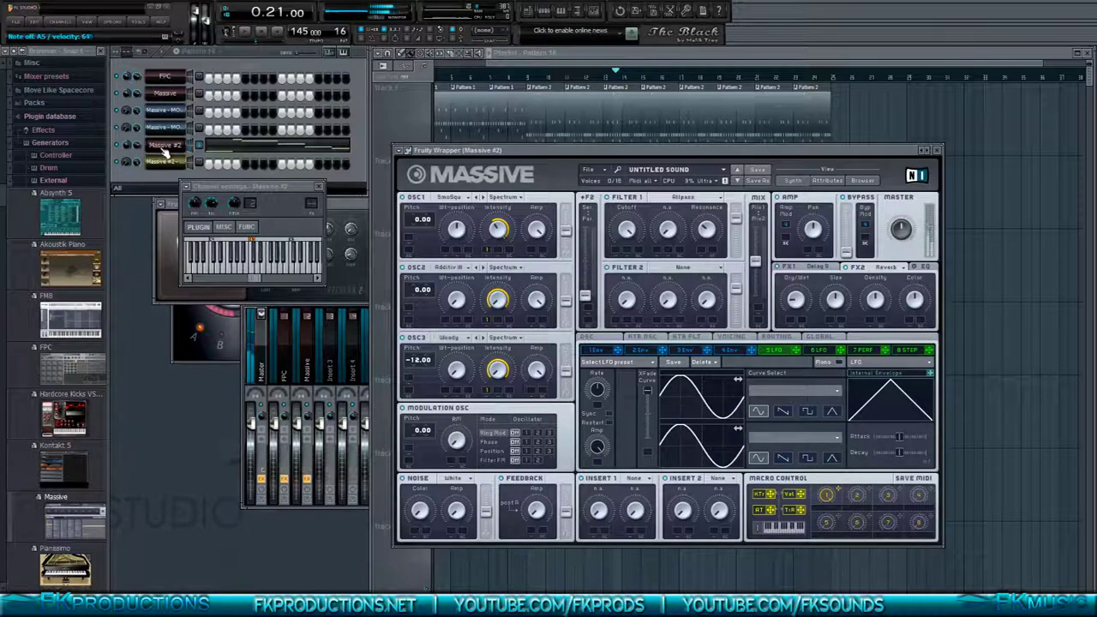
{"action": "left_click", "coordinate": [751, 183]}
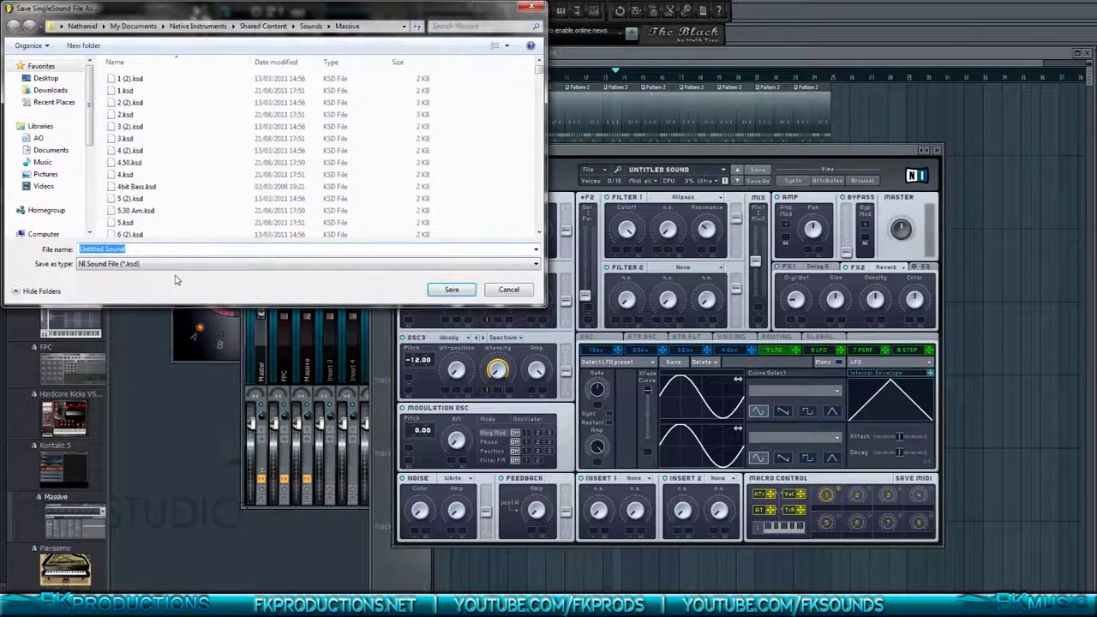
{"action": "type", "text": "CLean Me Up"}
{"action": "left_click", "coordinate": [452, 290]}
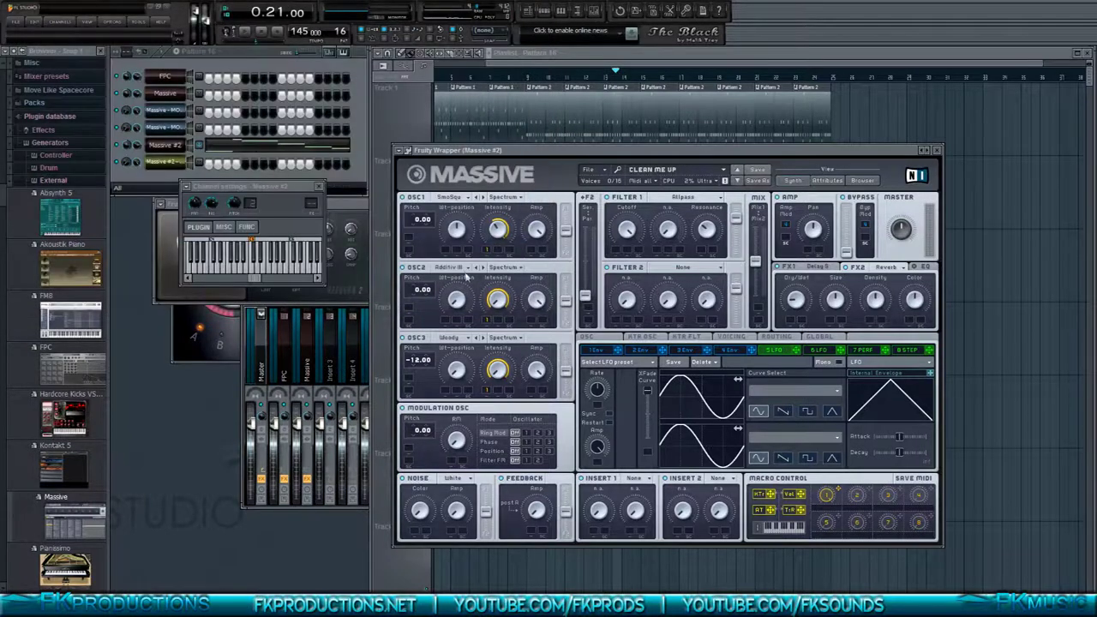
- Add another Massive instance to the channel rack and arrange its window clear of the channel settings
{"action": "left_click_drag", "start_coordinate": [275, 185], "coordinate": [357, 266]}
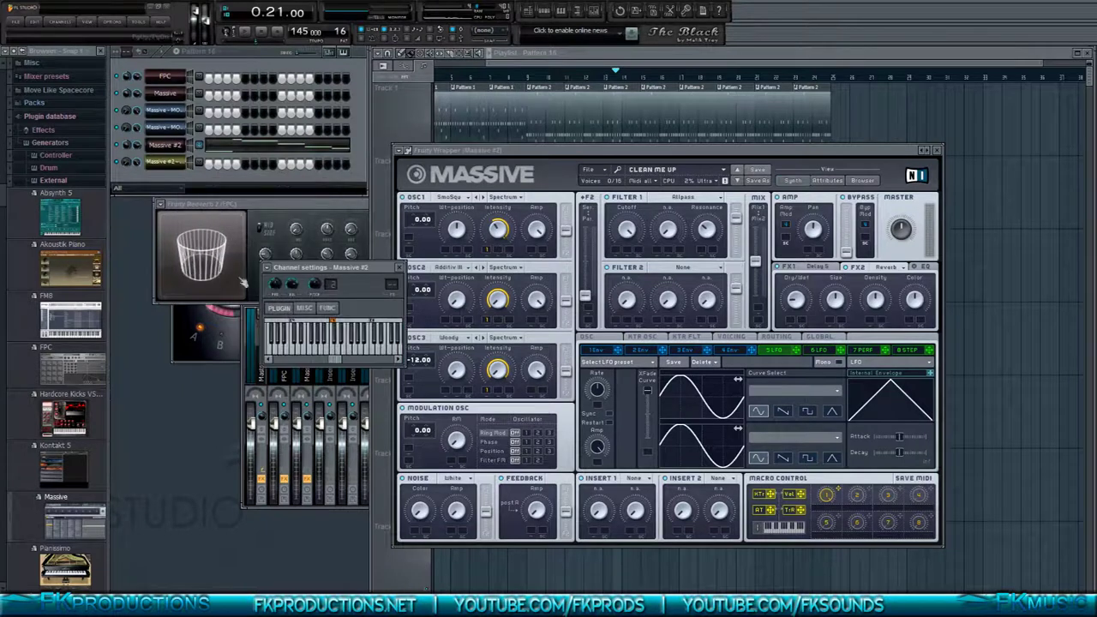
{"action": "left_click_drag", "start_coordinate": [73, 523], "coordinate": [221, 181]}
{"action": "left_click_drag", "start_coordinate": [506, 209], "coordinate": [615, 142]}
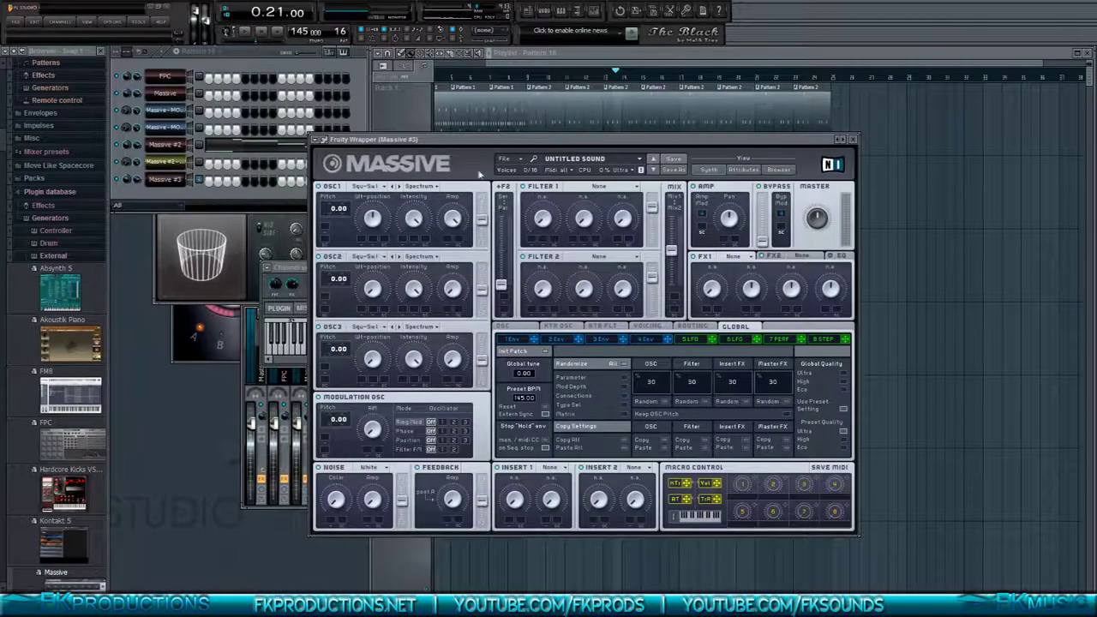
- Set Massive #3's wavetables to Kangaroo for OSC1, Roughmath III for OSC2 and Additivmix V for OSC3, testing the sound
{"action": "left_click", "coordinate": [373, 187]}
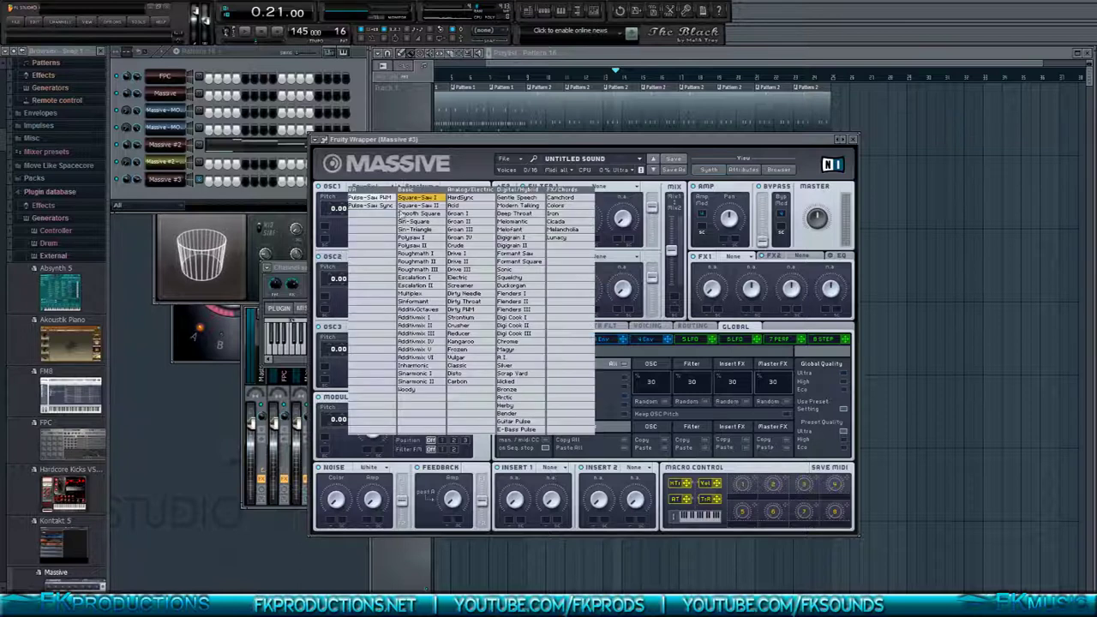
{"action": "left_click", "coordinate": [473, 344]}
{"action": "key", "text": "c"}
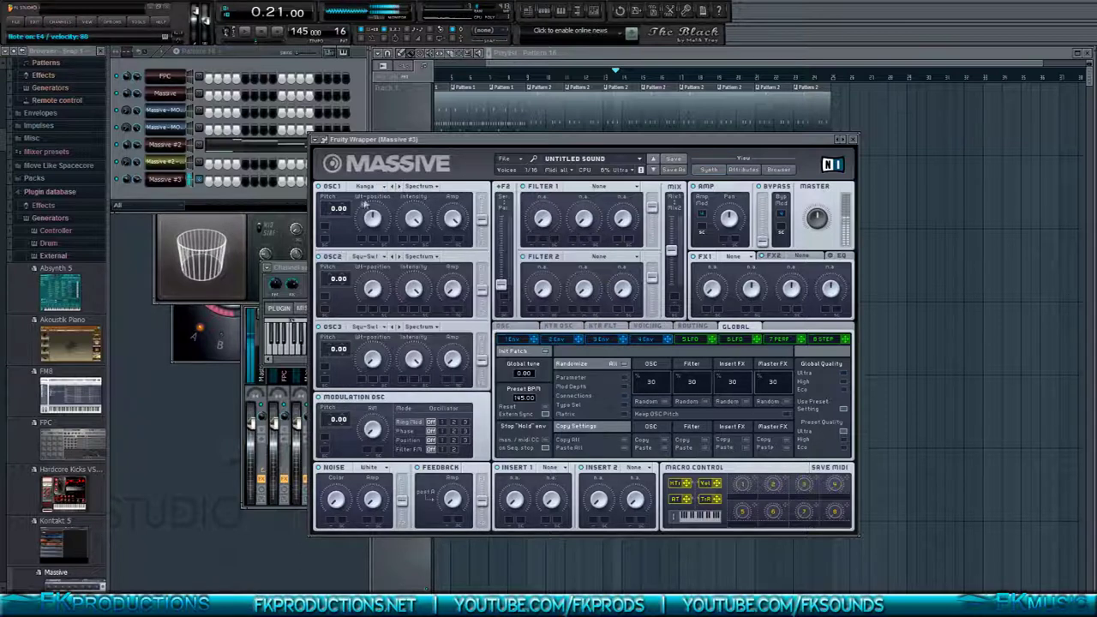
{"action": "left_click", "coordinate": [364, 256]}
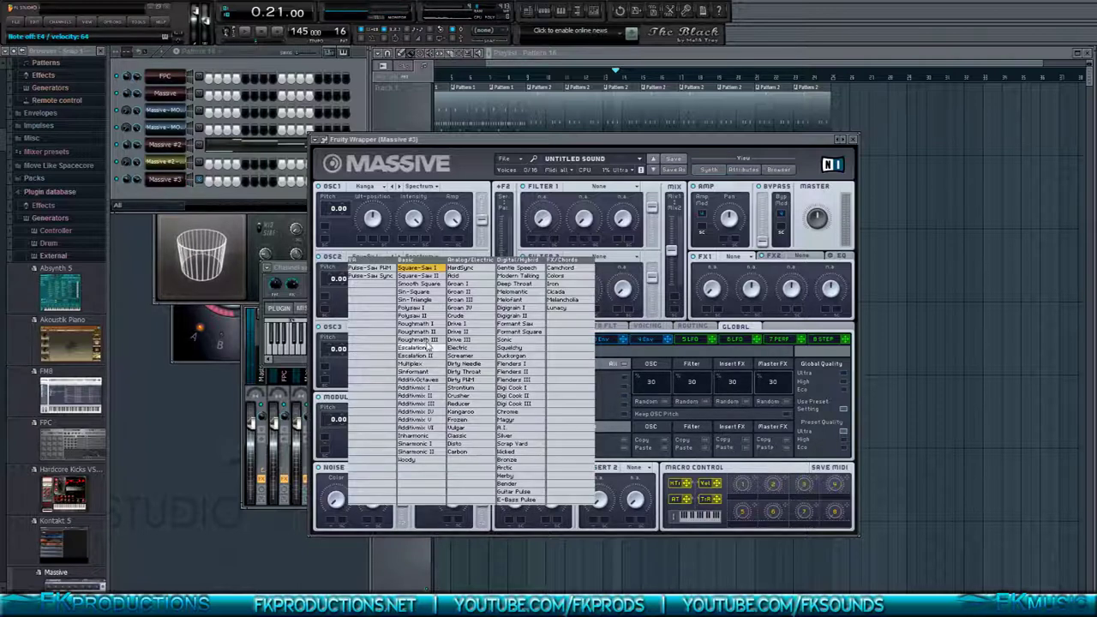
{"action": "left_click", "coordinate": [415, 339]}
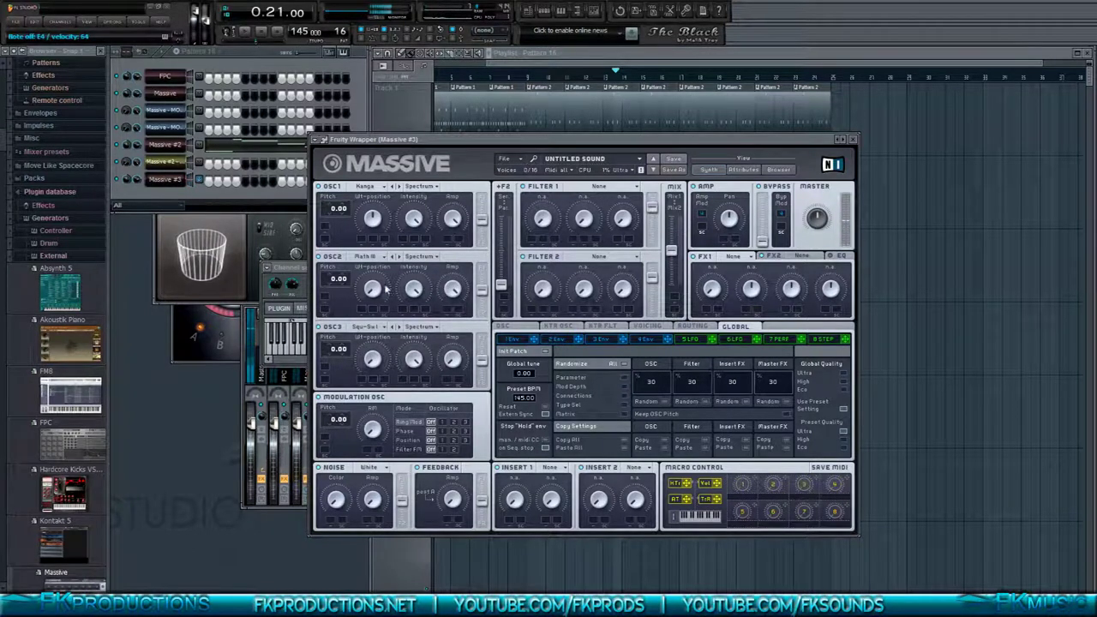
{"action": "left_click", "coordinate": [380, 327]}
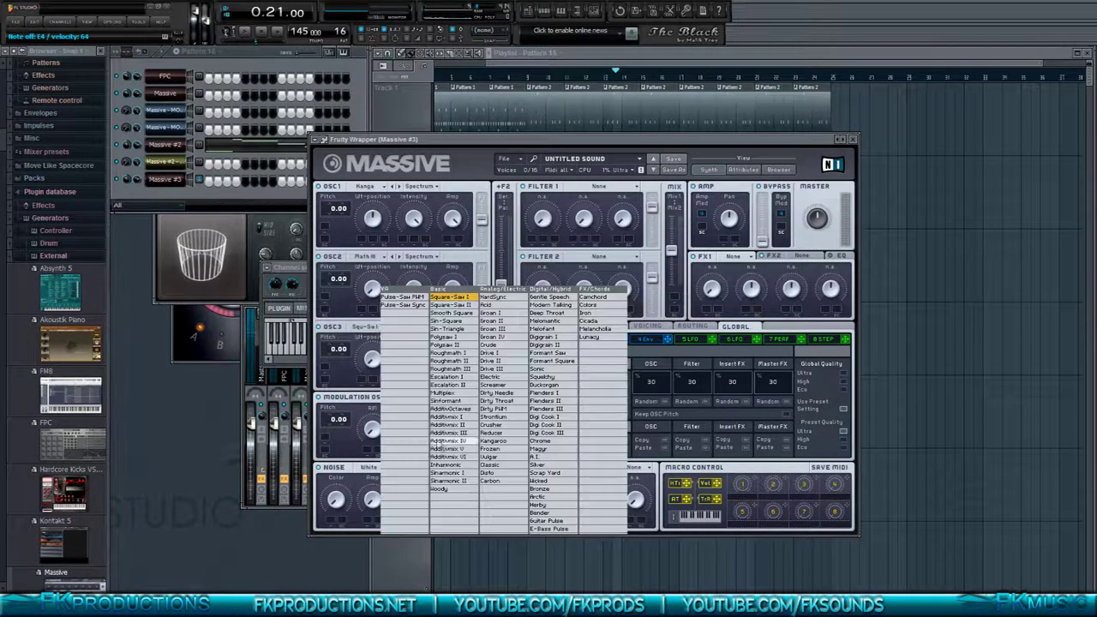
{"action": "left_click", "coordinate": [447, 443]}
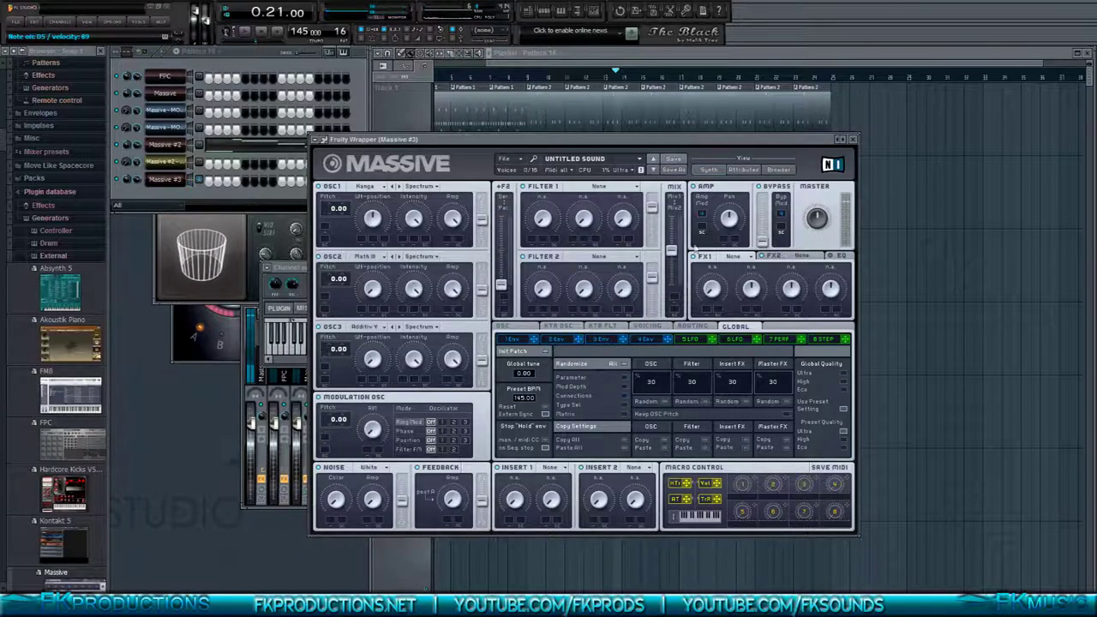
- In Massive #3's envelope 4, set the attack level to about 0.76, raise the decay level to match, and shorten the attack
{"action": "left_click", "coordinate": [514, 340]}
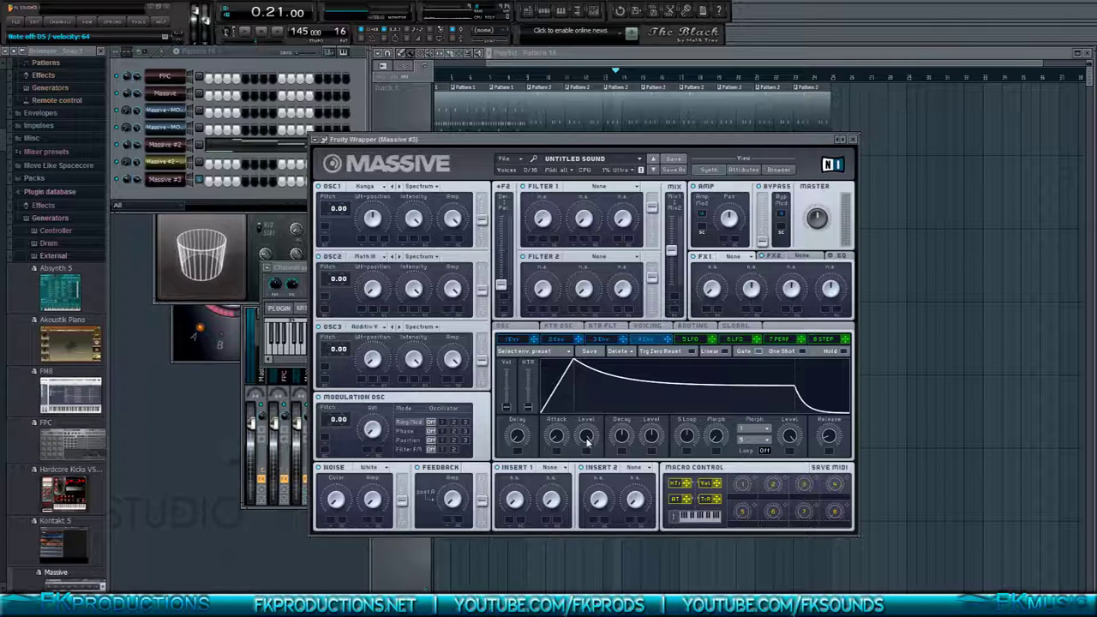
{"action": "mouse_move", "coordinate": [586, 438]}
{"action": "left_mouse_down"}
{"action": "mouse_move", "coordinate": [589, 476]}
{"action": "mouse_move", "coordinate": [589, 456]}
{"action": "left_mouse_up"}
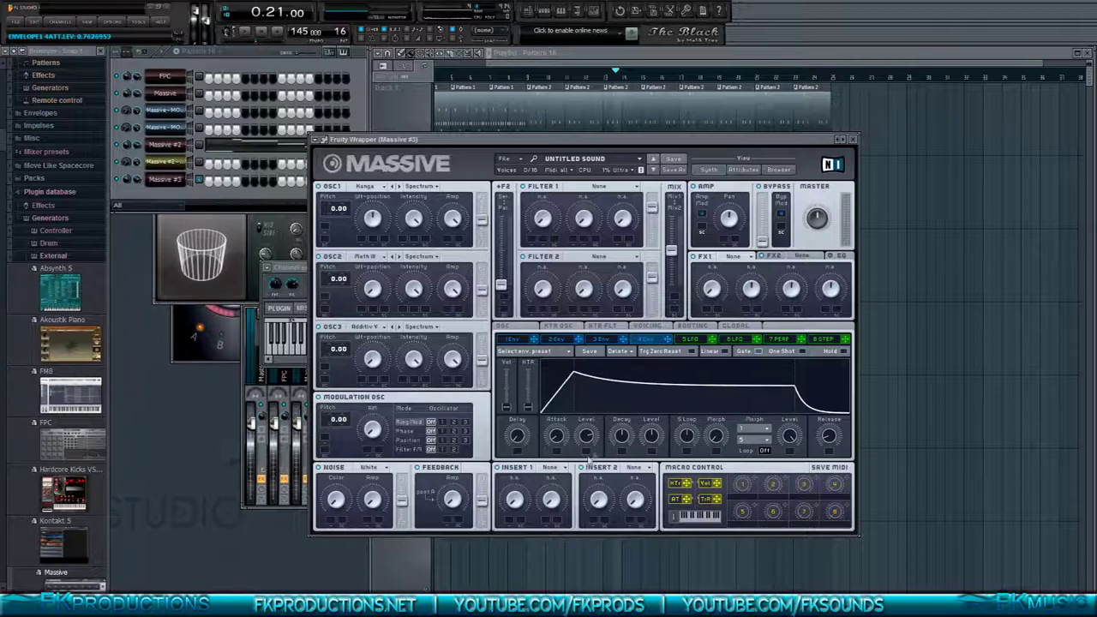
{"action": "left_click_drag", "start_coordinate": [649, 435], "coordinate": [649, 415]}
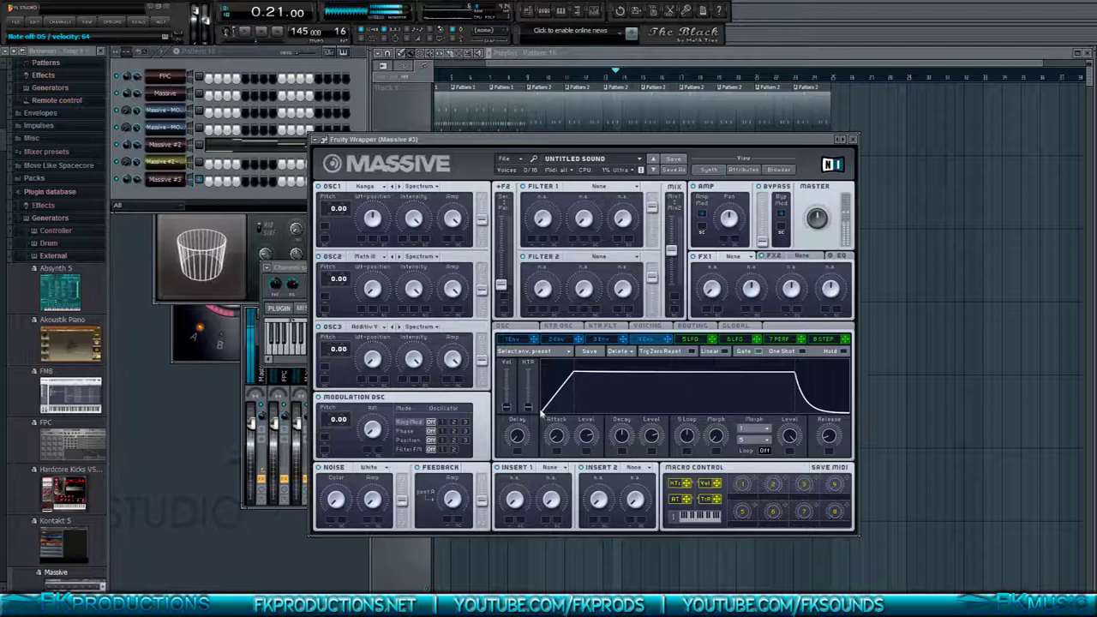
{"action": "left_click_drag", "start_coordinate": [551, 438], "coordinate": [552, 449]}
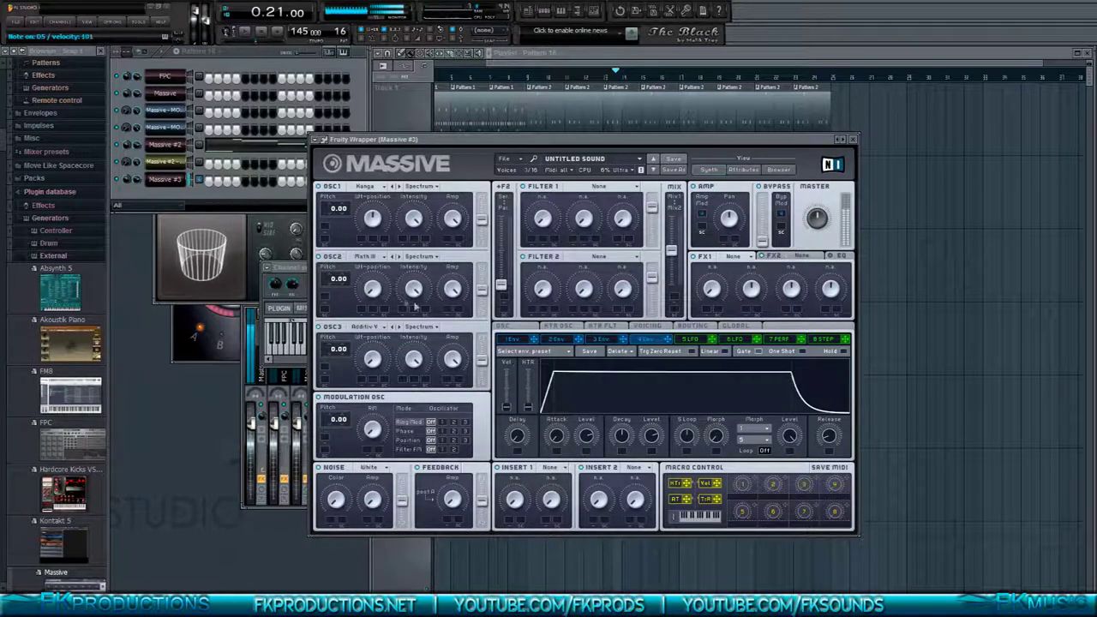
- Move Massive #3's window aside, audition a note, and set FX1 to Classic Tube and FX2 to Chorus
{"action": "left_click_drag", "start_coordinate": [380, 140], "coordinate": [464, 149]}
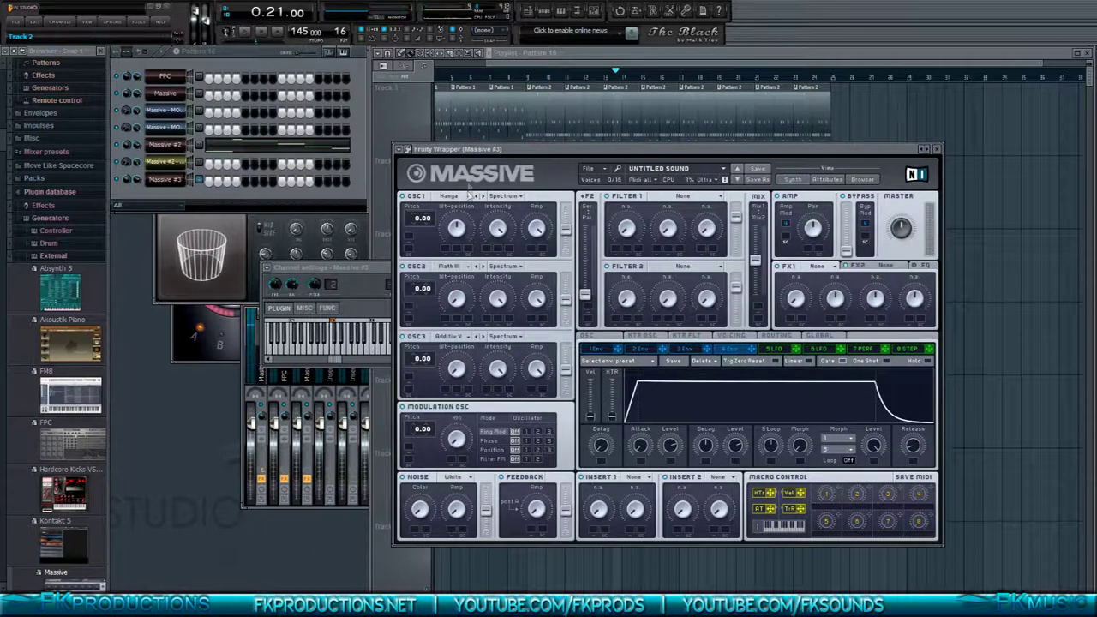
{"action": "left_click_drag", "start_coordinate": [471, 150], "coordinate": [517, 151]}
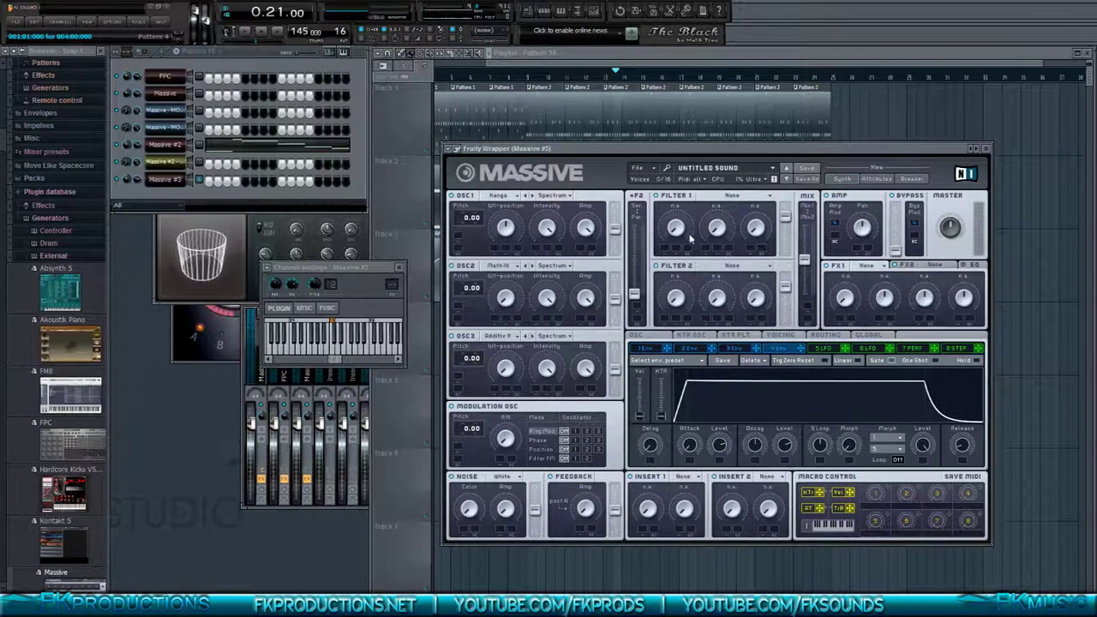
{"action": "key", "text": "w"}
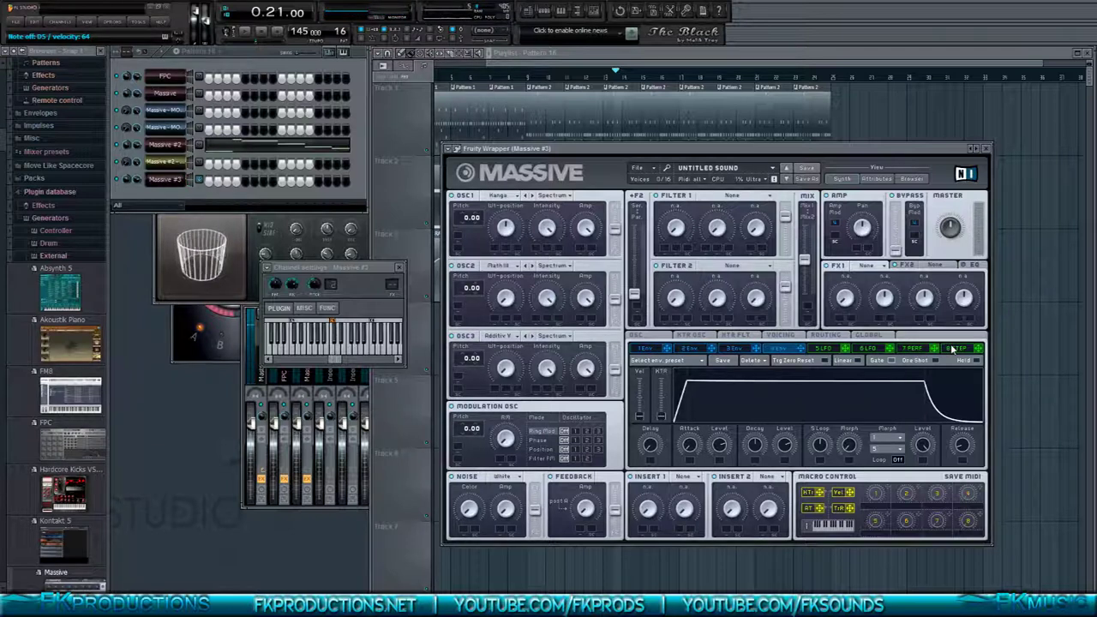
{"action": "left_click", "coordinate": [879, 268]}
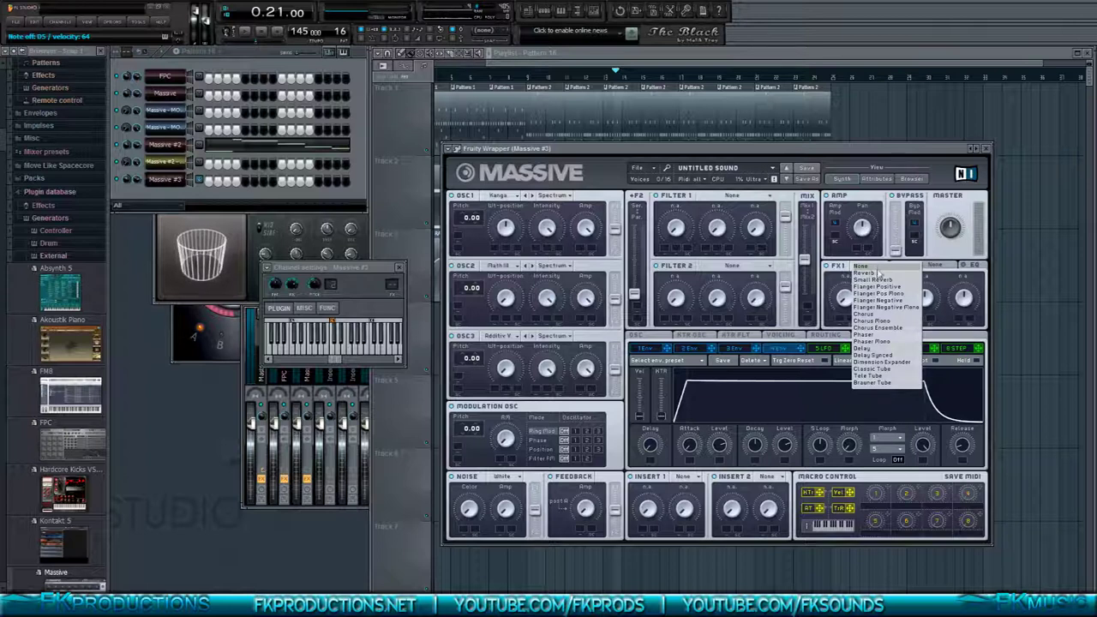
{"action": "left_click", "coordinate": [874, 370]}
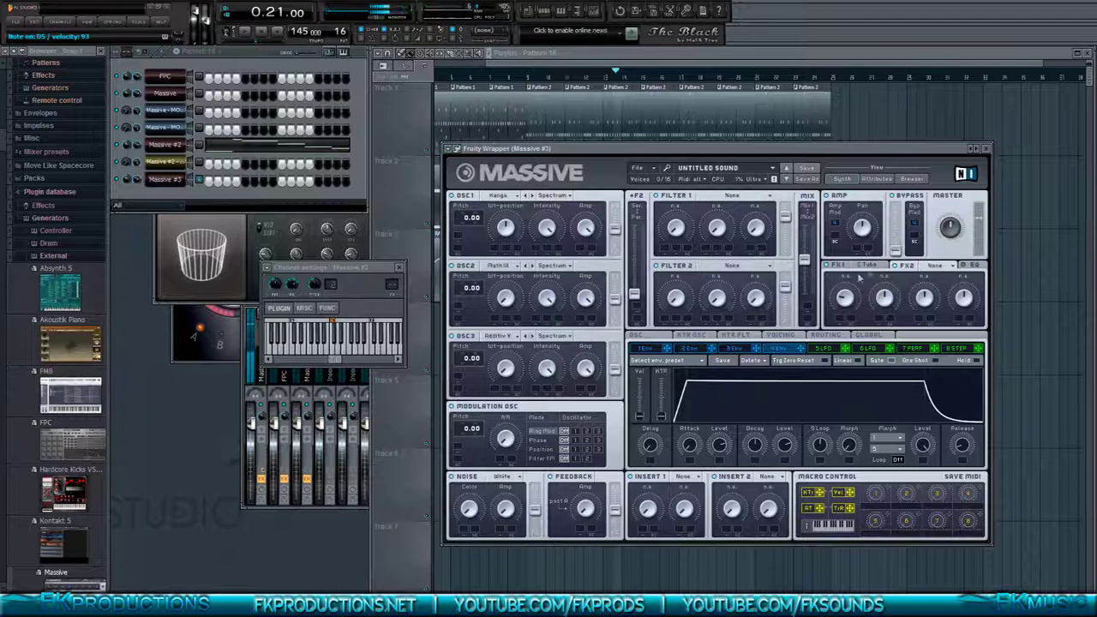
{"action": "left_click", "coordinate": [914, 267]}
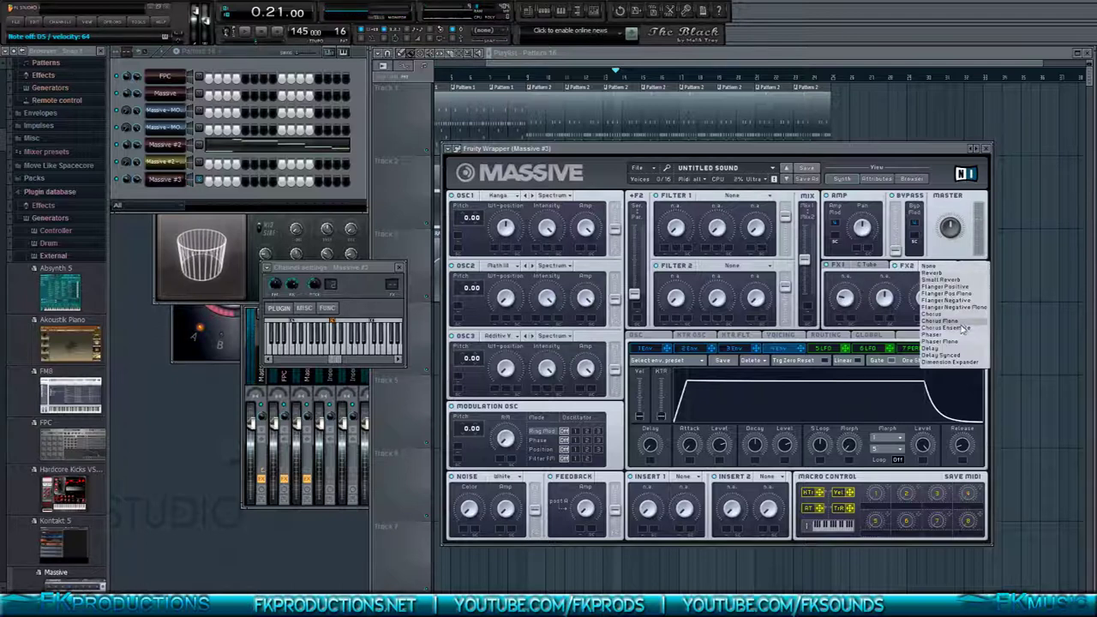
{"action": "left_click", "coordinate": [931, 314]}
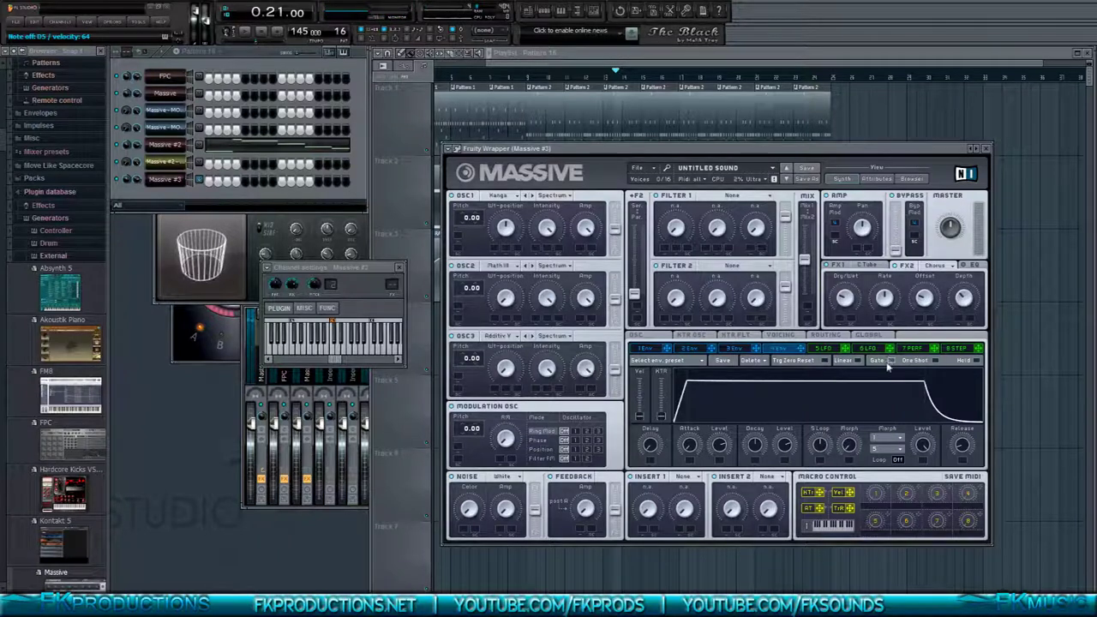
{"action": "left_click", "coordinate": [914, 349]}
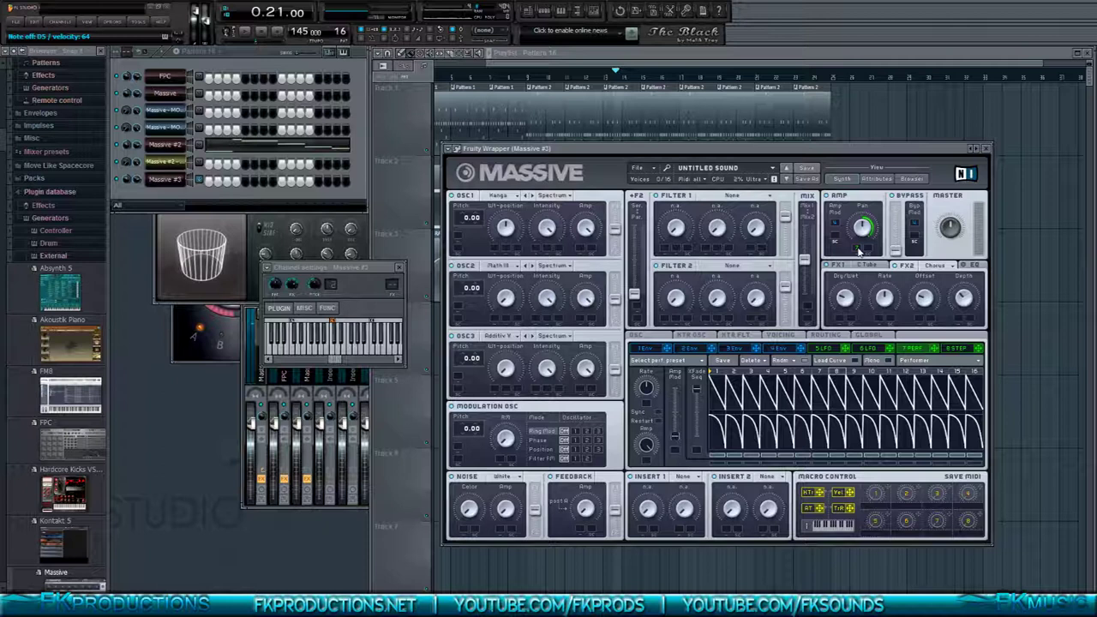
{"action": "right_click", "coordinate": [860, 250]}
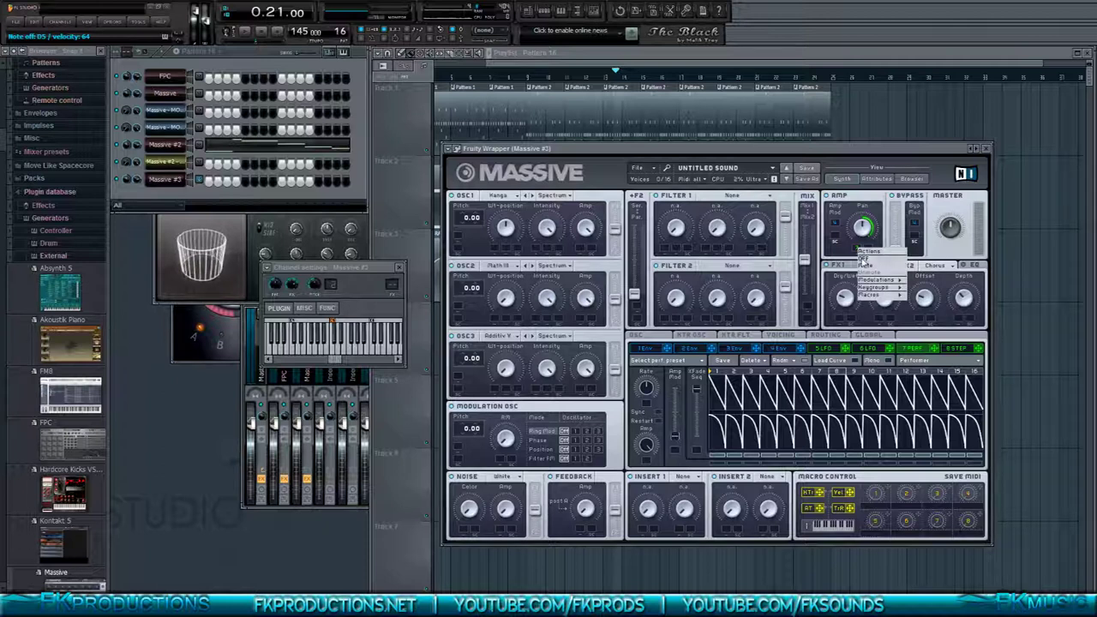
{"action": "left_click", "coordinate": [863, 260]}
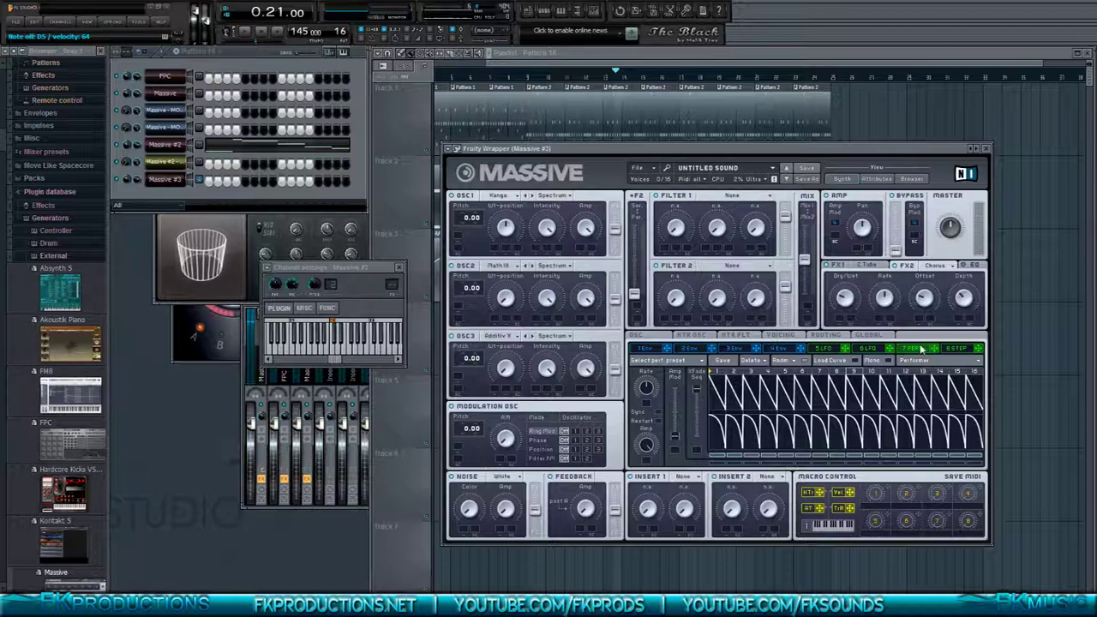
- Set Filter 1 to Lowpass 2, assign stepper 8 to modulate its cutoff, and sync the stepper to tempo at 1/8
{"action": "left_click", "coordinate": [957, 349]}
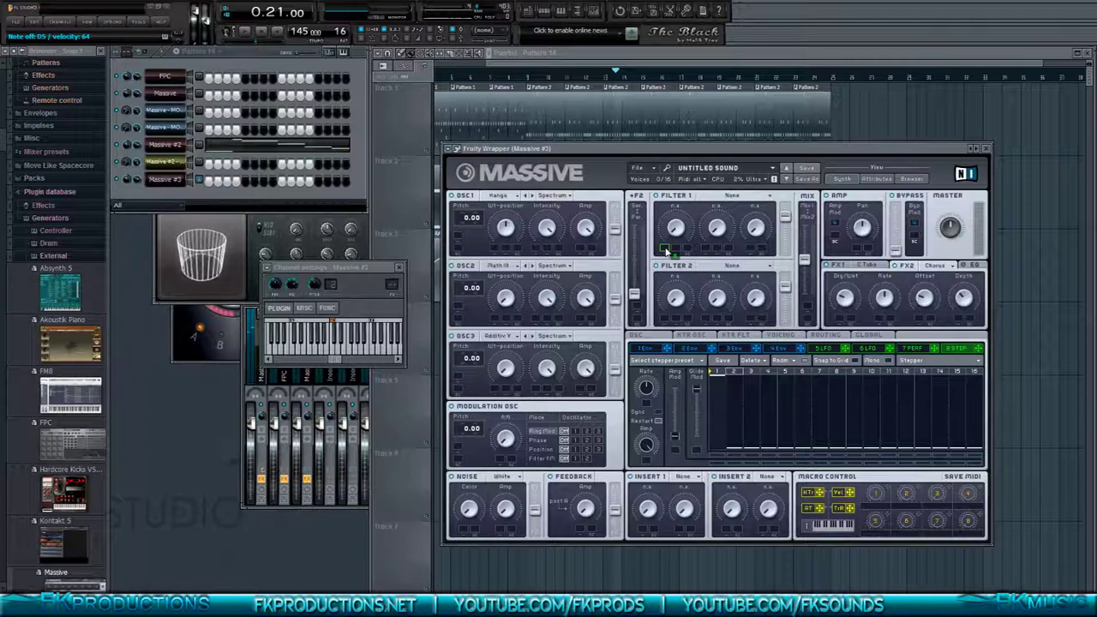
{"action": "left_click", "coordinate": [730, 196]}
{"action": "left_click", "coordinate": [720, 204]}
{"action": "left_click_drag", "start_coordinate": [665, 250], "coordinate": [679, 161]}
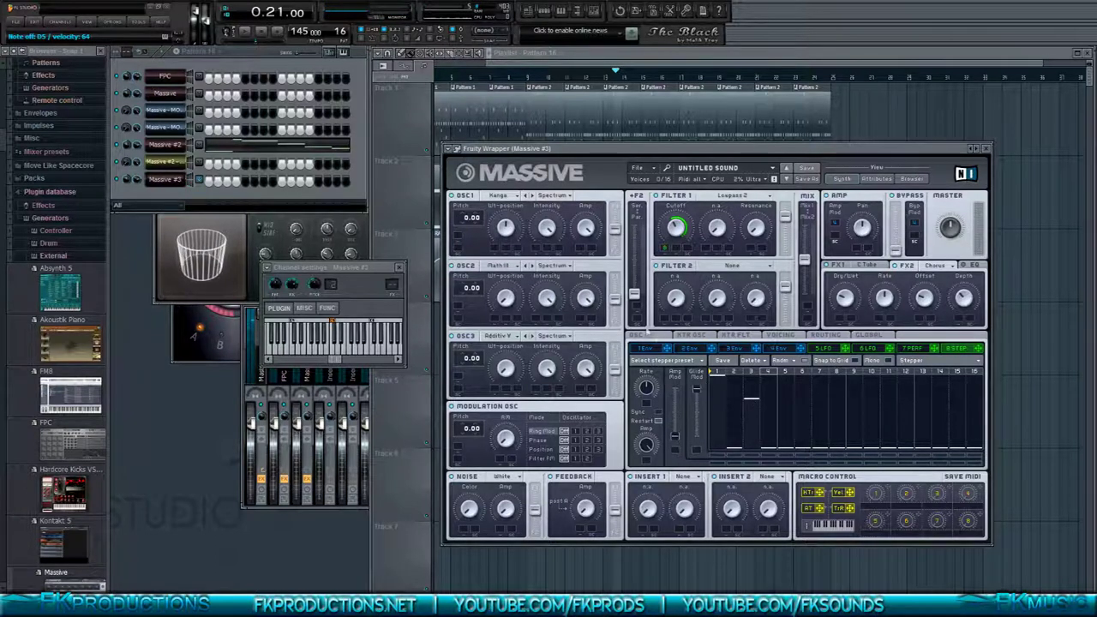
{"action": "left_click", "coordinate": [654, 413]}
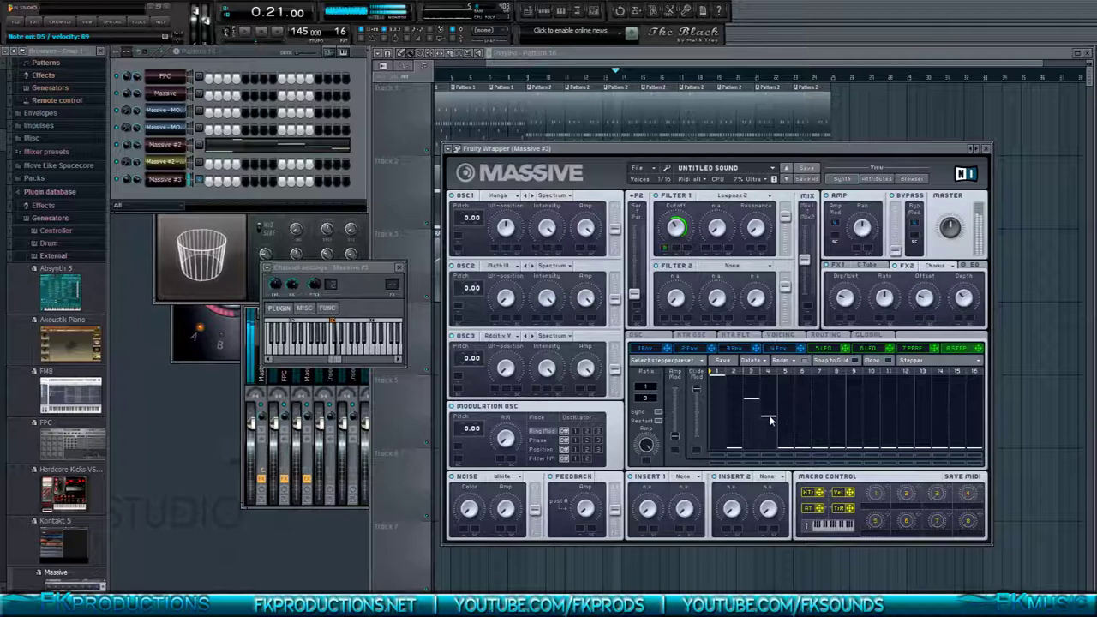
- Shape stepper 8's first eight steps, with steps 5 and 7 at full height and steps 3, 4 and 8 at intermediate levels
{"action": "left_click", "coordinate": [820, 400]}
{"action": "left_click", "coordinate": [838, 414]}
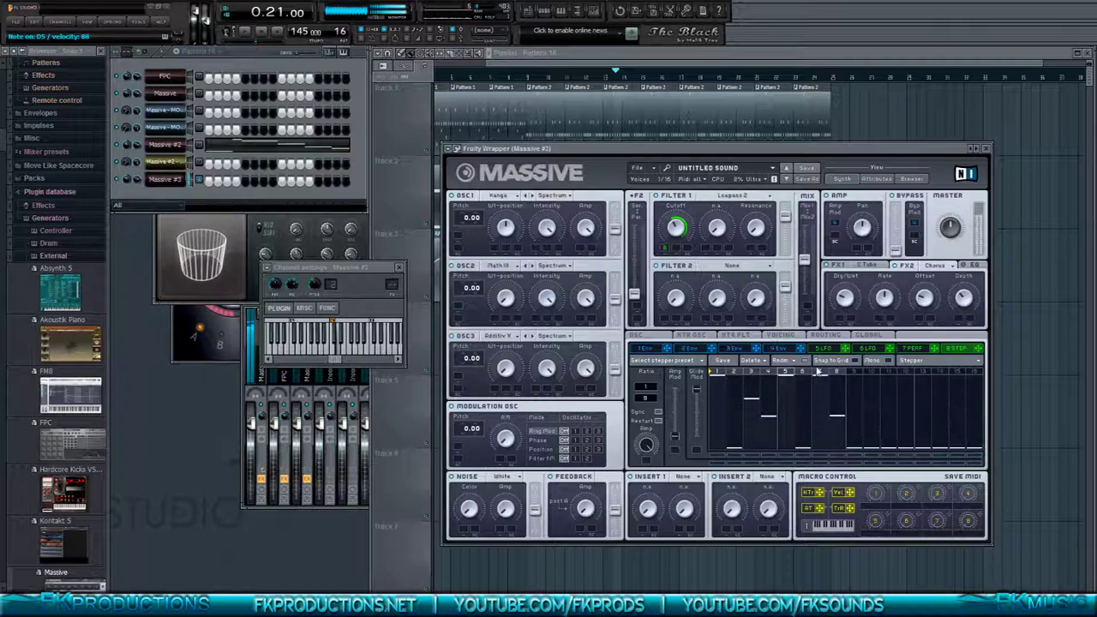
{"action": "left_click", "coordinate": [754, 417]}
{"action": "left_click", "coordinate": [768, 435]}
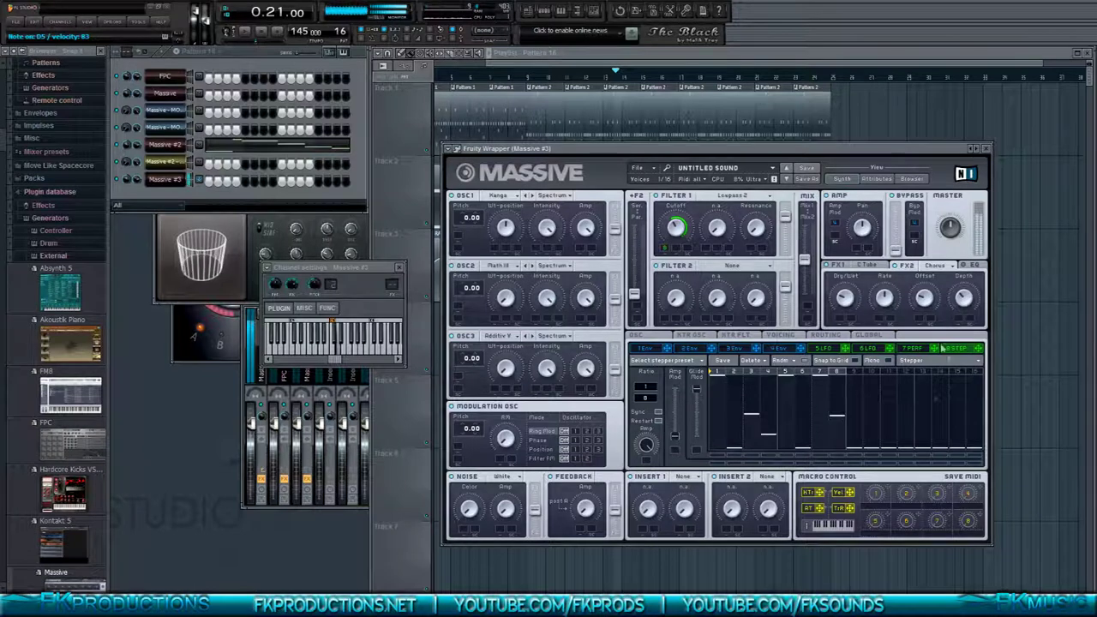
{"action": "left_click_drag", "start_coordinate": [838, 419], "coordinate": [840, 403]}
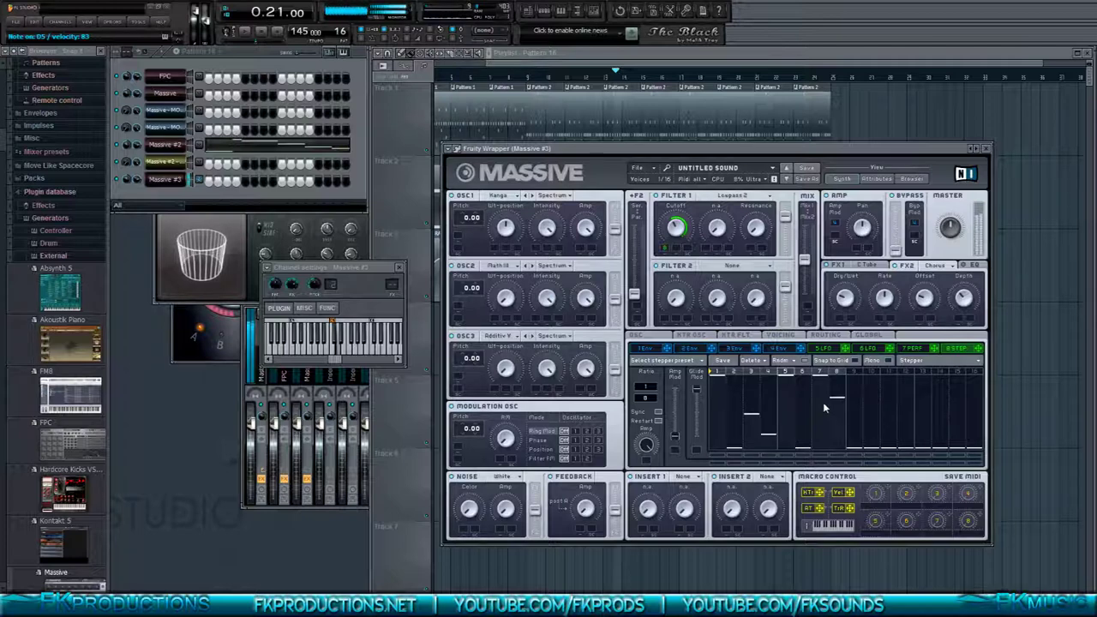
- Shift Massive #3's window further aside and set the noise type to Paper
{"action": "left_click_drag", "start_coordinate": [595, 148], "coordinate": [659, 149]}
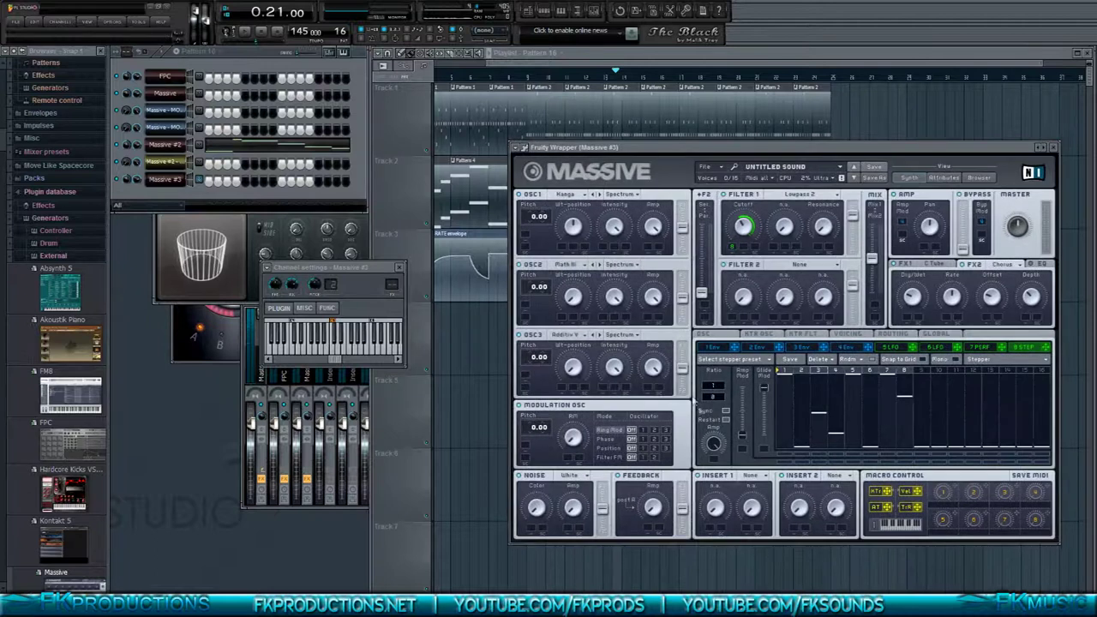
{"action": "left_click", "coordinate": [572, 476]}
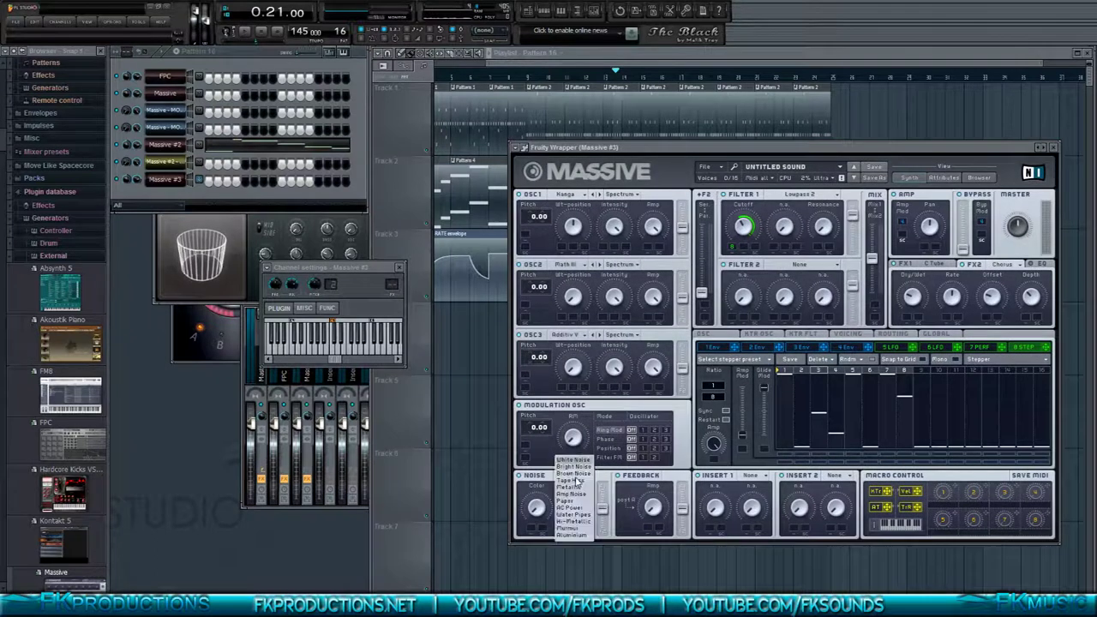
{"action": "left_click", "coordinate": [571, 500]}
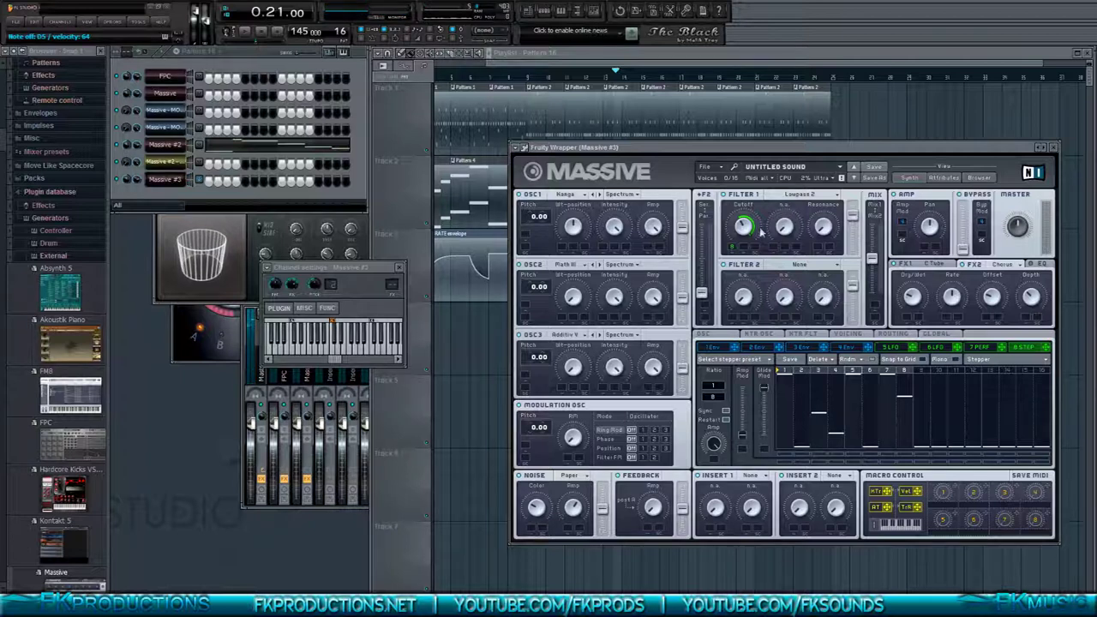
- Assign envelope 1 to the pitch of all three oscillators with an amount of 12.00, audition it, and lengthen the envelope's attack
{"action": "left_click", "coordinate": [720, 347]}
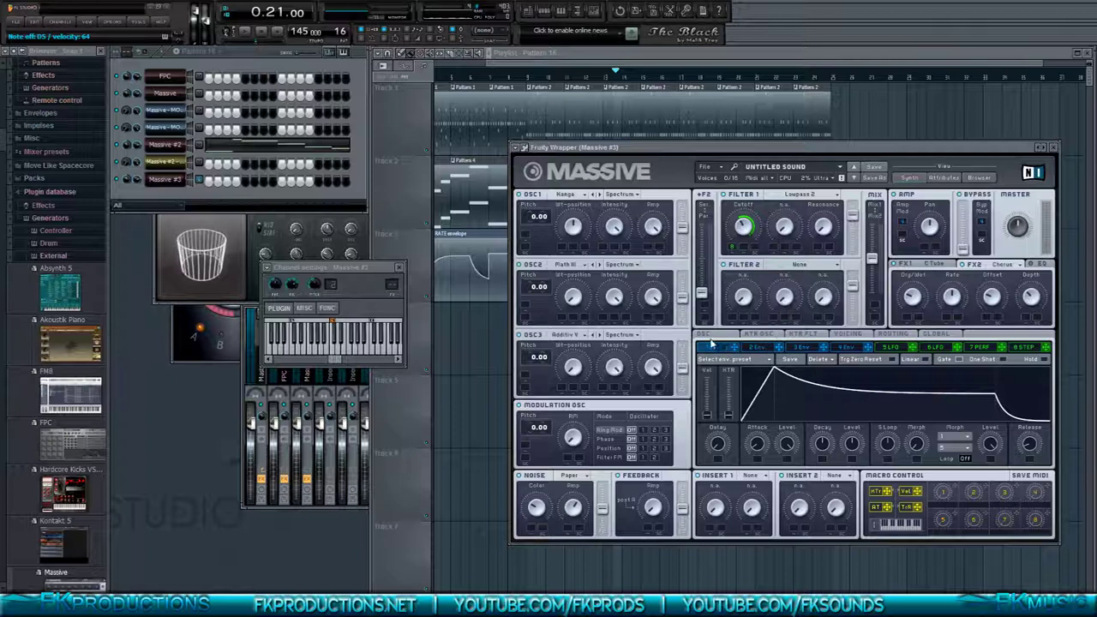
{"action": "left_click_drag", "start_coordinate": [711, 341], "coordinate": [525, 236]}
{"action": "left_click_drag", "start_coordinate": [739, 350], "coordinate": [538, 305]}
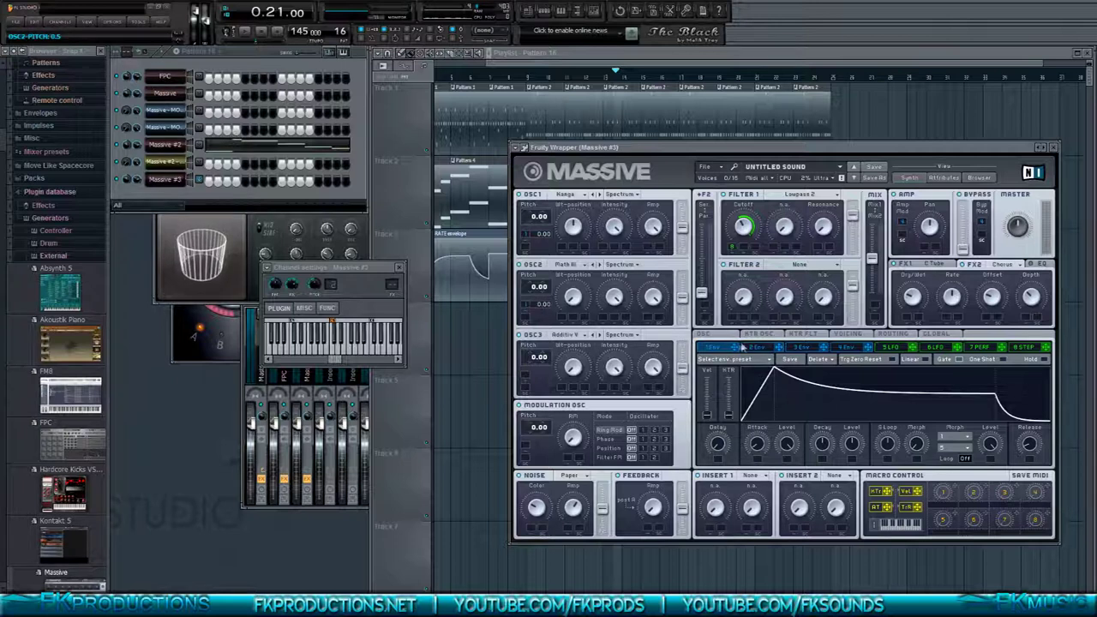
{"action": "left_click_drag", "start_coordinate": [739, 350], "coordinate": [527, 378]}
{"action": "left_click_drag", "start_coordinate": [529, 237], "coordinate": [526, 232]}
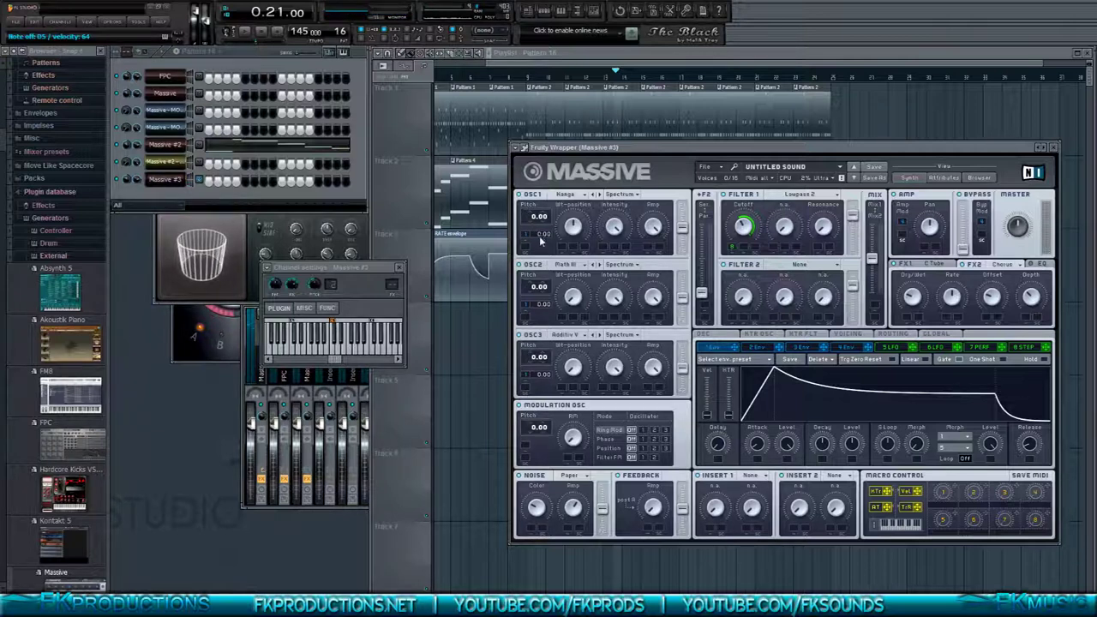
{"action": "left_click", "coordinate": [543, 224]}
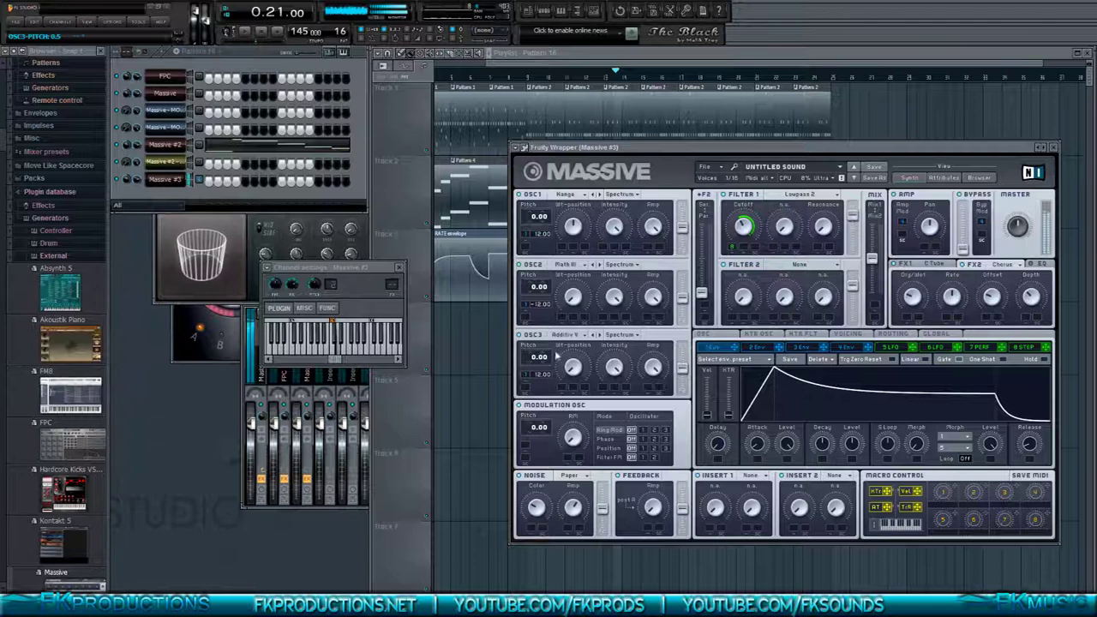
{"action": "key", "text": "w"}
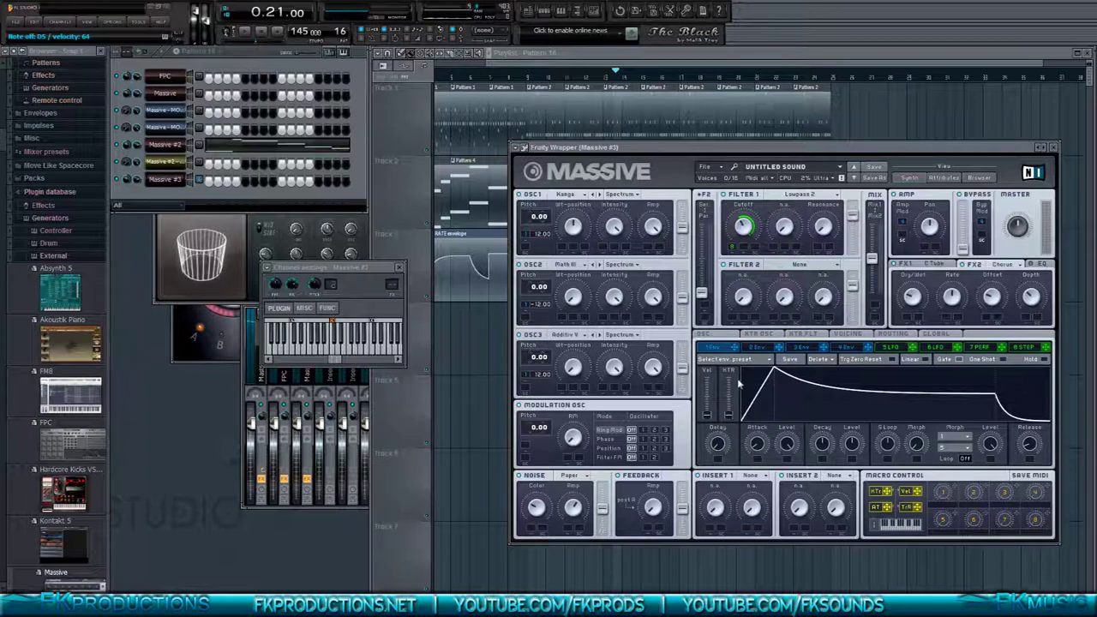
{"action": "left_click_drag", "start_coordinate": [758, 444], "coordinate": [758, 442]}
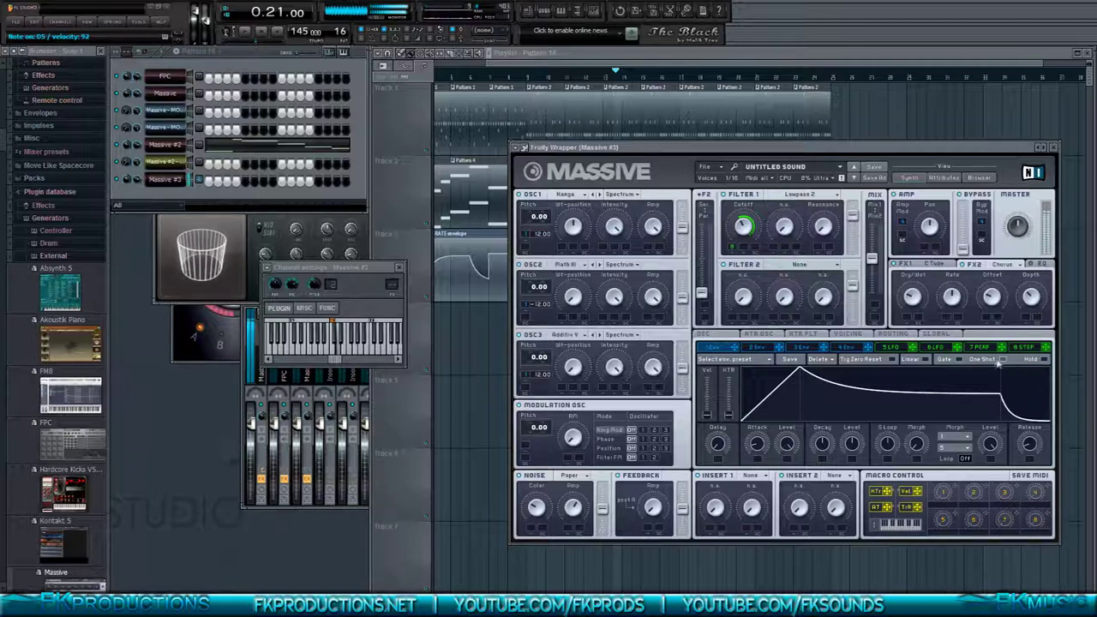
- Try envelope 1's Linear option on and off while auditioning a note
{"action": "left_click", "coordinate": [928, 359]}
{"action": "left_click", "coordinate": [928, 359]}
{"action": "left_click", "coordinate": [929, 359]}
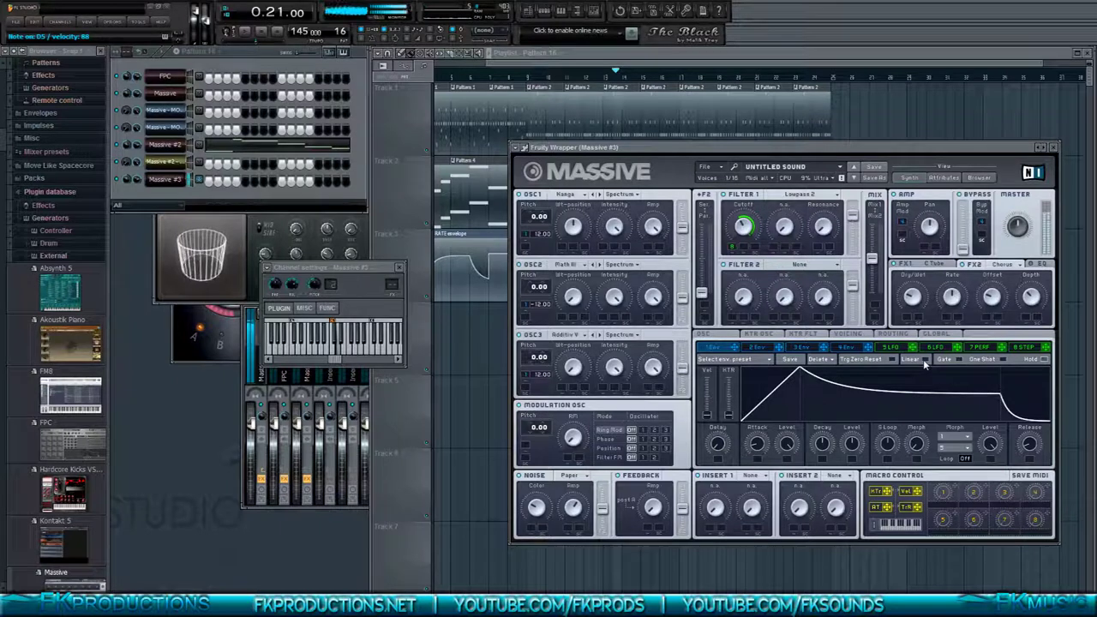
{"action": "left_click", "coordinate": [924, 360]}
{"action": "left_click", "coordinate": [925, 360]}
{"action": "left_click", "coordinate": [925, 360]}
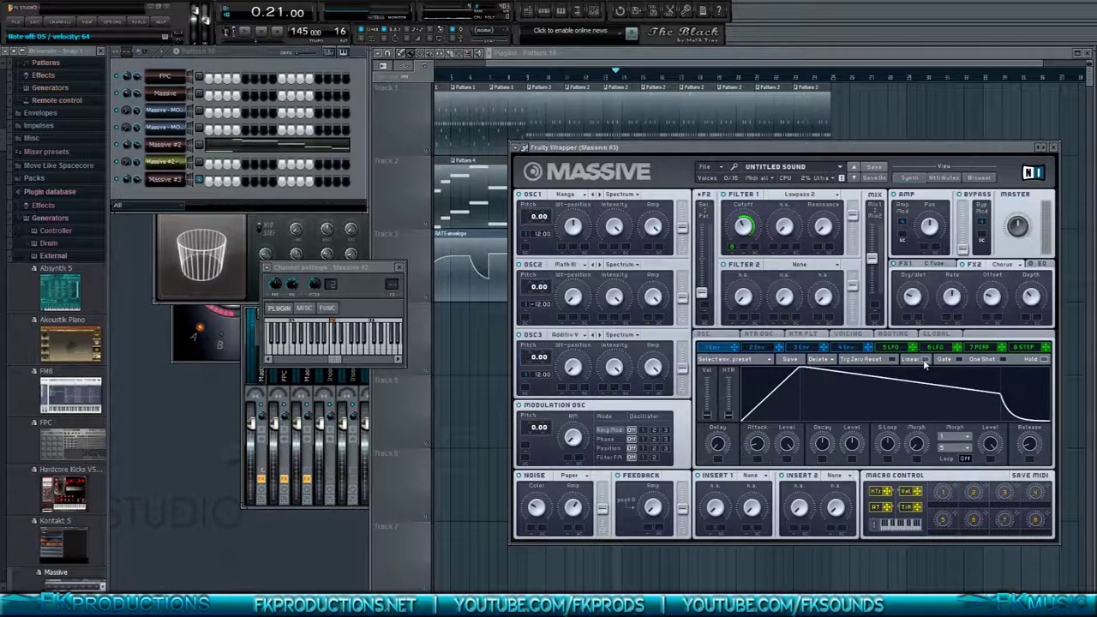
{"action": "left_click", "coordinate": [923, 360]}
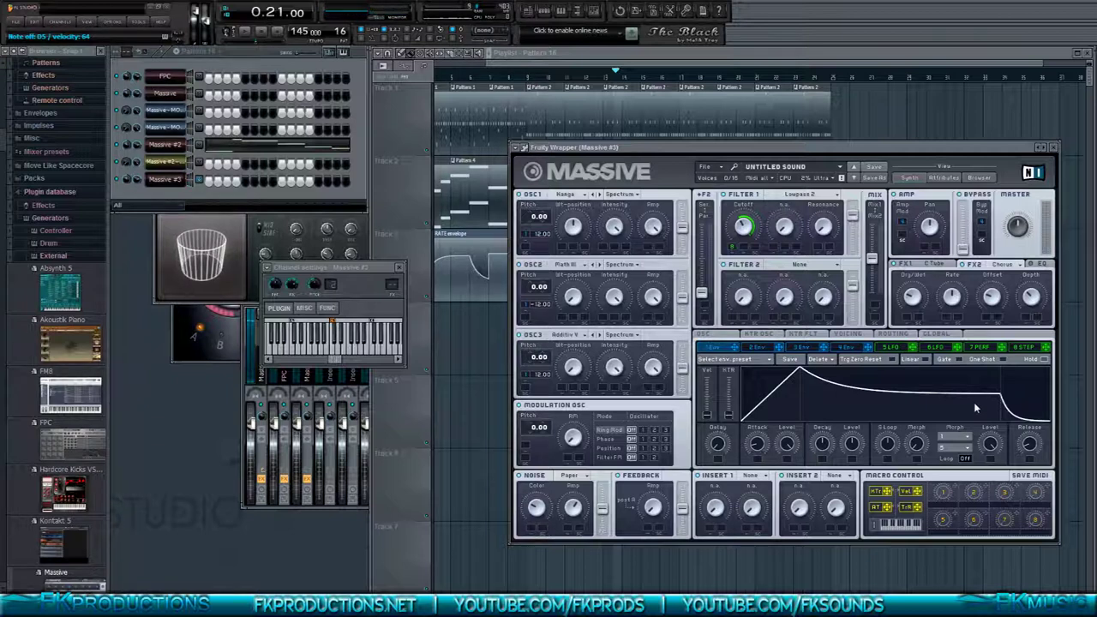
- Reshape envelope 1 with a longer release, a high decay level, a slower attack, and an attack level slightly below the decay level
{"action": "left_click_drag", "start_coordinate": [1031, 435], "coordinate": [992, 461]}
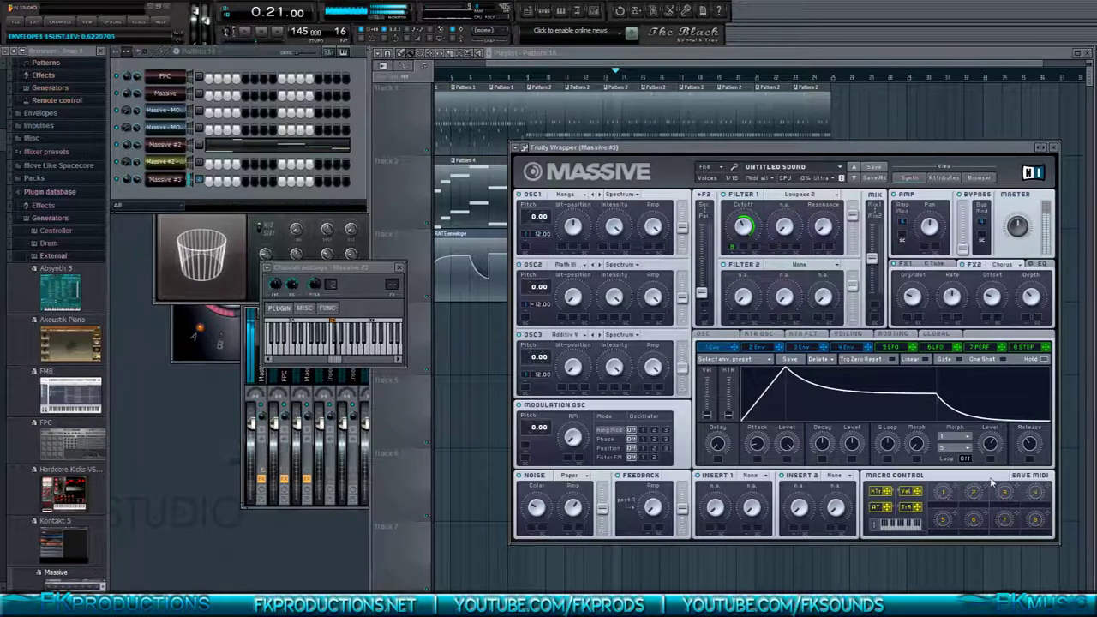
{"action": "left_click_drag", "start_coordinate": [920, 446], "coordinate": [857, 400]}
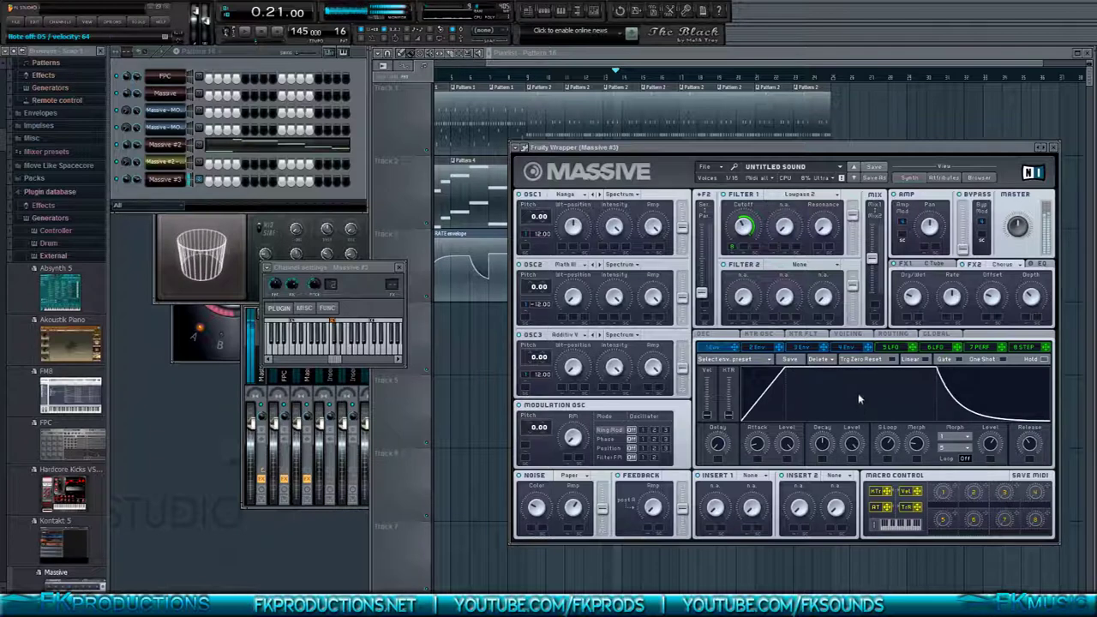
{"action": "left_click_drag", "start_coordinate": [854, 443], "coordinate": [855, 458]}
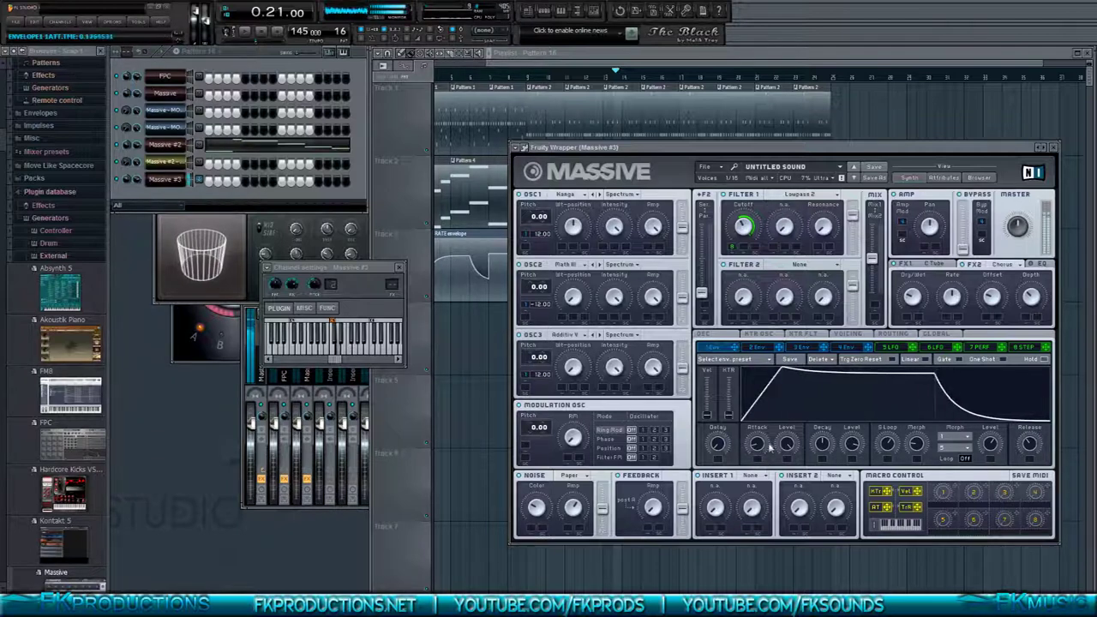
{"action": "left_click_drag", "start_coordinate": [787, 442], "coordinate": [792, 480]}
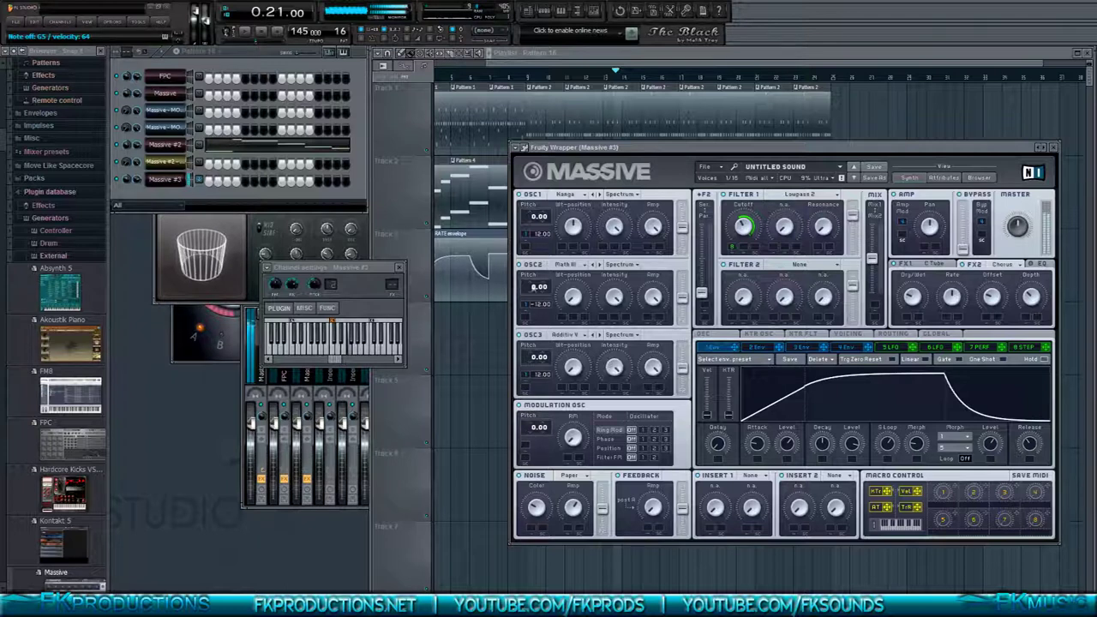
- Try envelope 1's pitch modulation at -12.00 and settle on -6.00 for all three oscillators
{"action": "left_click_drag", "start_coordinate": [538, 243], "coordinate": [540, 271]}
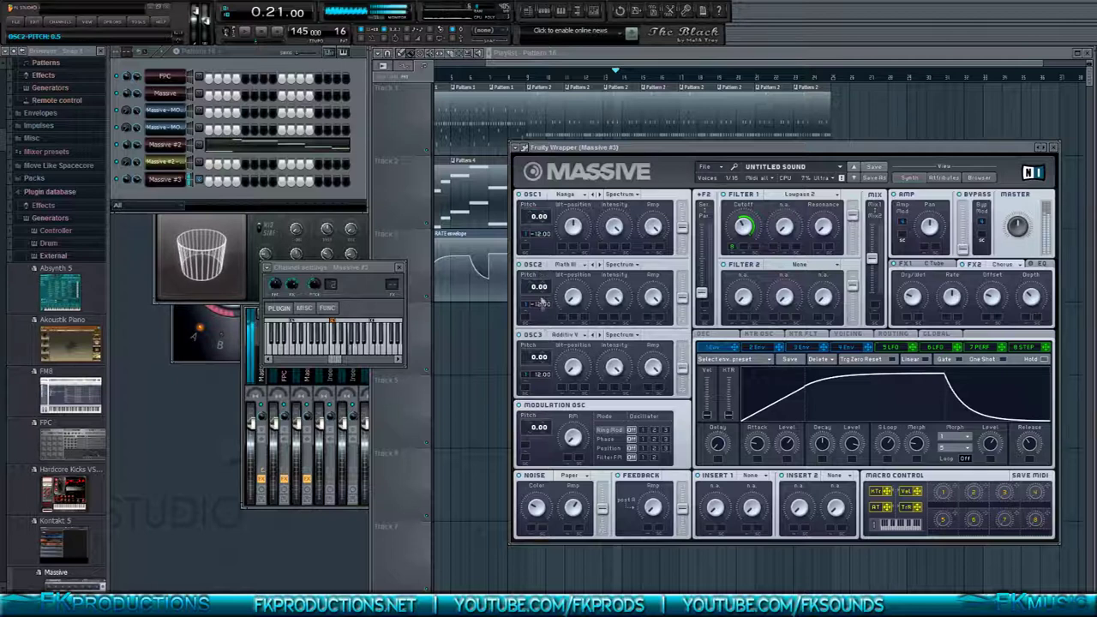
{"action": "left_click_drag", "start_coordinate": [540, 381], "coordinate": [539, 391]}
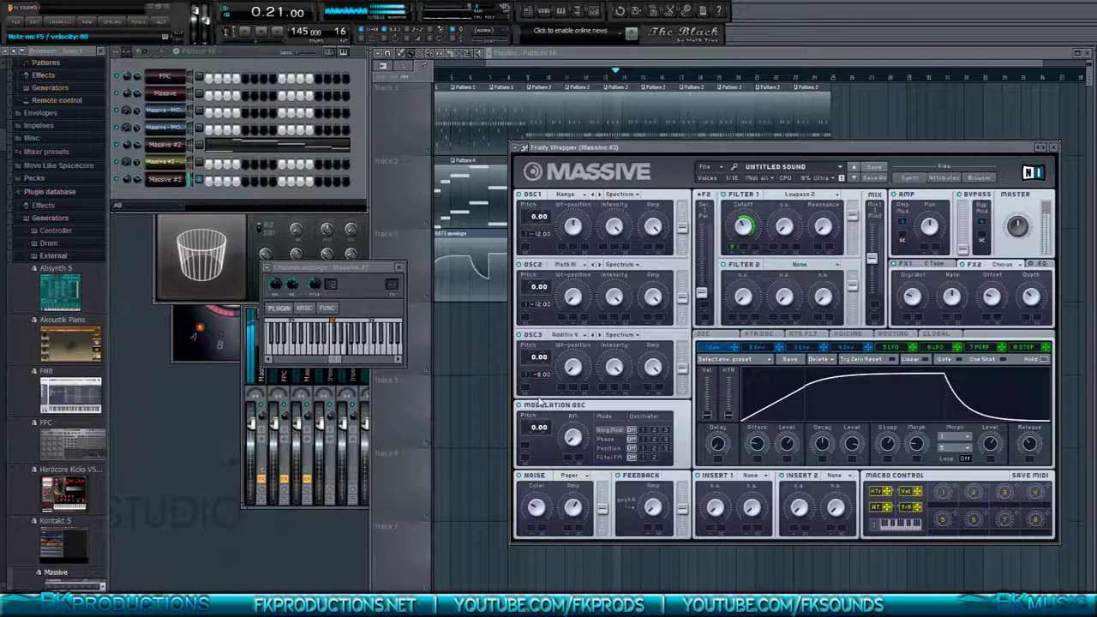
{"action": "left_click_drag", "start_coordinate": [540, 404], "coordinate": [540, 406]}
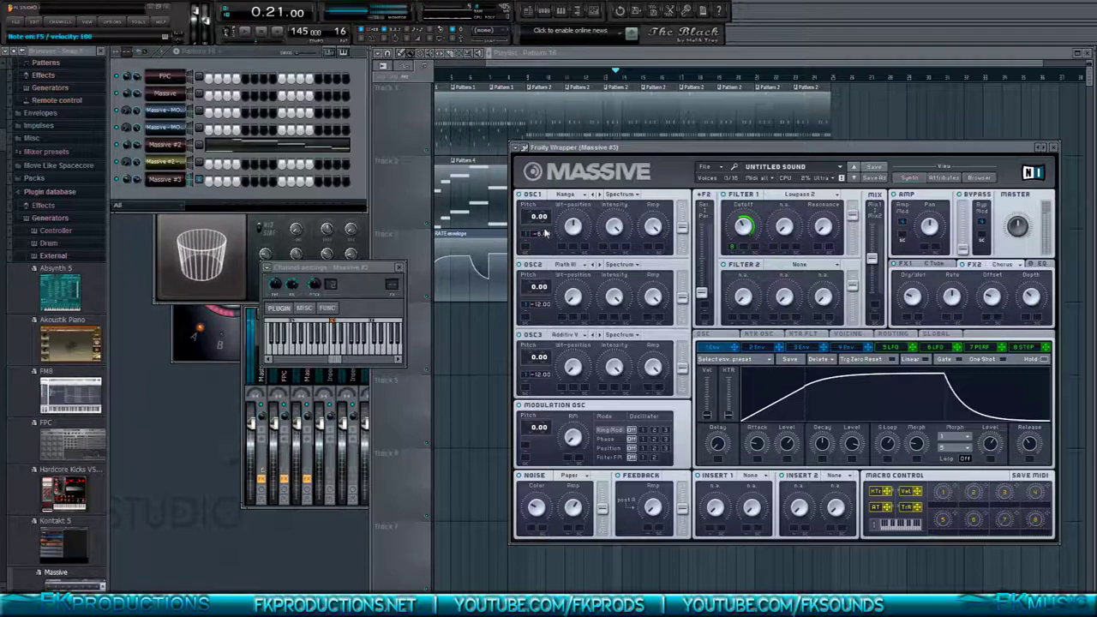
{"action": "left_click", "coordinate": [540, 305]}
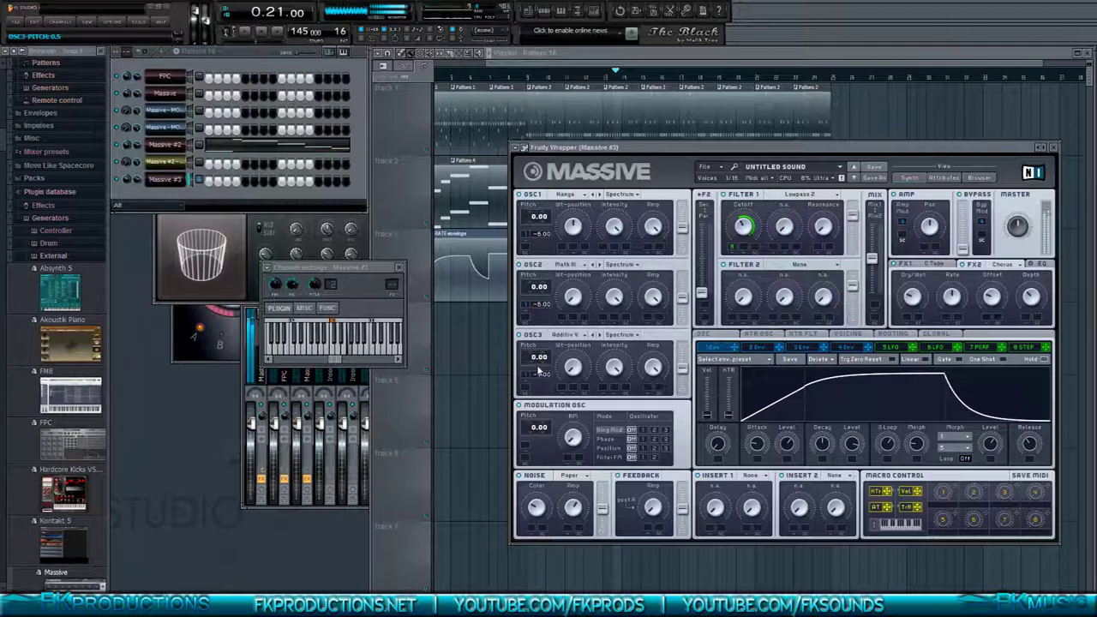
{"action": "left_click_drag", "start_coordinate": [541, 377], "coordinate": [540, 381]}
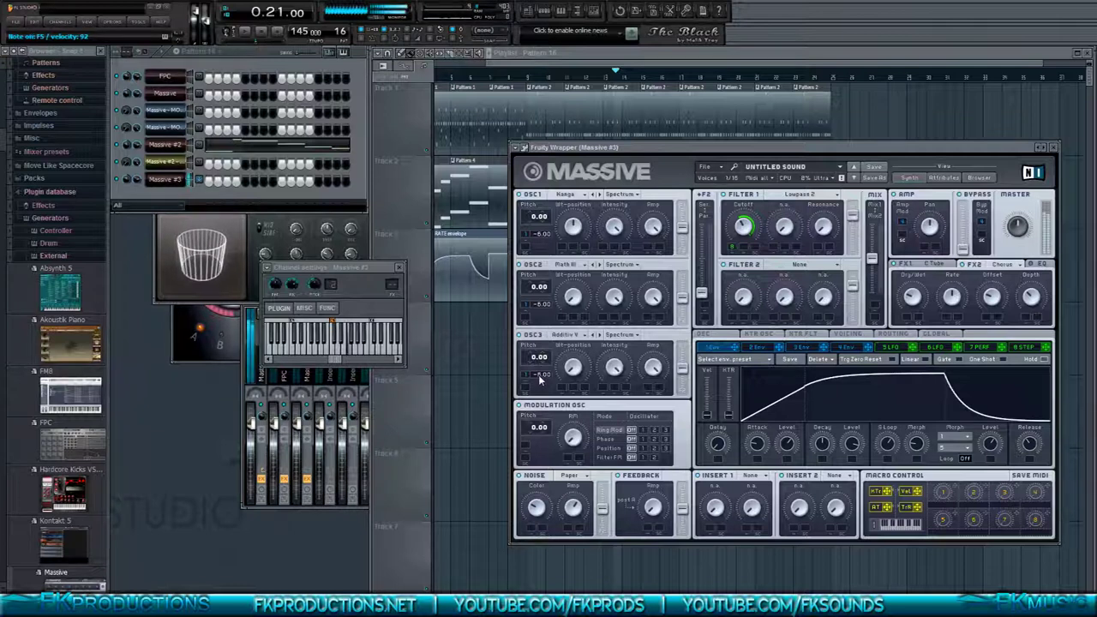
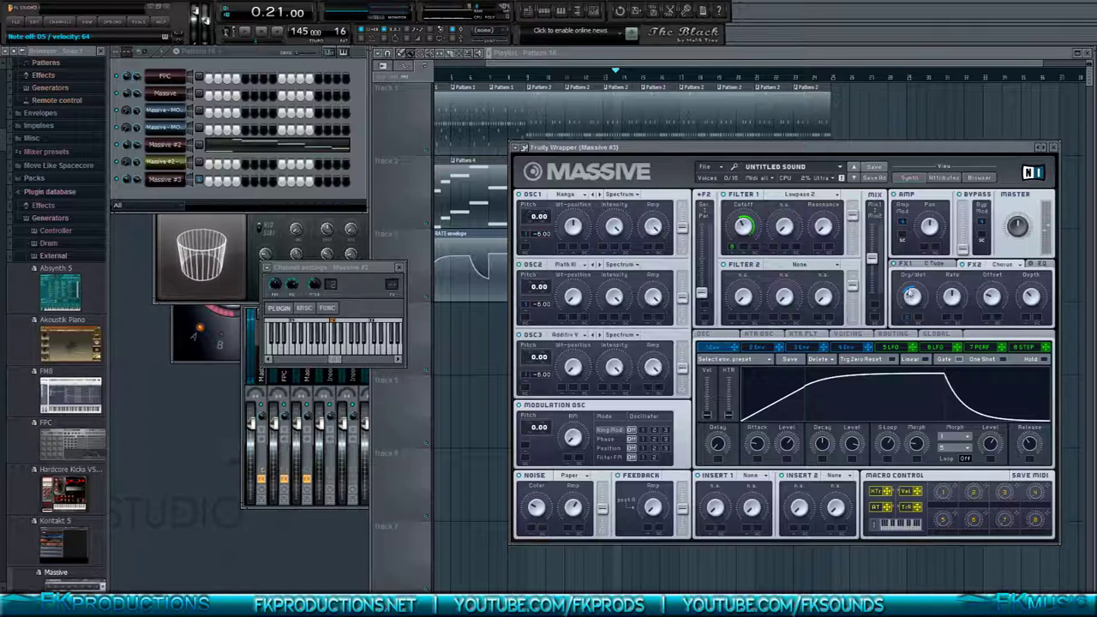
- Adjust the envelope modulation range on the FX2 chorus Dry/Wet and lengthen the attack of envelope 2
{"action": "left_click_drag", "start_coordinate": [914, 300], "coordinate": [914, 334]}
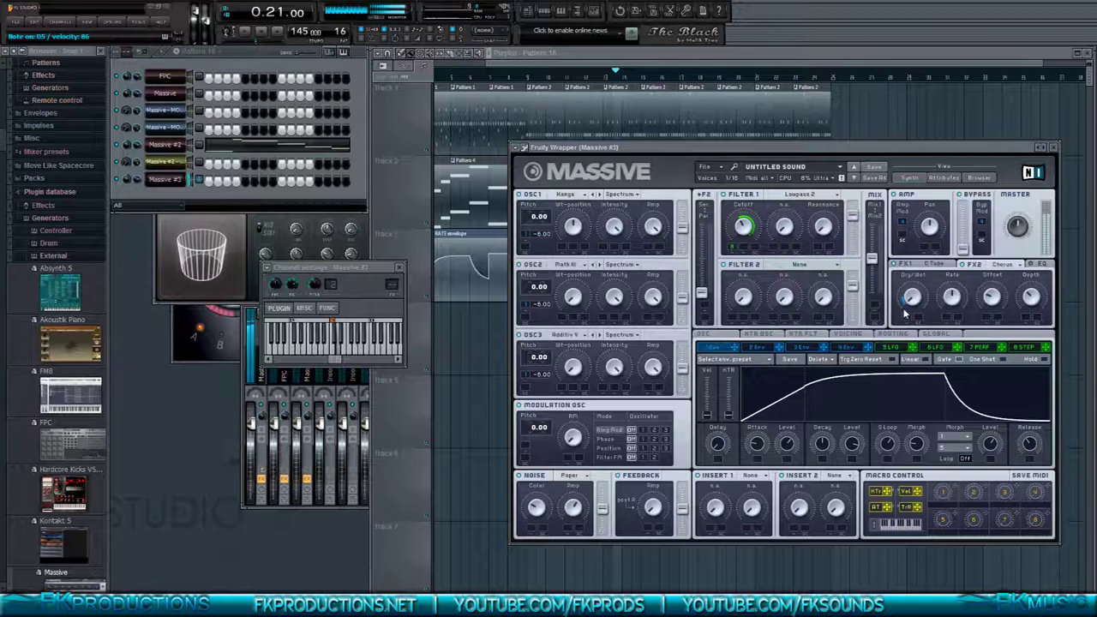
{"action": "left_click_drag", "start_coordinate": [910, 306], "coordinate": [917, 272]}
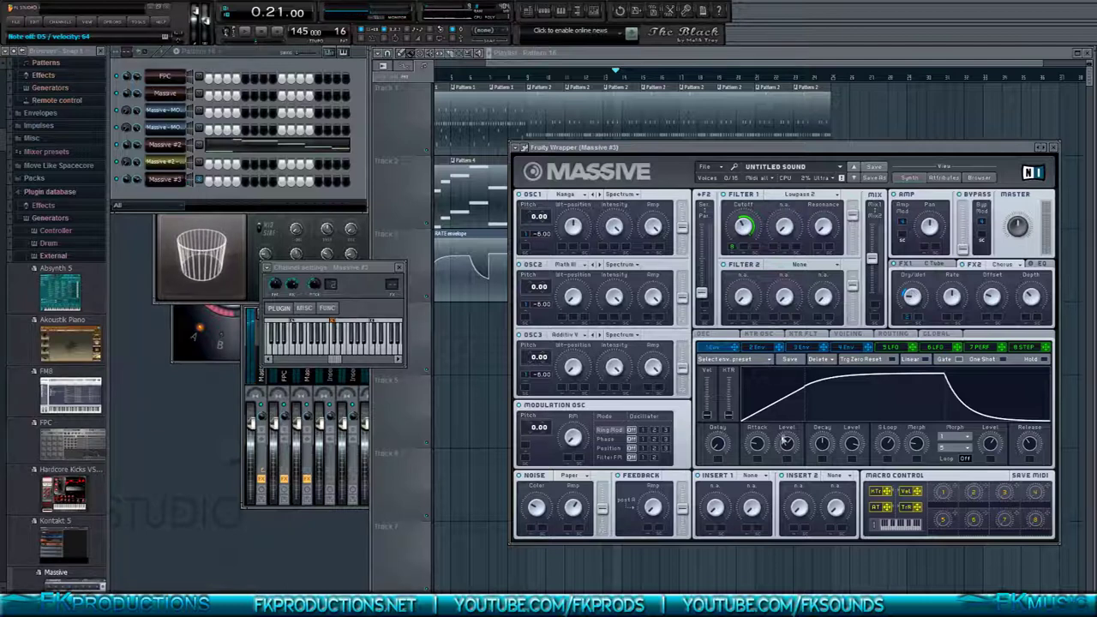
{"action": "left_click", "coordinate": [765, 349]}
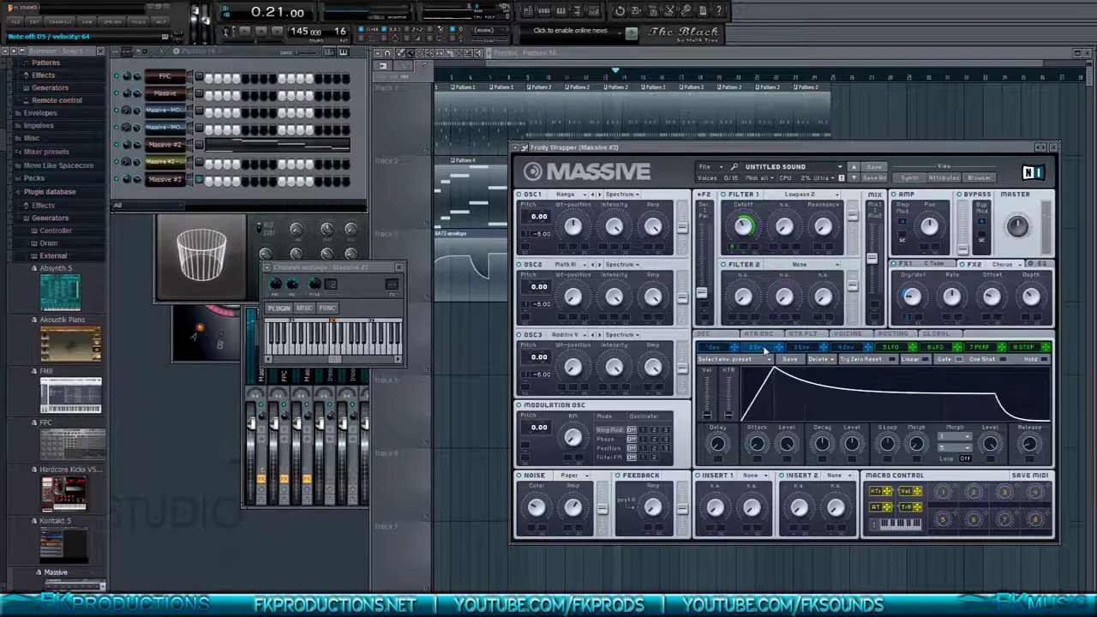
{"action": "left_click_drag", "start_coordinate": [756, 446], "coordinate": [756, 426]}
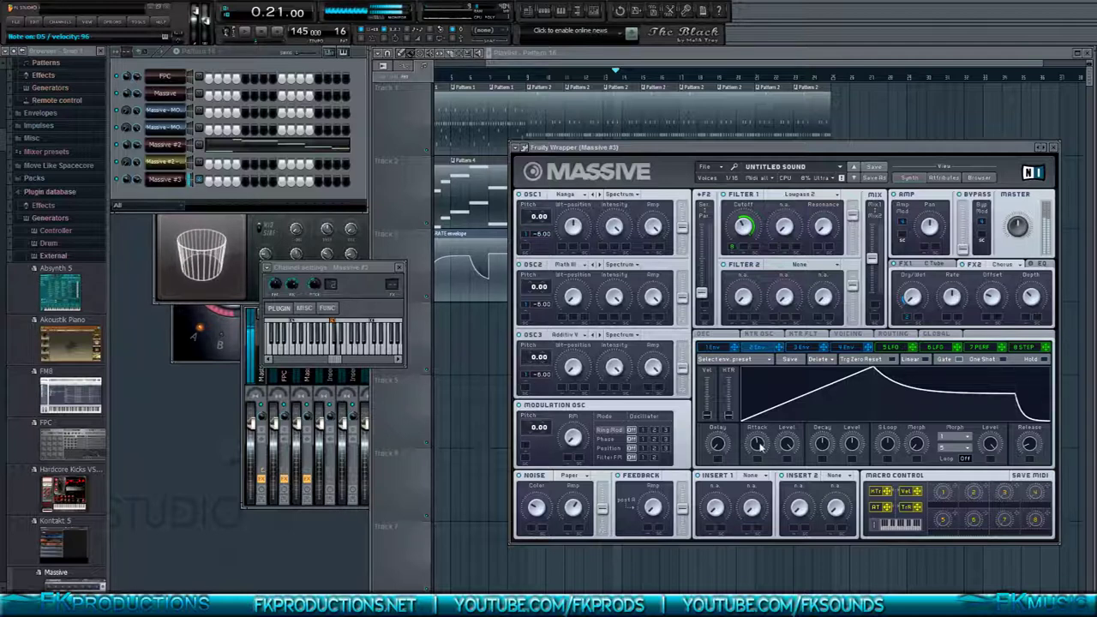
{"action": "mouse_move", "coordinate": [757, 443]}
{"action": "left_mouse_down"}
{"action": "mouse_move", "coordinate": [764, 477]}
{"action": "mouse_move", "coordinate": [758, 433]}
{"action": "left_mouse_up"}
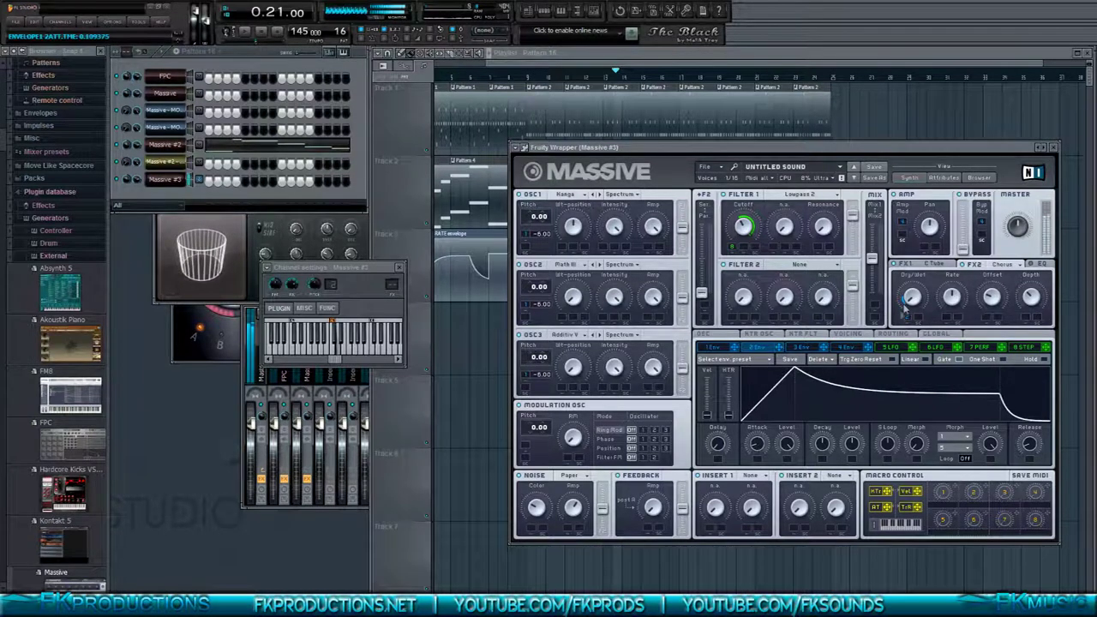
- Widen the chorus Dry/Wet modulation to almost the full range and give envelope 2 a long attack
{"action": "left_click_drag", "start_coordinate": [909, 321], "coordinate": [910, 240]}
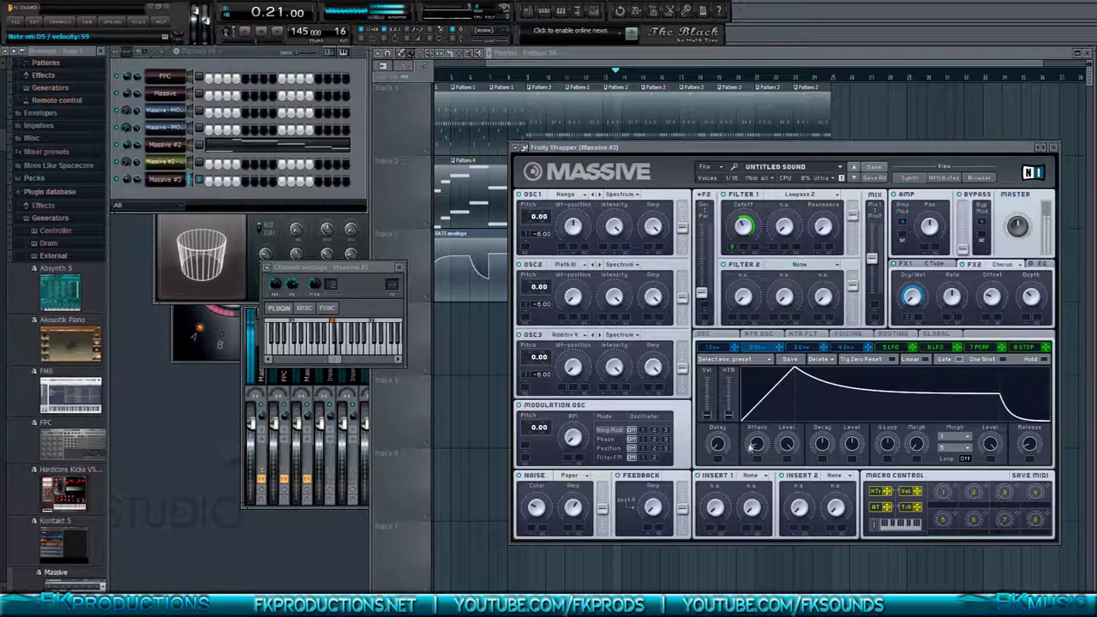
{"action": "left_click_drag", "start_coordinate": [757, 443], "coordinate": [757, 422]}
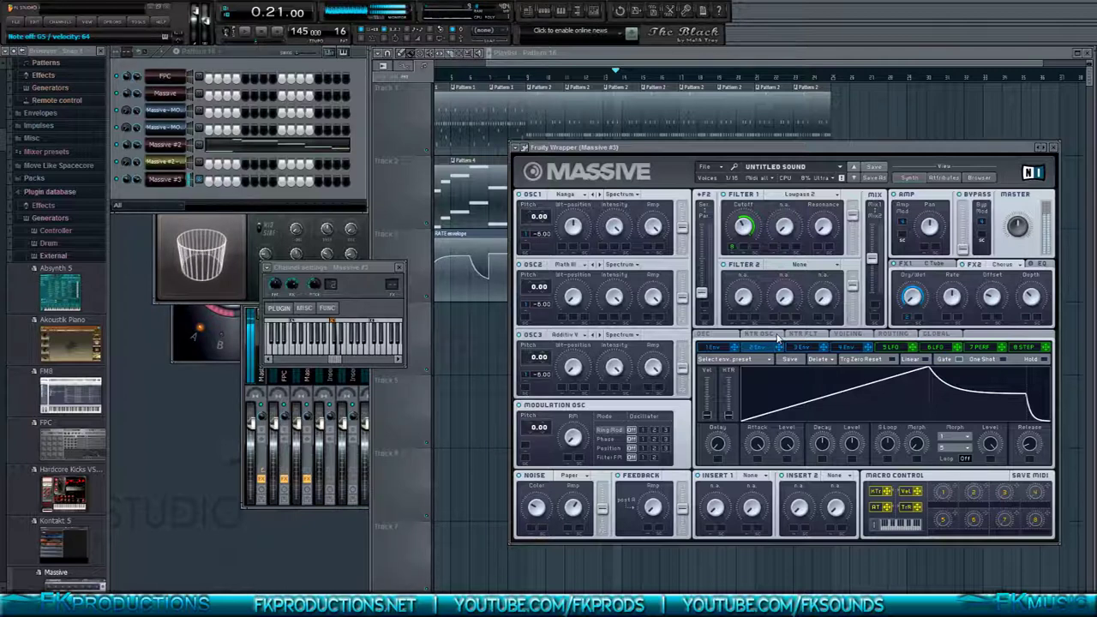
{"action": "left_click_drag", "start_coordinate": [759, 446], "coordinate": [762, 478]}
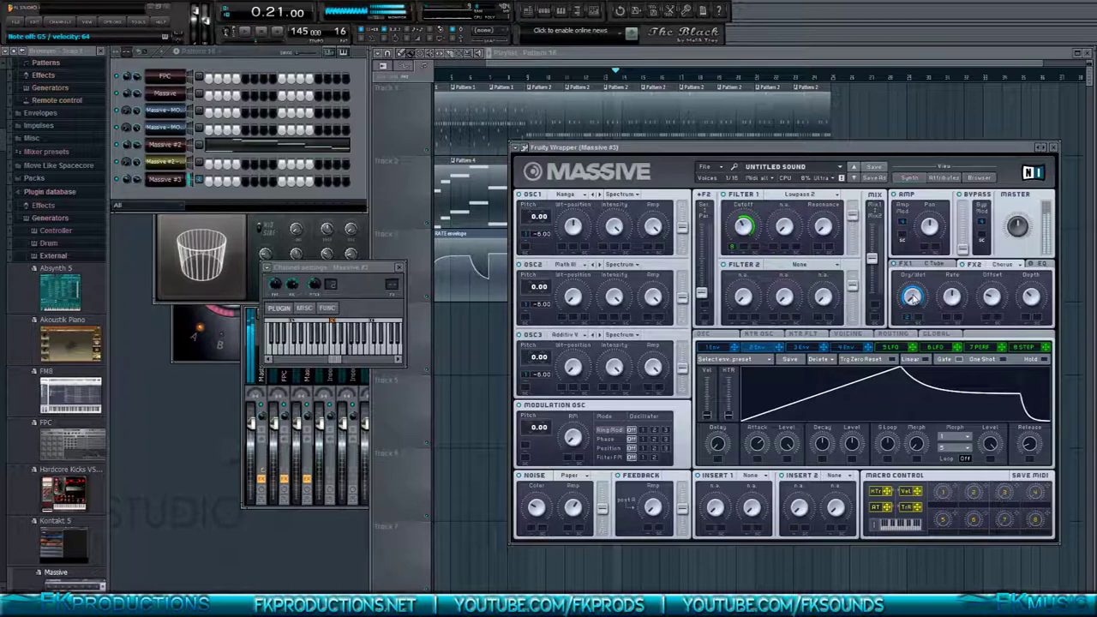
- Check the stepper and the Massive #2 piano roll notes, and audition the song with the Massive #3 channel selected
{"action": "left_click", "coordinate": [1026, 347]}
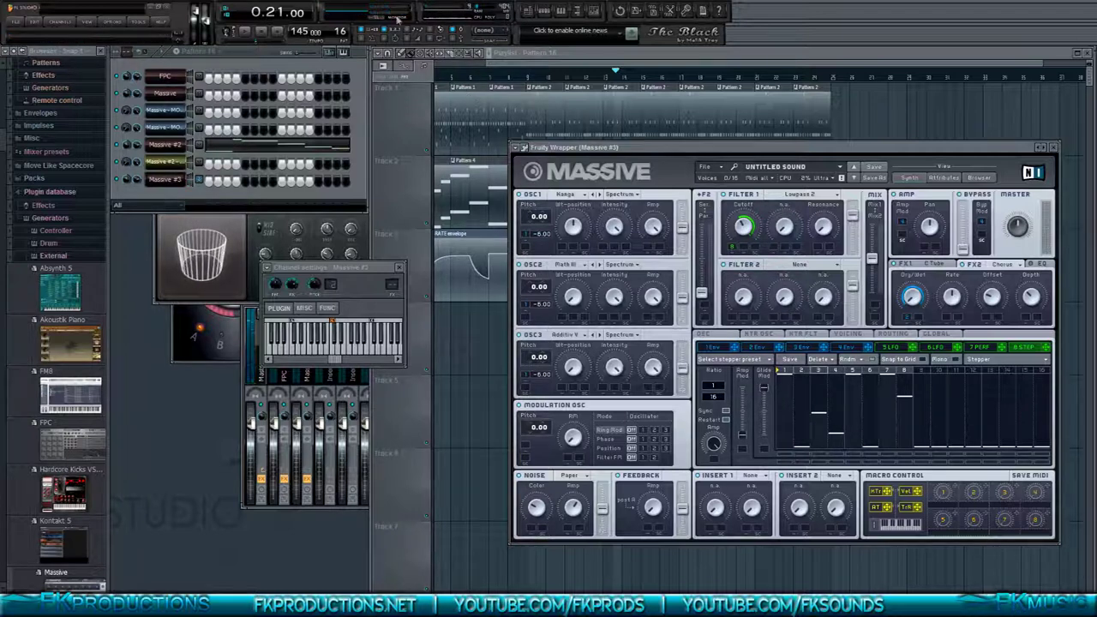
{"action": "left_click", "coordinate": [262, 148]}
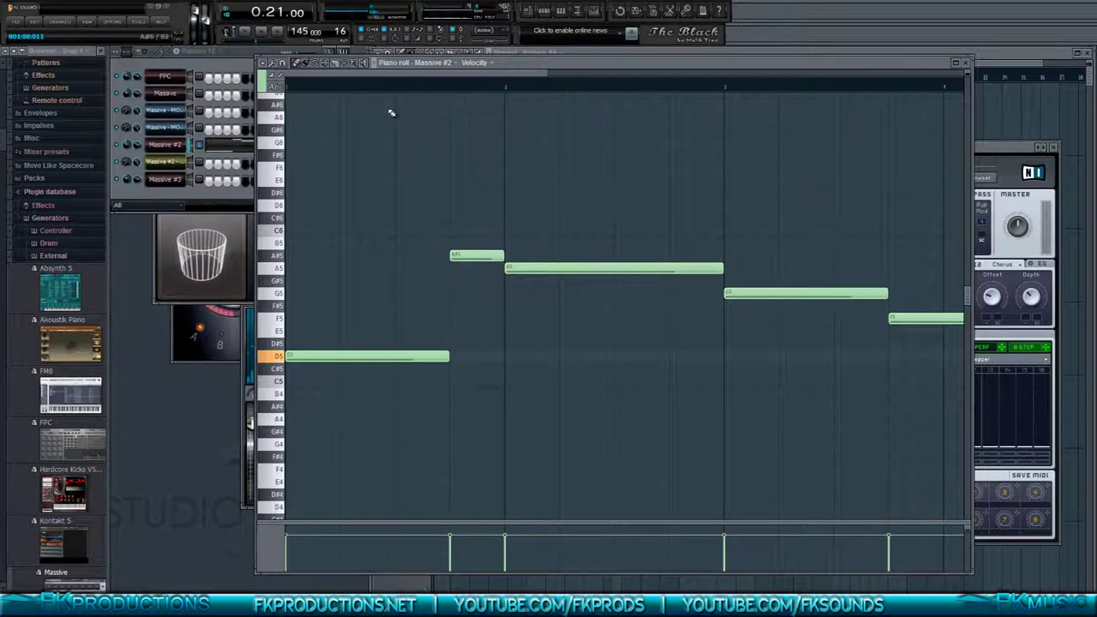
{"action": "left_click", "coordinate": [166, 182]}
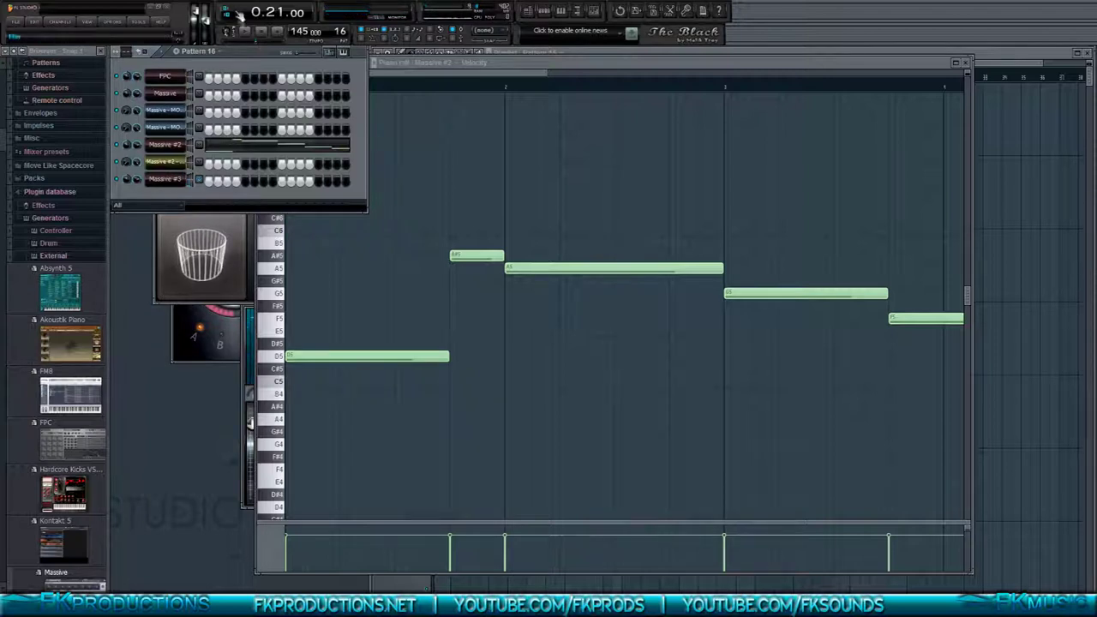
{"action": "left_click", "coordinate": [254, 34]}
{"action": "left_click", "coordinate": [252, 34]}
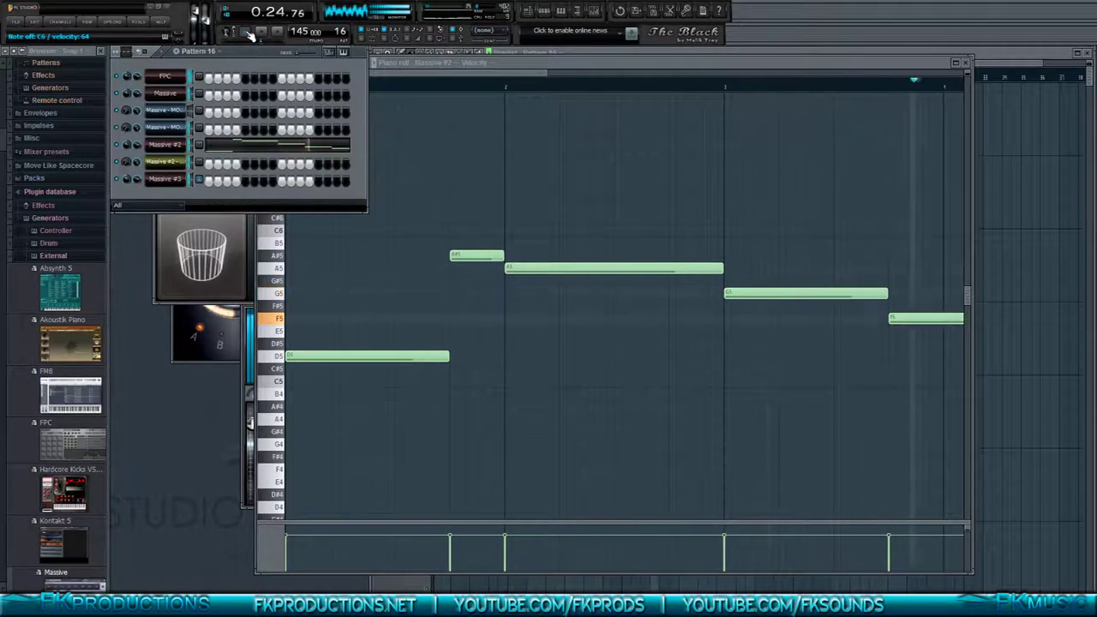
{"action": "left_click", "coordinate": [248, 33]}
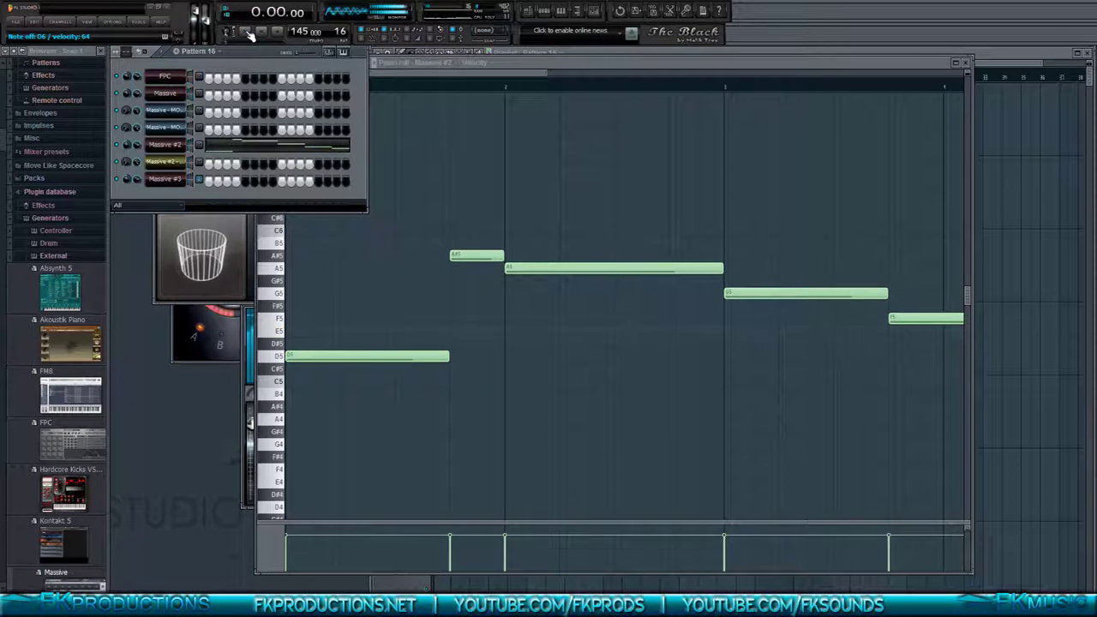
- Reopen the Massive #3 synth and switch off the pitch modulation on OSC1, OSC2 and OSC3
{"action": "left_click", "coordinate": [165, 178]}
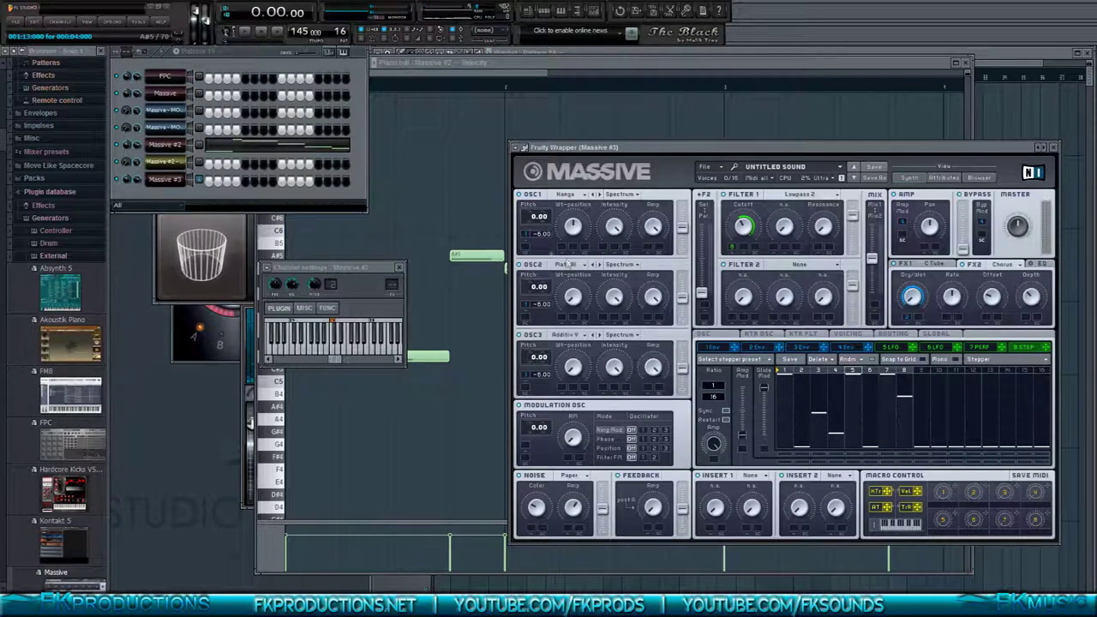
{"action": "right_click", "coordinate": [526, 233]}
{"action": "left_click", "coordinate": [533, 247]}
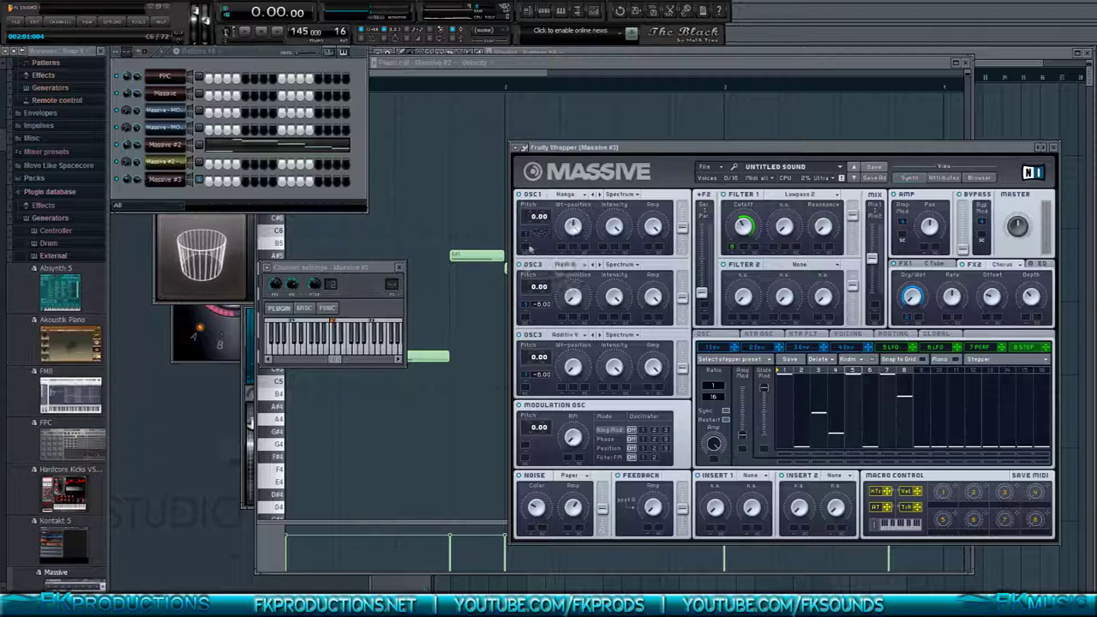
{"action": "right_click", "coordinate": [523, 307]}
{"action": "left_click", "coordinate": [538, 317]}
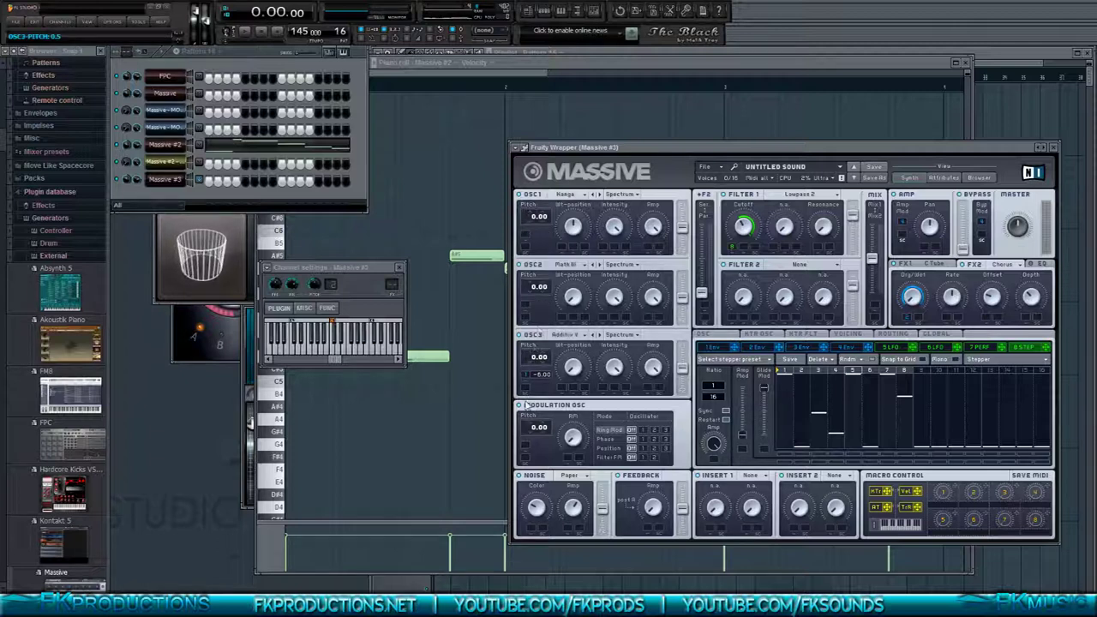
{"action": "right_click", "coordinate": [524, 375]}
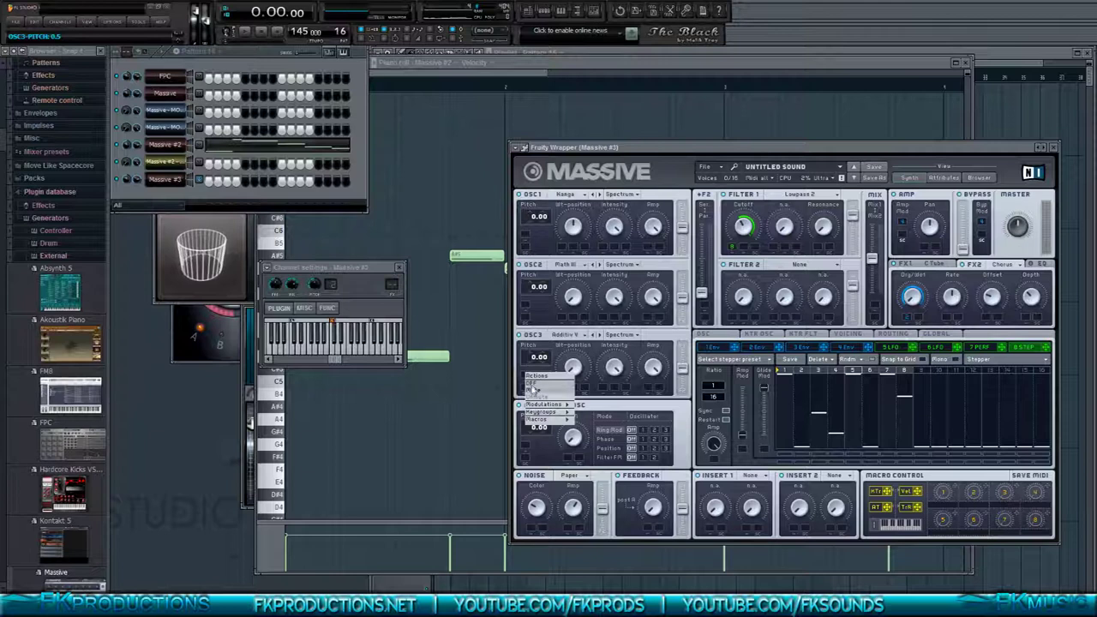
{"action": "left_click", "coordinate": [531, 387]}
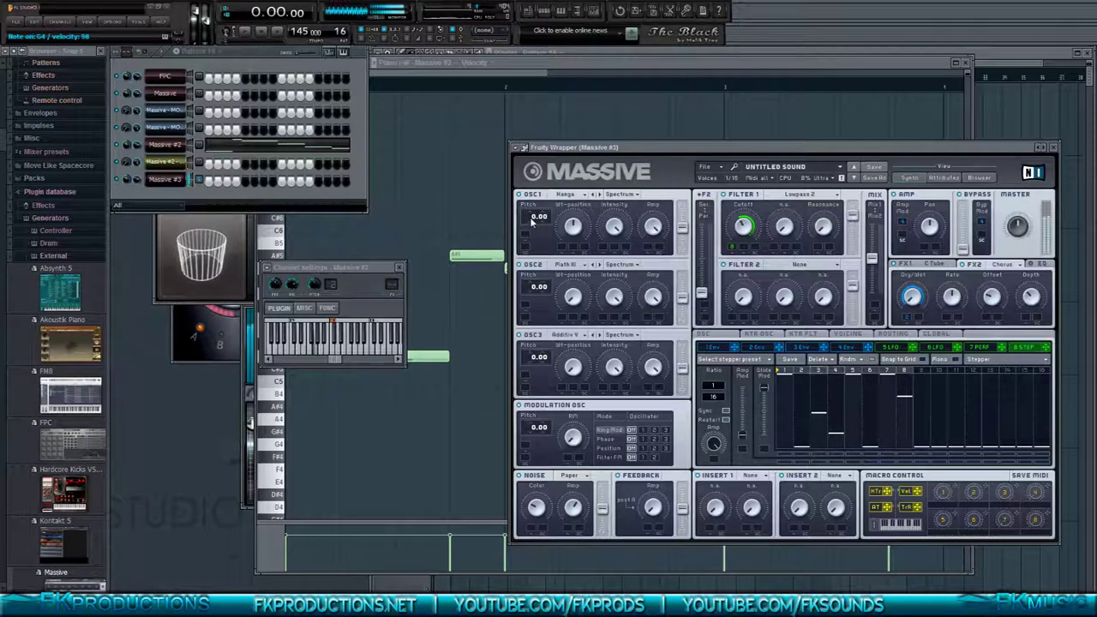
{"action": "left_click_drag", "start_coordinate": [532, 222], "coordinate": [531, 229]}
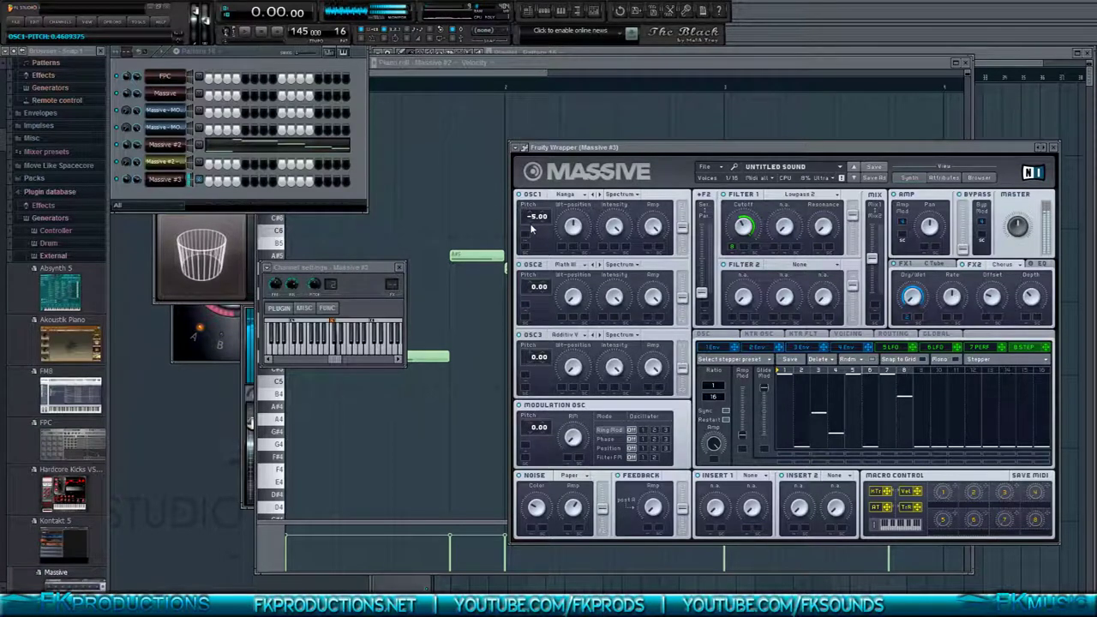
{"action": "left_click_drag", "start_coordinate": [533, 286], "coordinate": [532, 291]}
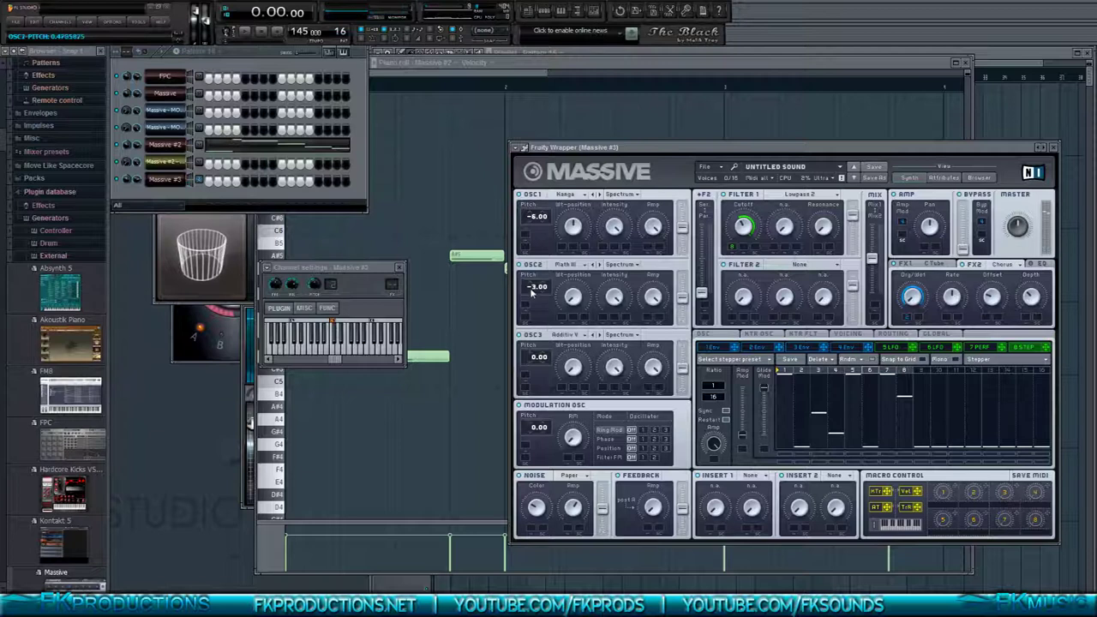
{"action": "left_click_drag", "start_coordinate": [533, 358], "coordinate": [539, 355]}
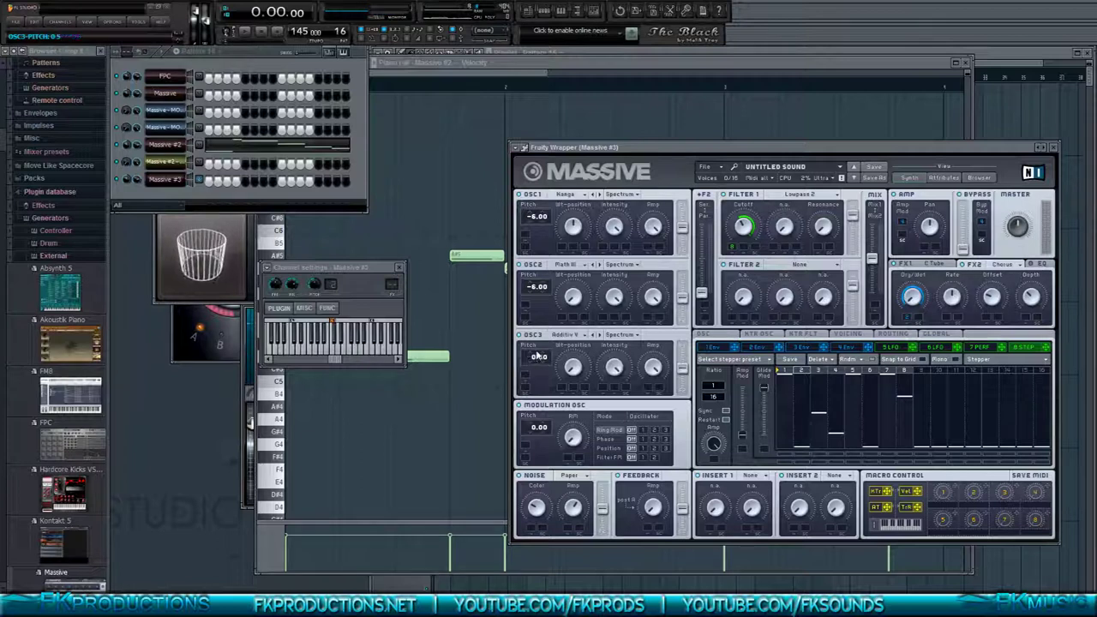
{"action": "left_click_drag", "start_coordinate": [538, 289], "coordinate": [536, 283]}
{"action": "left_click_drag", "start_coordinate": [535, 225], "coordinate": [534, 212]}
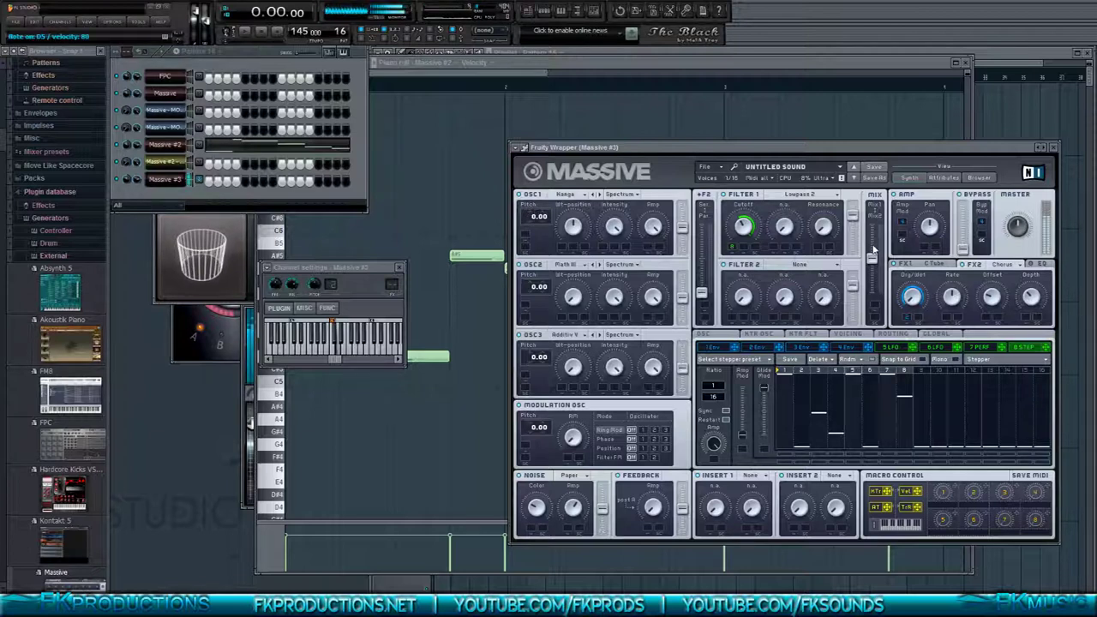
- Audition the sound against the song and assign LFO 5 to the pitch modulation of all three oscillators
{"action": "left_click", "coordinate": [246, 32]}
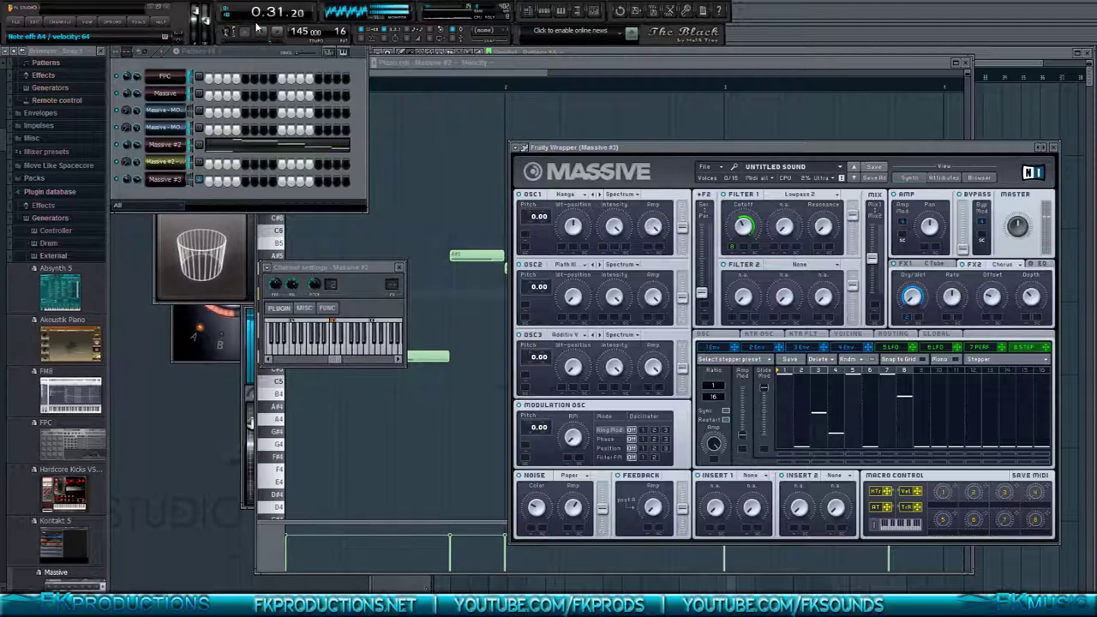
{"action": "left_click", "coordinate": [263, 36]}
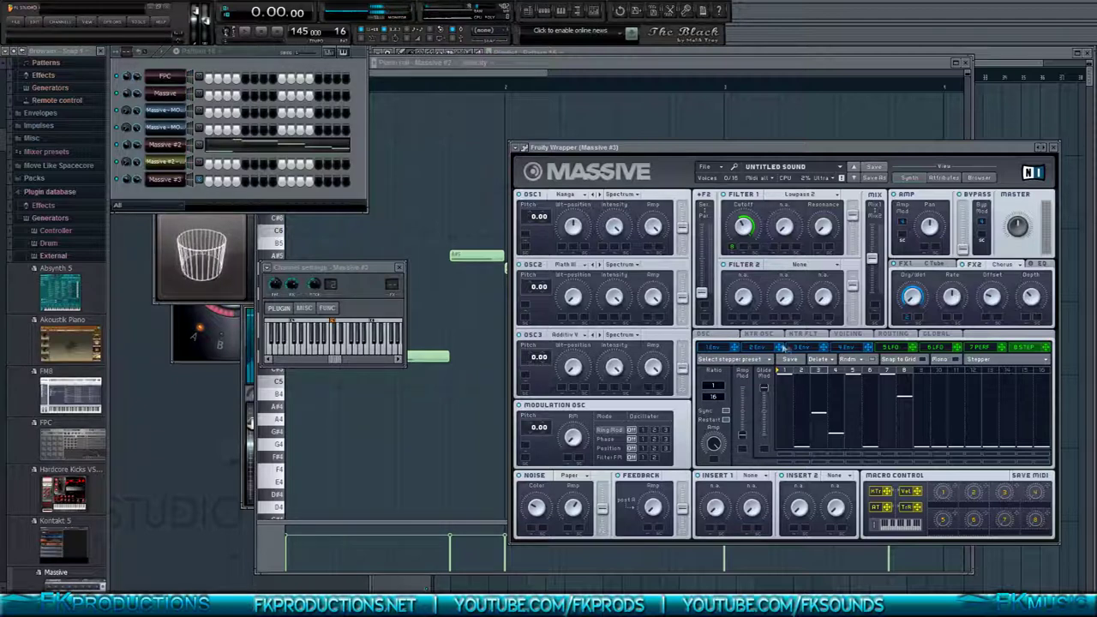
{"action": "left_click", "coordinate": [899, 350]}
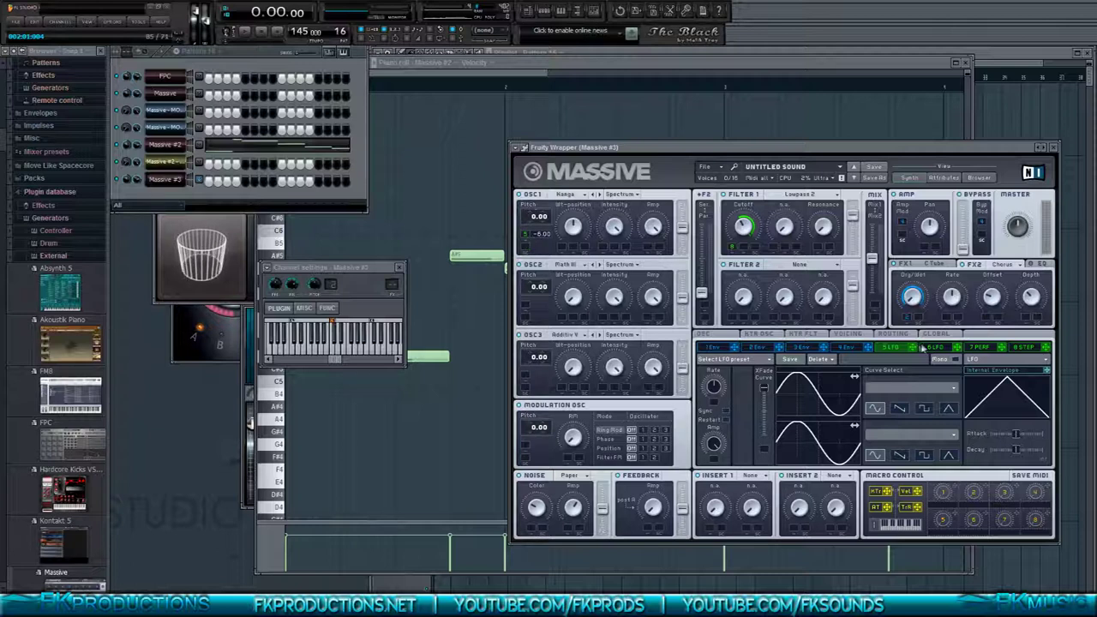
{"action": "left_click_drag", "start_coordinate": [889, 355], "coordinate": [526, 306]}
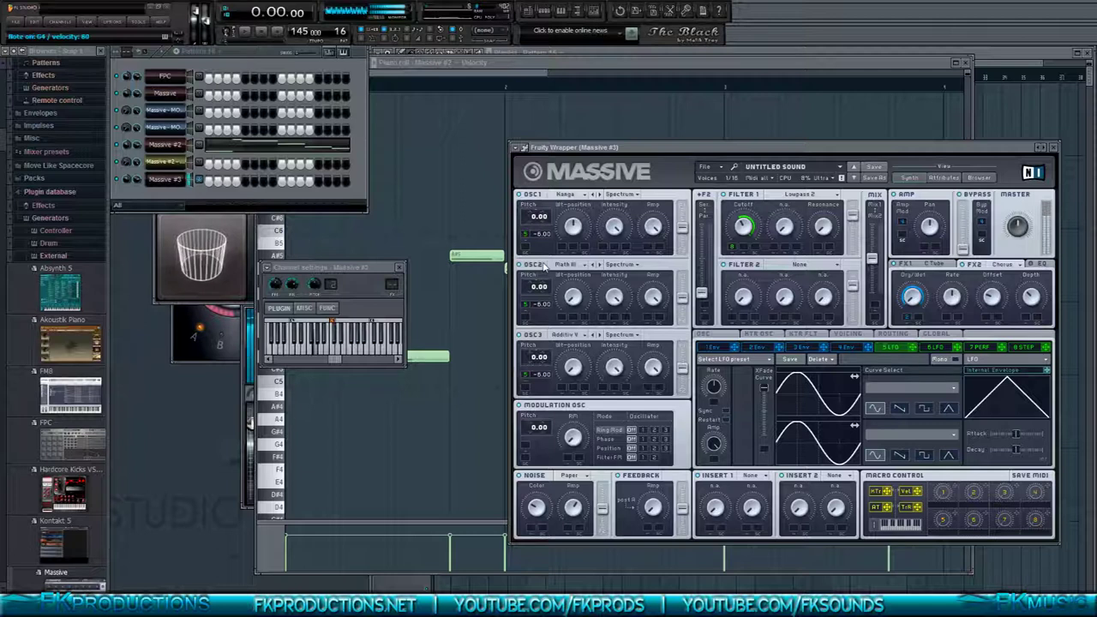
- During playback, keep OSC1's pitch modulation amount at -6.00 and sync LFO 5 with a ratio of 8 to 1
{"action": "left_click", "coordinate": [247, 33]}
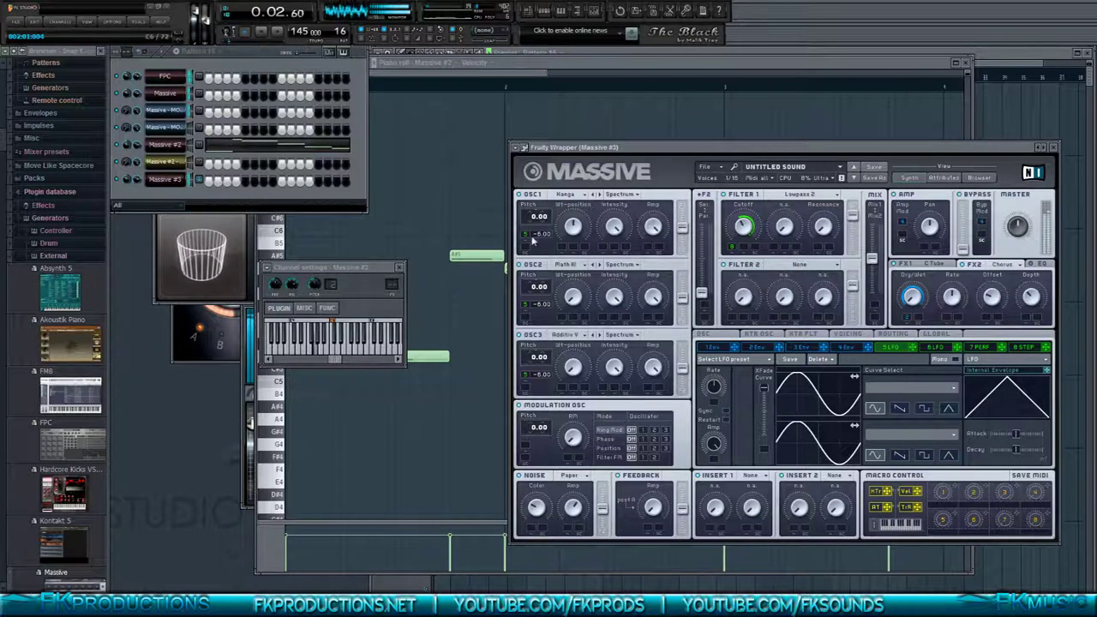
{"action": "left_click_drag", "start_coordinate": [538, 241], "coordinate": [535, 234]}
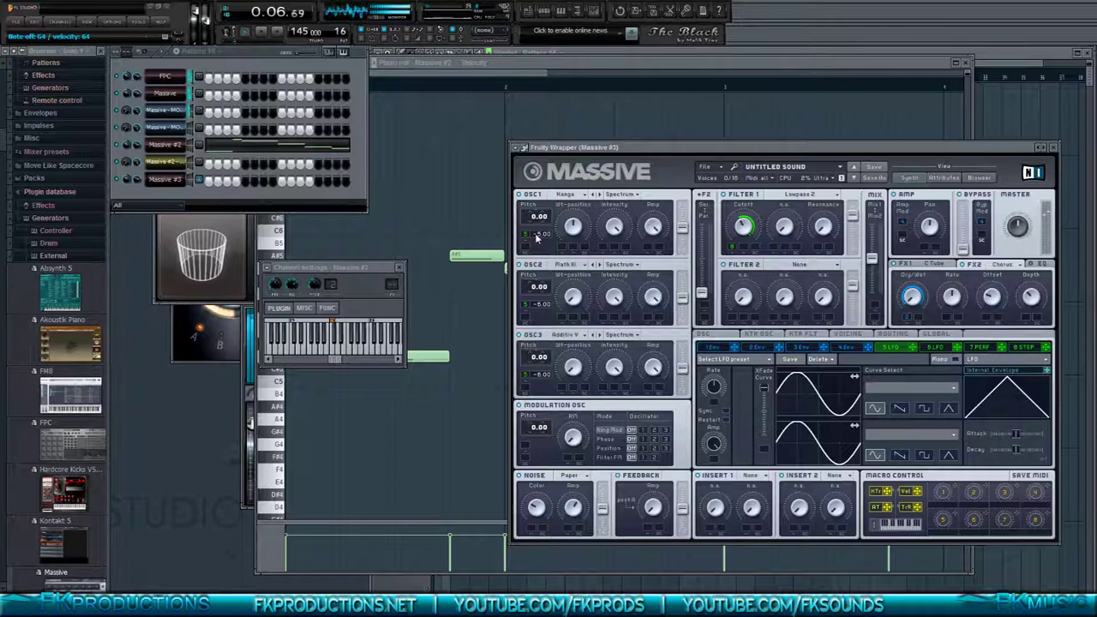
{"action": "left_click_drag", "start_coordinate": [536, 237], "coordinate": [536, 235]}
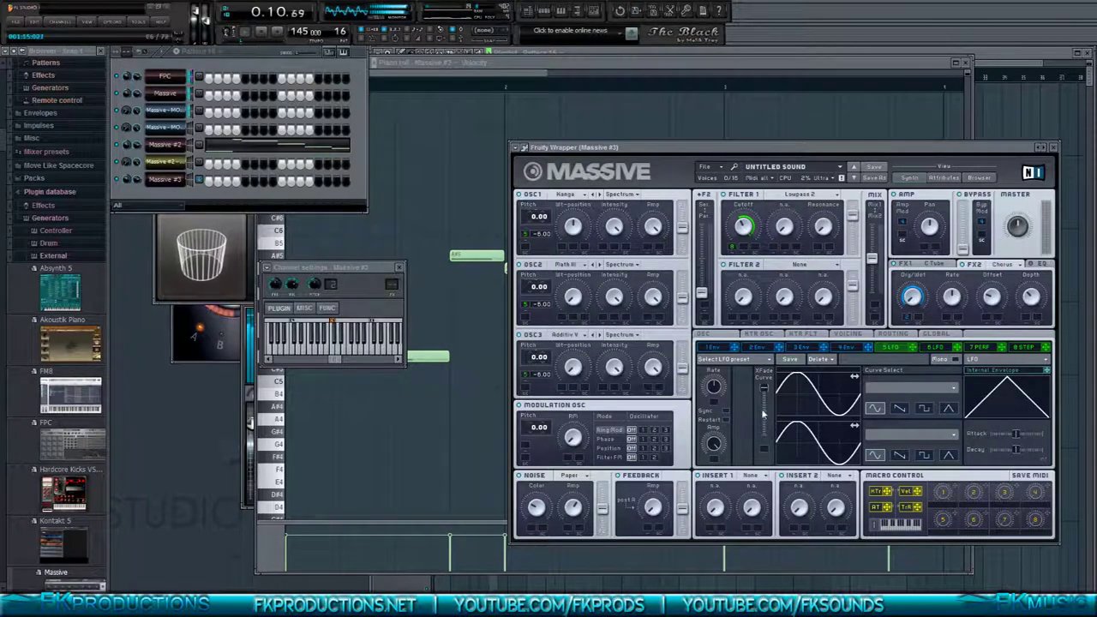
{"action": "left_click", "coordinate": [720, 403]}
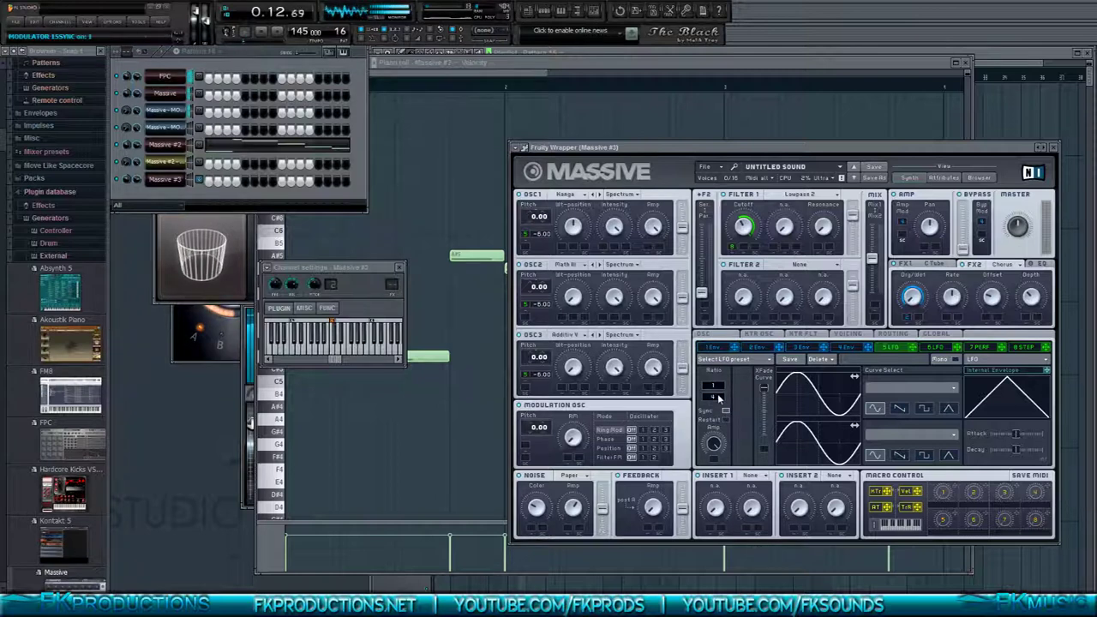
{"action": "left_click_drag", "start_coordinate": [719, 385], "coordinate": [720, 379]}
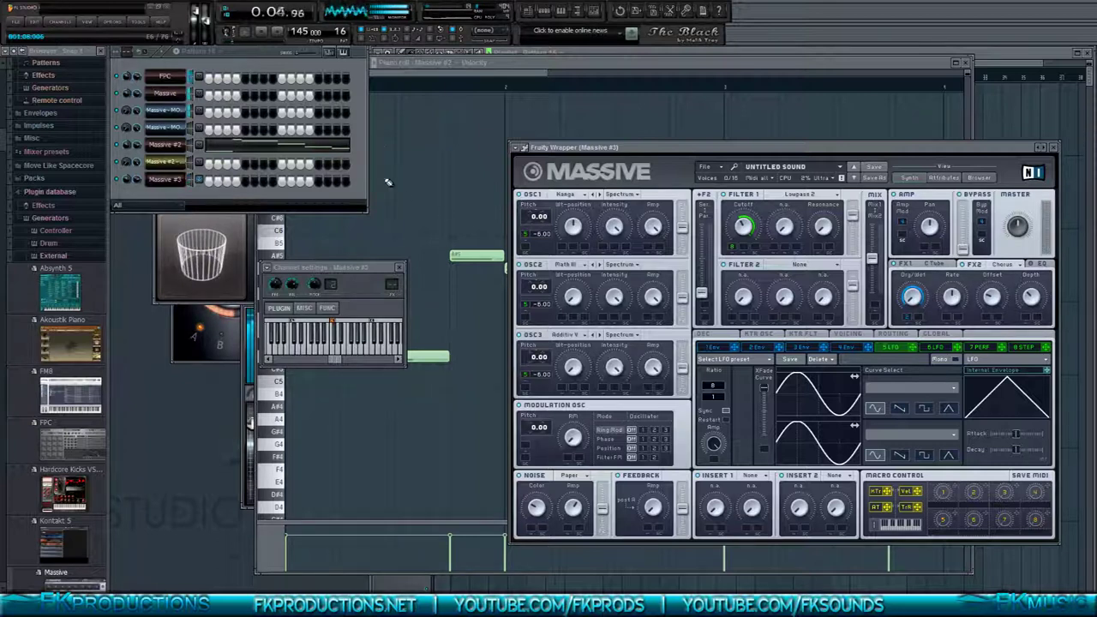
{"action": "left_click", "coordinate": [263, 35]}
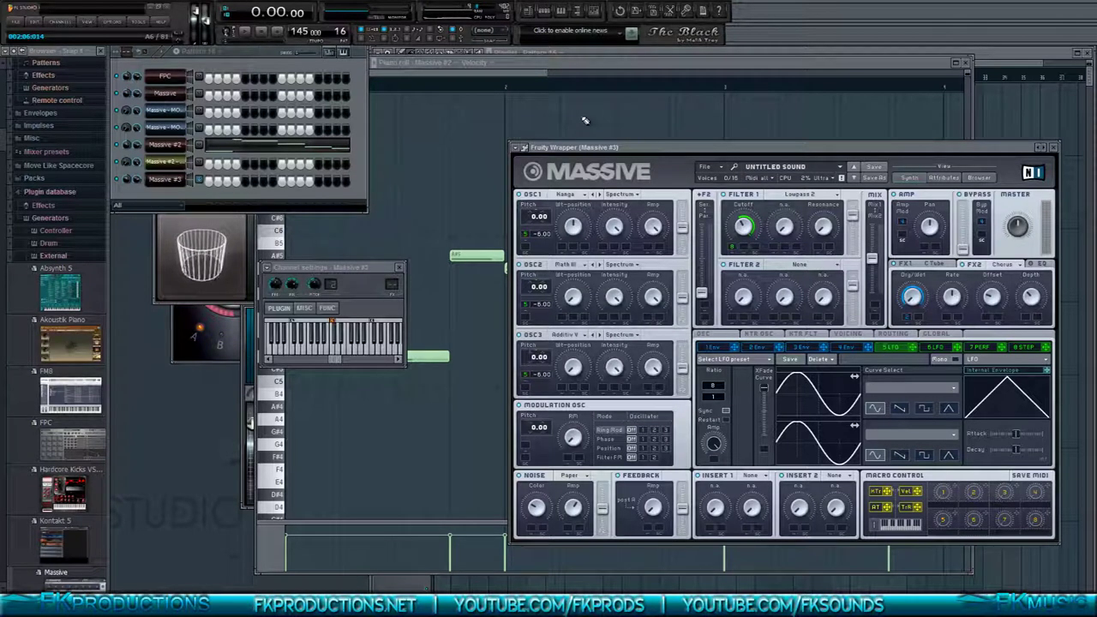
- Open the Massive #2 synth, assign Envelope 1 to the FX1 delay's dry/wet amount and adjust the modulation depth
{"action": "left_click", "coordinate": [169, 146]}
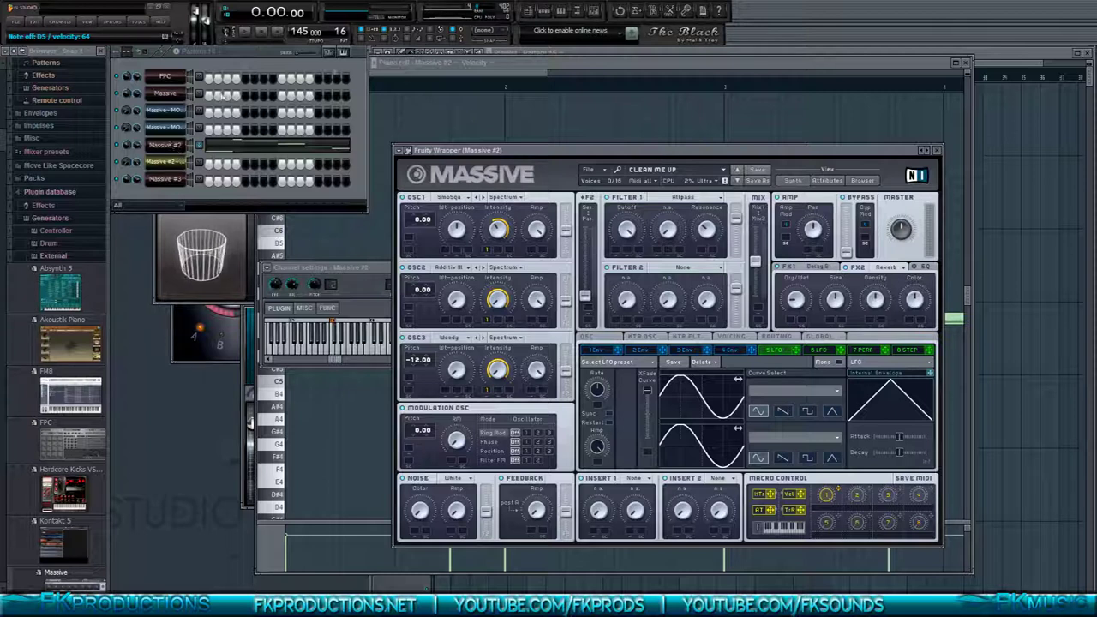
{"action": "left_click", "coordinate": [819, 267]}
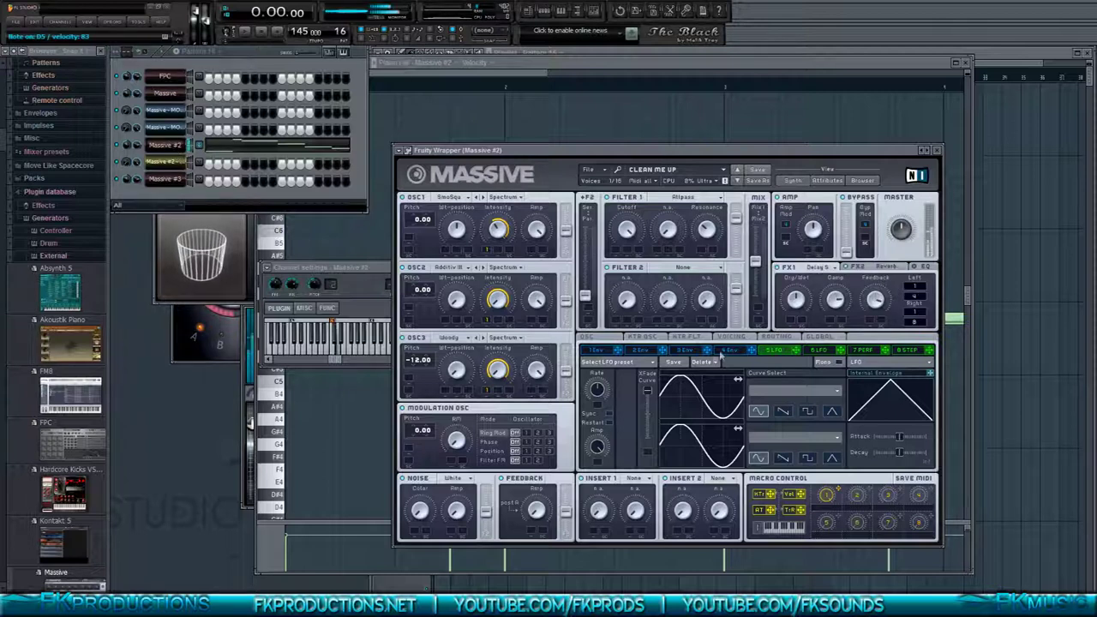
{"action": "left_click", "coordinate": [593, 351]}
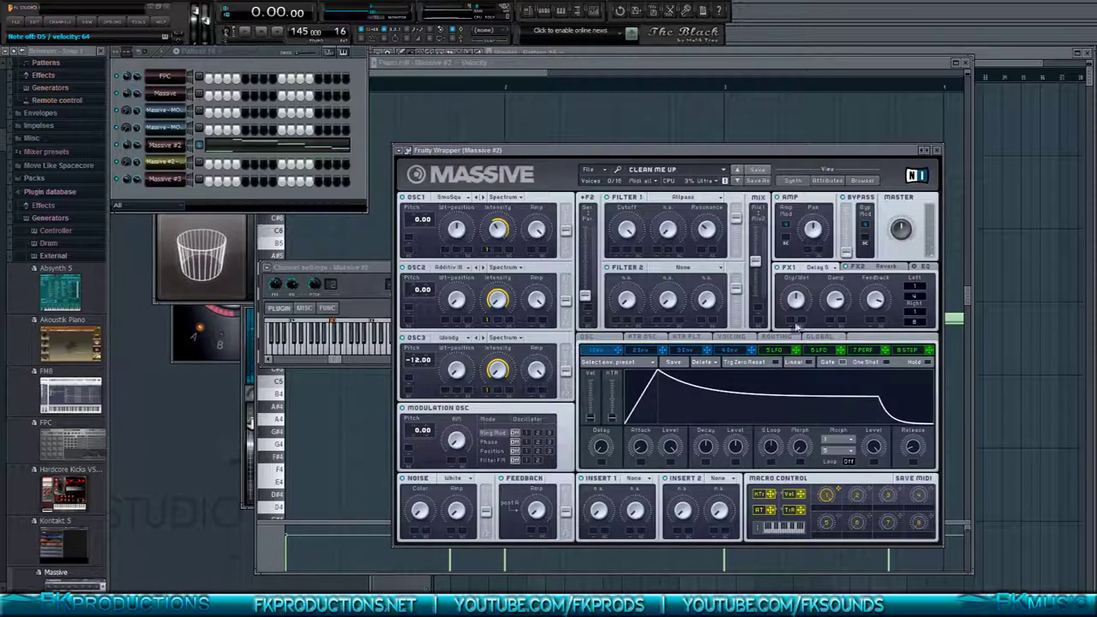
{"action": "left_click_drag", "start_coordinate": [796, 267], "coordinate": [797, 217]}
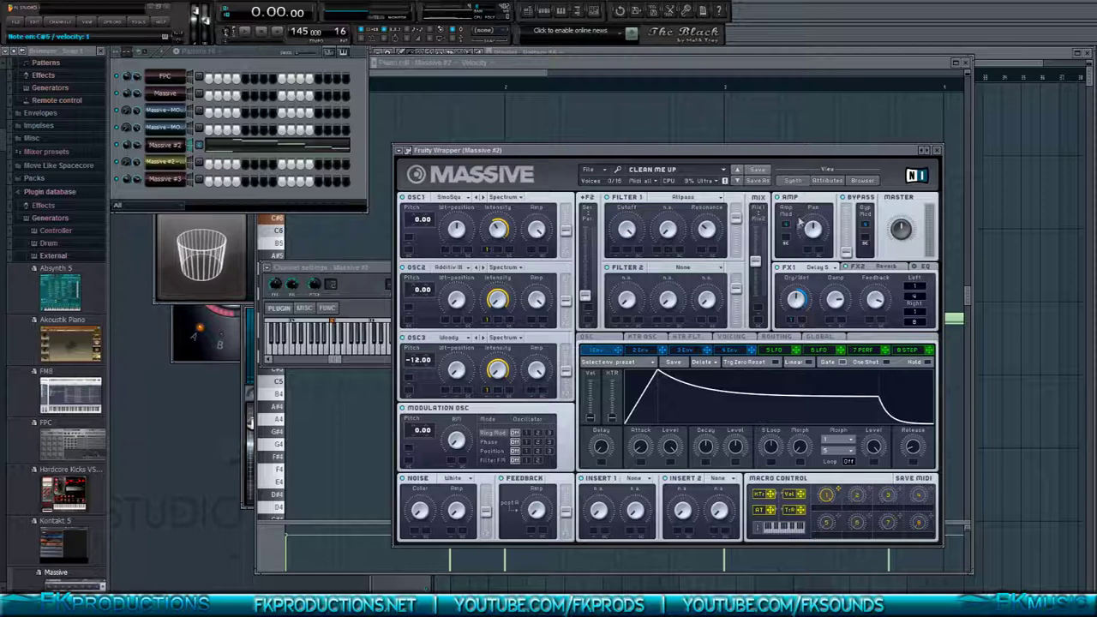
{"action": "left_click_drag", "start_coordinate": [796, 300], "coordinate": [790, 367]}
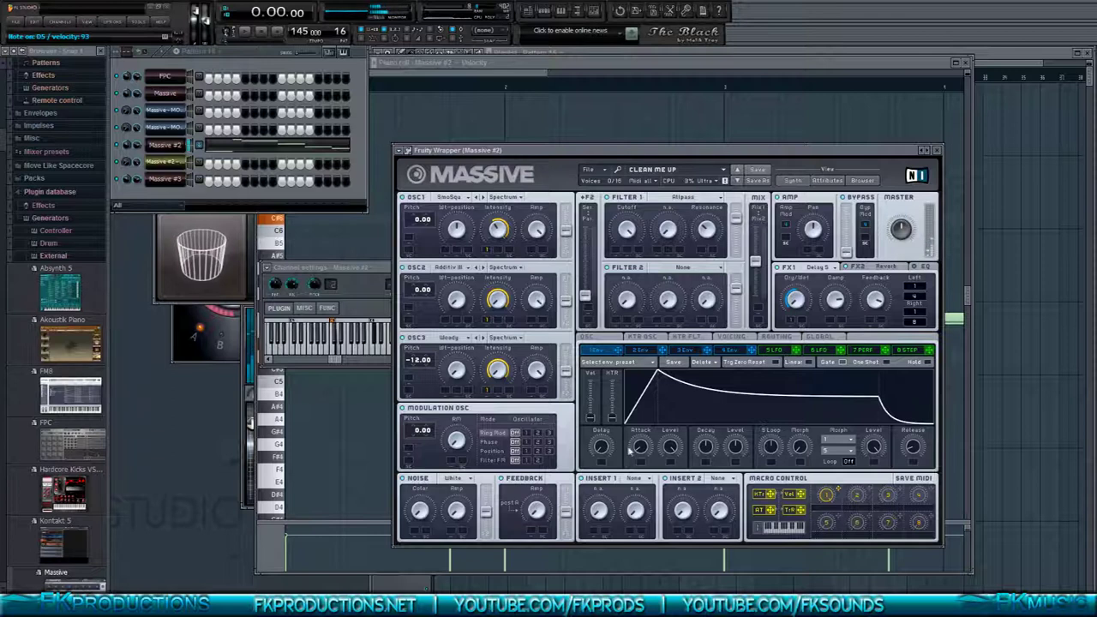
- Shape Envelope 1 in Massive #2 with a longer attack time and an attack level of 0
{"action": "left_click_drag", "start_coordinate": [636, 448], "coordinate": [644, 423]}
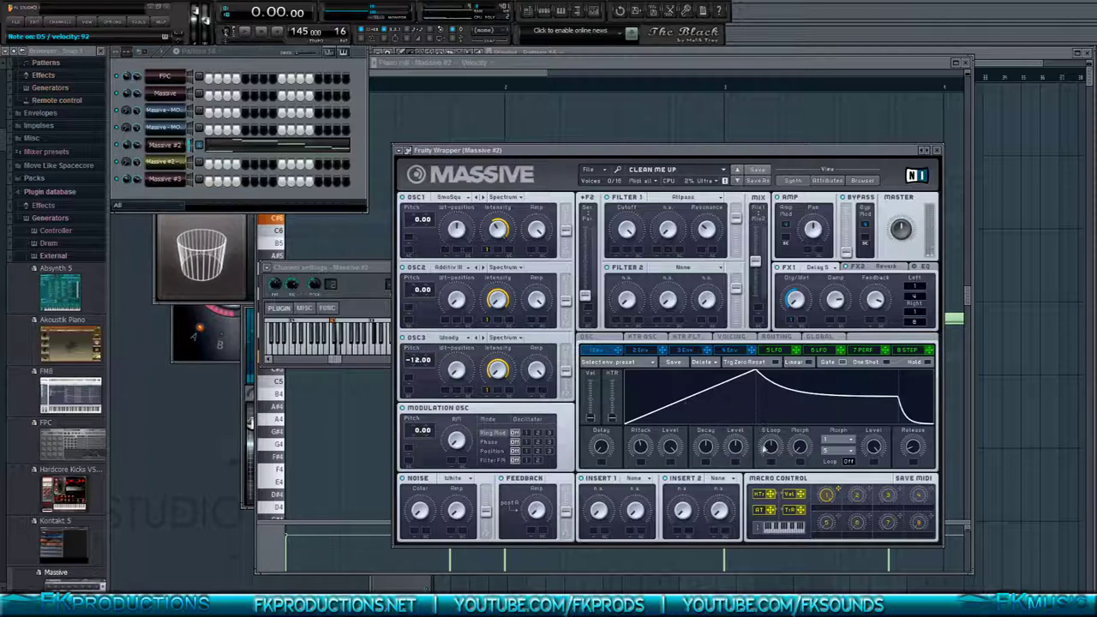
{"action": "left_click_drag", "start_coordinate": [682, 447], "coordinate": [684, 512]}
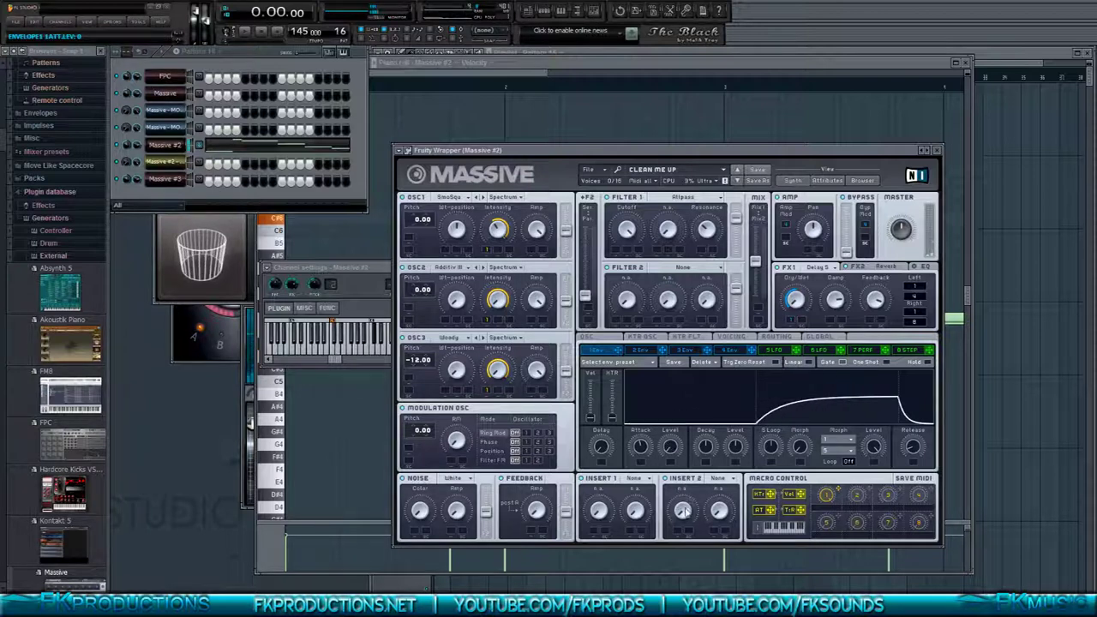
{"action": "left_click_drag", "start_coordinate": [647, 446], "coordinate": [650, 473]}
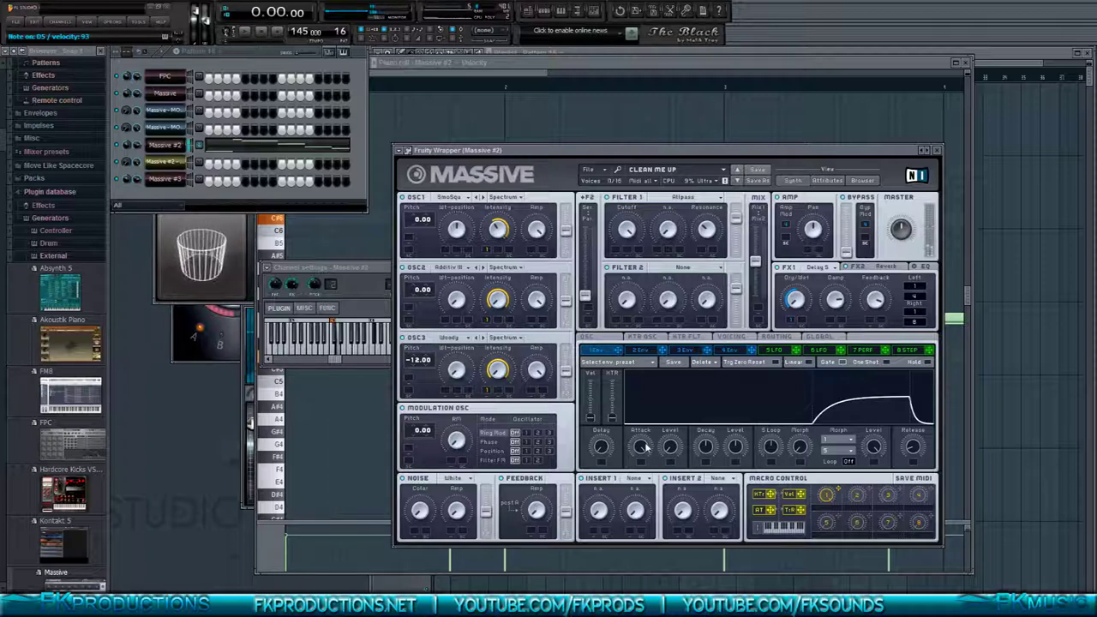
{"action": "left_click_drag", "start_coordinate": [646, 447], "coordinate": [641, 459]}
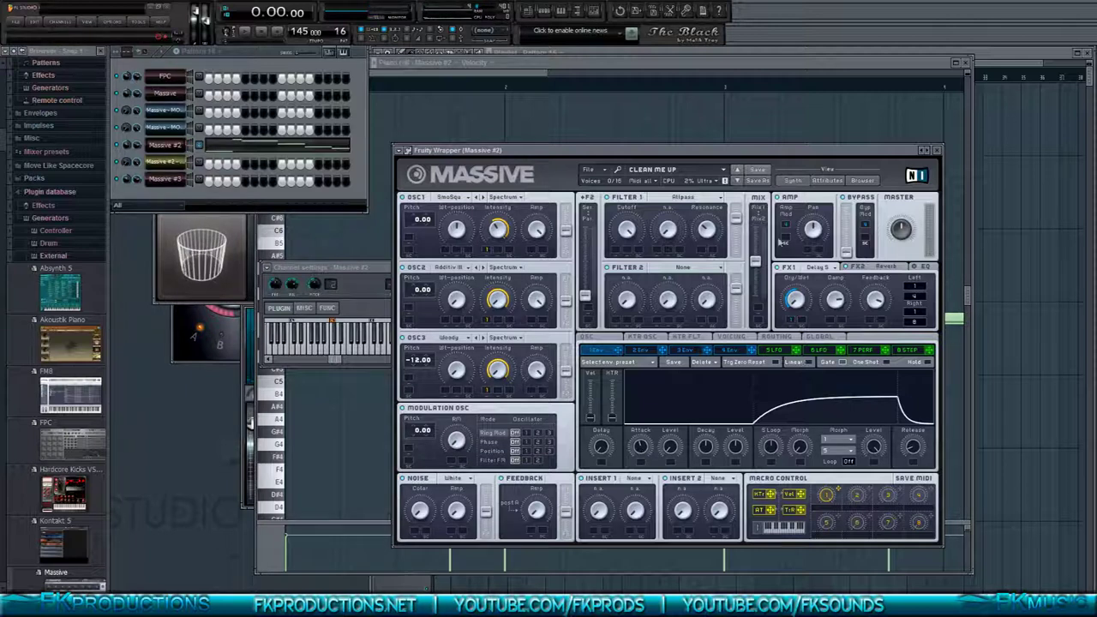
- Check Envelope 4 against Envelope 1 and readjust the envelope modulation depth on the FX1 delay's dry/wet control
{"action": "left_click", "coordinate": [739, 352]}
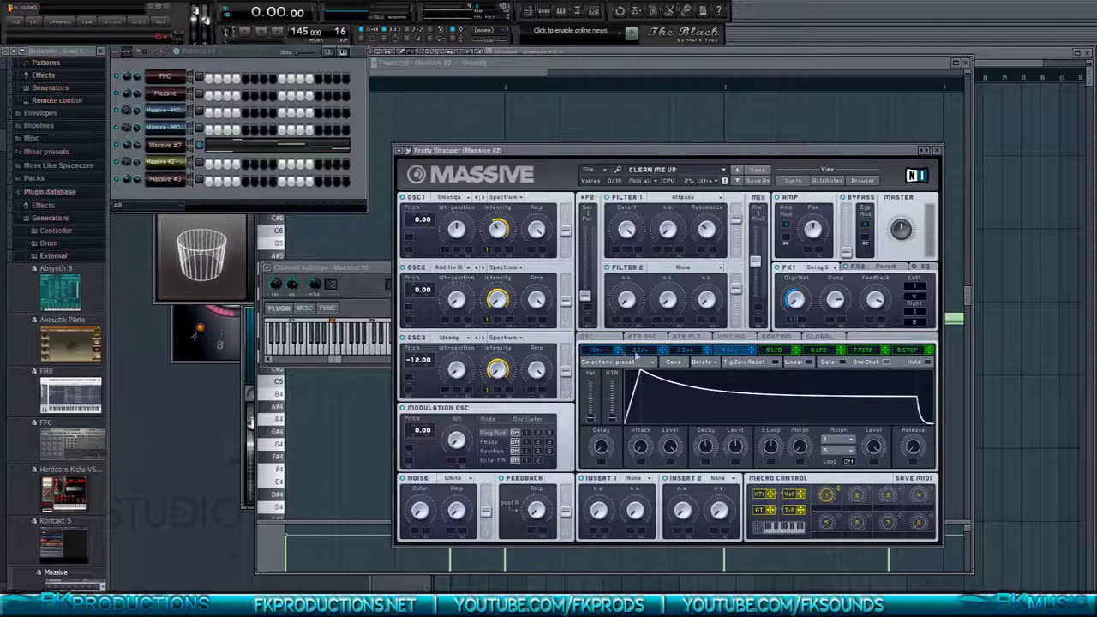
{"action": "left_click", "coordinate": [596, 353]}
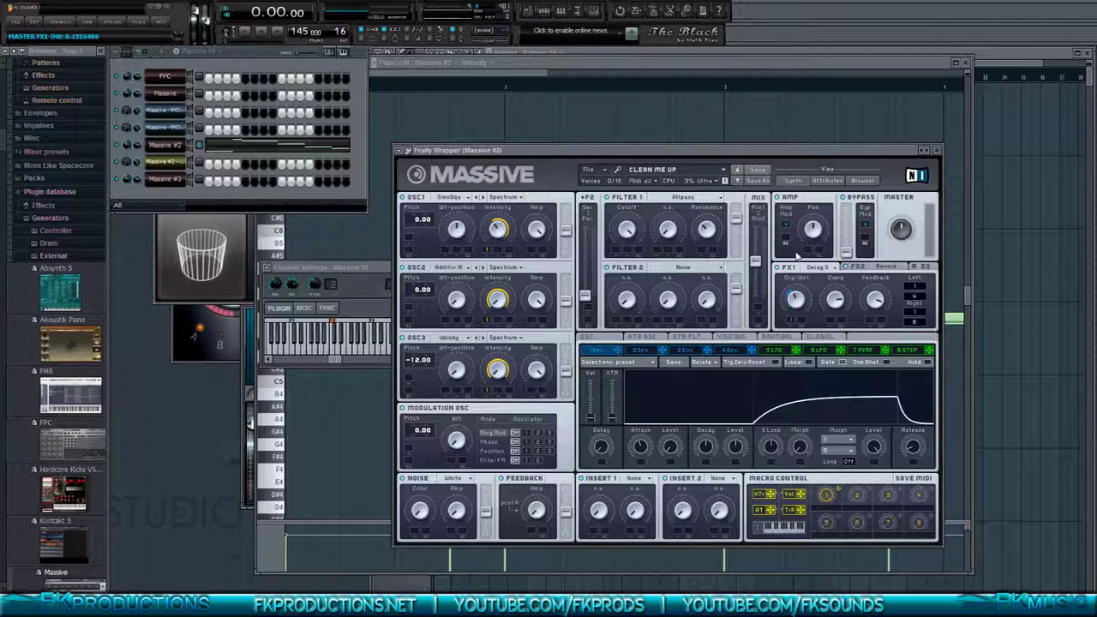
{"action": "left_click_drag", "start_coordinate": [796, 302], "coordinate": [802, 400]}
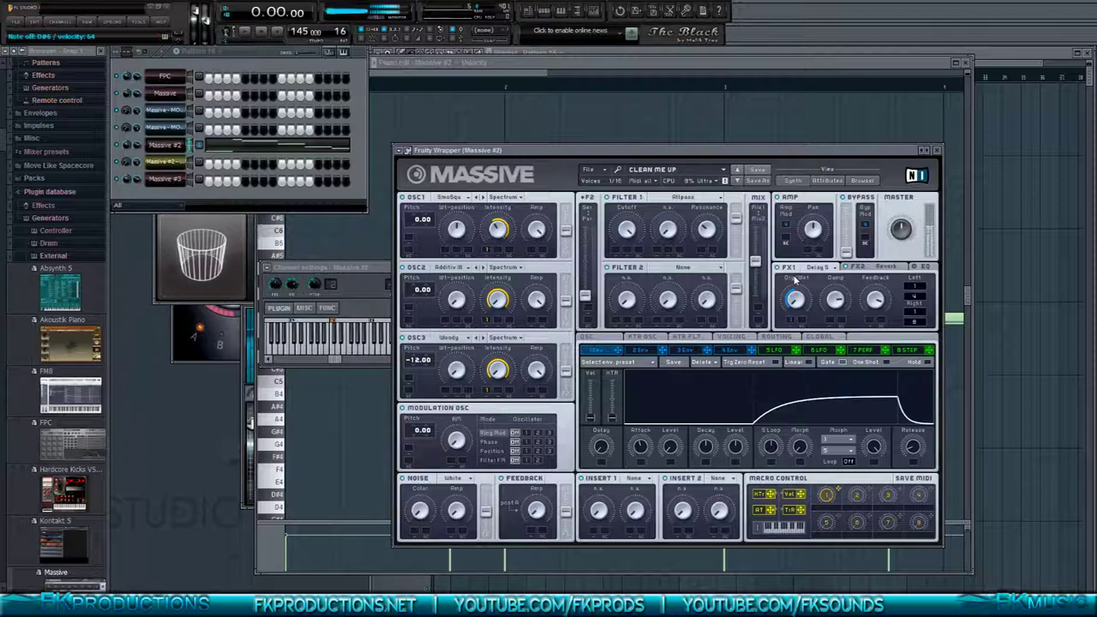
- Audition the song in the playlist from bars 9, 13 and 17, checking the Massive #2 synth during playback
{"action": "left_click", "coordinate": [625, 56]}
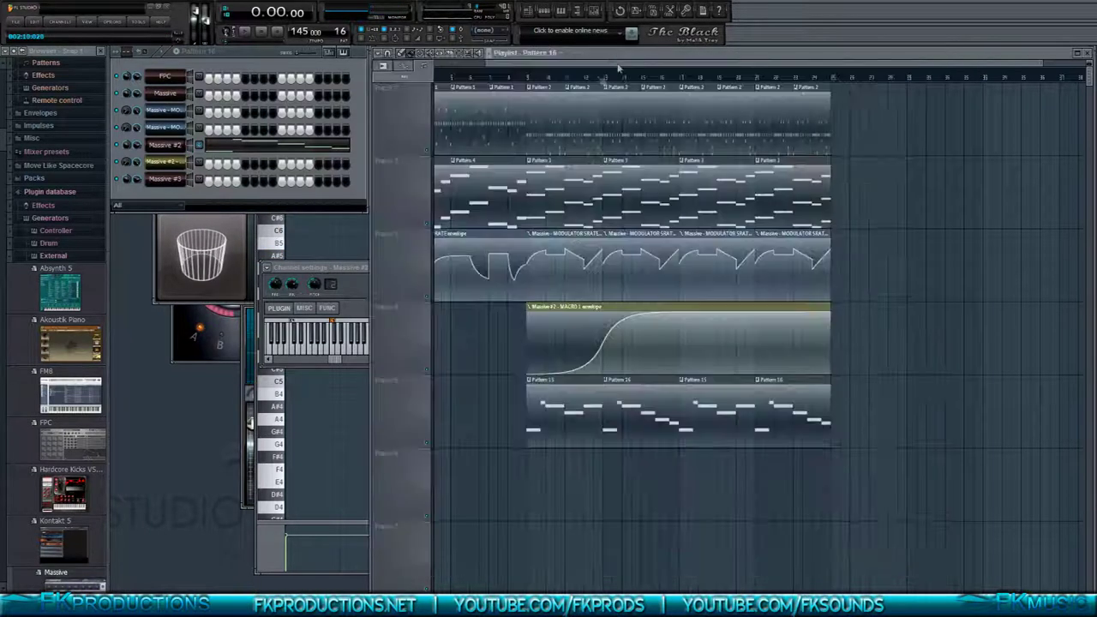
{"action": "left_click", "coordinate": [523, 79]}
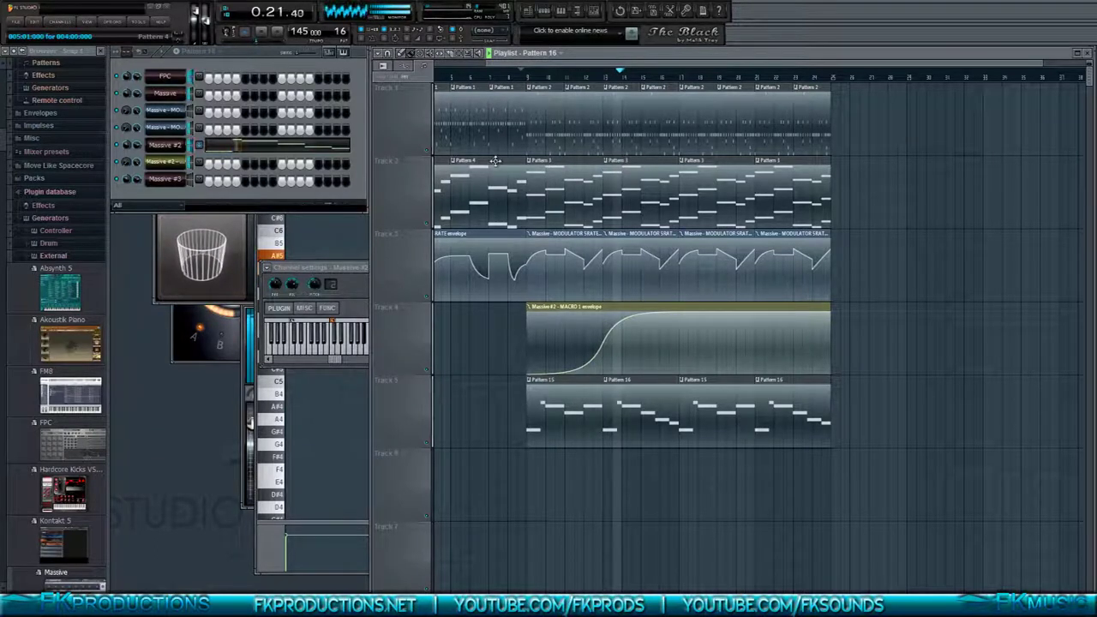
{"action": "left_click", "coordinate": [171, 147]}
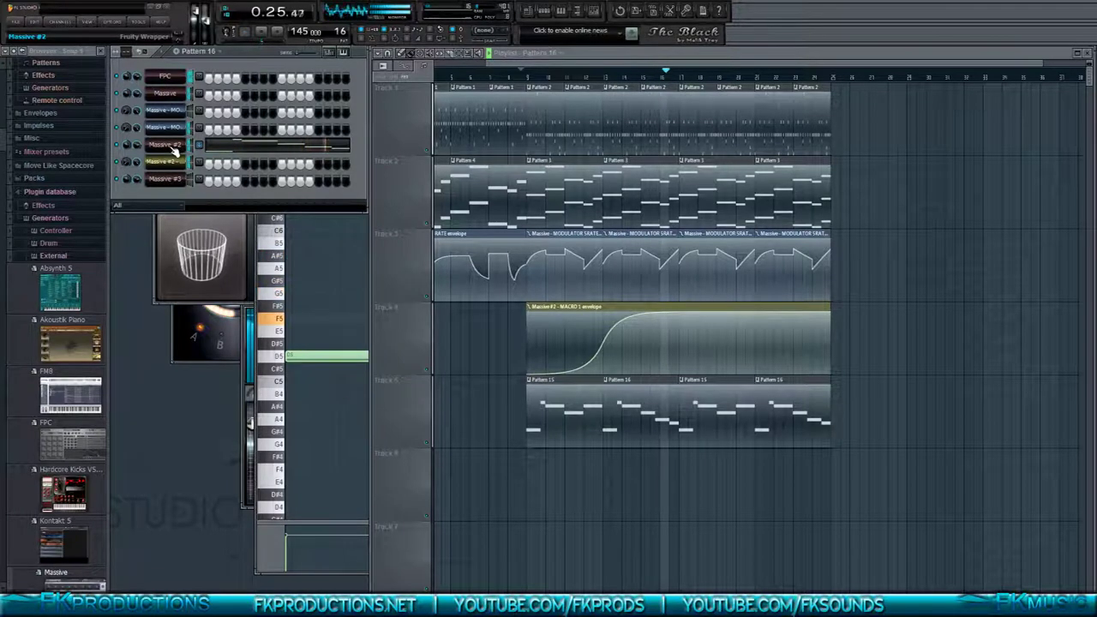
{"action": "left_click", "coordinate": [172, 147]}
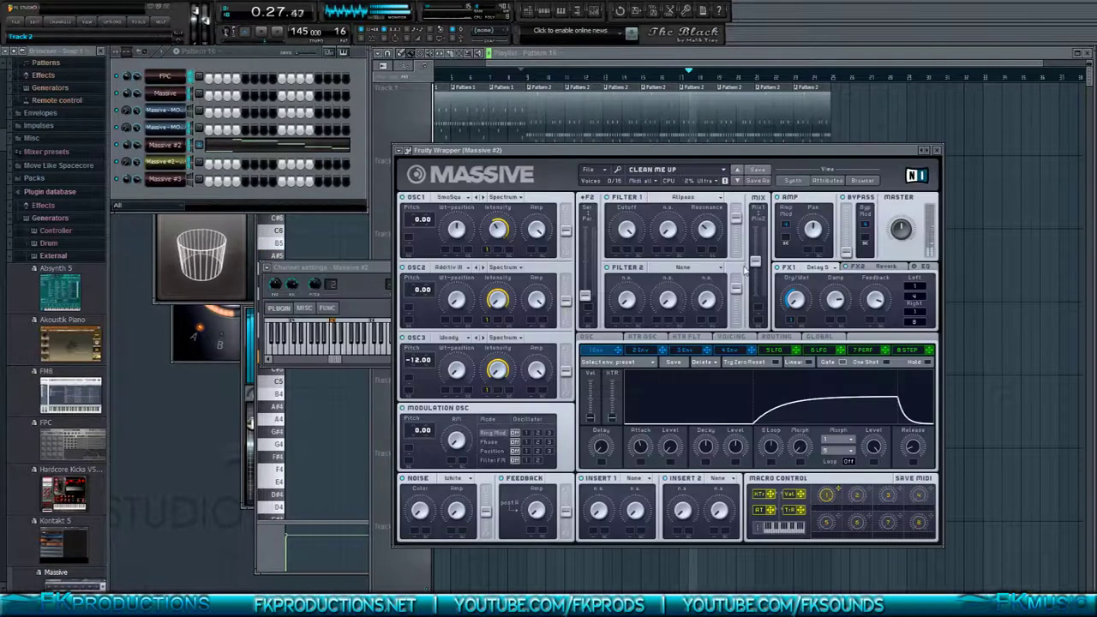
{"action": "key", "text": "space"}
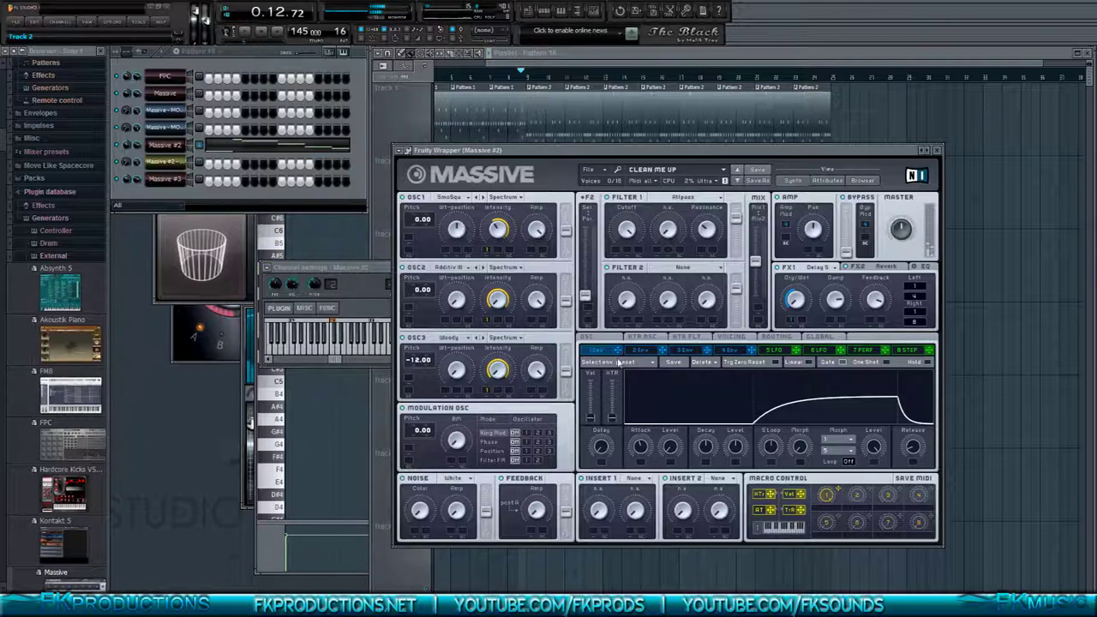
{"action": "key", "text": "space"}
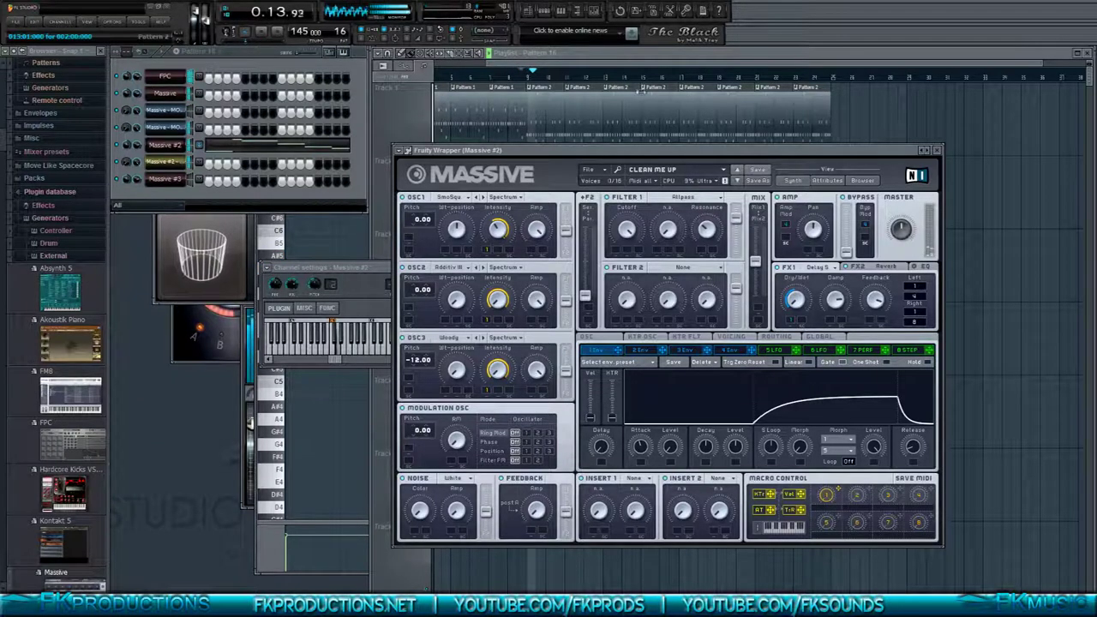
{"action": "left_click", "coordinate": [618, 83]}
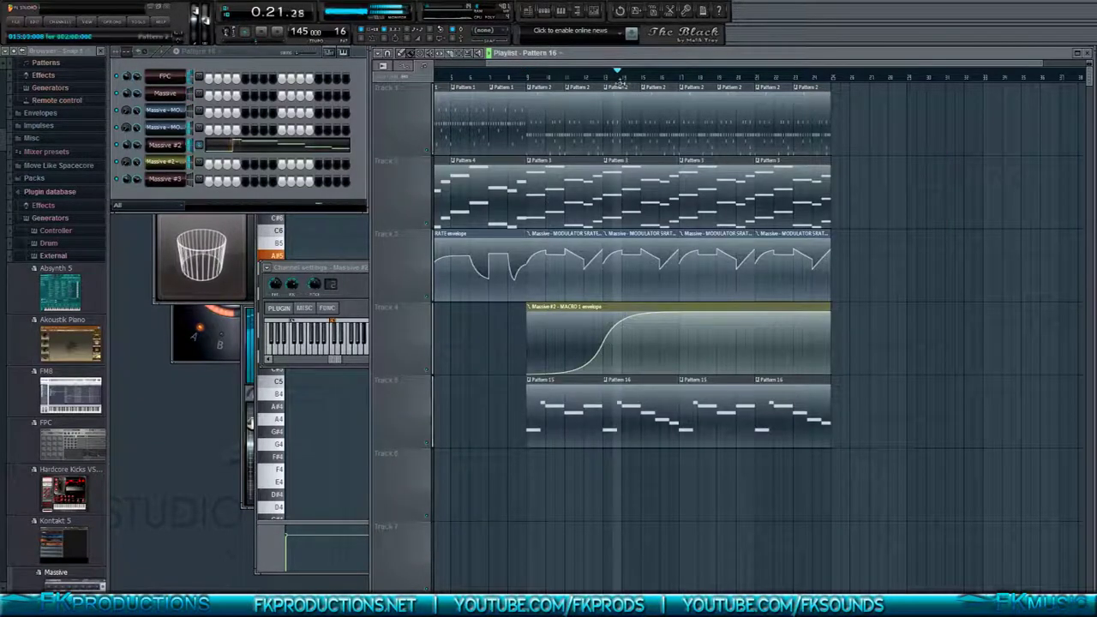
{"action": "left_click", "coordinate": [679, 81]}
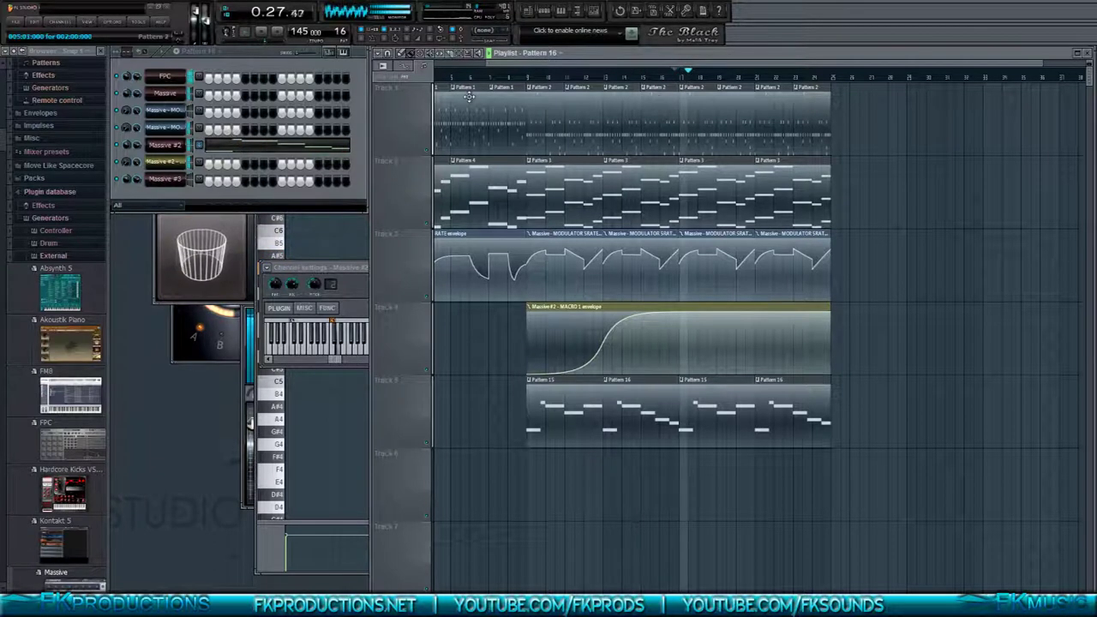
- Reopen the Massive #2 synth, switch off the Envelope 1 modulation on the FX1 delay's dry/wet control and stop playback
{"action": "left_click", "coordinate": [151, 143]}
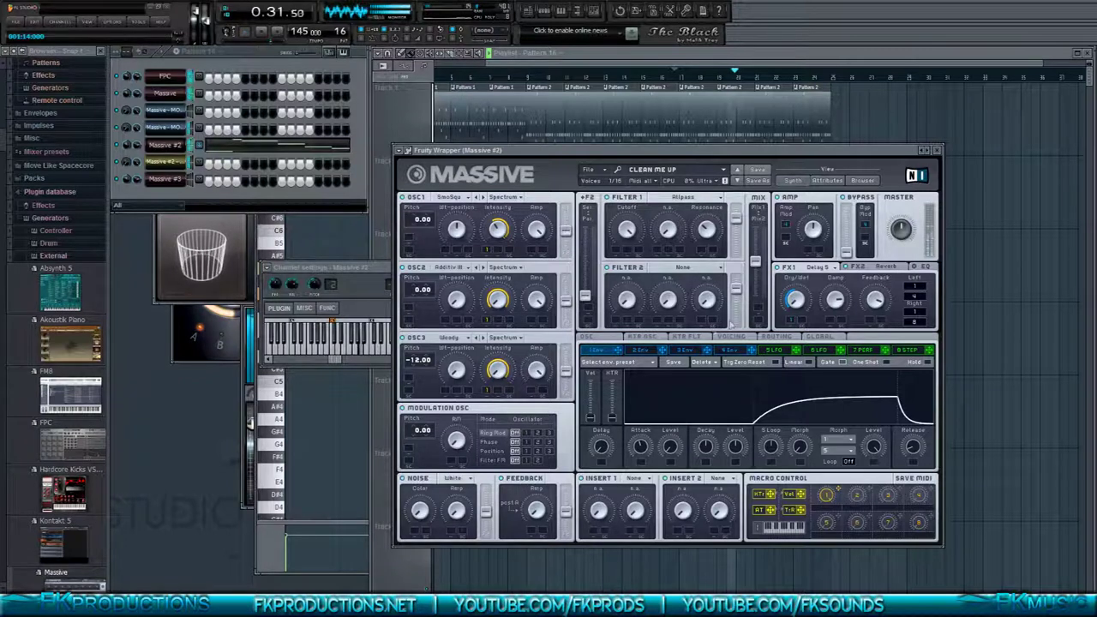
{"action": "right_click", "coordinate": [792, 320]}
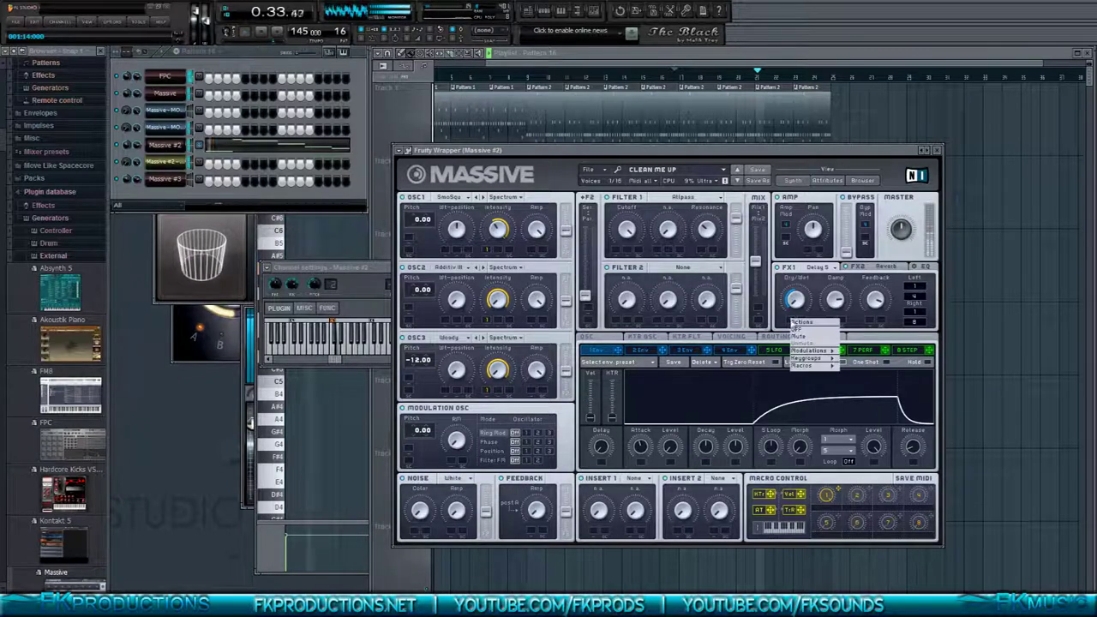
{"action": "left_click", "coordinate": [795, 332]}
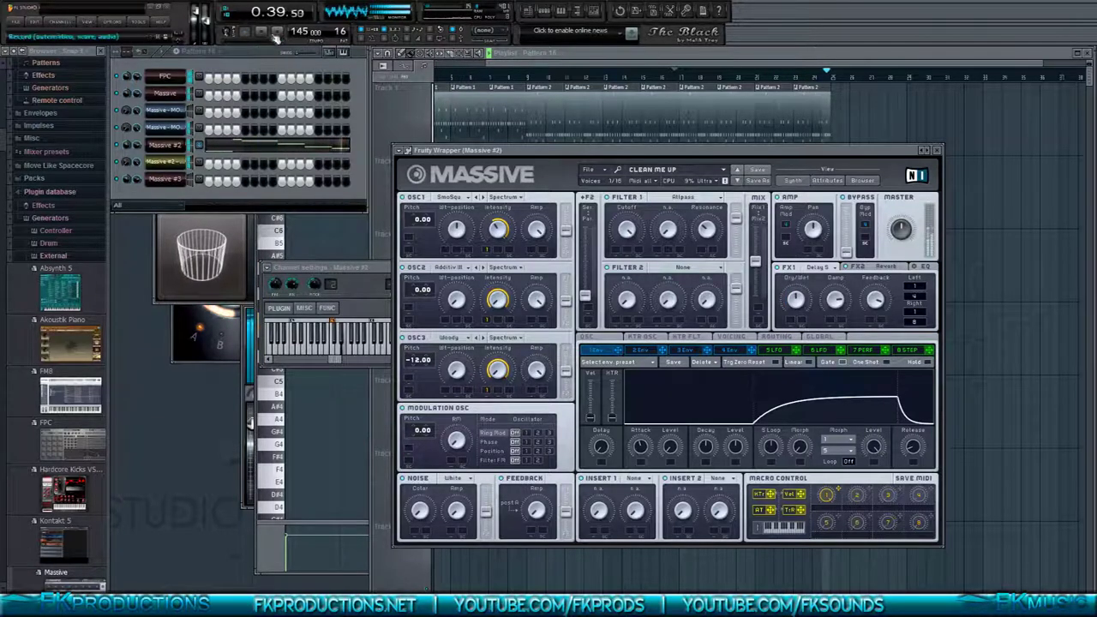
{"action": "left_click", "coordinate": [265, 34]}
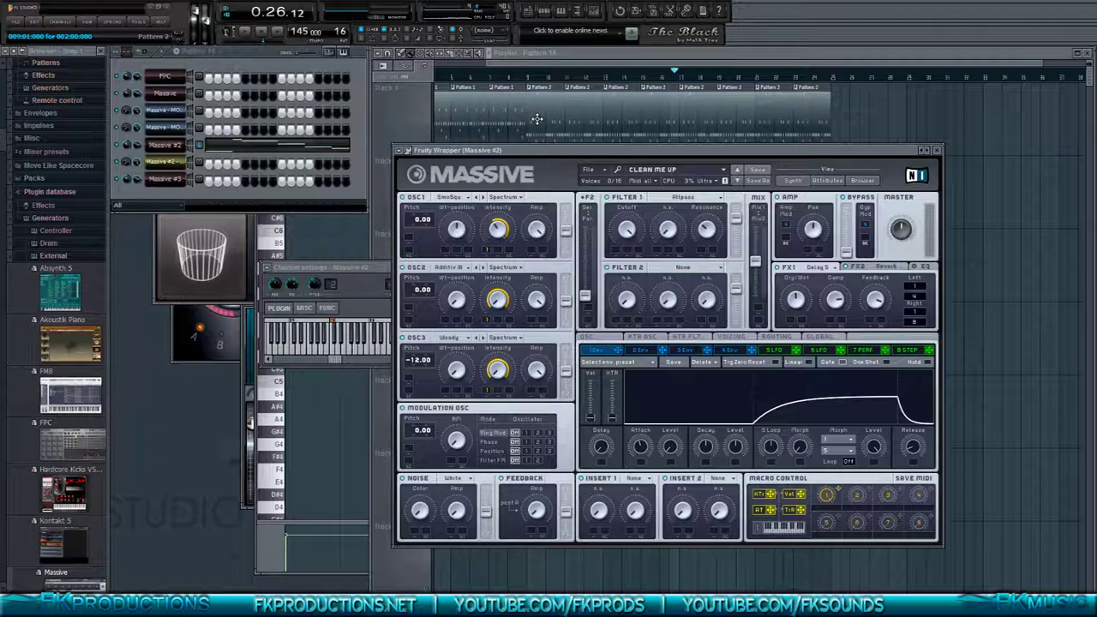
- Route Massive #2's modulation oscillator with Phase to oscillator 1, Ring Mod to oscillator 2 and Position to oscillator 3, trying the phase amount
{"action": "left_click_drag", "start_coordinate": [538, 515], "coordinate": [546, 474]}
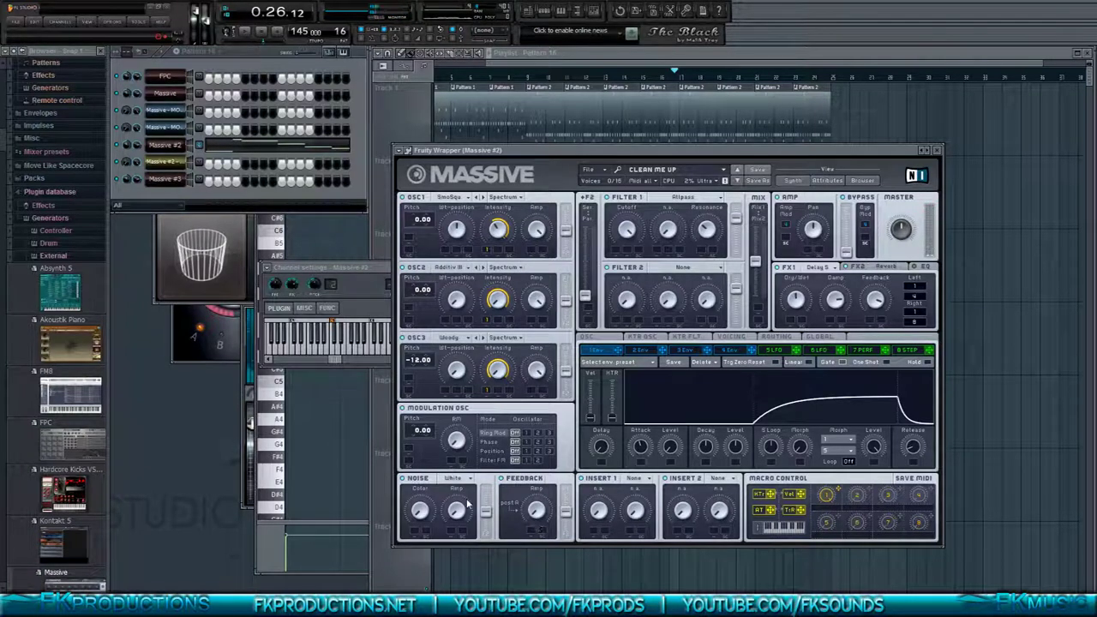
{"action": "left_click", "coordinate": [526, 443]}
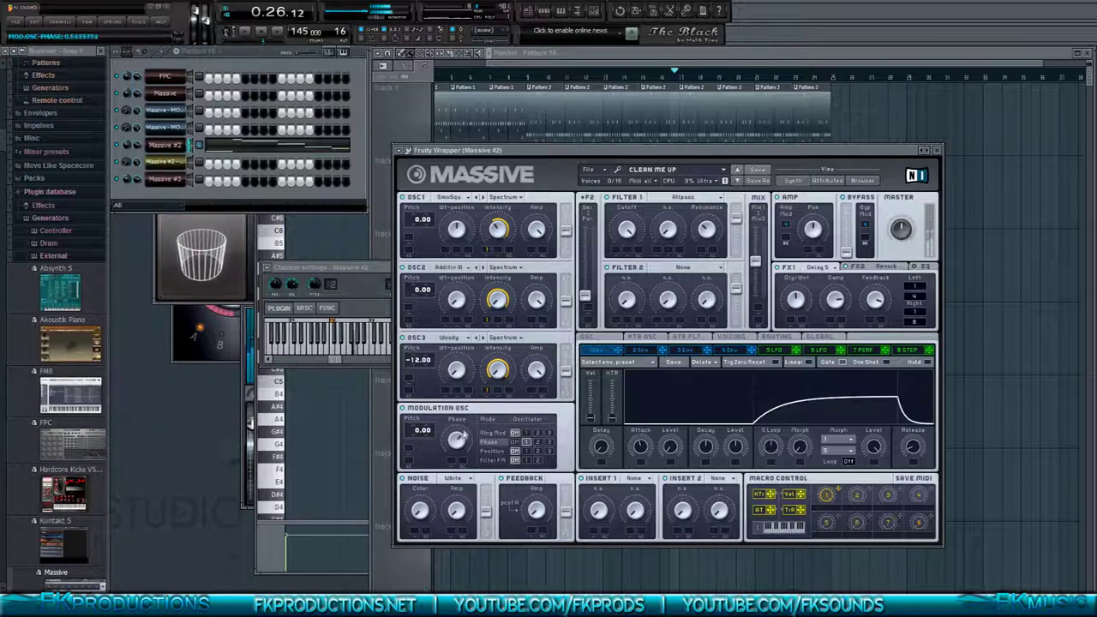
{"action": "left_click_drag", "start_coordinate": [464, 455], "coordinate": [465, 497]}
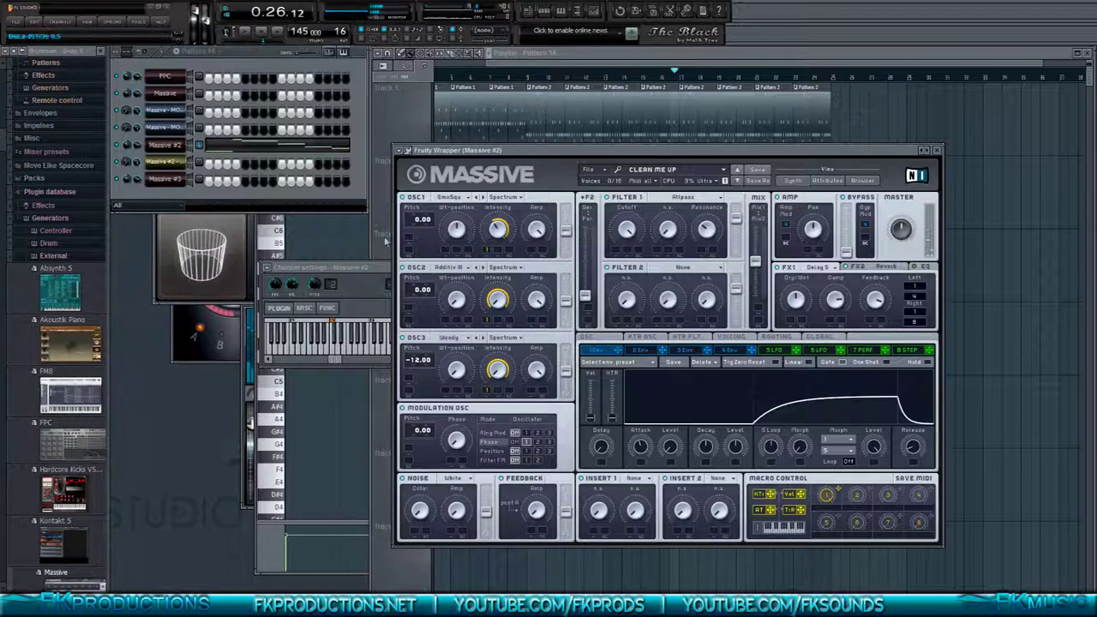
{"action": "left_click", "coordinate": [538, 435]}
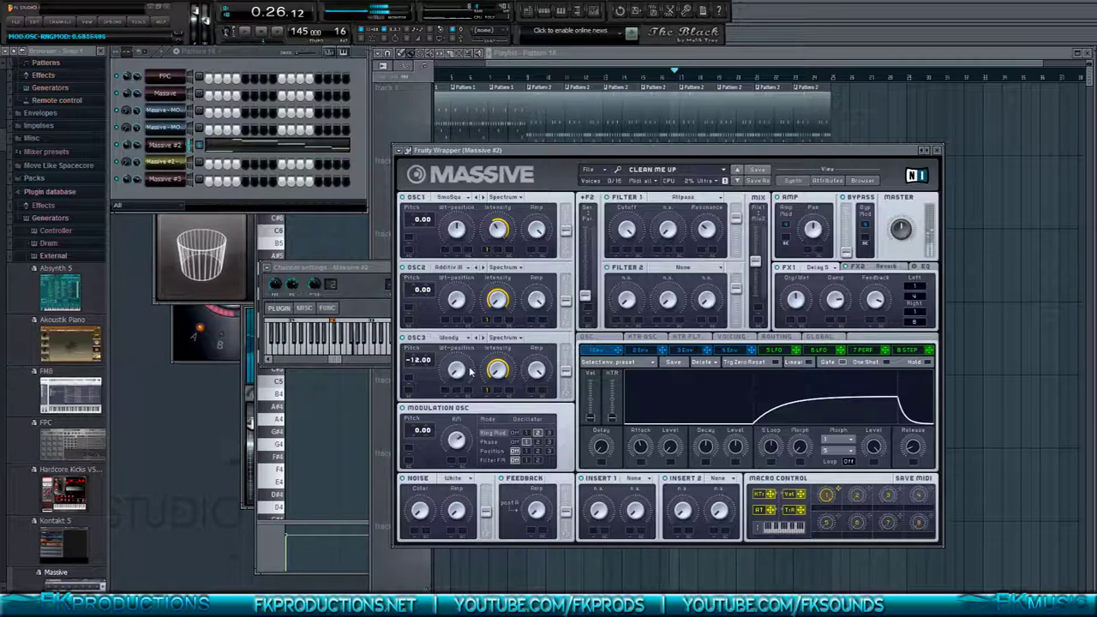
{"action": "left_click", "coordinate": [539, 451]}
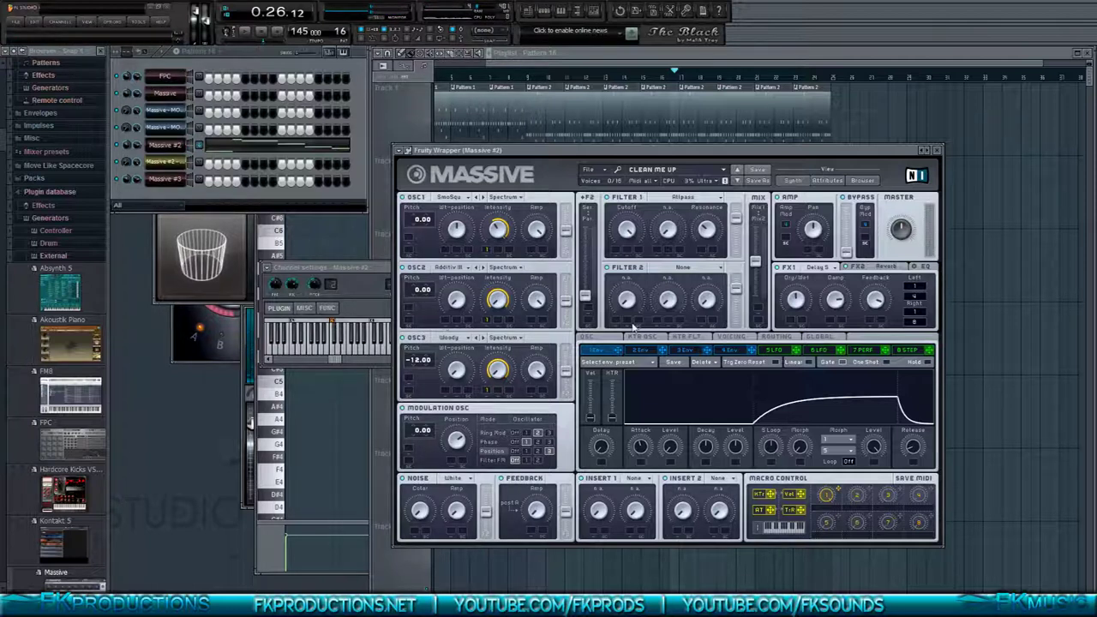
- Examine the Performer in slot 7 and the Stepper in slot 8 of Massive #2, and reposition its window
{"action": "left_click", "coordinate": [864, 352]}
{"action": "left_click", "coordinate": [905, 352]}
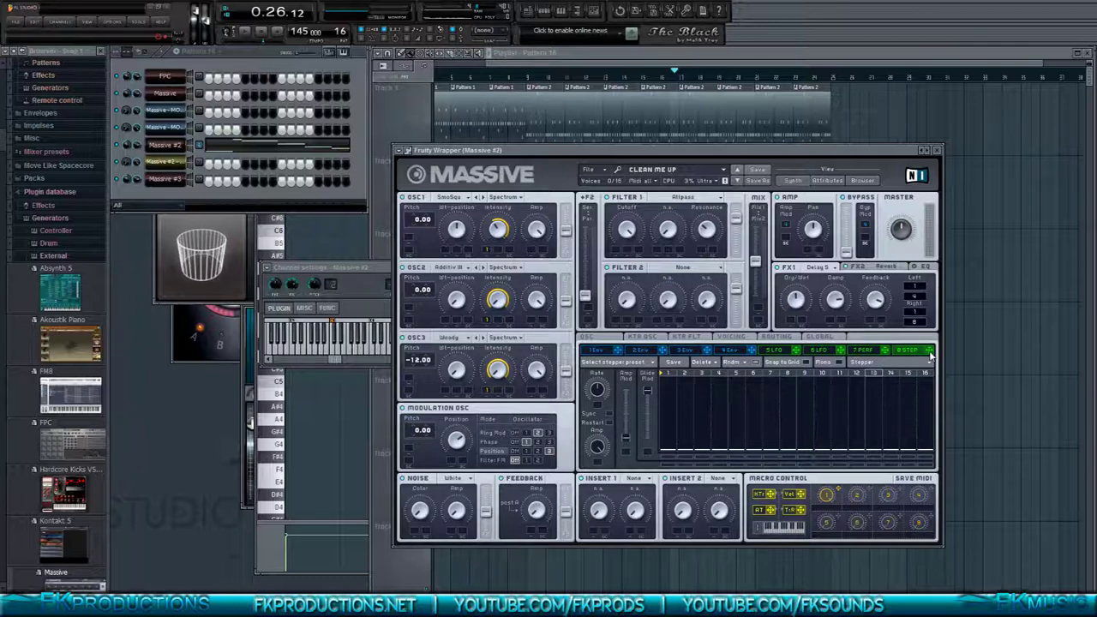
{"action": "left_click_drag", "start_coordinate": [531, 150], "coordinate": [587, 159]}
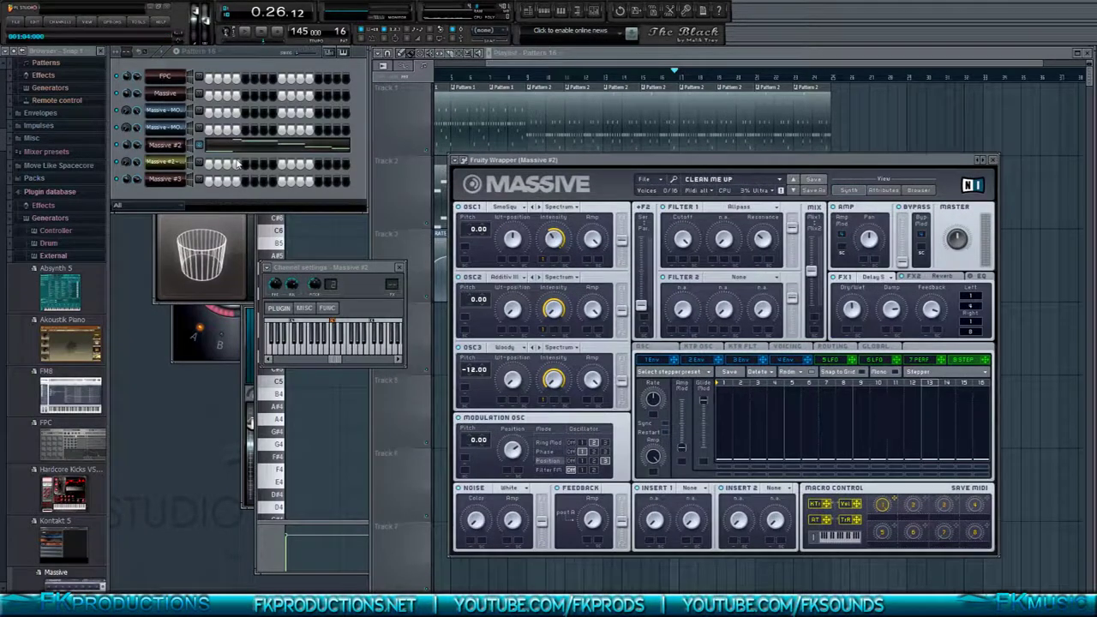
- Bring up the Massive #3 synth, reposition its window and turn off the LFO 5 pitch modulation on all three oscillators
{"action": "left_click", "coordinate": [155, 180]}
{"action": "left_click_drag", "start_coordinate": [787, 155], "coordinate": [559, 171]}
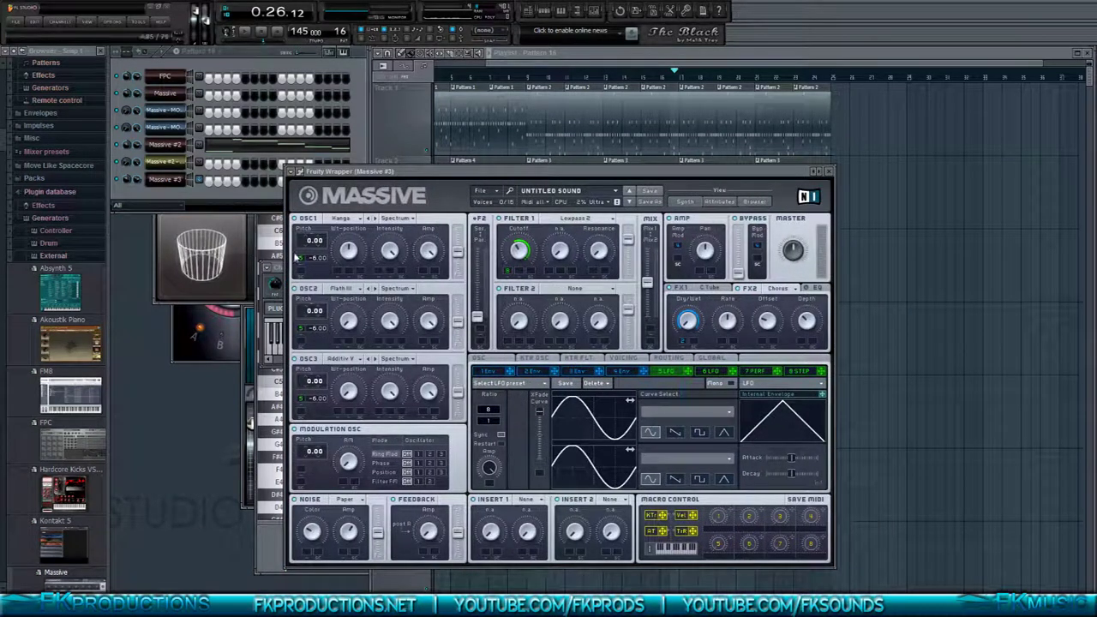
{"action": "right_click", "coordinate": [300, 331]}
{"action": "left_click", "coordinate": [308, 340]}
{"action": "right_click", "coordinate": [302, 400]}
{"action": "left_click", "coordinate": [307, 407]}
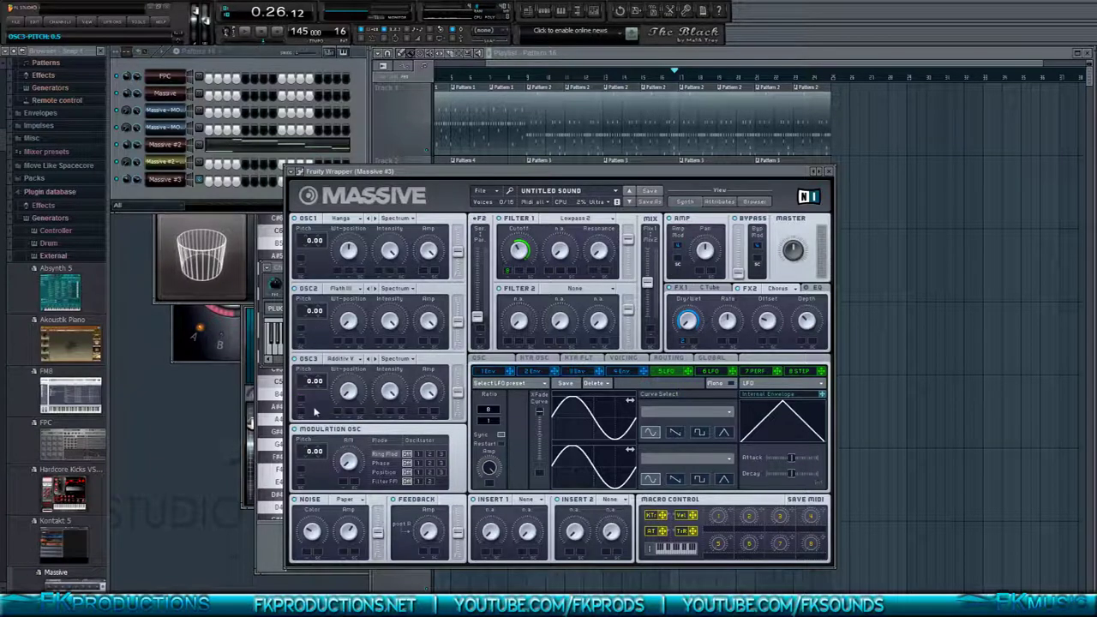
- Check the slot 8 Stepper in Massive #3 and change modulator slot 7 from Performer to Stepper
{"action": "left_click", "coordinate": [799, 374]}
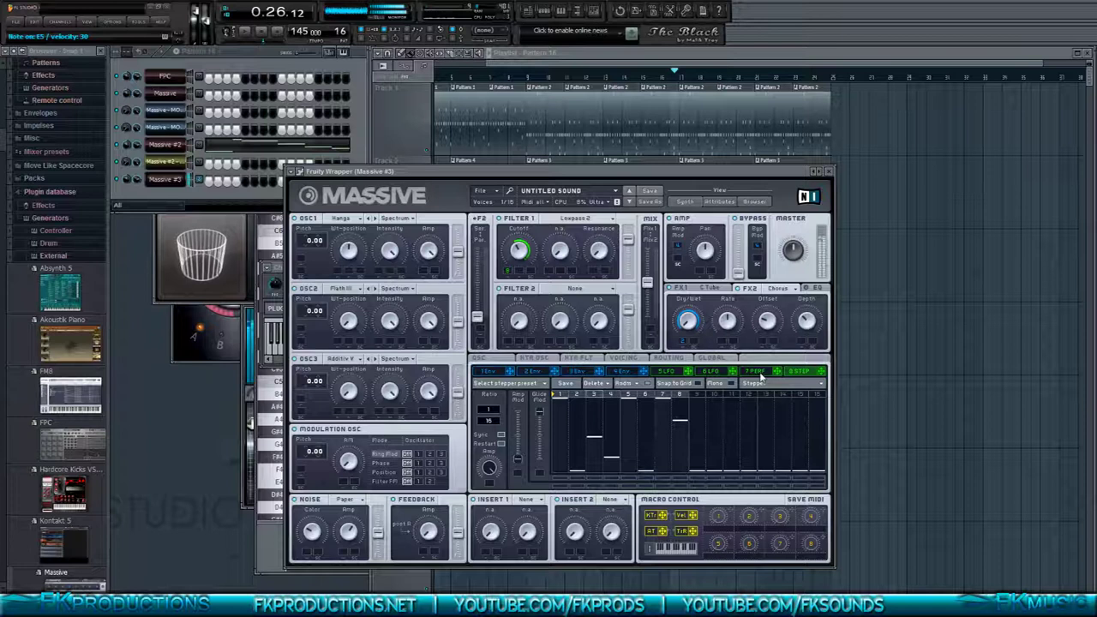
{"action": "left_click", "coordinate": [755, 374]}
{"action": "left_click", "coordinate": [758, 385]}
{"action": "left_click", "coordinate": [754, 395]}
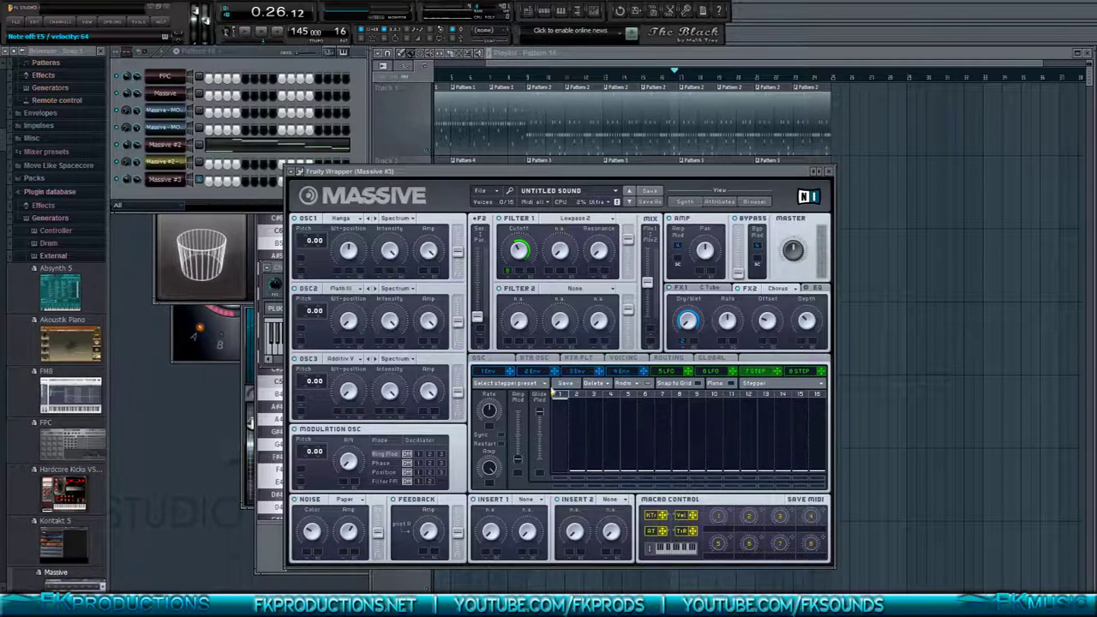
- Draw the slot 7 Stepper's pattern with steps 1, 3 and 5 at maximum and steps 2 and 4 at mid-height
{"action": "left_click", "coordinate": [575, 435]}
{"action": "mouse_move", "coordinate": [574, 435]}
{"action": "left_mouse_down"}
{"action": "mouse_move", "coordinate": [590, 430]}
{"action": "mouse_move", "coordinate": [579, 434]}
{"action": "left_mouse_up"}
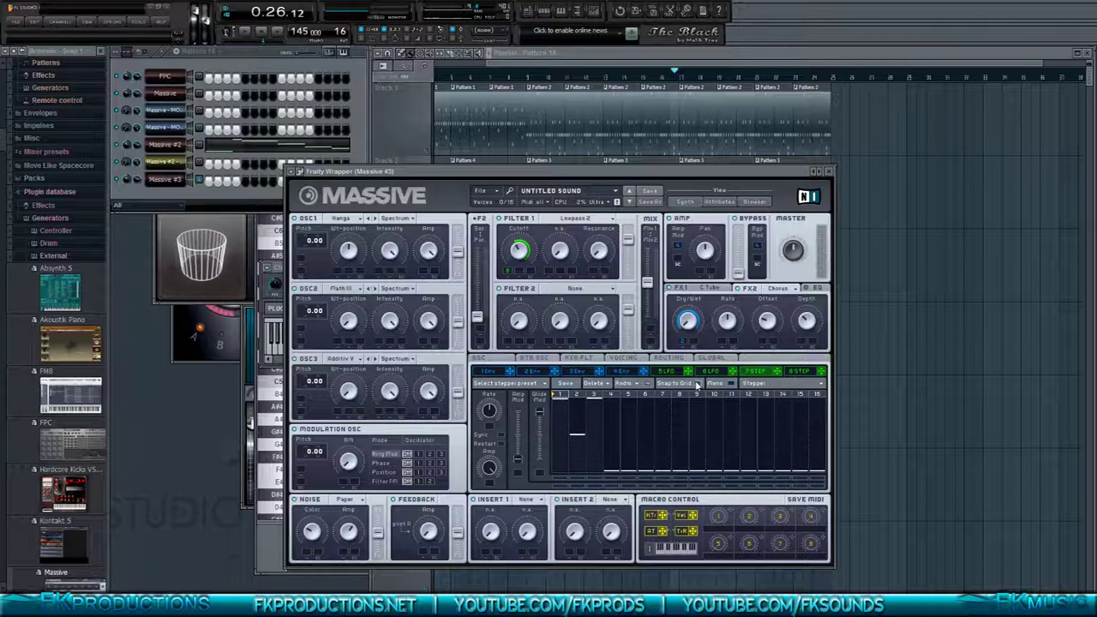
{"action": "left_click_drag", "start_coordinate": [626, 437], "coordinate": [627, 370]}
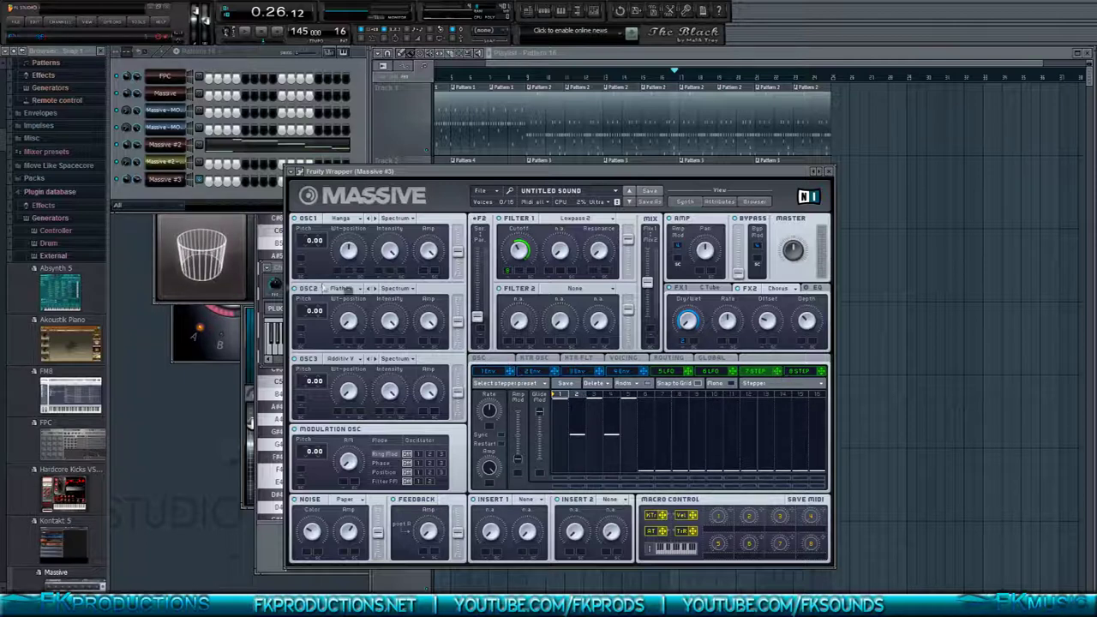
- Tempo-sync the slot 7 Stepper and route it to oscillator 1's pitch at -12.00 and oscillator 3's pitch at 6.00
{"action": "left_click", "coordinate": [300, 258]}
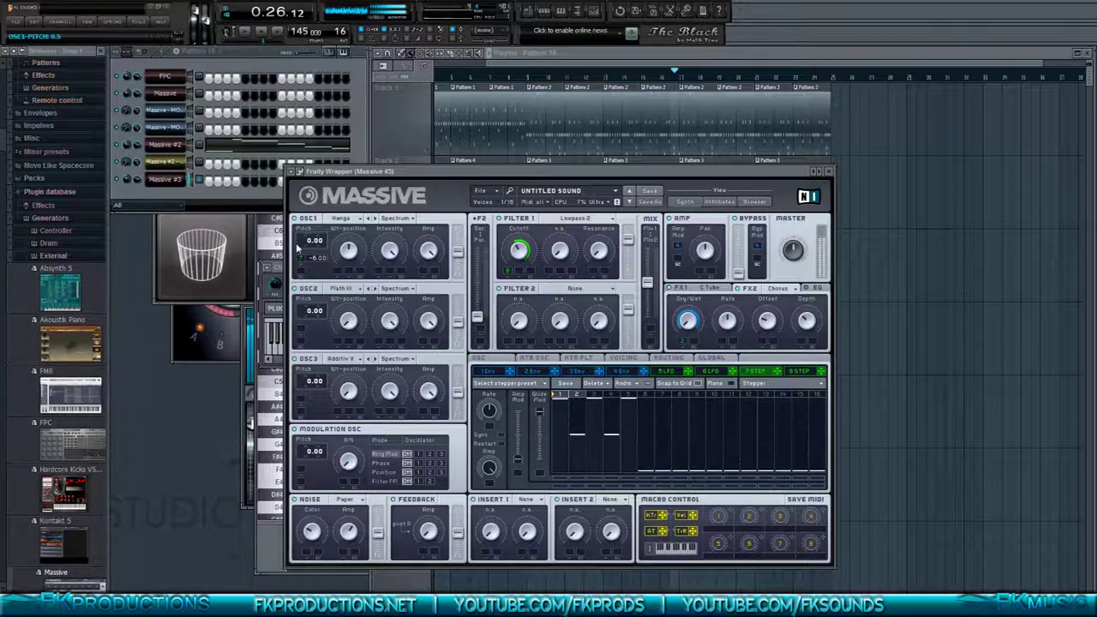
{"action": "left_click", "coordinate": [502, 434]}
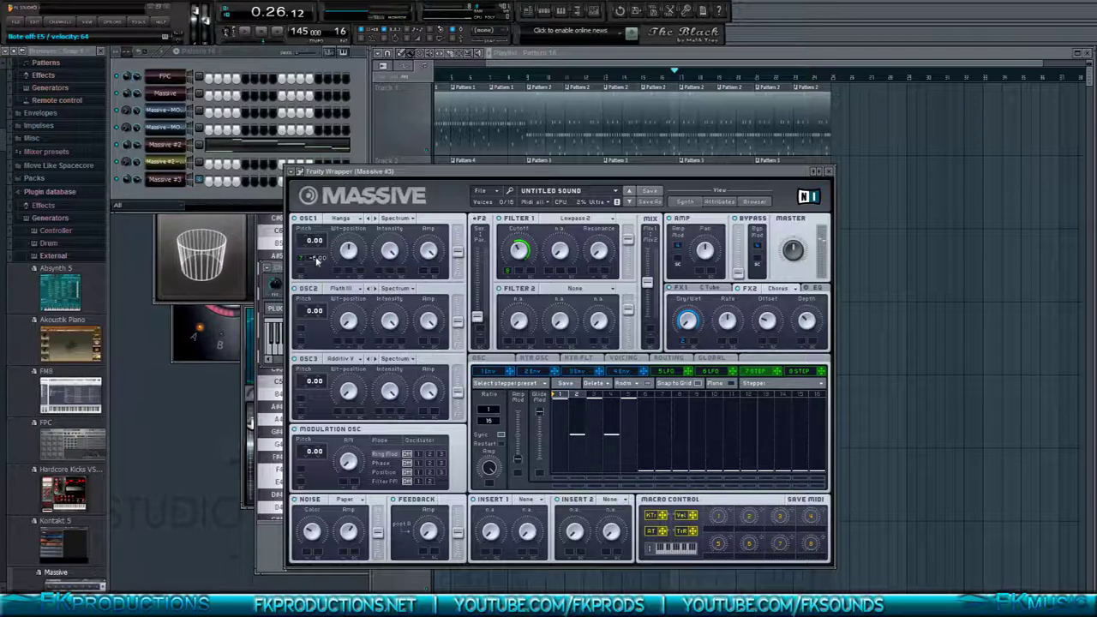
{"action": "left_click_drag", "start_coordinate": [319, 263], "coordinate": [319, 266]}
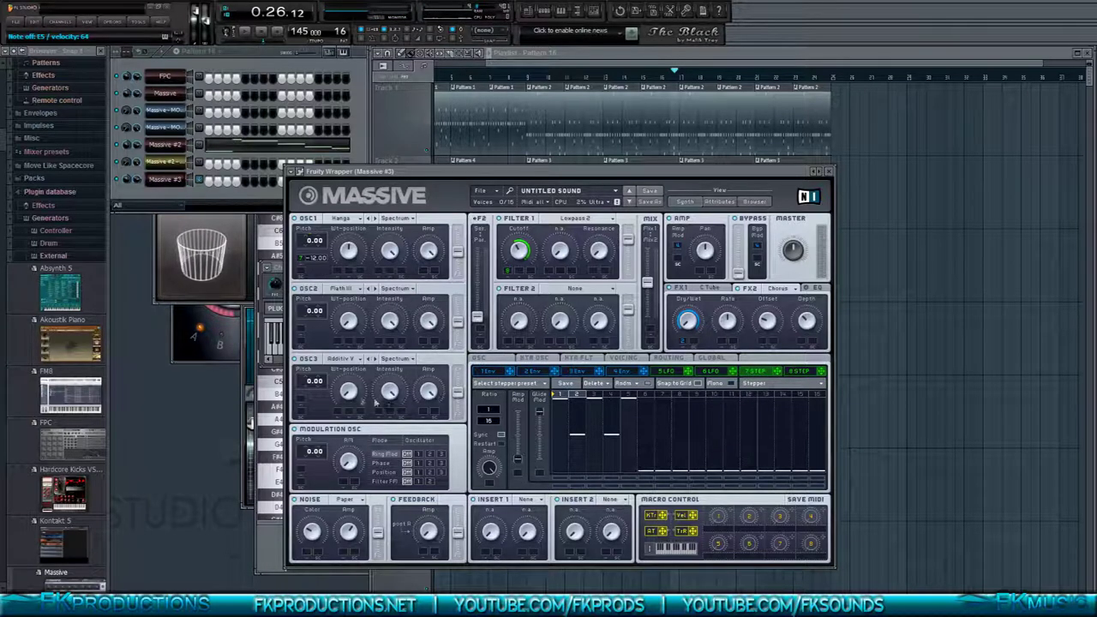
{"action": "left_click_drag", "start_coordinate": [301, 398], "coordinate": [323, 381]}
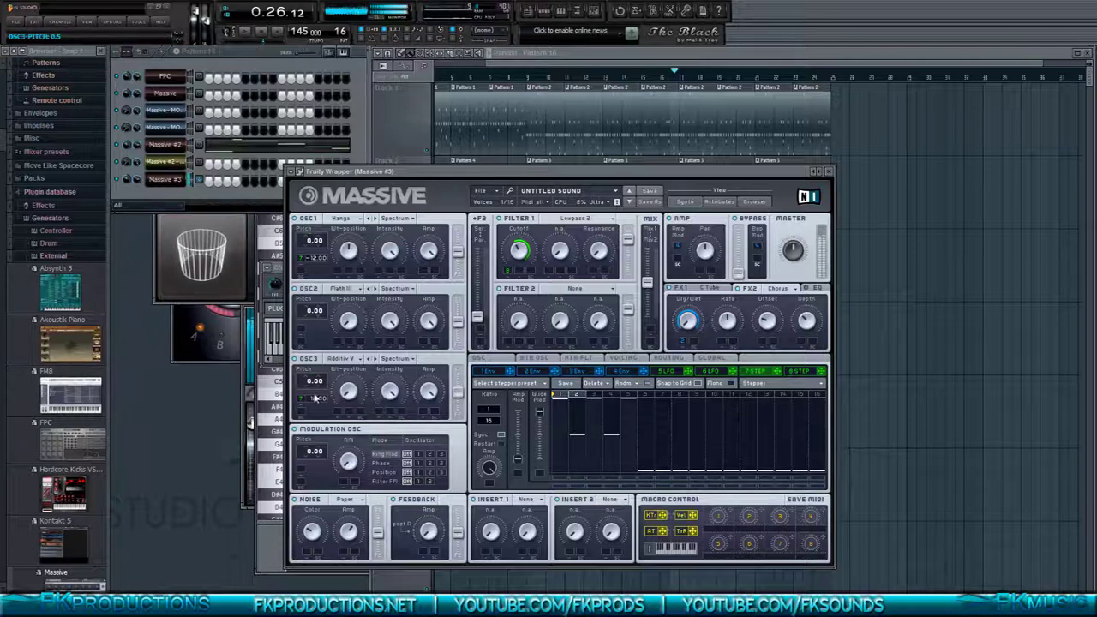
{"action": "left_click_drag", "start_coordinate": [313, 397], "coordinate": [313, 406]}
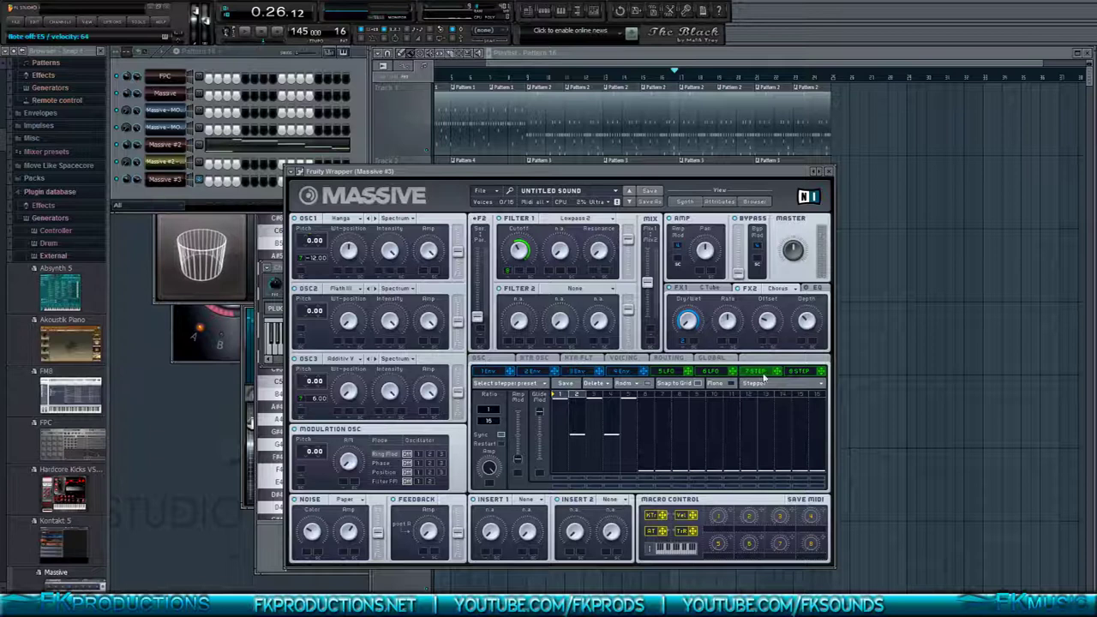
- Change modulator slot 6 to a tempo-synced Stepper with step 1 at maximum and step 2 just below mid-height
{"action": "left_click", "coordinate": [711, 371]}
{"action": "left_click", "coordinate": [771, 393]}
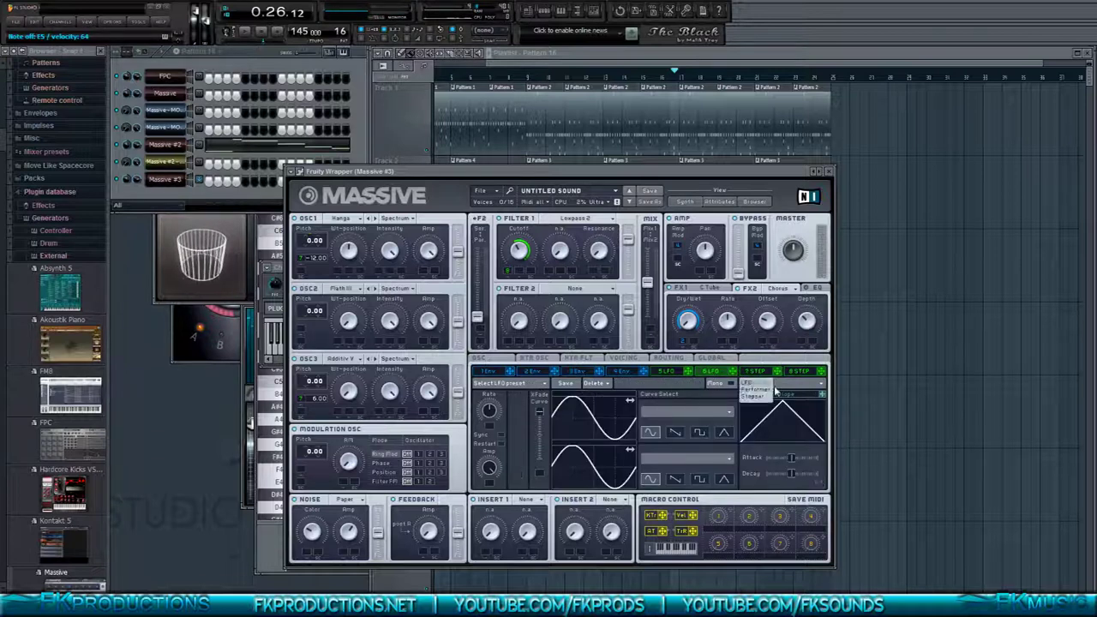
{"action": "left_click", "coordinate": [766, 397]}
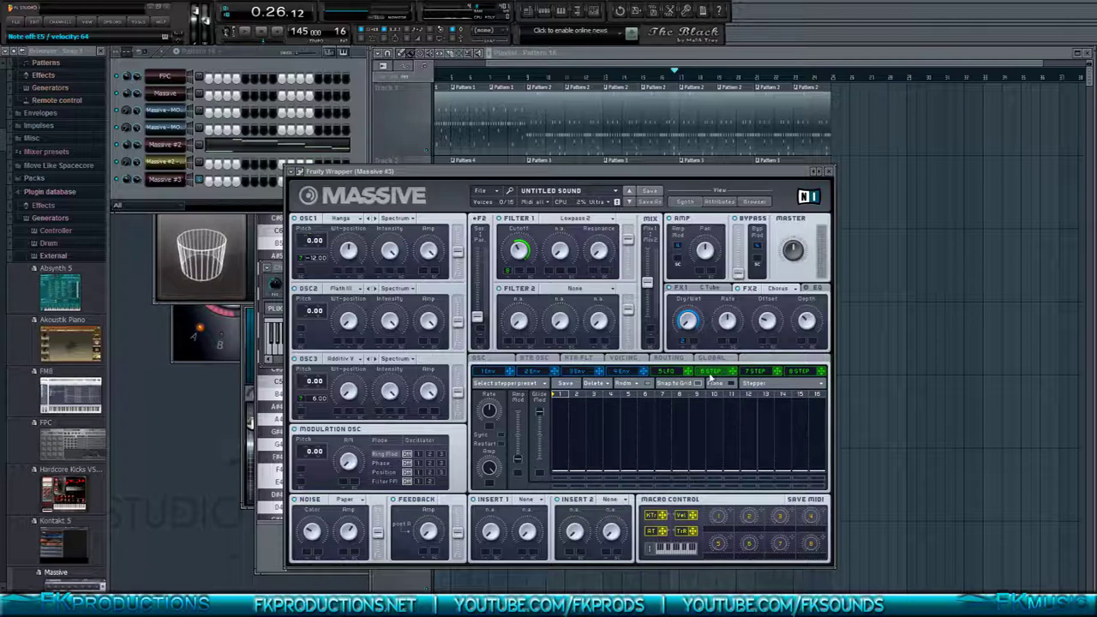
{"action": "left_click_drag", "start_coordinate": [560, 434], "coordinate": [559, 396]}
{"action": "left_click_drag", "start_coordinate": [577, 435], "coordinate": [579, 440]}
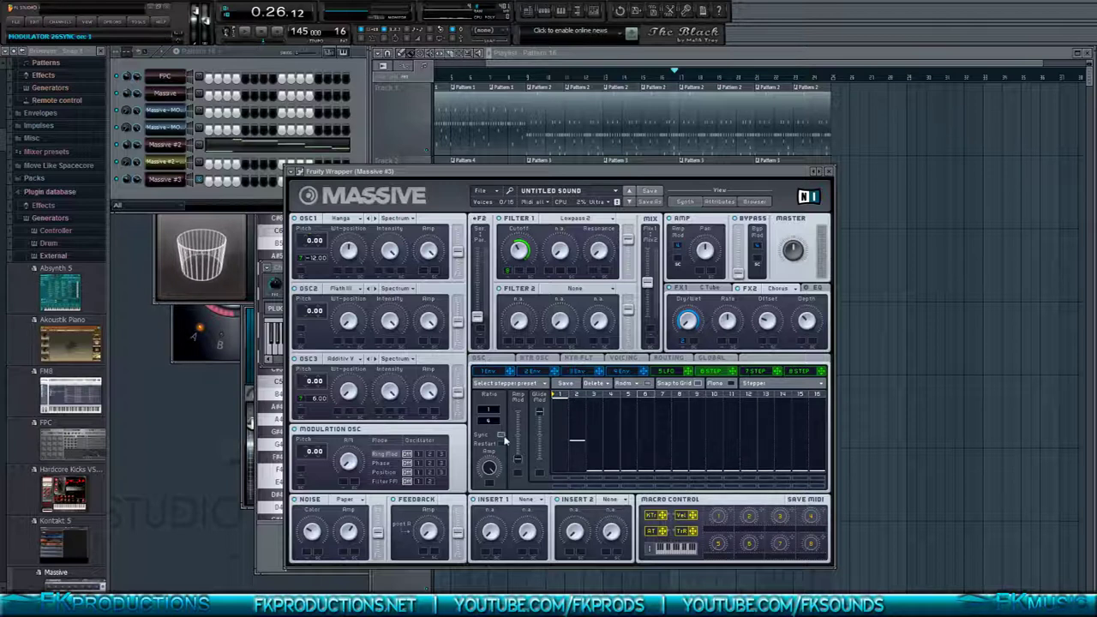
- Route the slot 6 Stepper to oscillator 3's pitch with an amount of 12.00 and shorten its loop to two steps
{"action": "left_click_drag", "start_coordinate": [735, 377], "coordinate": [302, 401]}
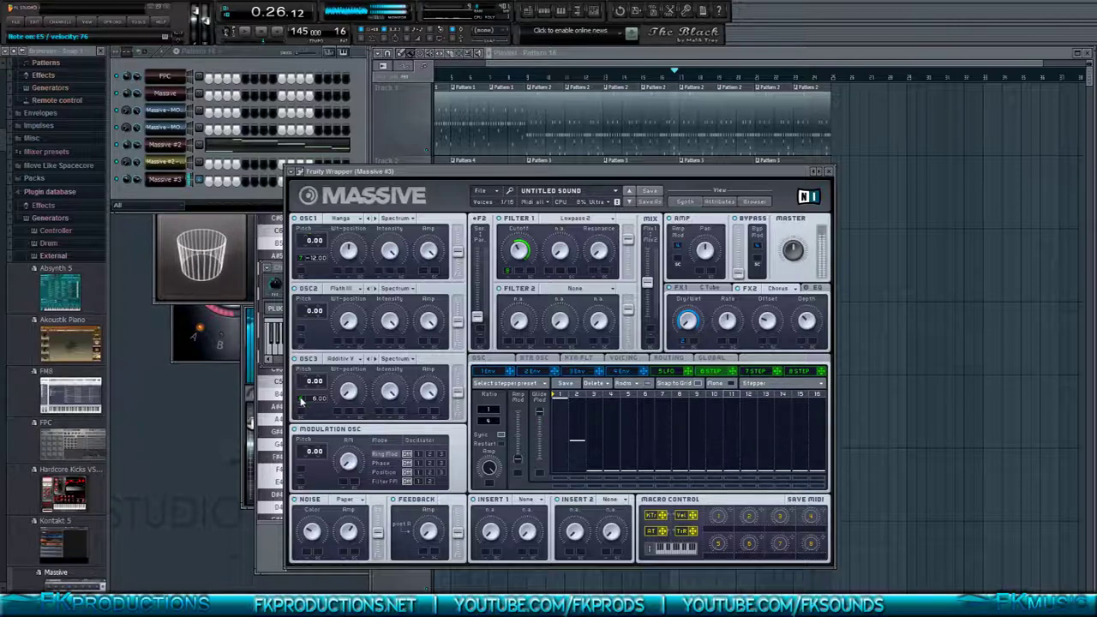
{"action": "left_click_drag", "start_coordinate": [819, 397], "coordinate": [586, 398]}
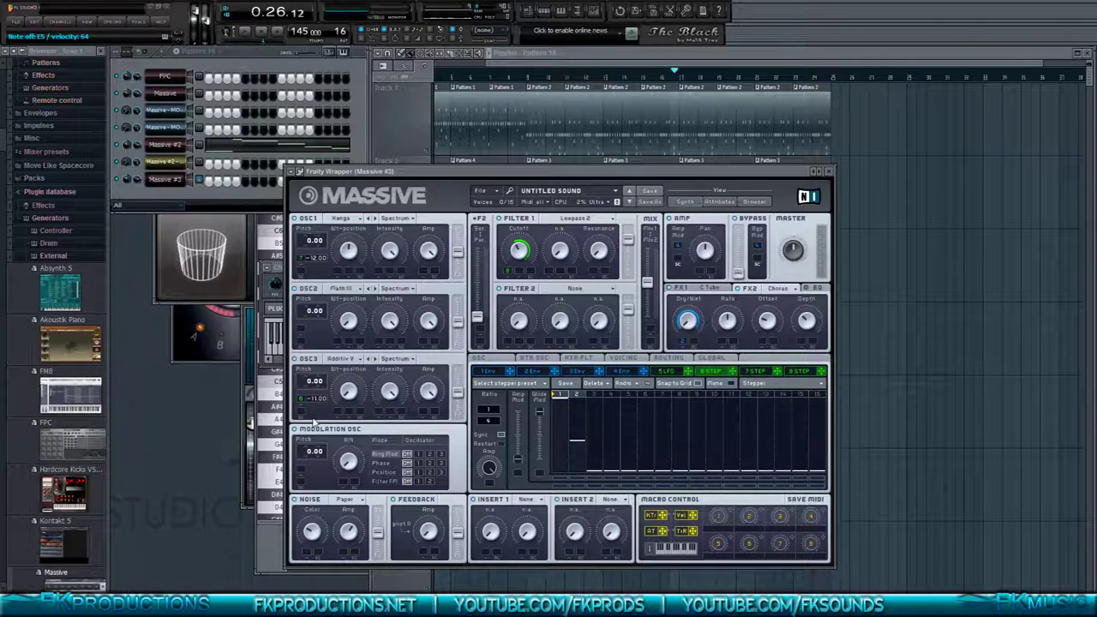
{"action": "left_click_drag", "start_coordinate": [313, 421], "coordinate": [313, 423]}
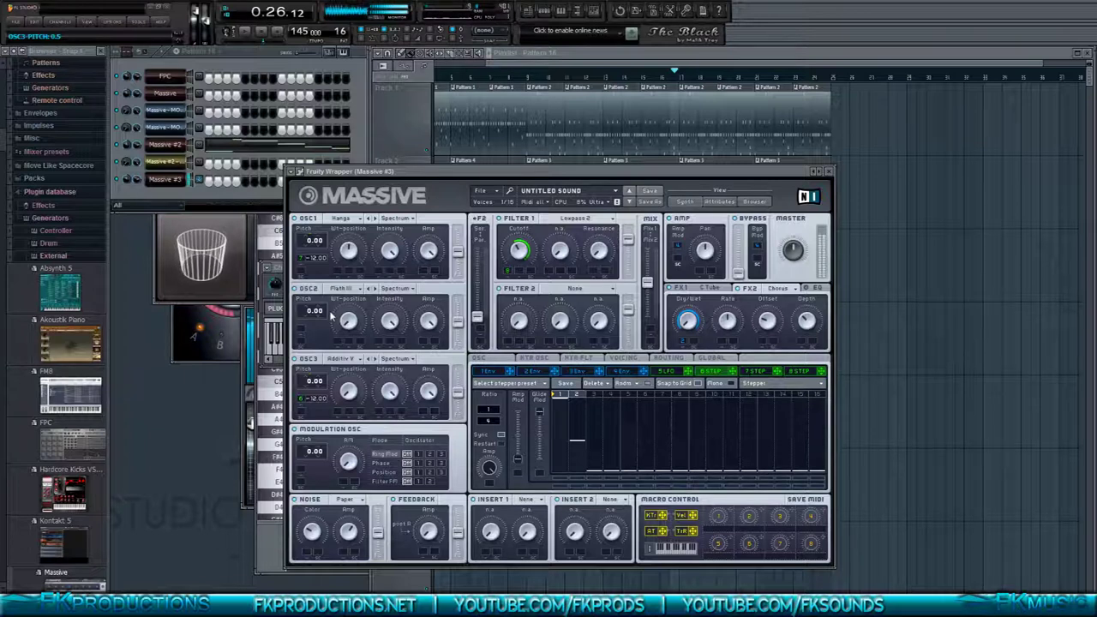
{"action": "left_click_drag", "start_coordinate": [310, 400], "coordinate": [318, 374]}
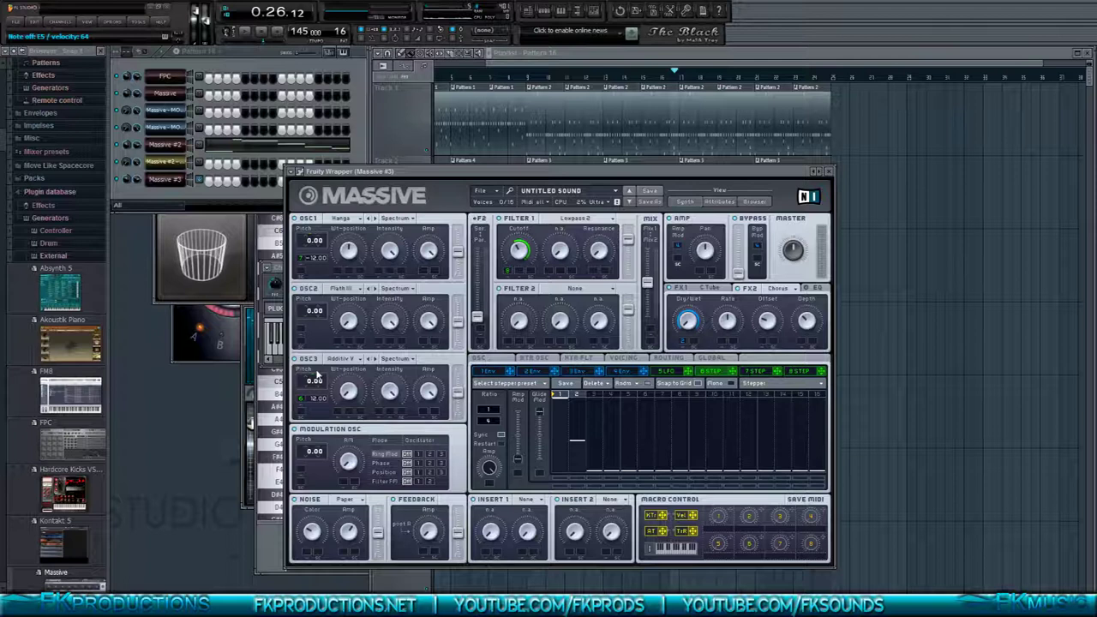
- Shape the slot 6 Stepper as a four-step pattern, with steps 2 and 4 near the top and step 3 at mid-height
{"action": "left_click", "coordinate": [576, 418]}
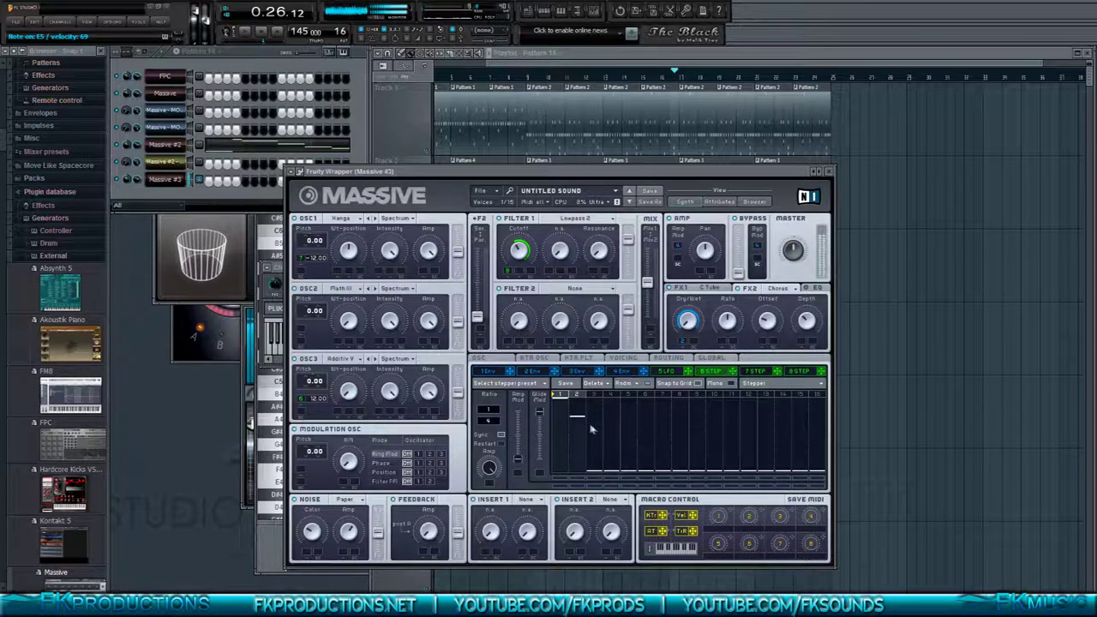
{"action": "left_click", "coordinate": [593, 428]}
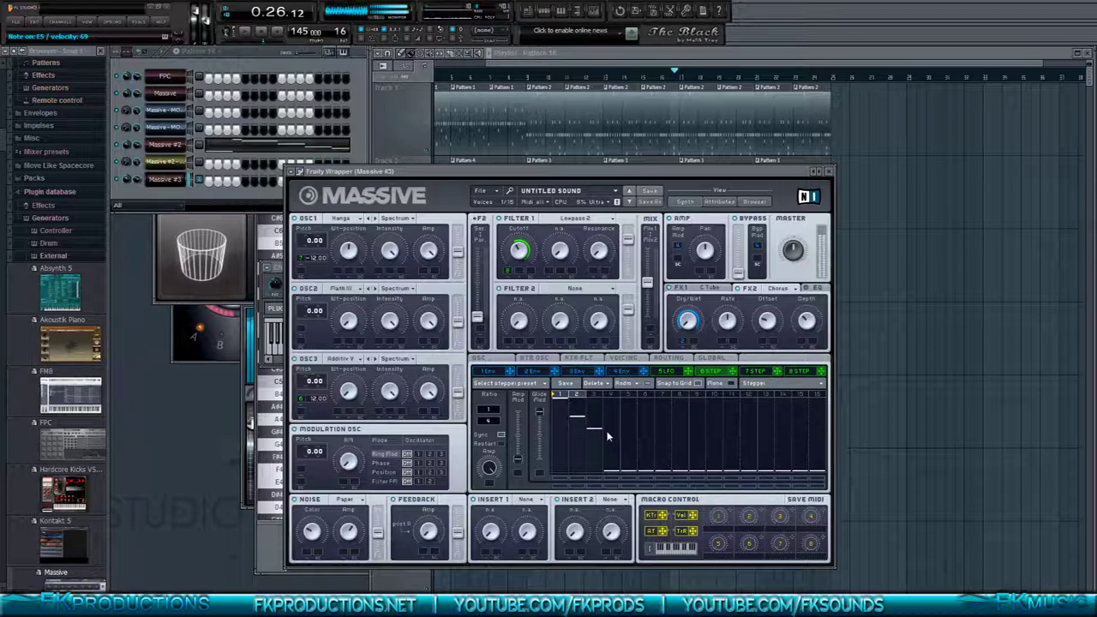
{"action": "left_click", "coordinate": [597, 436]}
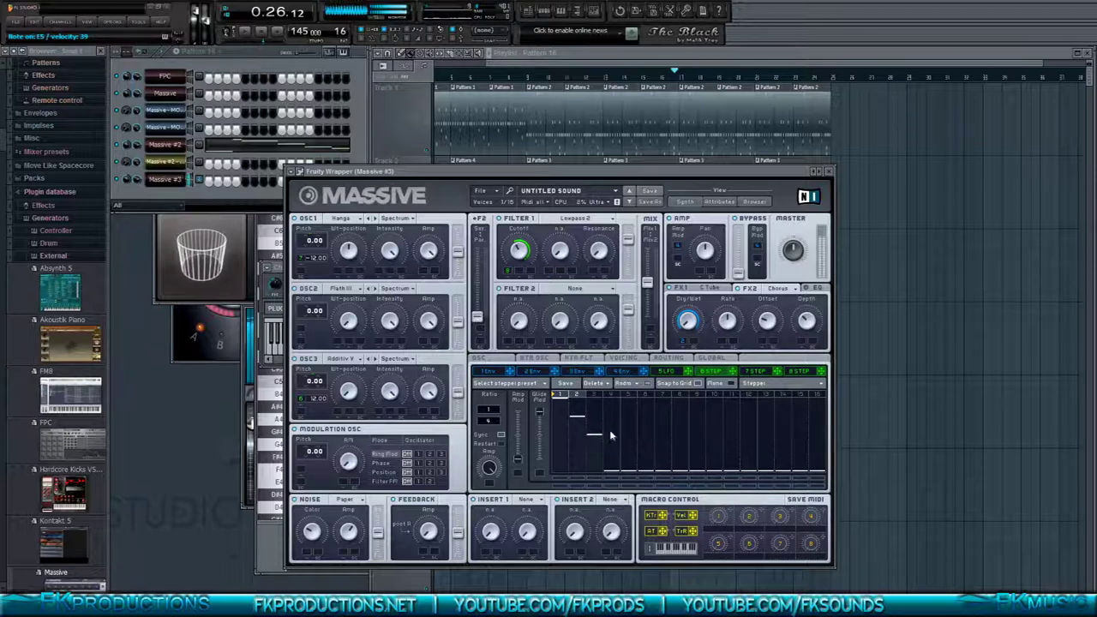
{"action": "left_click", "coordinate": [611, 430]}
{"action": "left_click", "coordinate": [611, 418]}
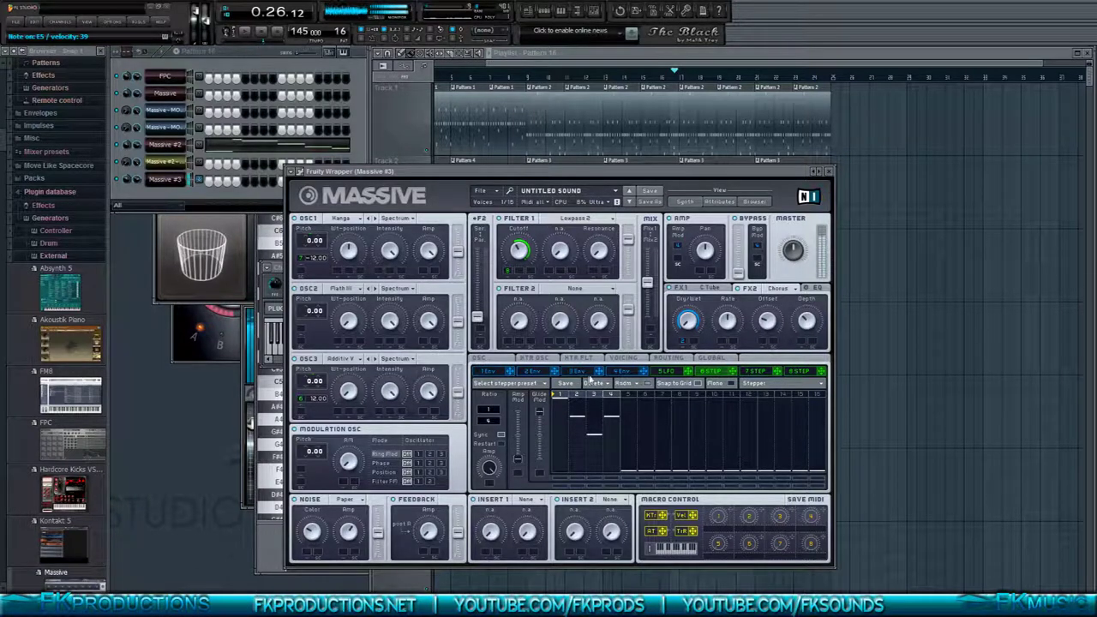
{"action": "left_click_drag", "start_coordinate": [582, 418], "coordinate": [613, 411]}
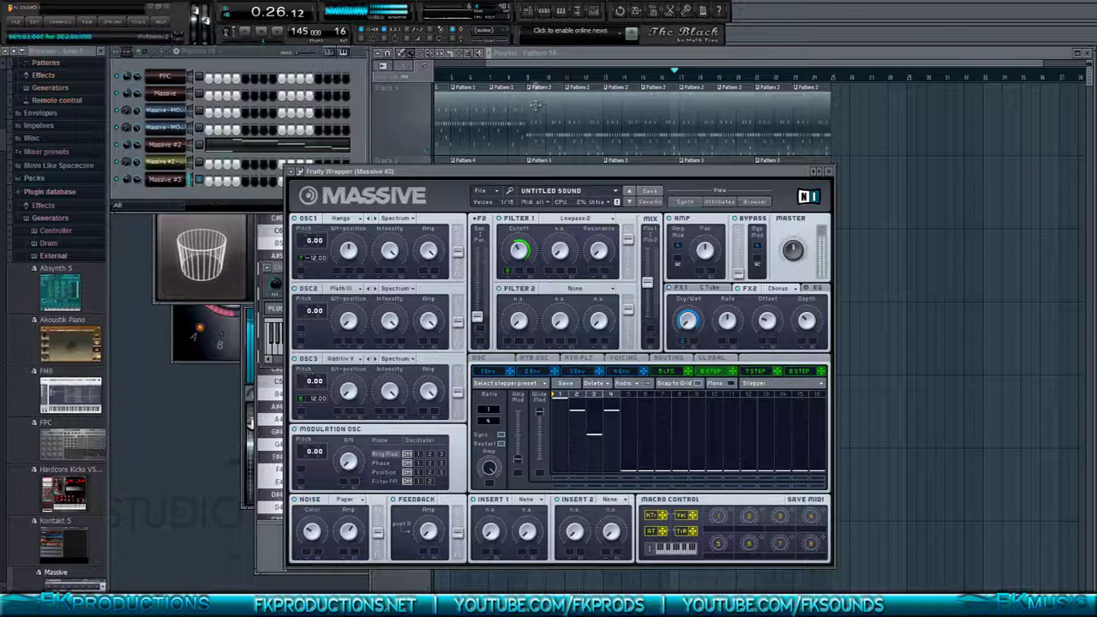
- Restart song playback from the beginning, listen to how the stepped sound fits the arrangement, and stop it
{"action": "left_click", "coordinate": [264, 33]}
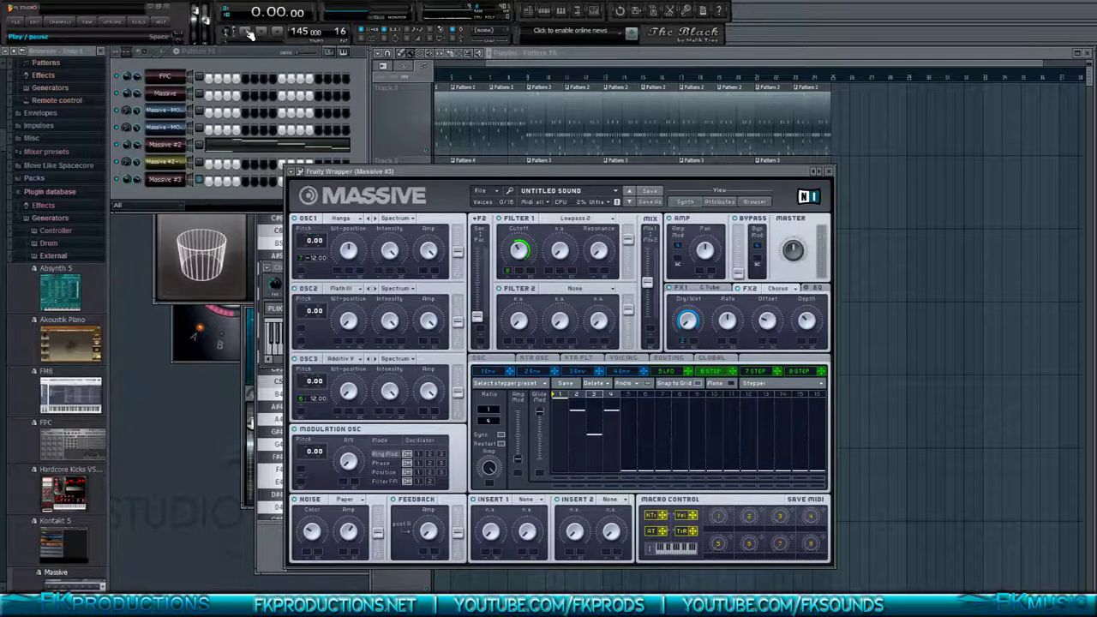
{"action": "left_click", "coordinate": [249, 33]}
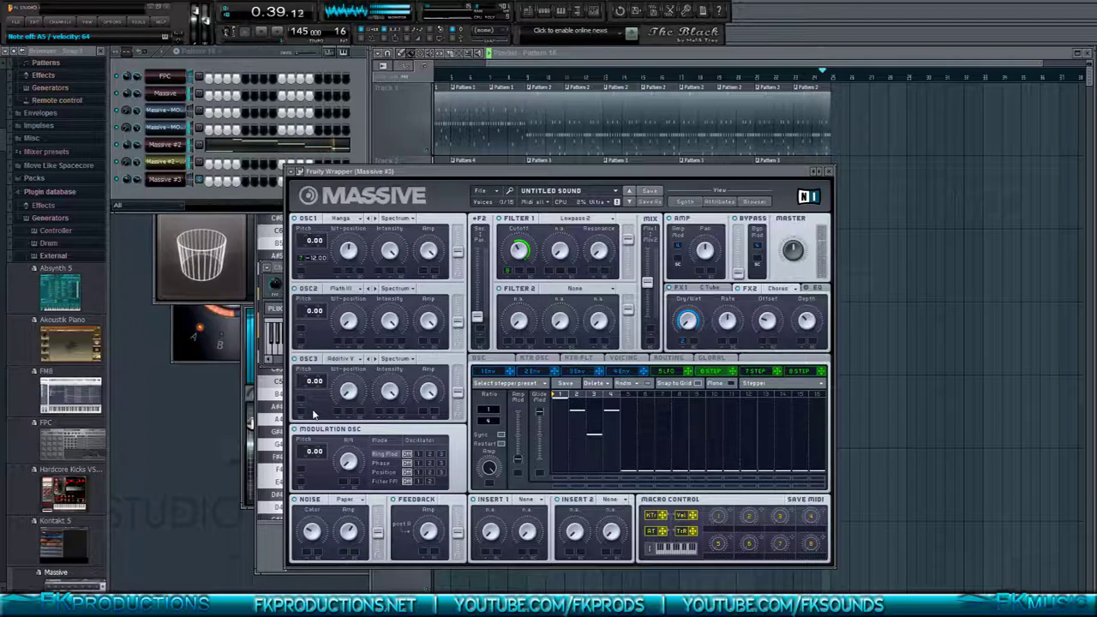
{"action": "key", "text": "space"}
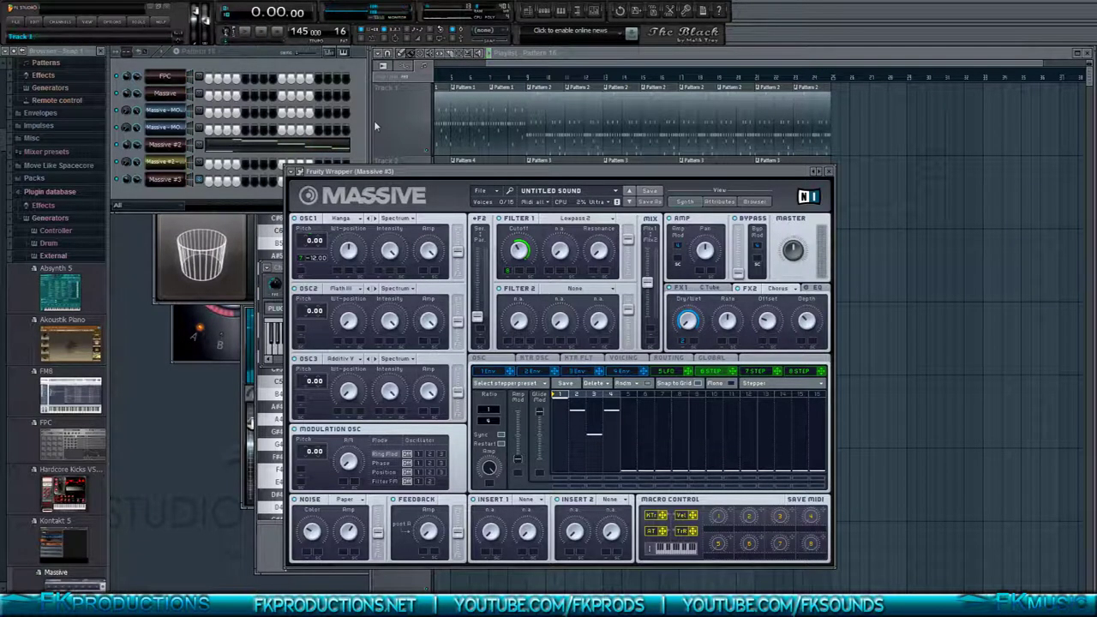
- Remove the Stepper from oscillator 1's pitch and route the slot 7 Stepper to oscillator 2's pitch at -12.00
{"action": "left_click_drag", "start_coordinate": [300, 260], "coordinate": [301, 259]}
{"action": "right_click", "coordinate": [302, 262]}
{"action": "left_click", "coordinate": [306, 271]}
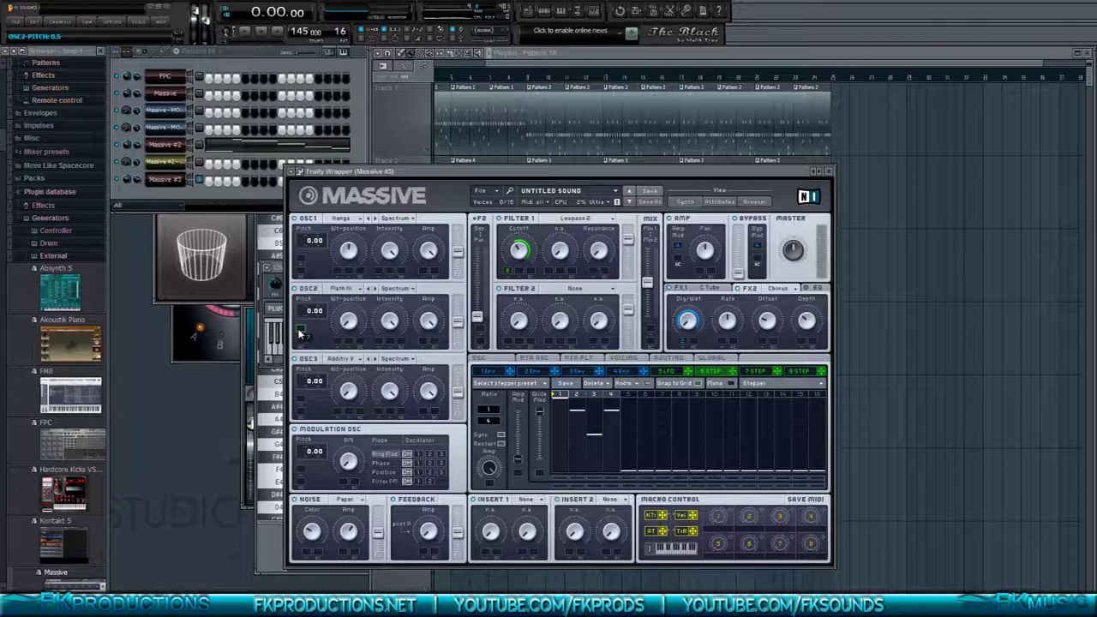
{"action": "left_click_drag", "start_coordinate": [300, 332], "coordinate": [303, 323]}
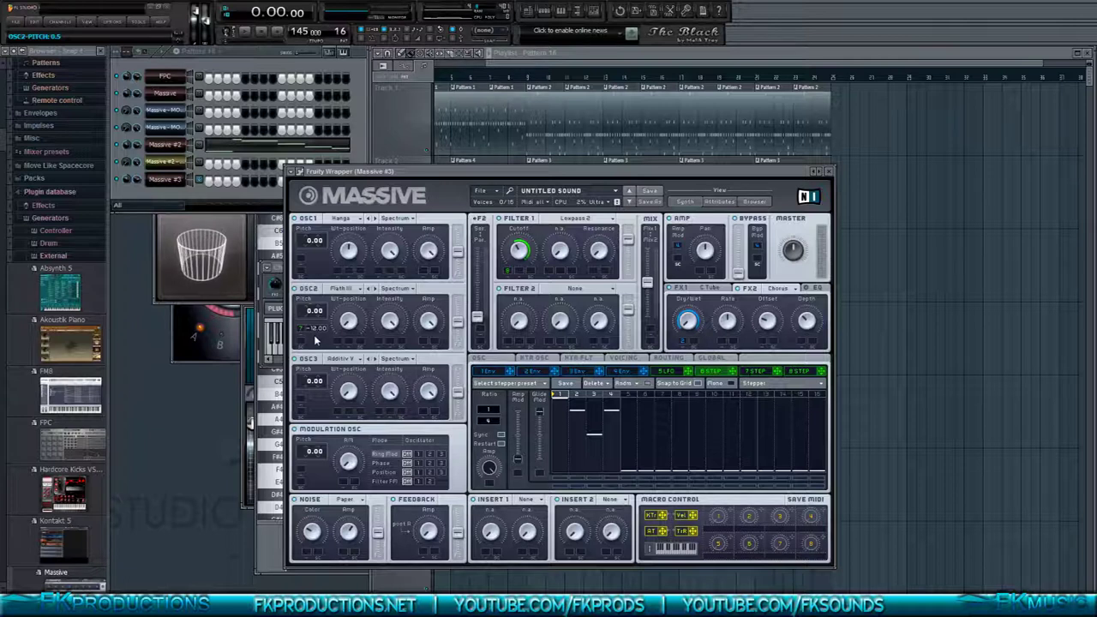
- Compare the slot 7 and slot 8 Steppers while sounding a note, and lower step 2 of slot 7 to near the bottom
{"action": "key", "text": "x"}
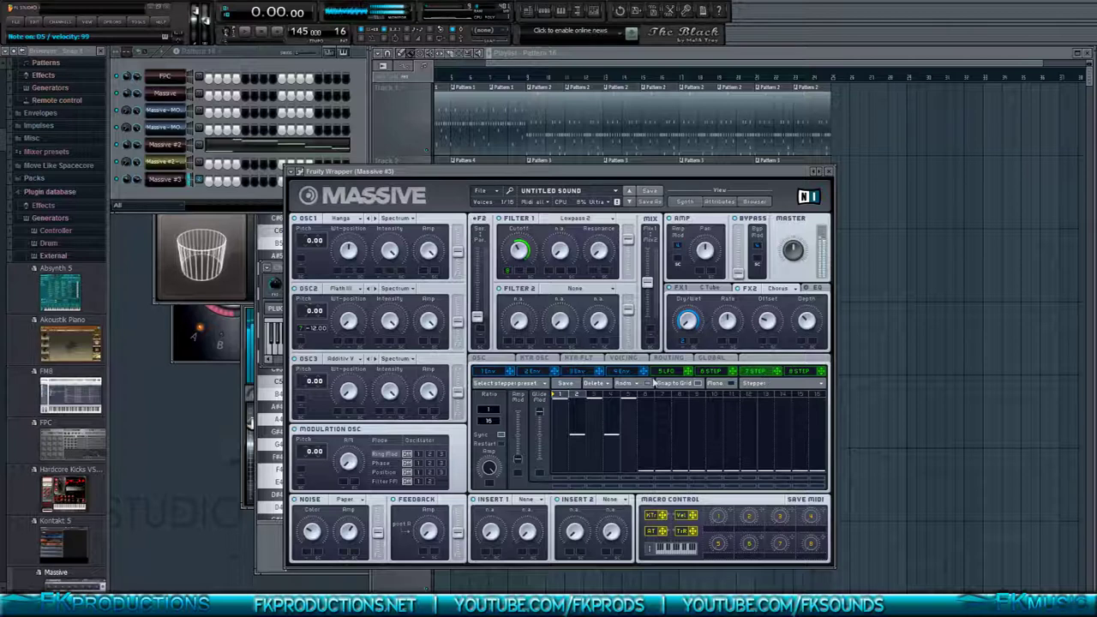
{"action": "left_click", "coordinate": [796, 373]}
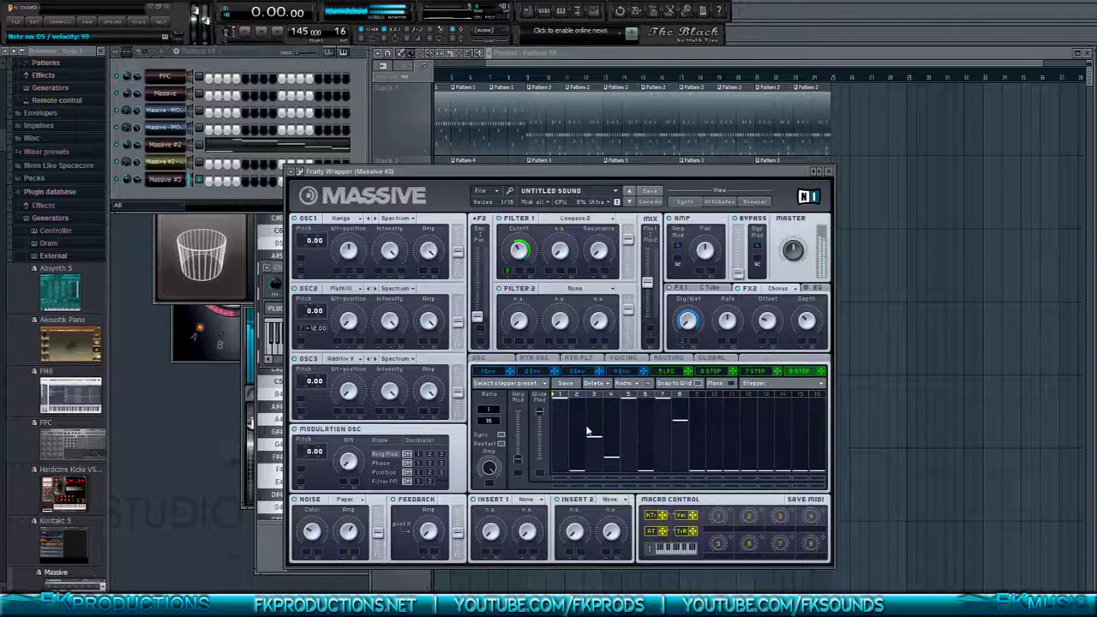
{"action": "left_click", "coordinate": [768, 375]}
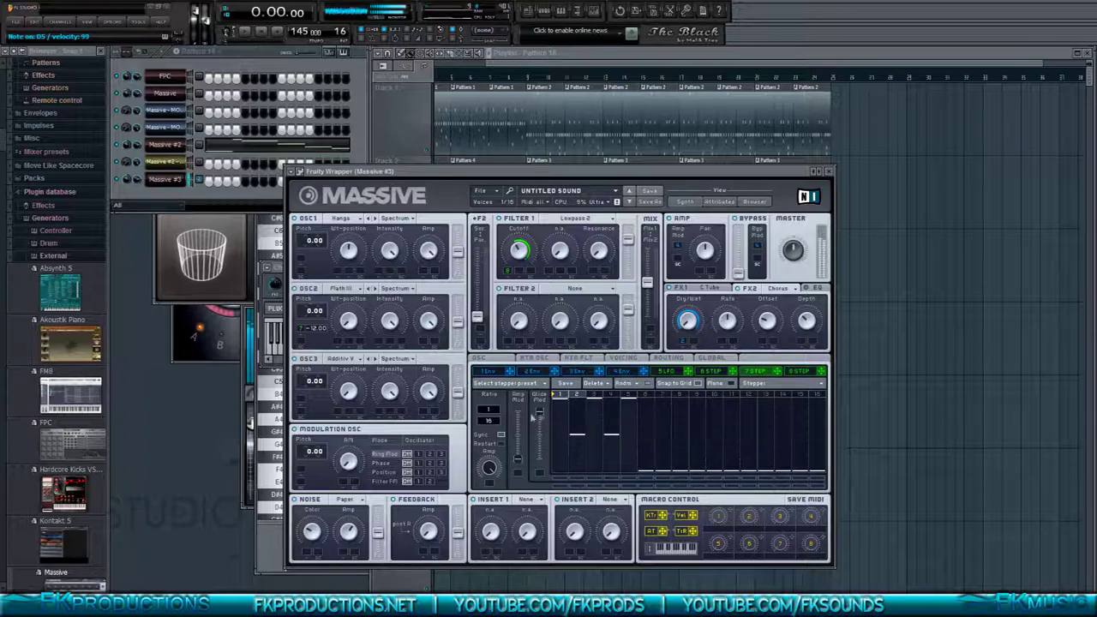
{"action": "left_click", "coordinate": [575, 412]}
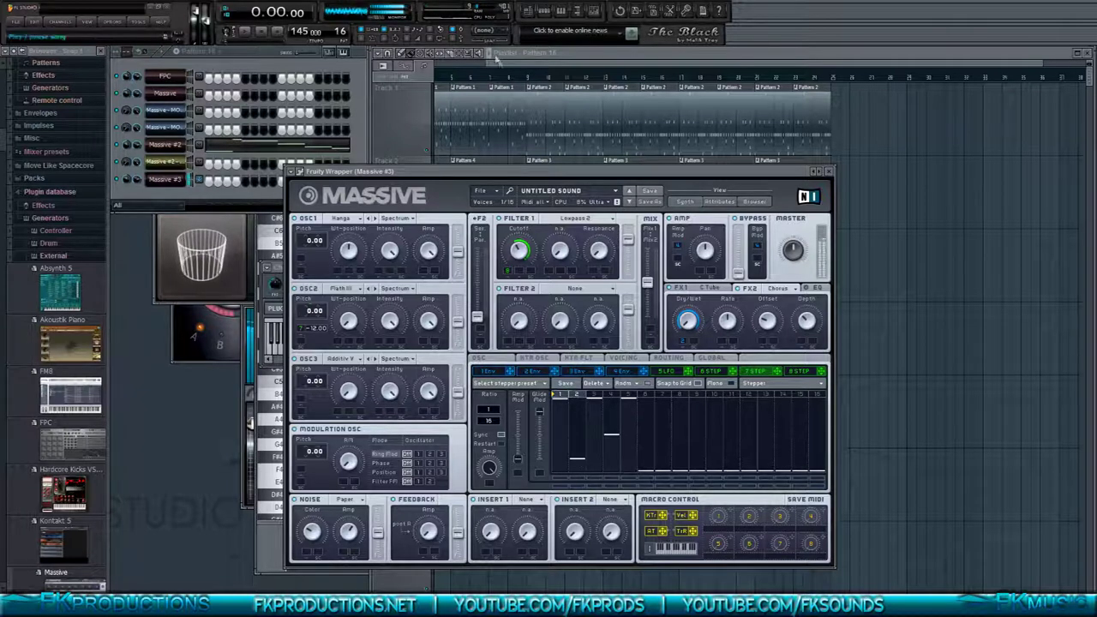
- Bring the playlist forward and play the opening of the song from its start
{"action": "left_click", "coordinate": [496, 77]}
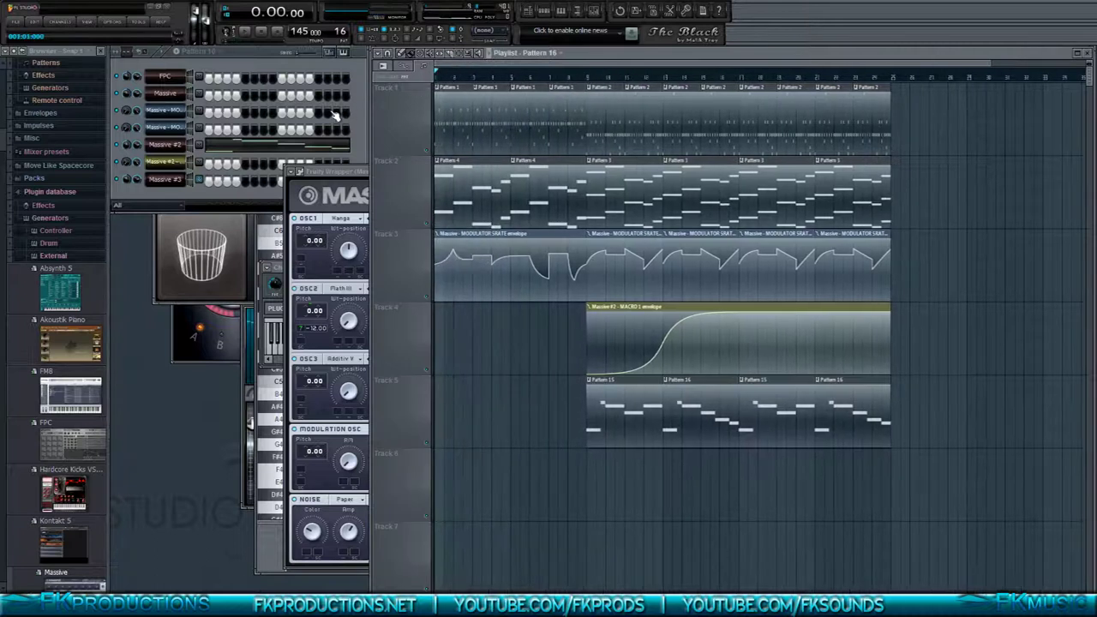
{"action": "key", "text": "space"}
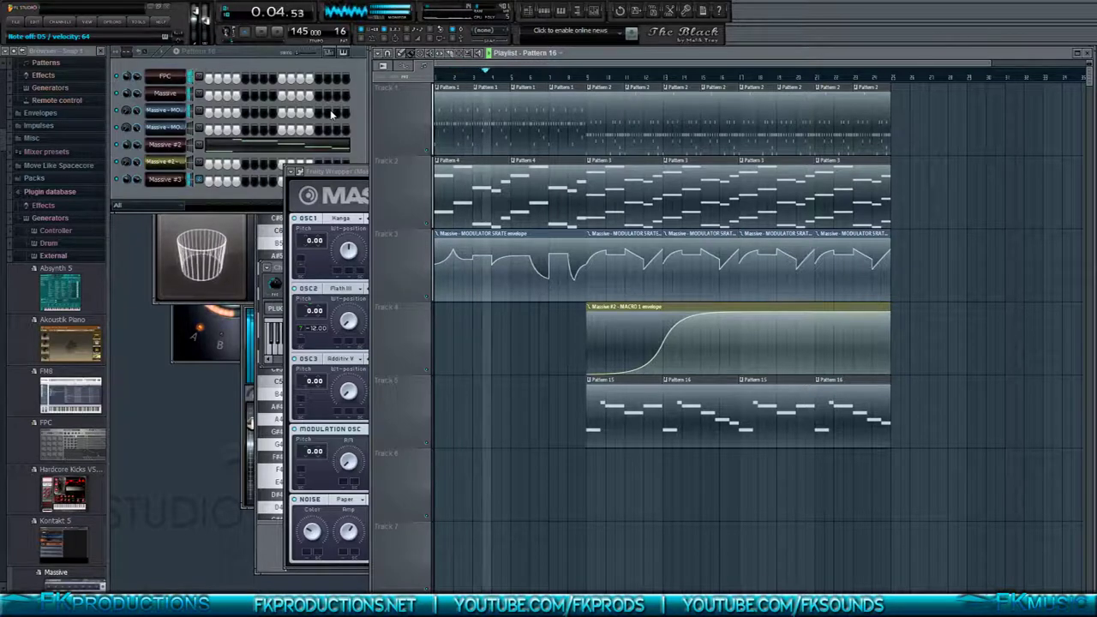
{"action": "key", "text": "space"}
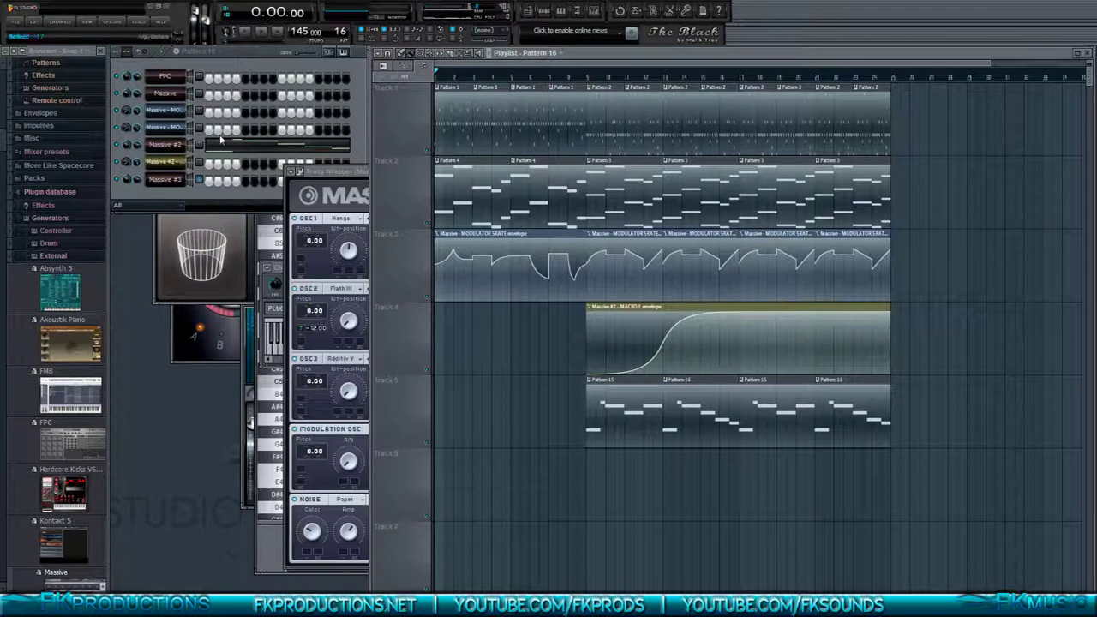
- In Massive #3, move the slot 7 Stepper from oscillator 2's pitch to its Amp over the full range, and display the slot 6 Stepper
{"action": "left_click", "coordinate": [330, 173]}
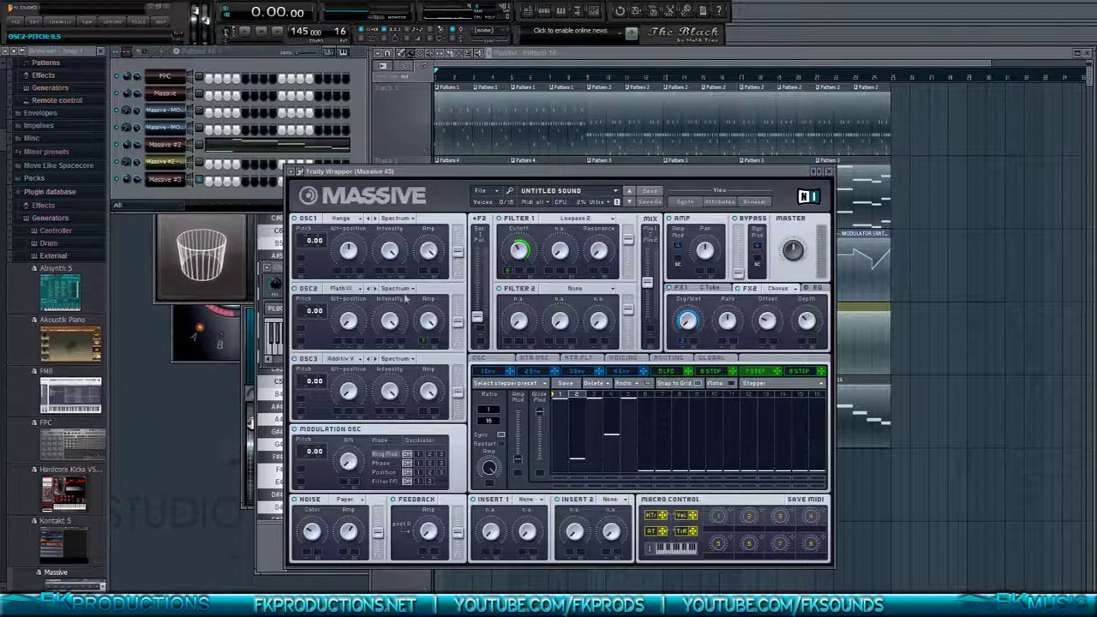
{"action": "left_click_drag", "start_coordinate": [435, 321], "coordinate": [457, 437]}
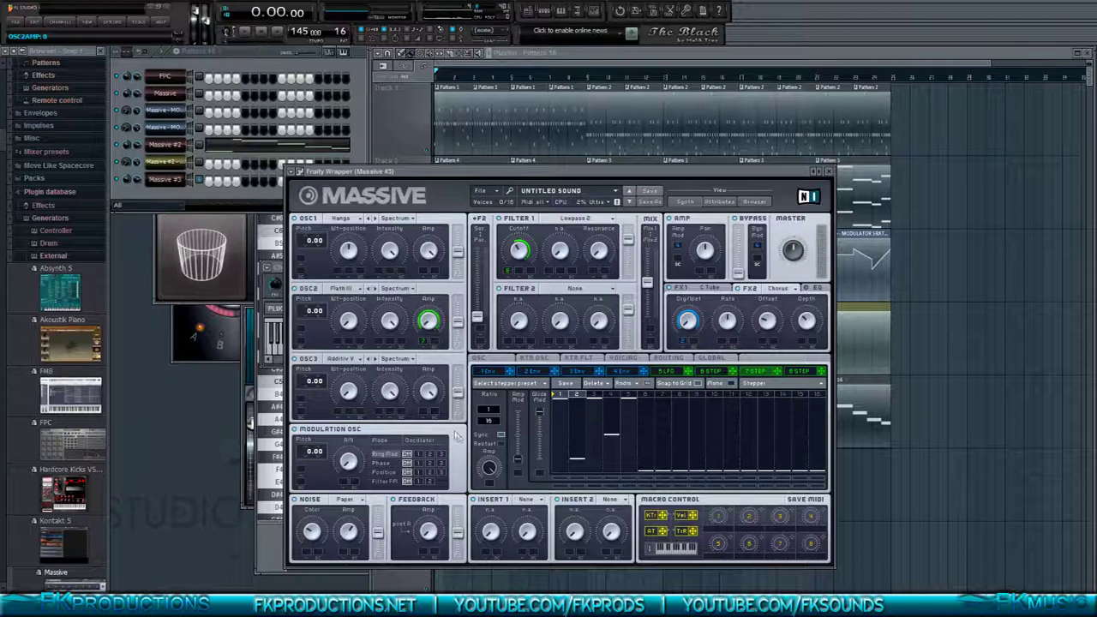
{"action": "key", "text": "e"}
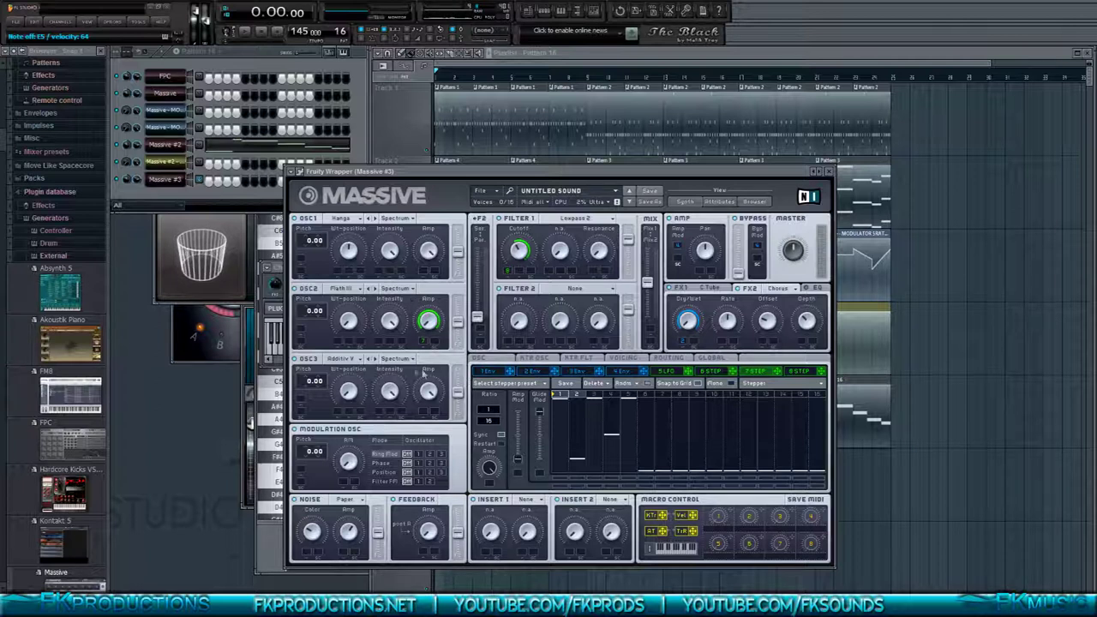
{"action": "left_click", "coordinate": [704, 374]}
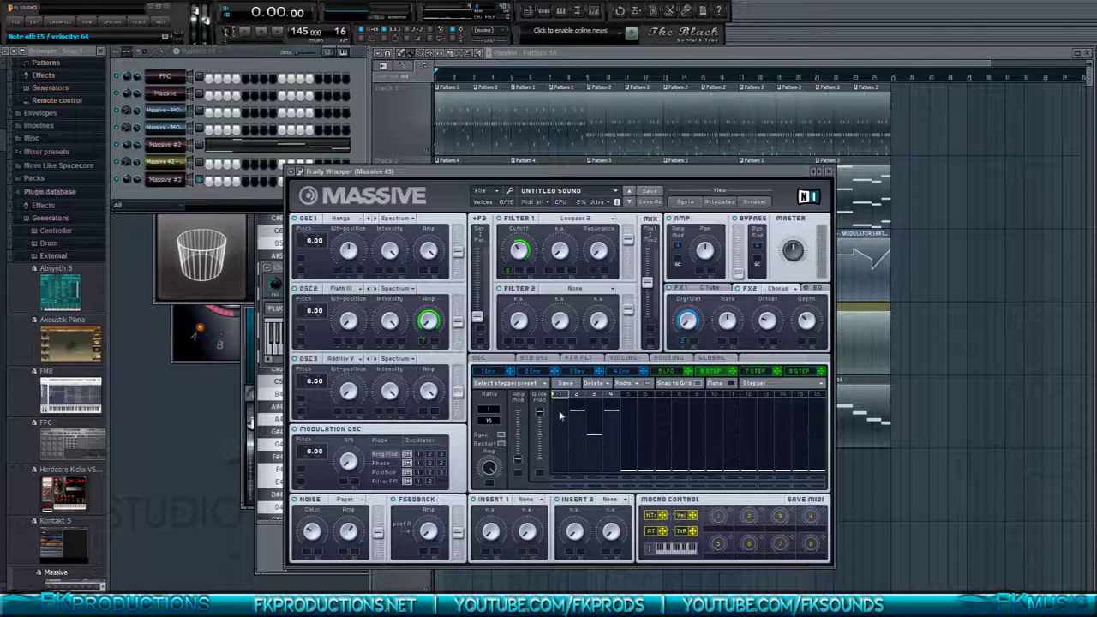
- Lower steps 2 and 3 of the slot 6 Stepper to the bottom and route it to oscillator 1's Amp over the full range at ratio 1/32
{"action": "mouse_move", "coordinate": [582, 416]}
{"action": "left_mouse_down"}
{"action": "mouse_move", "coordinate": [574, 443]}
{"action": "mouse_move", "coordinate": [588, 478]}
{"action": "left_mouse_up"}
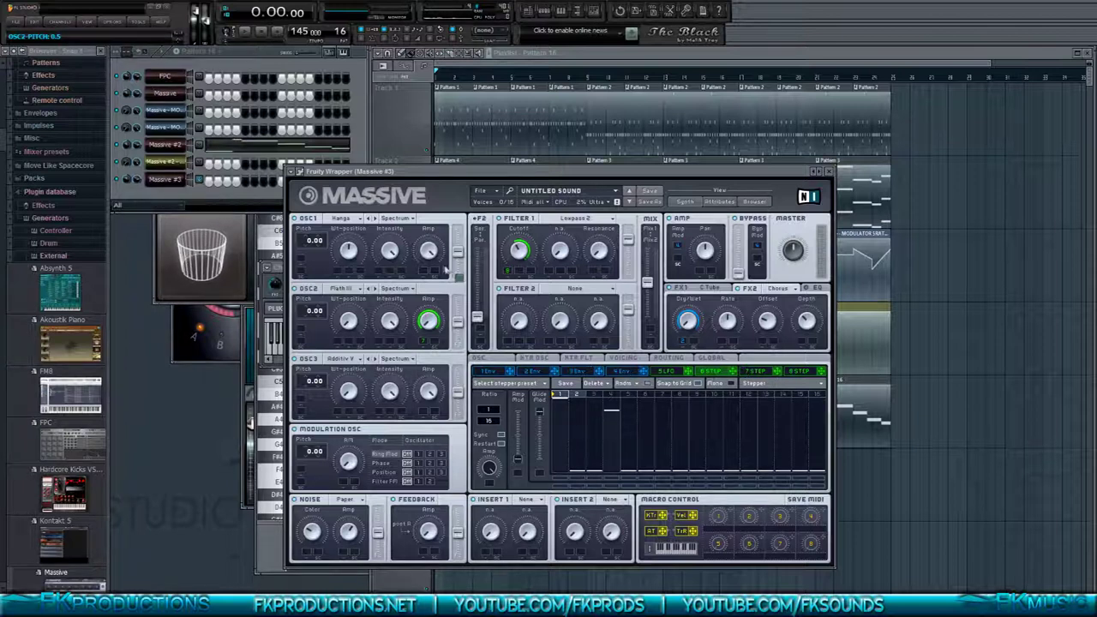
{"action": "left_click_drag", "start_coordinate": [441, 282], "coordinate": [424, 271]}
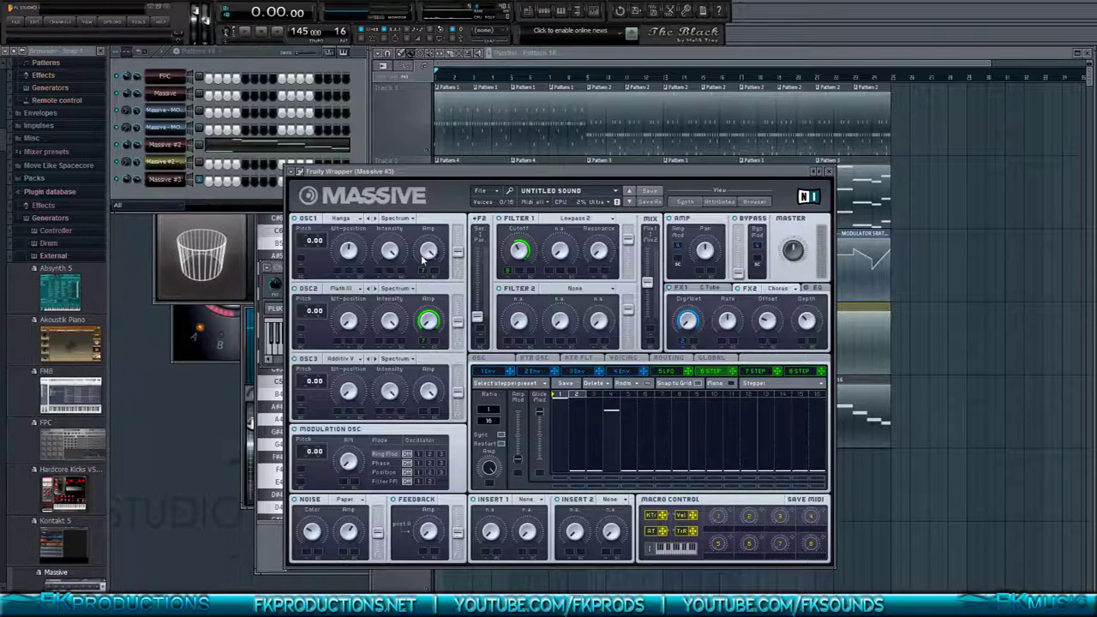
{"action": "left_click_drag", "start_coordinate": [423, 254], "coordinate": [423, 375]}
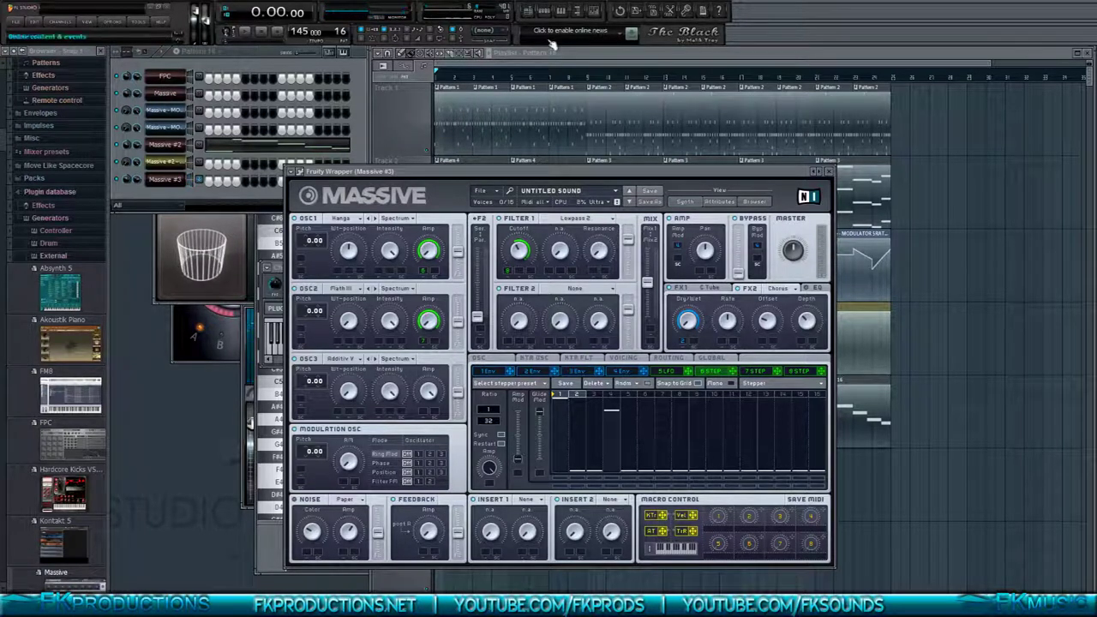
- Bring the playlist forward and play the song's opening to hear the amp modulation, then stop
{"action": "left_click", "coordinate": [425, 86]}
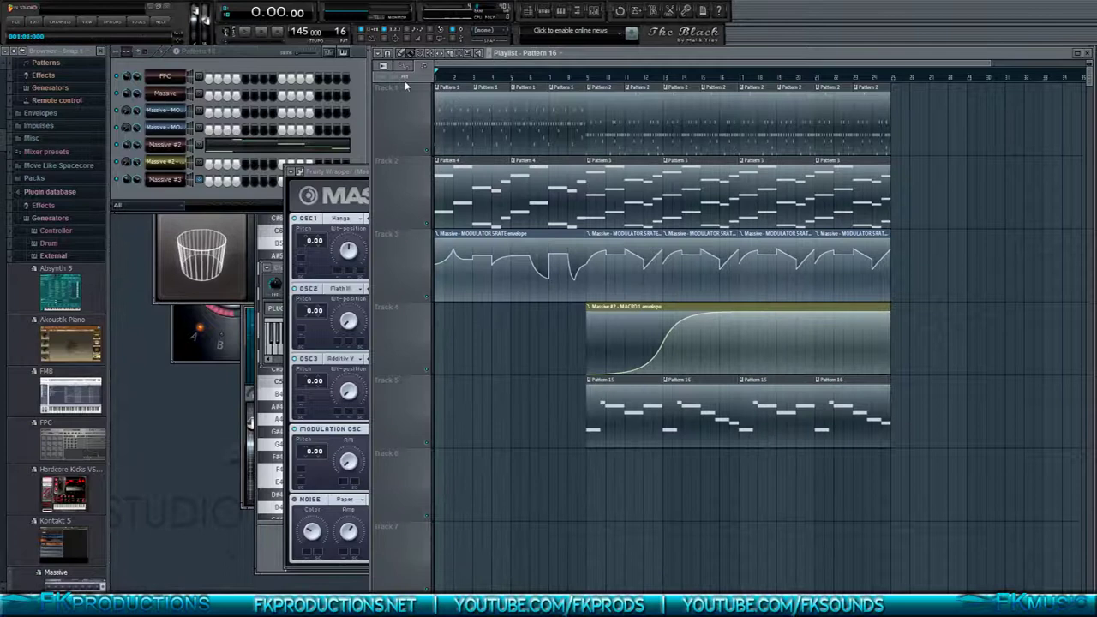
{"action": "key", "text": "space"}
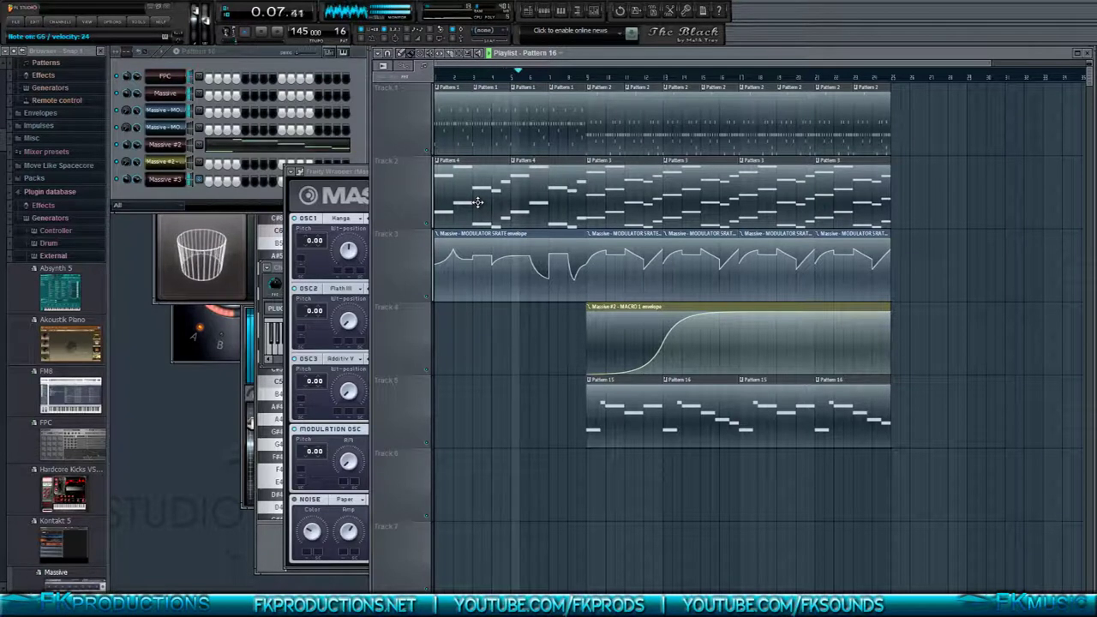
{"action": "key", "text": "space"}
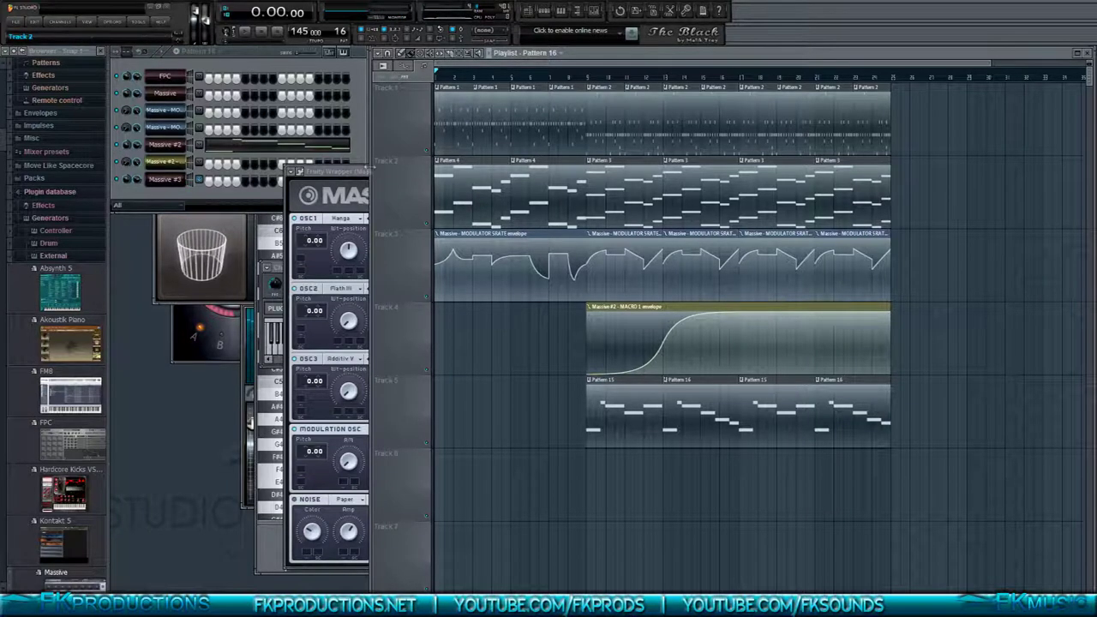
- Change Massive #3's FX1 effect to Delay Synced and lower its Dry/Wet amount
{"action": "left_click", "coordinate": [354, 172]}
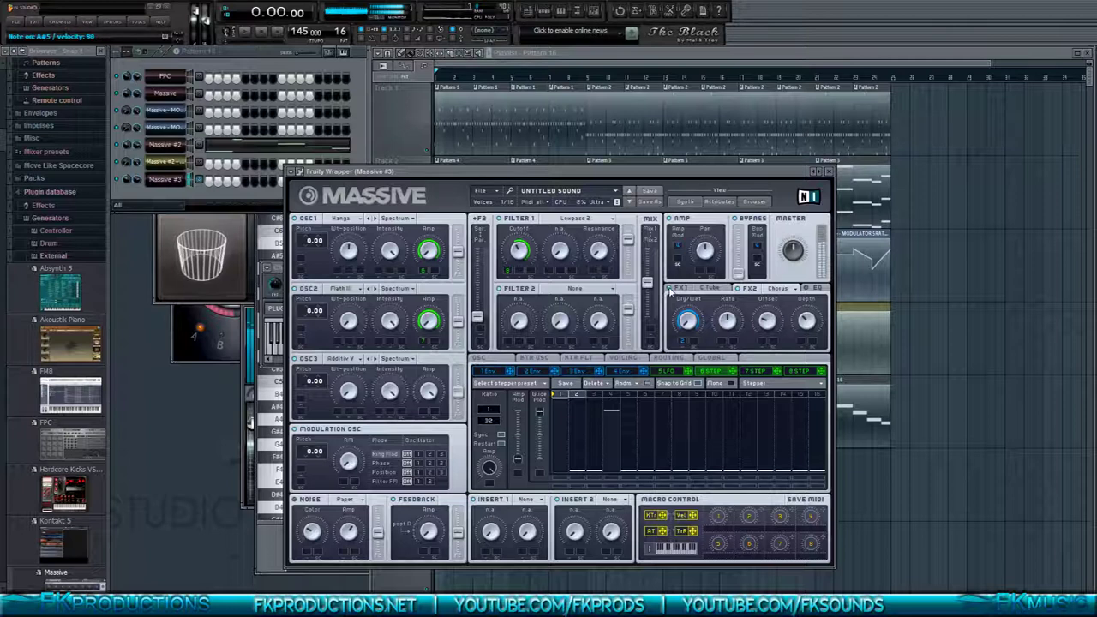
{"action": "left_click_drag", "start_coordinate": [790, 250], "coordinate": [790, 233]}
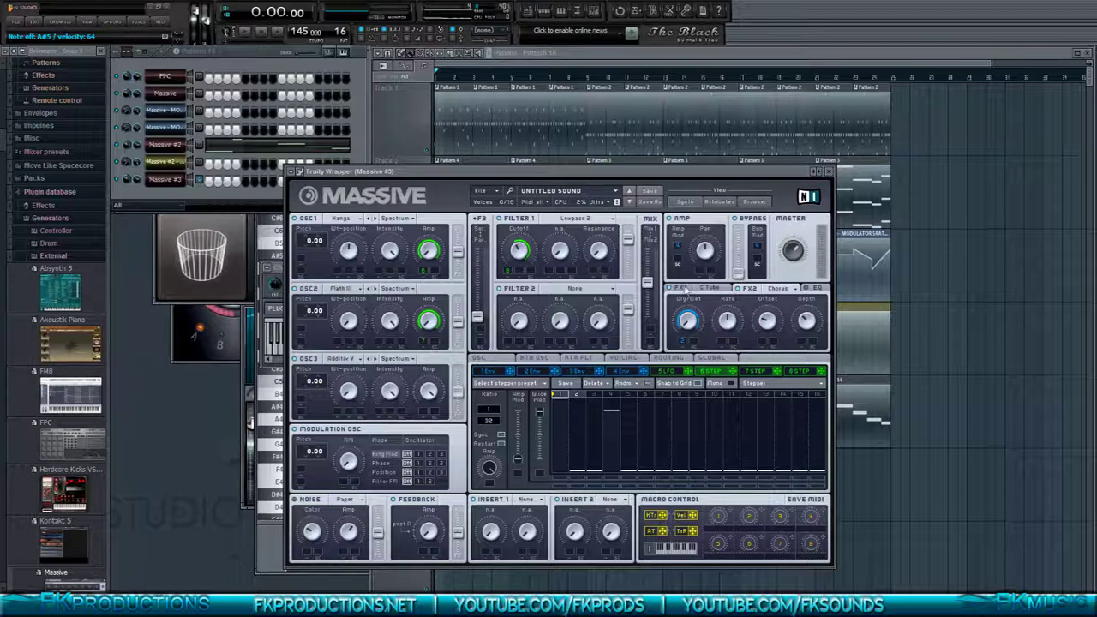
{"action": "left_click", "coordinate": [679, 289]}
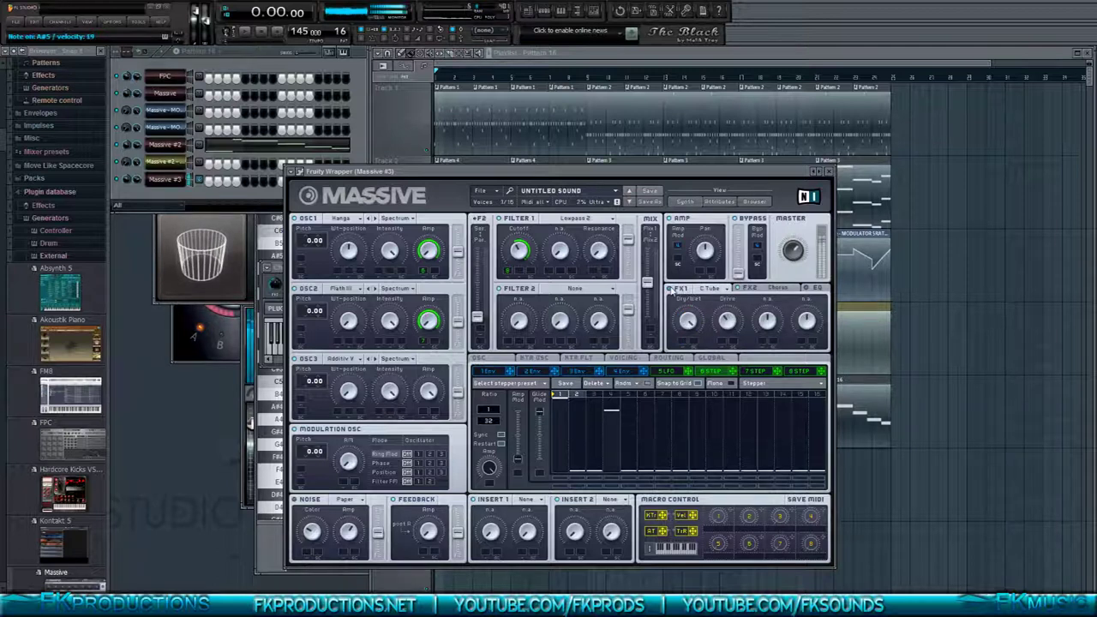
{"action": "left_click", "coordinate": [708, 289]}
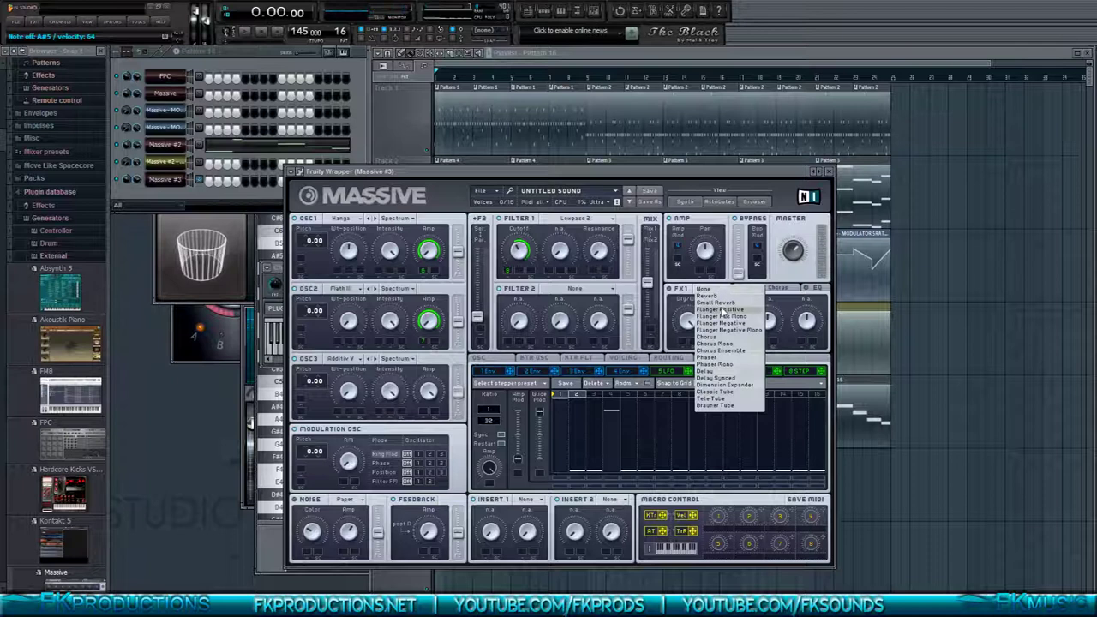
{"action": "left_click", "coordinate": [729, 372]}
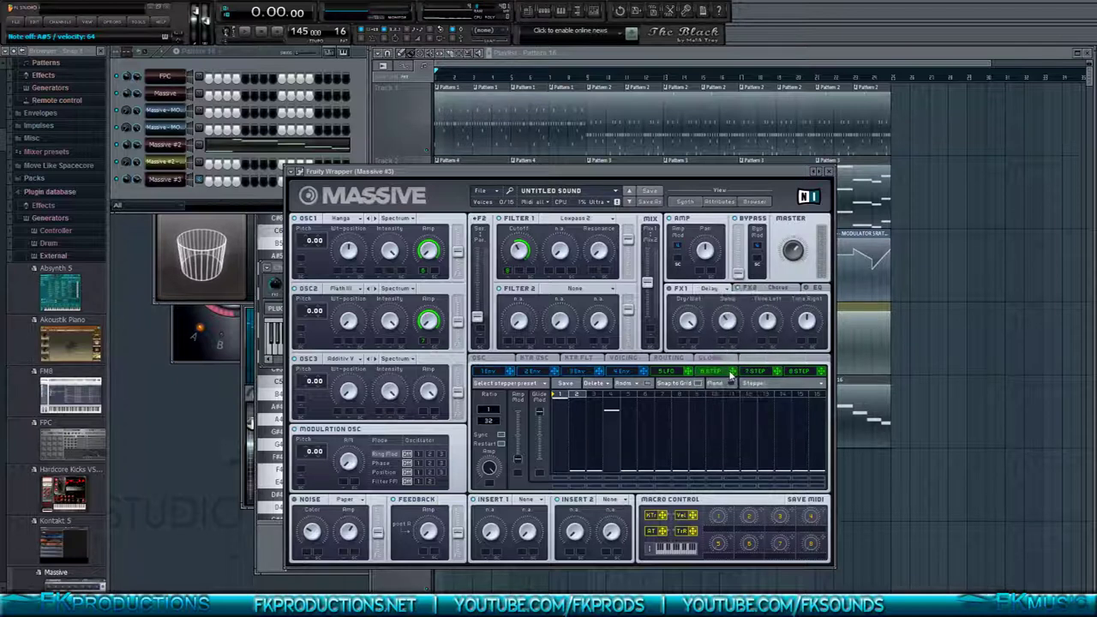
{"action": "left_click", "coordinate": [701, 289]}
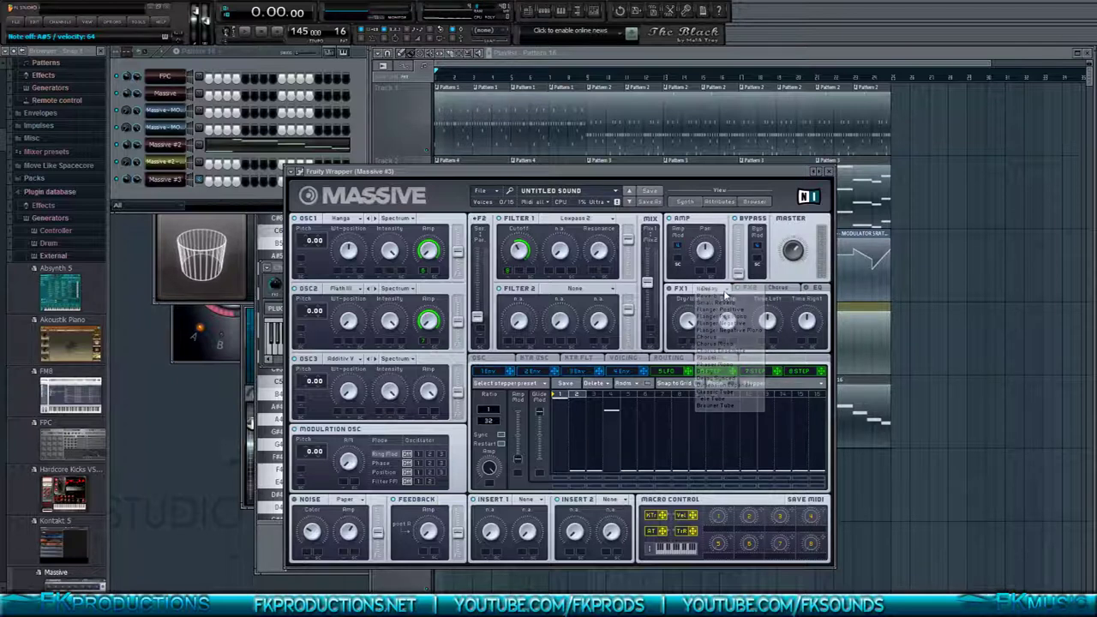
{"action": "left_click", "coordinate": [715, 380]}
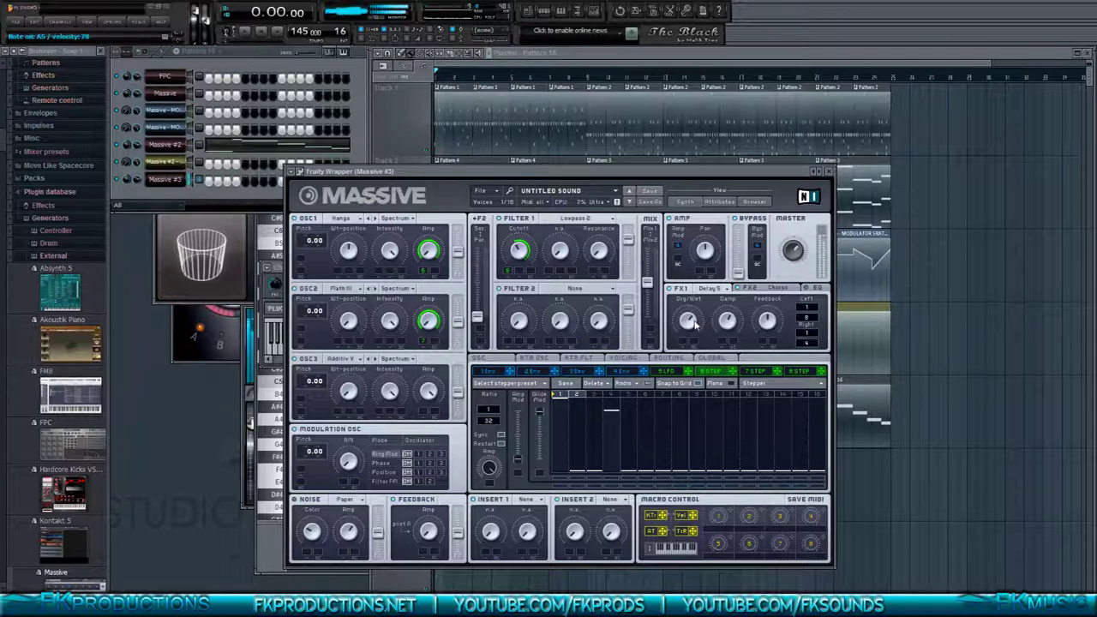
{"action": "left_click_drag", "start_coordinate": [690, 324], "coordinate": [699, 345]}
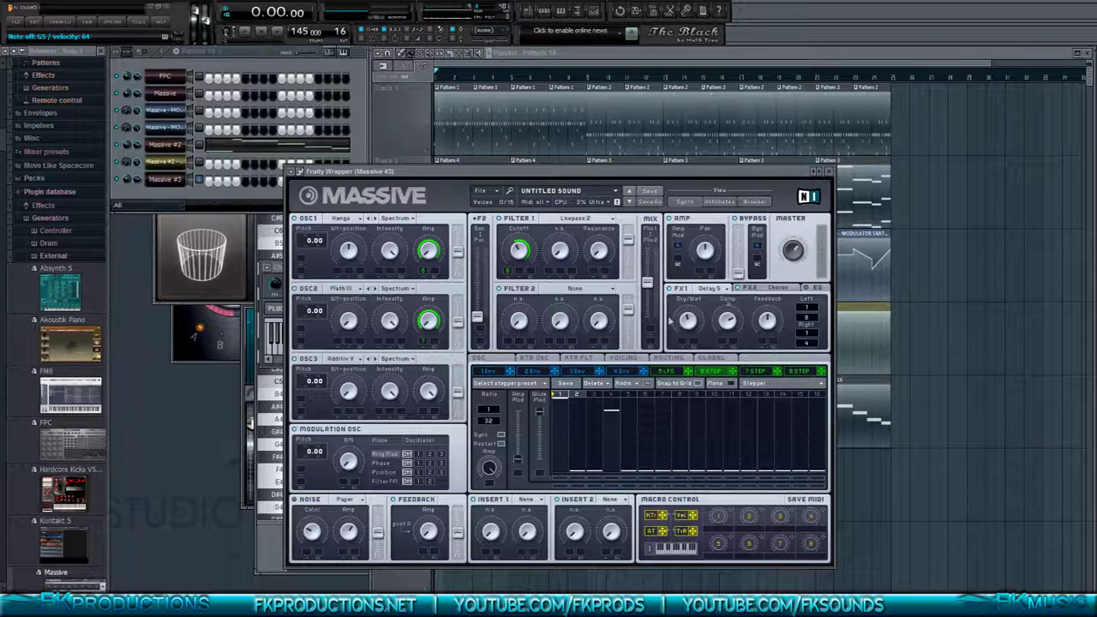
- Play the song from its start past bar 11 to hear the synced delay, and stop playback
{"action": "left_click", "coordinate": [418, 77]}
{"action": "key", "text": "space"}
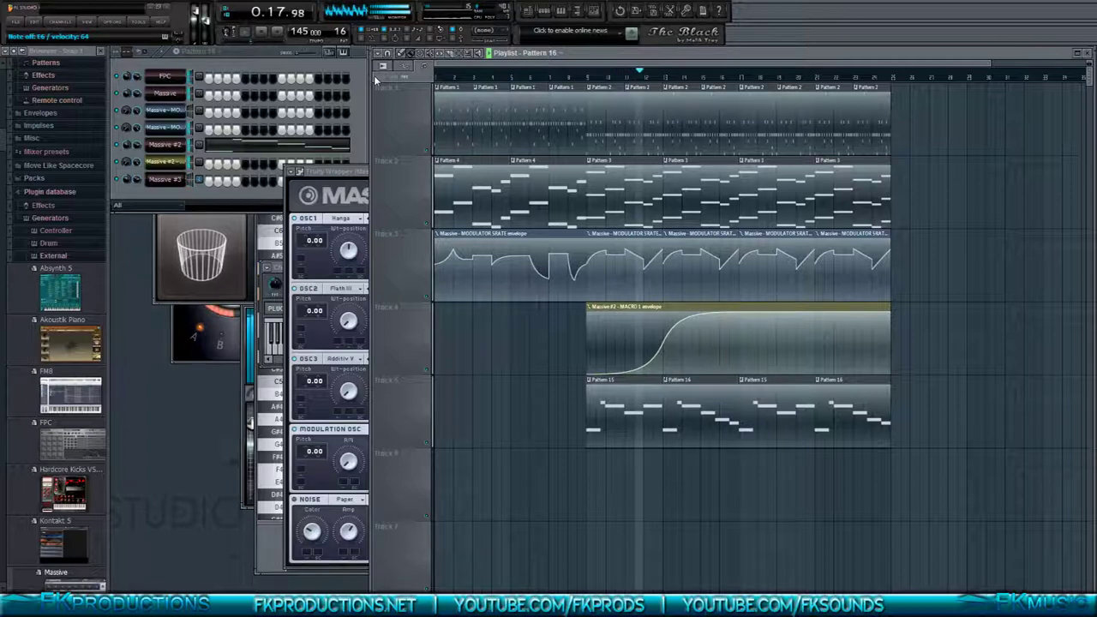
{"action": "key", "text": "space"}
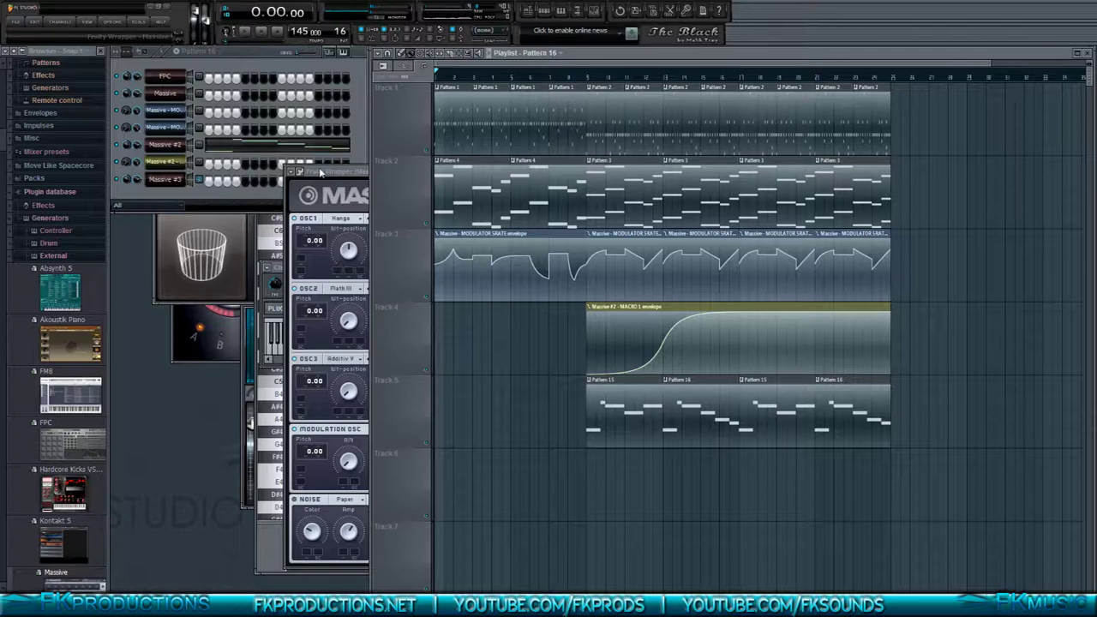
- Link the Massive #3 channel to mixer track Insert 3 and lower its Massive master volume slightly while the song plays
{"action": "left_click_drag", "start_coordinate": [320, 173], "coordinate": [309, 185]}
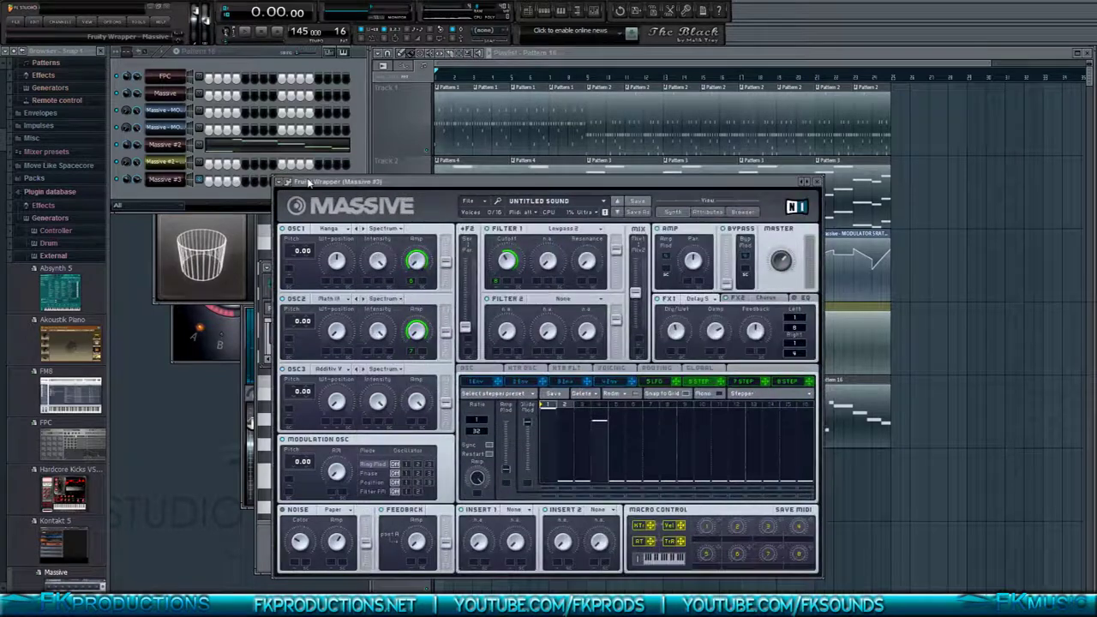
{"action": "left_click", "coordinate": [565, 12]}
{"action": "left_click", "coordinate": [565, 12]}
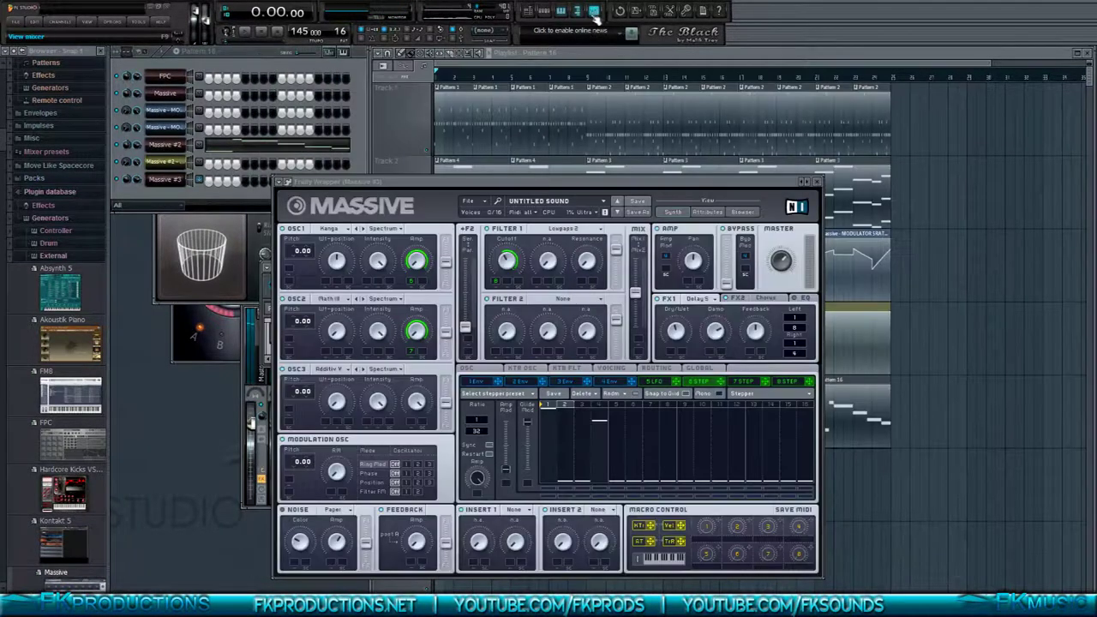
{"action": "left_click", "coordinate": [593, 13]}
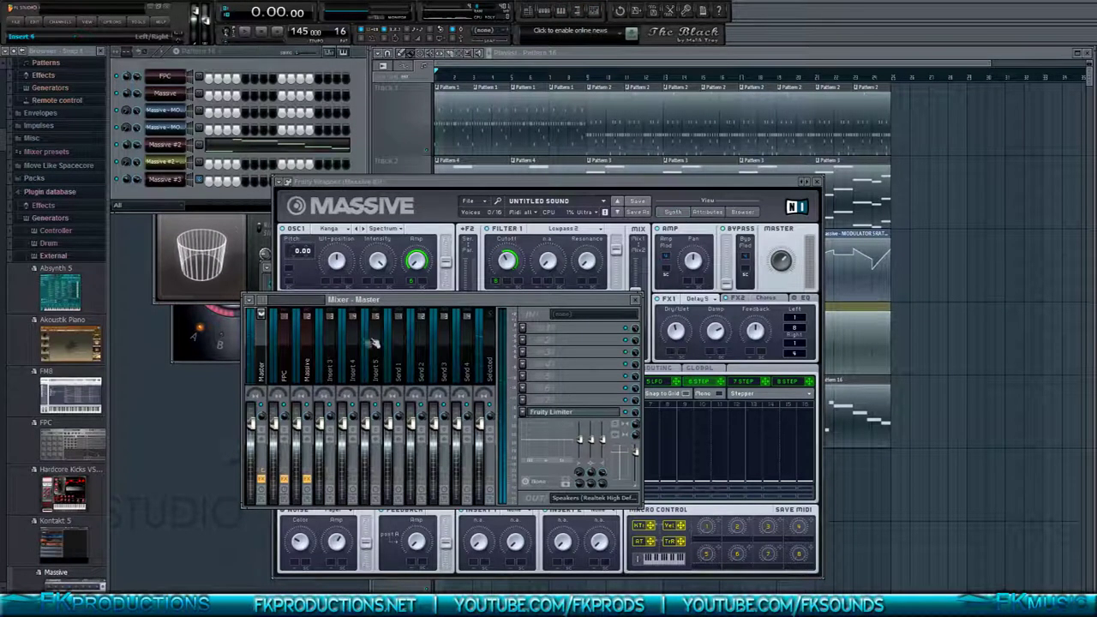
{"action": "right_click", "coordinate": [339, 343]}
{"action": "mouse_move", "coordinate": [420, 351]}
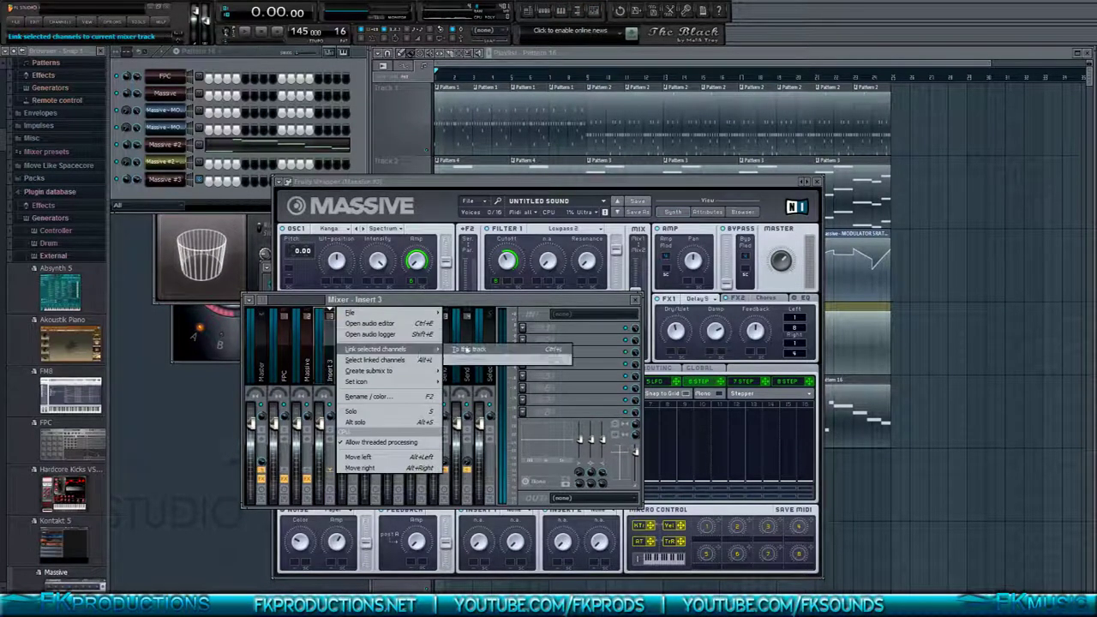
{"action": "left_click", "coordinate": [472, 352]}
{"action": "key", "text": "space"}
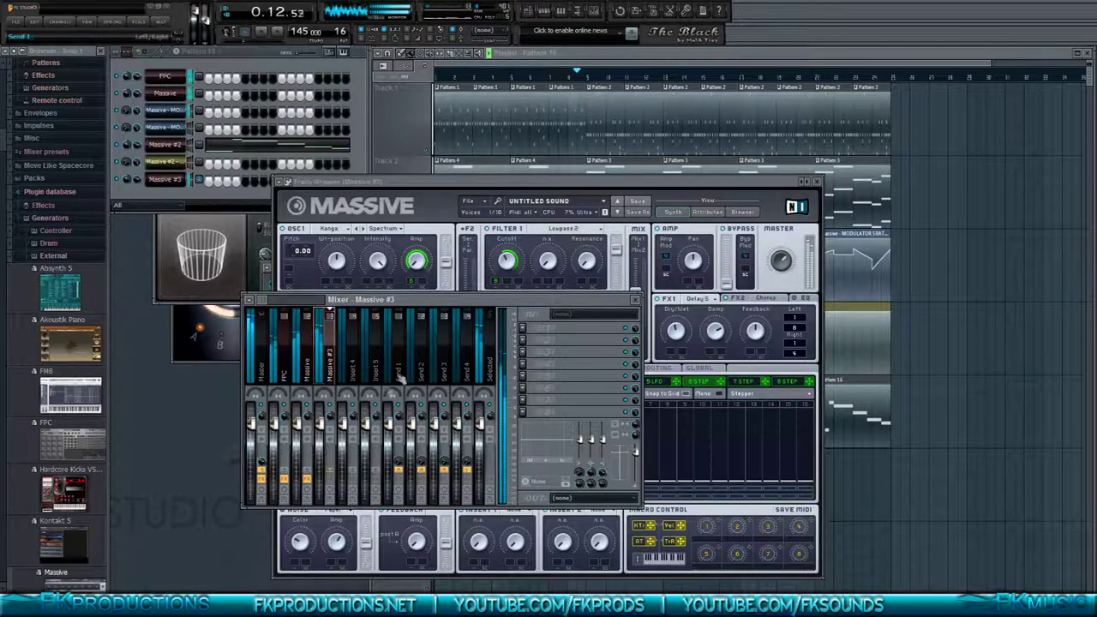
{"action": "left_click_drag", "start_coordinate": [781, 259], "coordinate": [787, 277]}
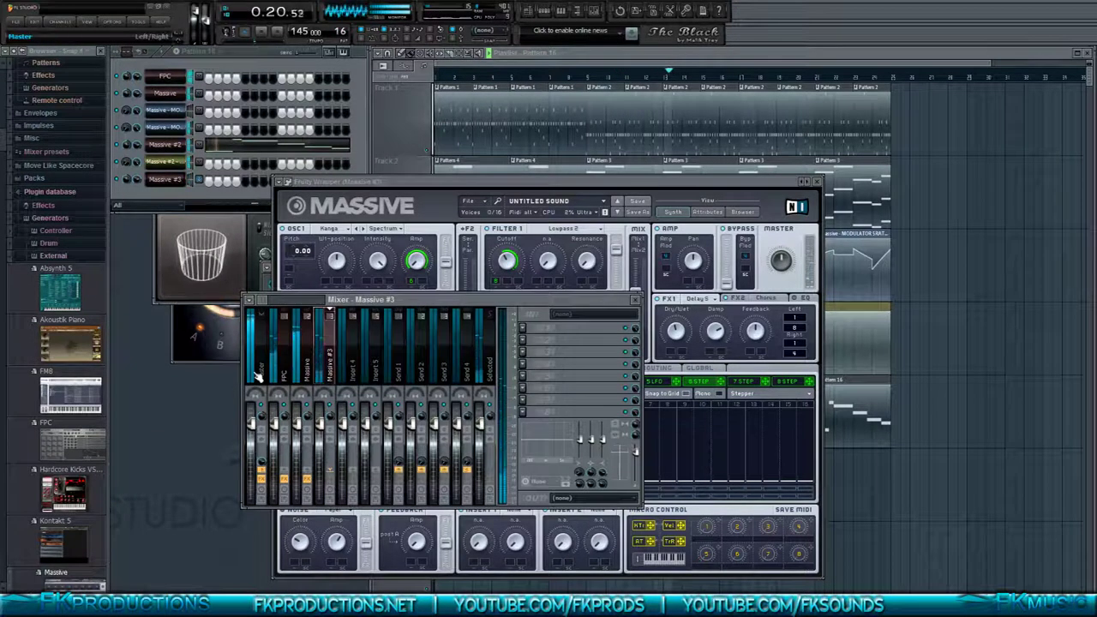
- Link the Massive #2 channel to mixer track Insert 4 and set its Massive master volume to about 0.51
{"action": "left_click", "coordinate": [181, 147]}
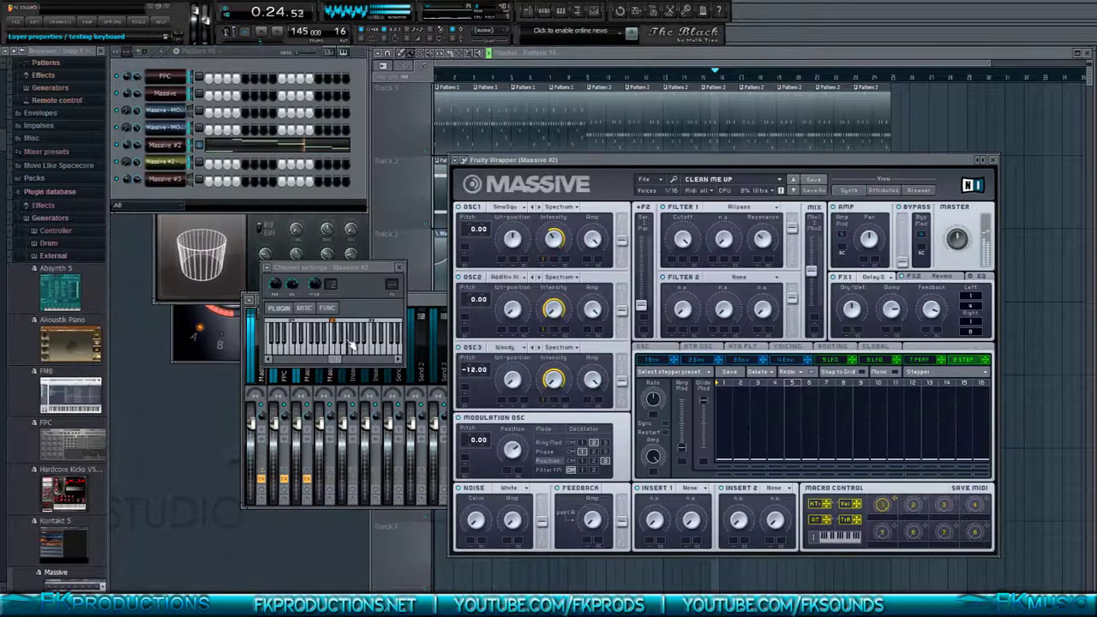
{"action": "left_click", "coordinate": [417, 302]}
{"action": "right_click", "coordinate": [349, 358]}
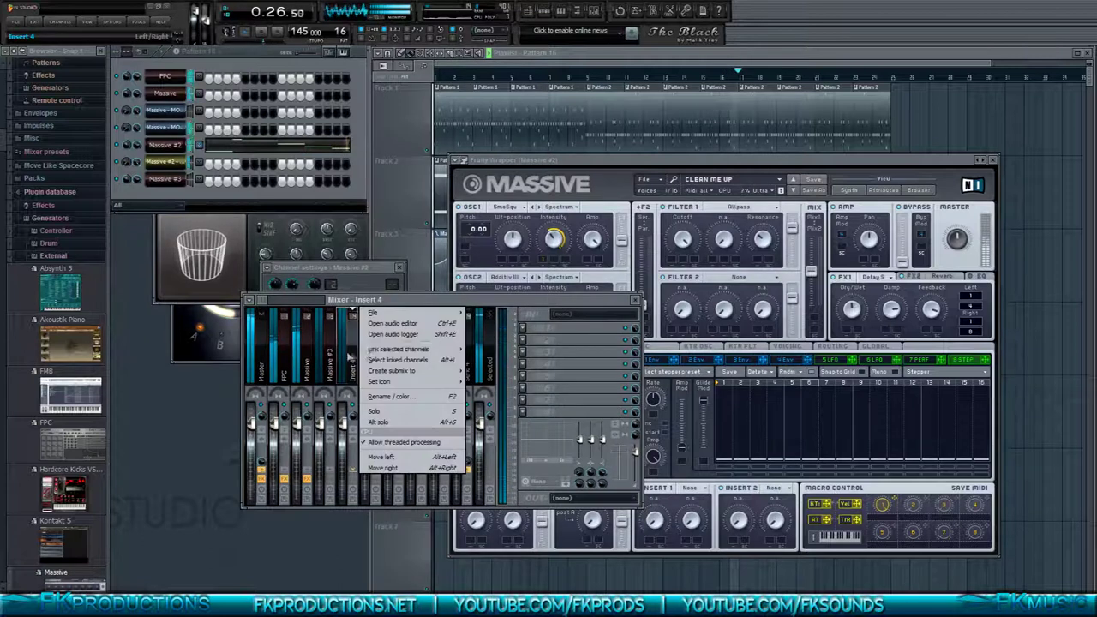
{"action": "left_click", "coordinate": [514, 352]}
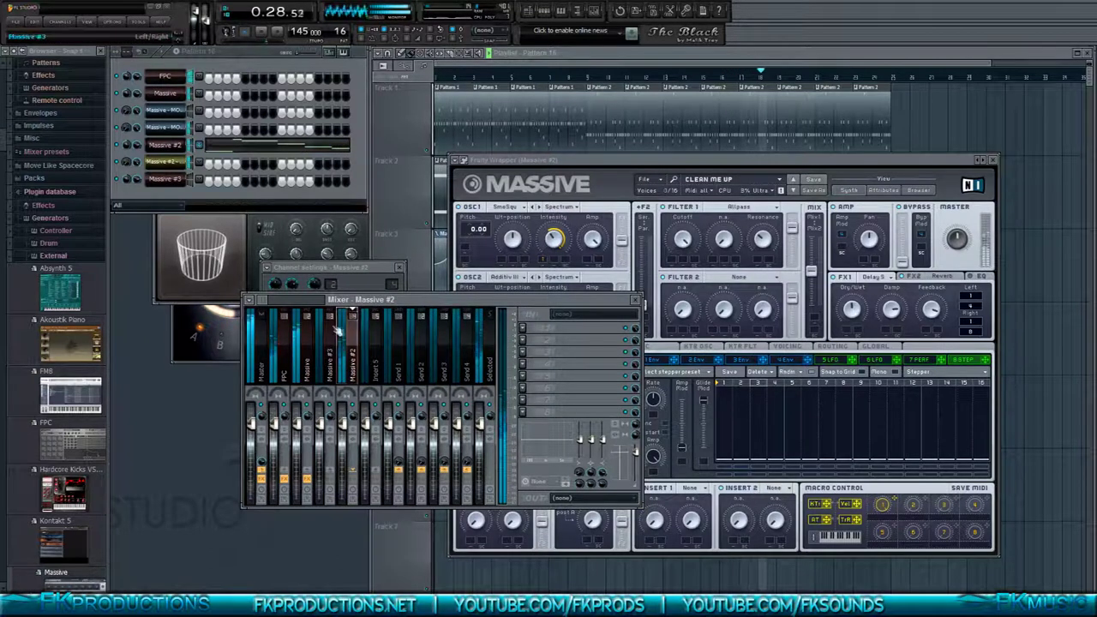
{"action": "mouse_move", "coordinate": [958, 239]}
{"action": "left_mouse_down"}
{"action": "mouse_move", "coordinate": [967, 216]}
{"action": "mouse_move", "coordinate": [967, 242]}
{"action": "left_mouse_up"}
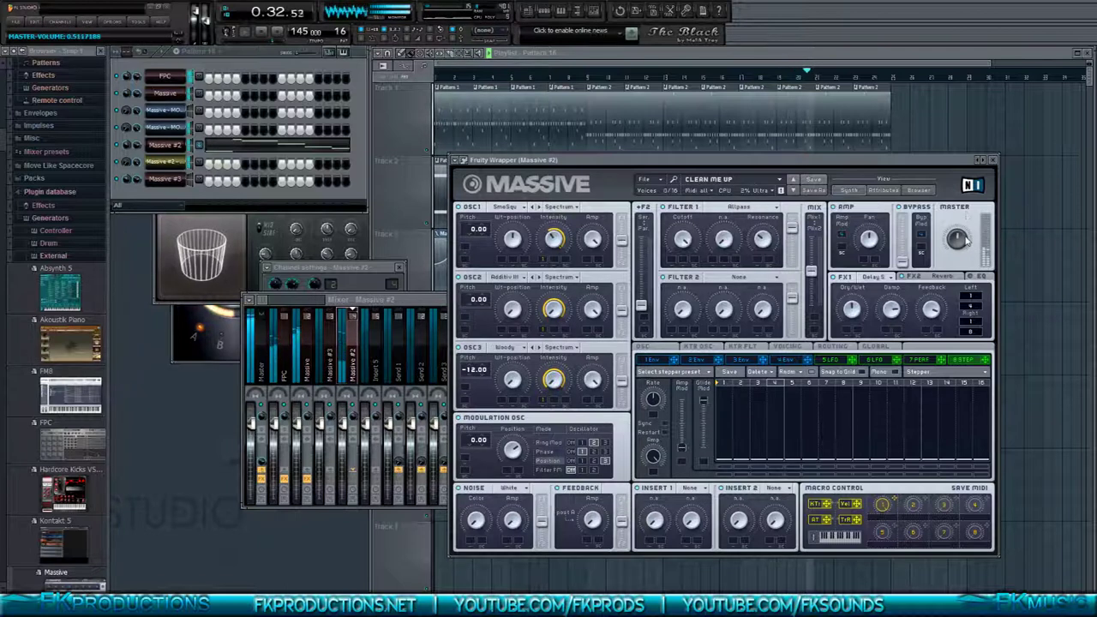
- Display envelope 4 in Massive #2 and set its decay time to about 0.49
{"action": "left_click", "coordinate": [782, 359]}
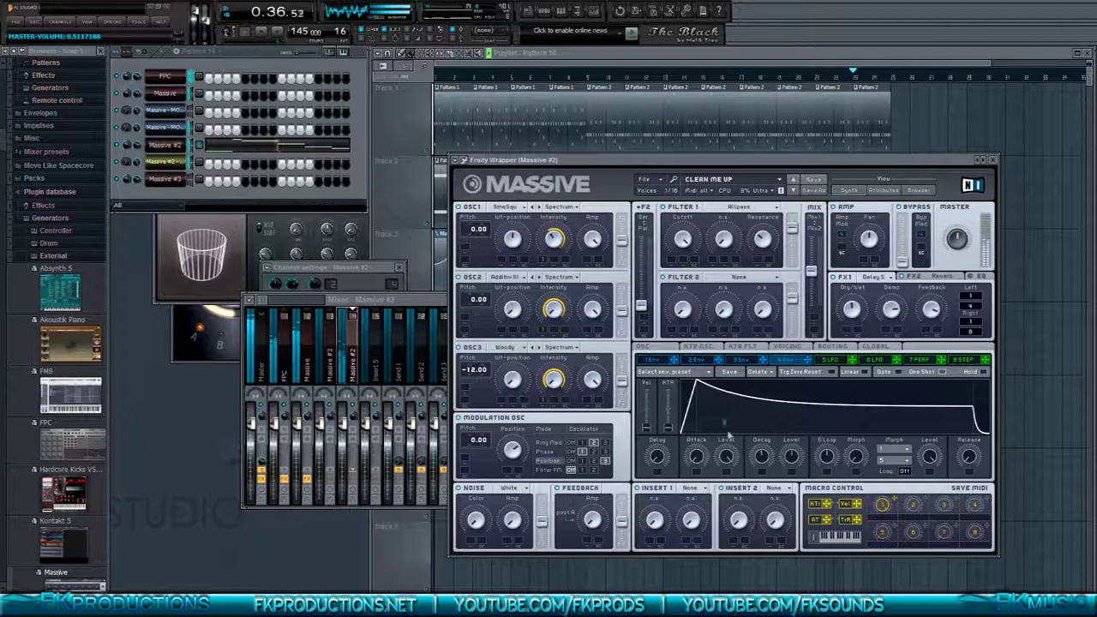
{"action": "left_click_drag", "start_coordinate": [765, 454], "coordinate": [770, 388]}
{"action": "left_click_drag", "start_coordinate": [774, 452], "coordinate": [766, 504]}
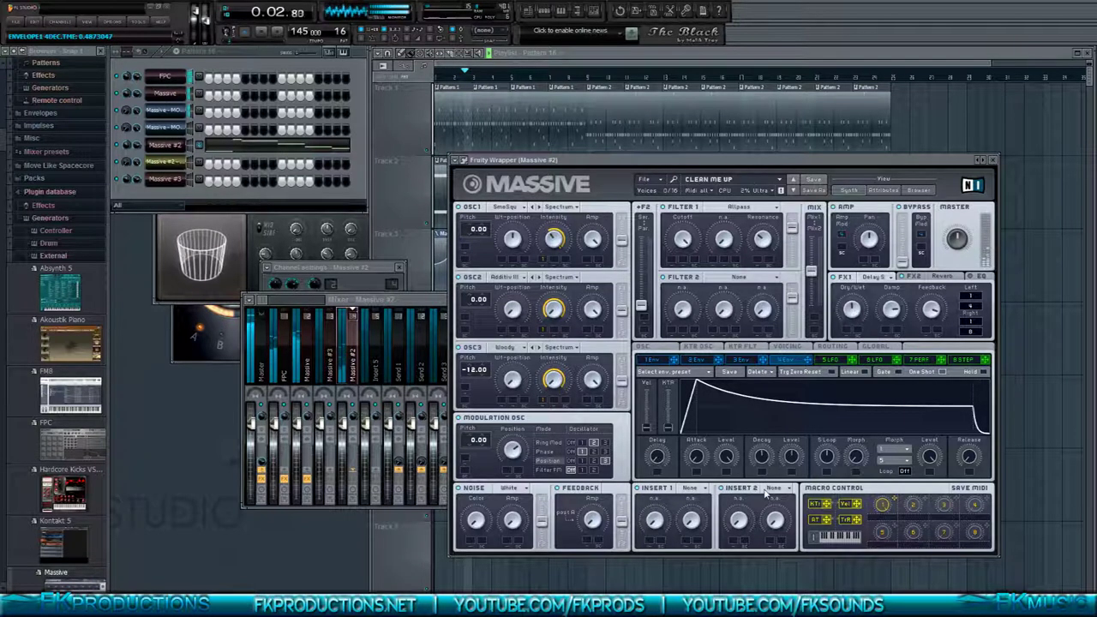
- Switch playback to pattern mode and audition Pattern 4, followed by Pattern 15
{"action": "left_click", "coordinate": [219, 53]}
{"action": "left_click", "coordinate": [215, 97]}
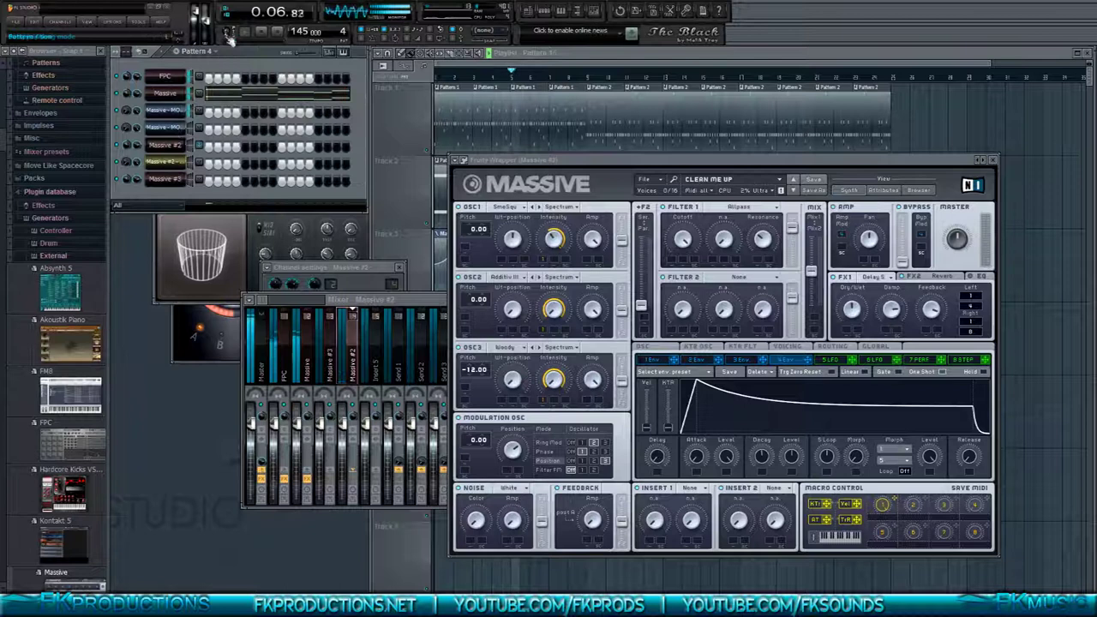
{"action": "left_click", "coordinate": [228, 33]}
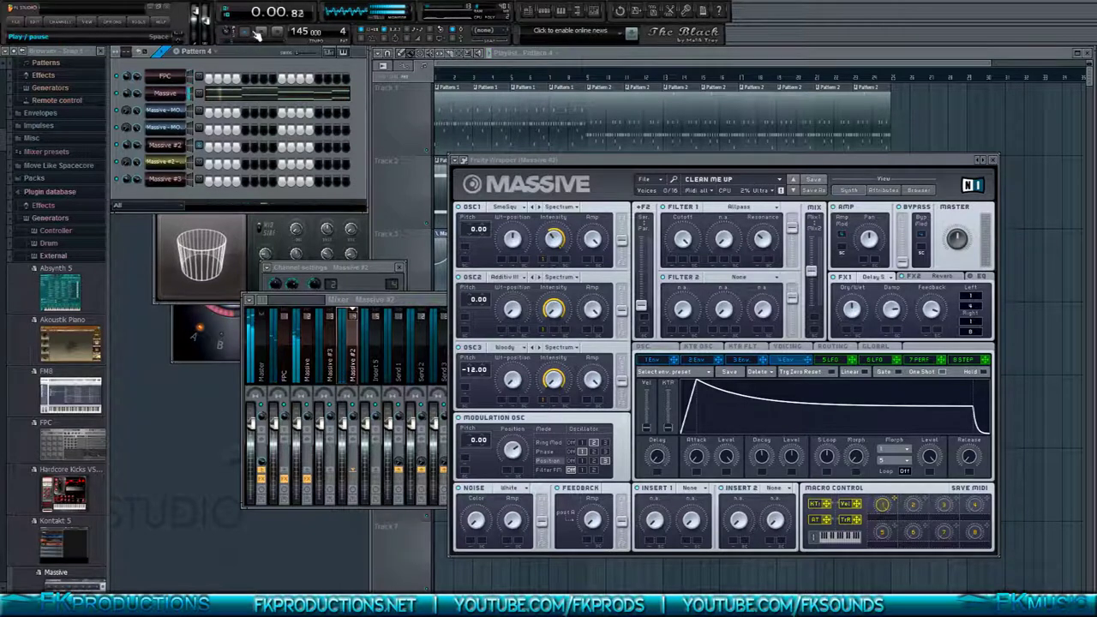
{"action": "left_click", "coordinate": [214, 52]}
{"action": "left_click", "coordinate": [204, 107]}
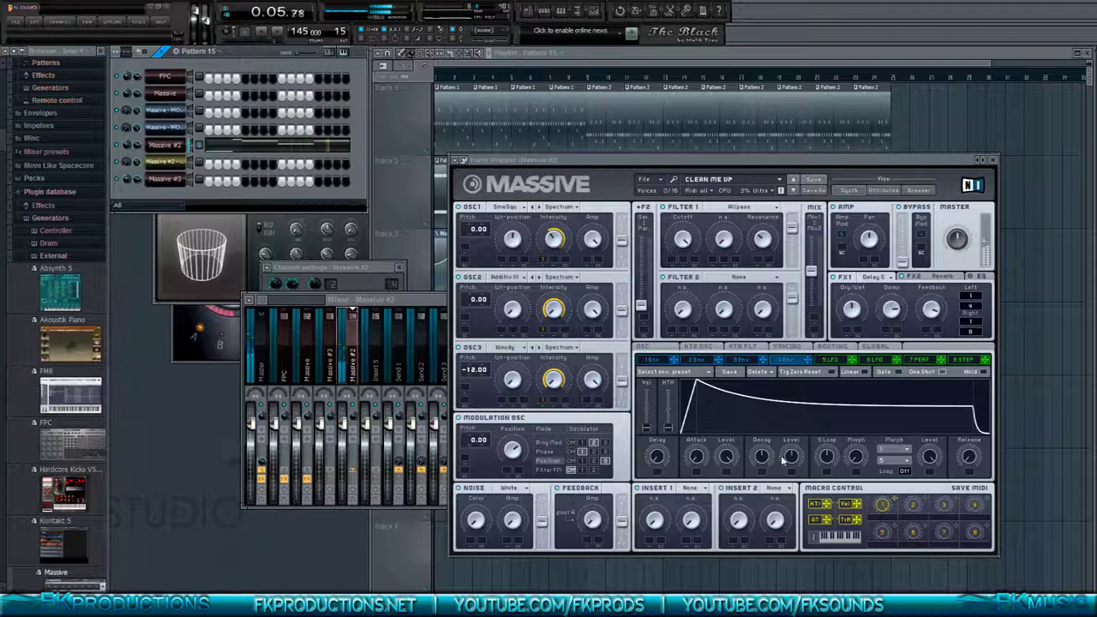
- Raise envelope 4's decay level to just below maximum in Massive #2 and set the master volume to about 0.55
{"action": "left_click_drag", "start_coordinate": [782, 460], "coordinate": [794, 403]}
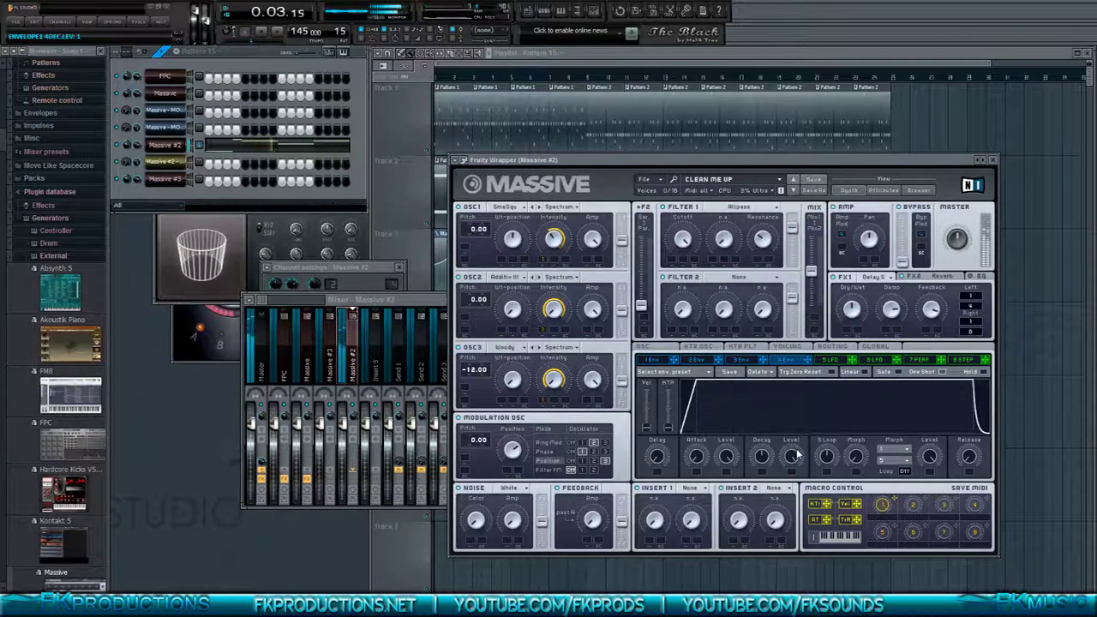
{"action": "left_click_drag", "start_coordinate": [797, 456], "coordinate": [797, 473]}
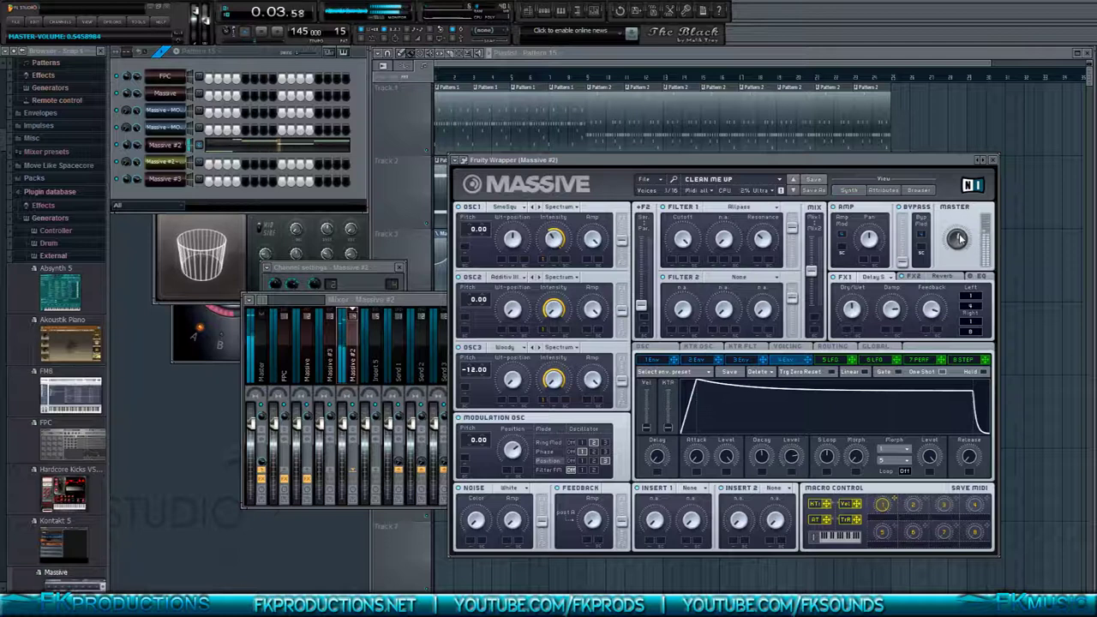
- Return to song mode, bring the playlist forward and play the song from bar 9
{"action": "left_click", "coordinate": [366, 306]}
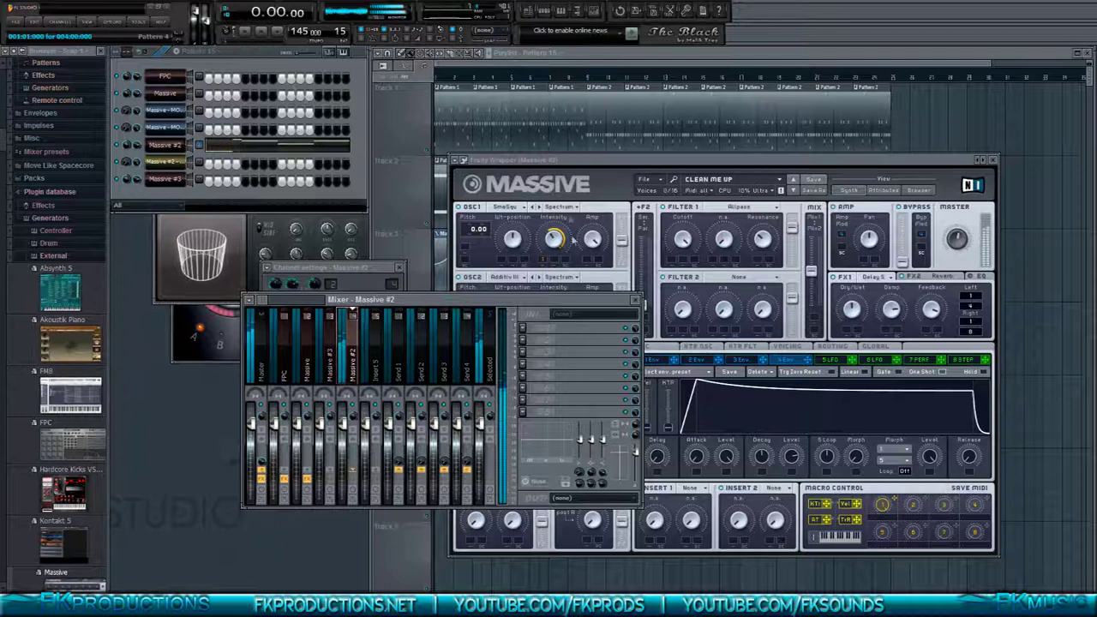
{"action": "left_click", "coordinate": [592, 75]}
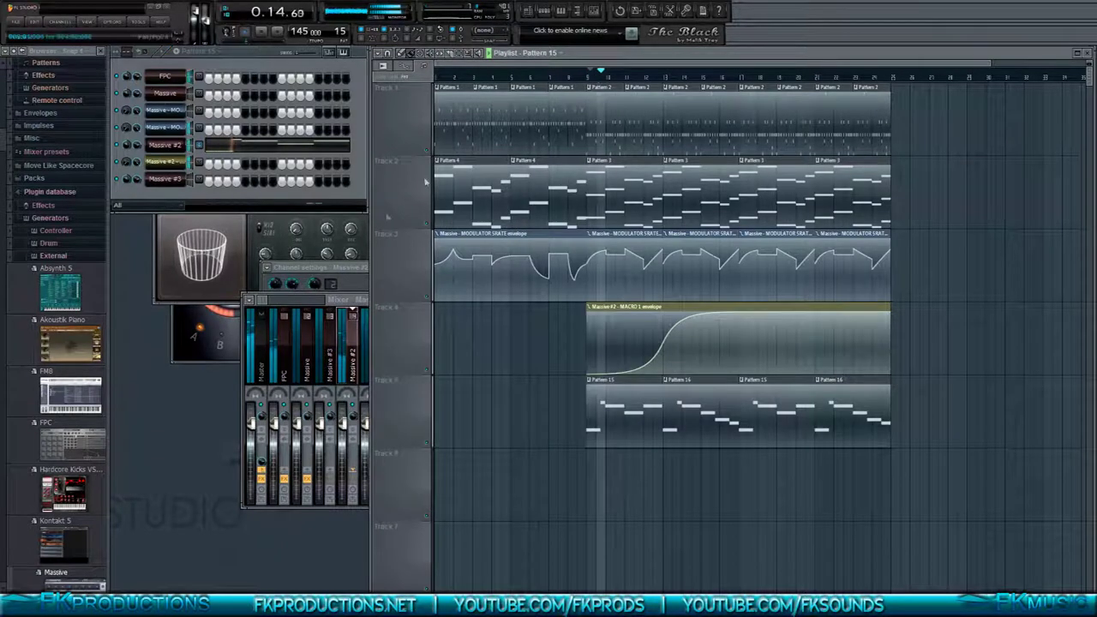
- Bring up the mixer and Massive #3's synth window, move the synth clear of the channel rack, and check the Massive #3 mixer track during playback
{"action": "left_click", "coordinate": [341, 301]}
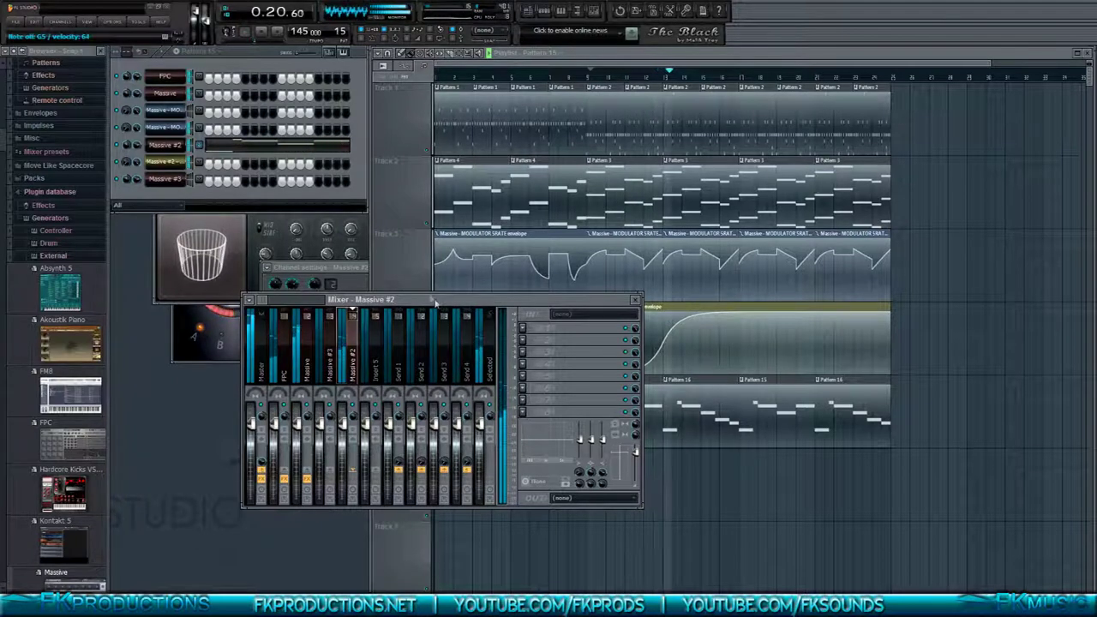
{"action": "left_click", "coordinate": [173, 180]}
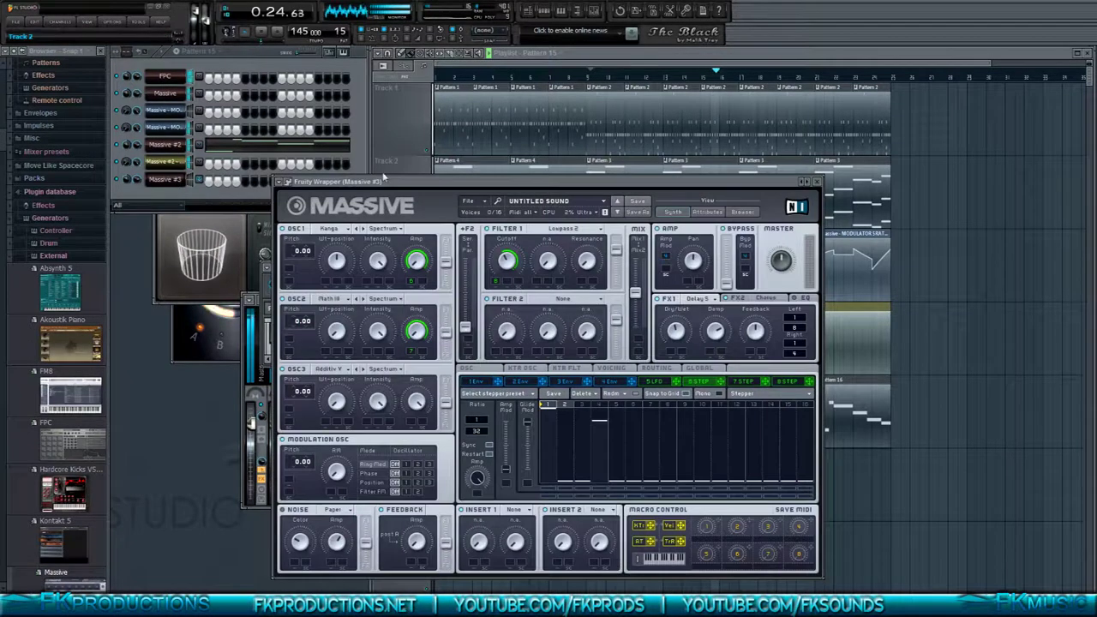
{"action": "left_click_drag", "start_coordinate": [380, 176], "coordinate": [544, 141]}
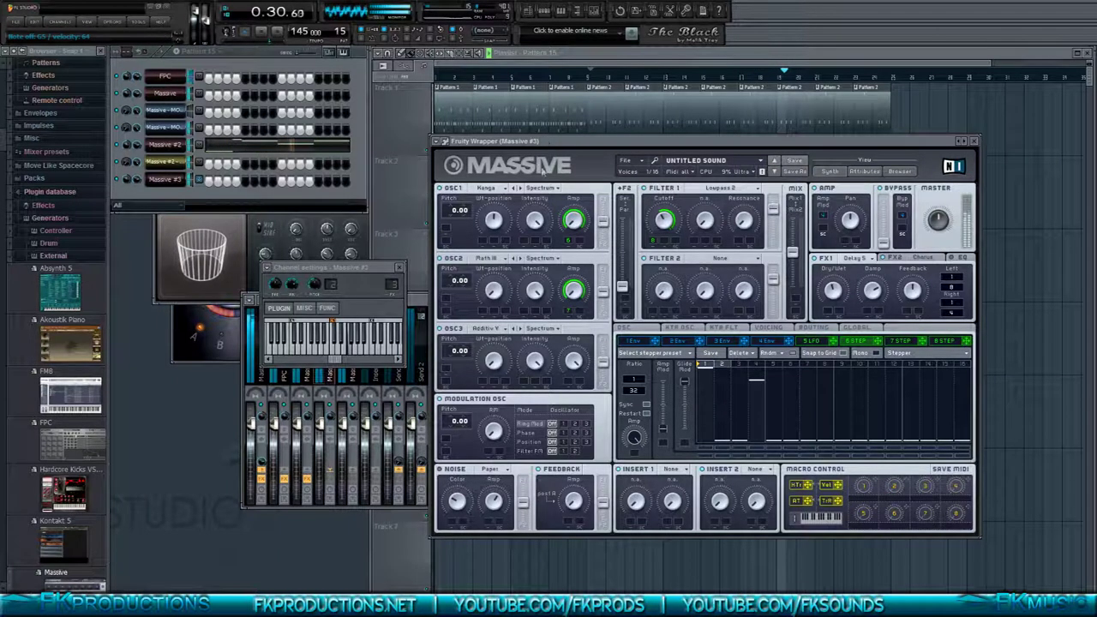
{"action": "left_click", "coordinate": [414, 297]}
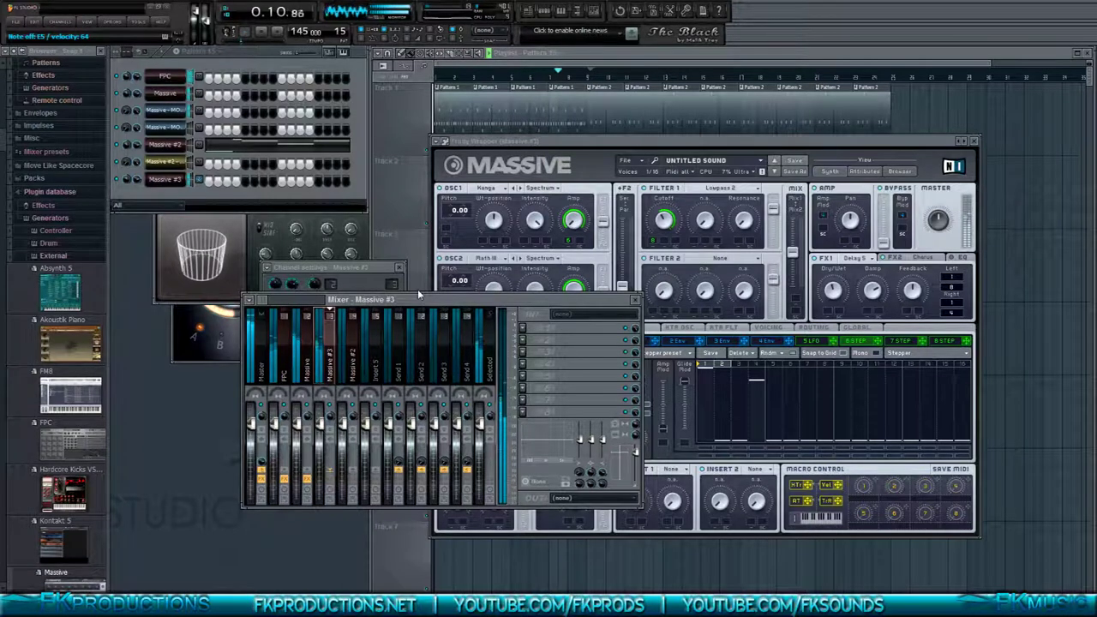
- Copy the opening eight bars of Pattern 1, Pattern 4 and the Massive modulator envelope to bar 25 on tracks 1 to 3
{"action": "left_click", "coordinate": [527, 77]}
{"action": "left_click_drag", "start_coordinate": [586, 309], "coordinate": [896, 89]}
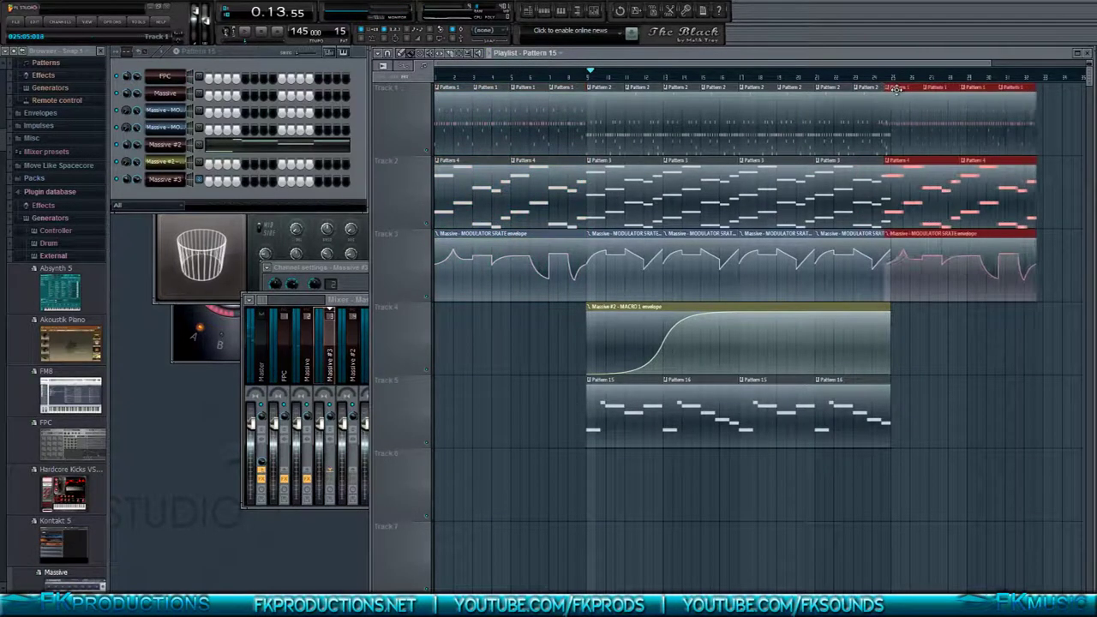
{"action": "scroll", "coordinate": [930, 100], "scroll_direction": "up", "scroll_amount": 4}
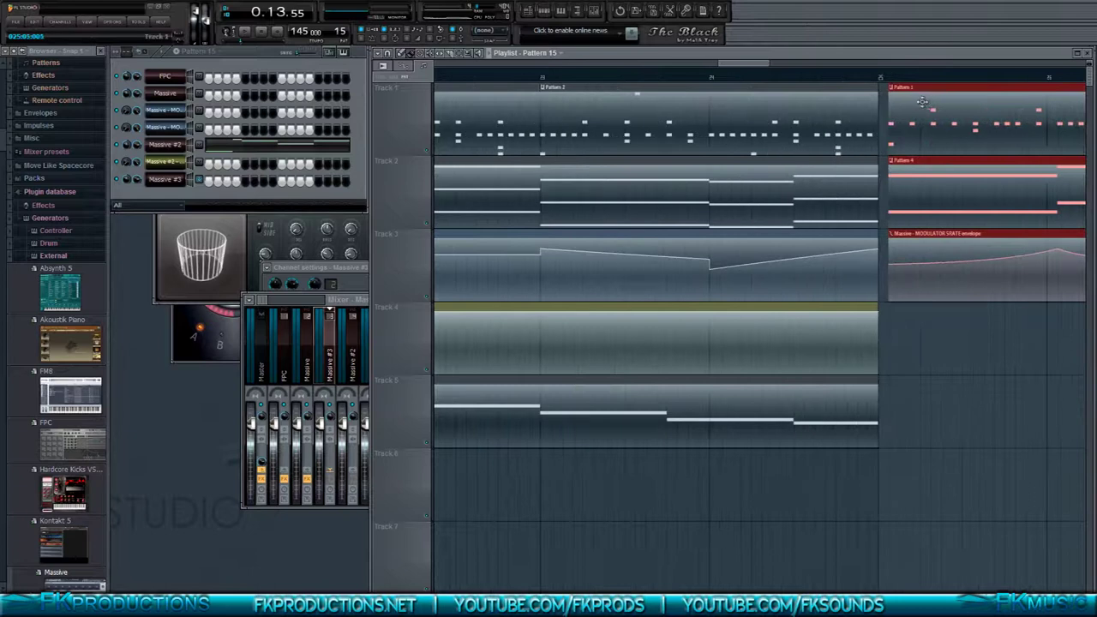
{"action": "scroll", "coordinate": [920, 103], "scroll_direction": "down", "scroll_amount": 6}
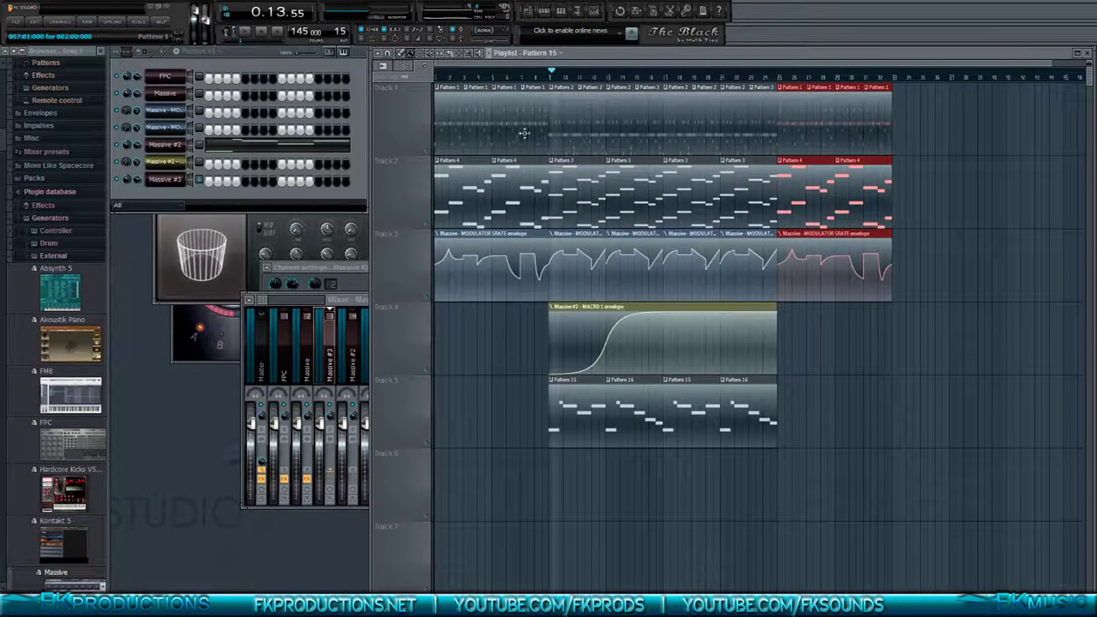
- Switch from Pattern 15 to the empty Pattern 17
{"action": "left_click", "coordinate": [220, 52]}
{"action": "left_click", "coordinate": [215, 119]}
{"action": "left_click", "coordinate": [218, 53]}
{"action": "left_click", "coordinate": [261, 75]}
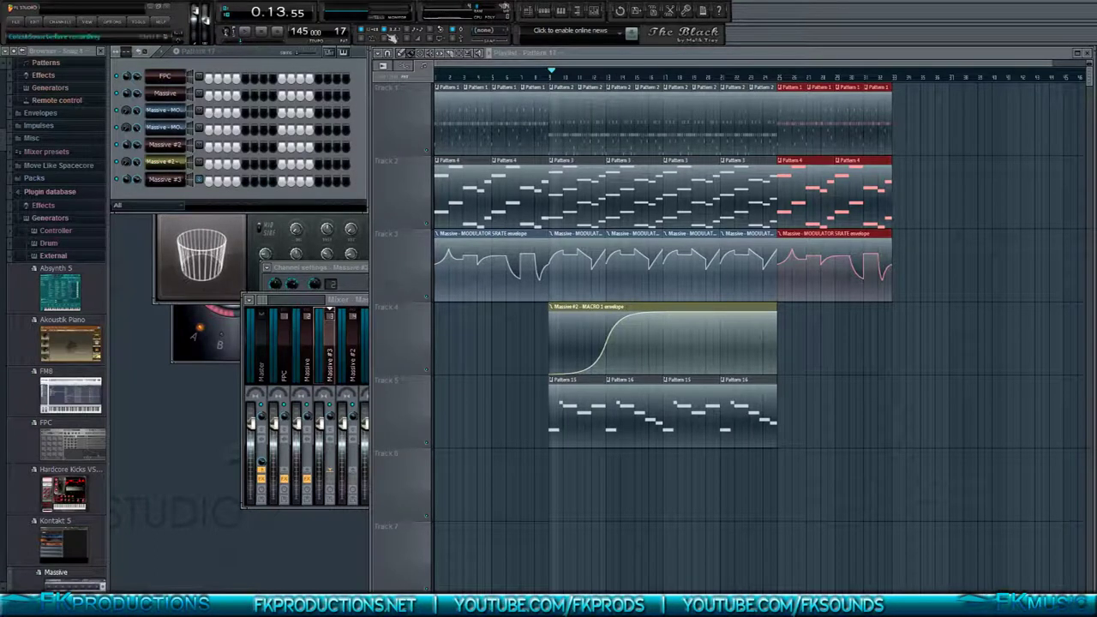
- Open Massive #3's piano roll for Pattern 17 and audition melody notes around E5 and D5
{"action": "left_click", "coordinate": [562, 11]}
{"action": "key", "text": "r"}
{"action": "key", "text": "t"}
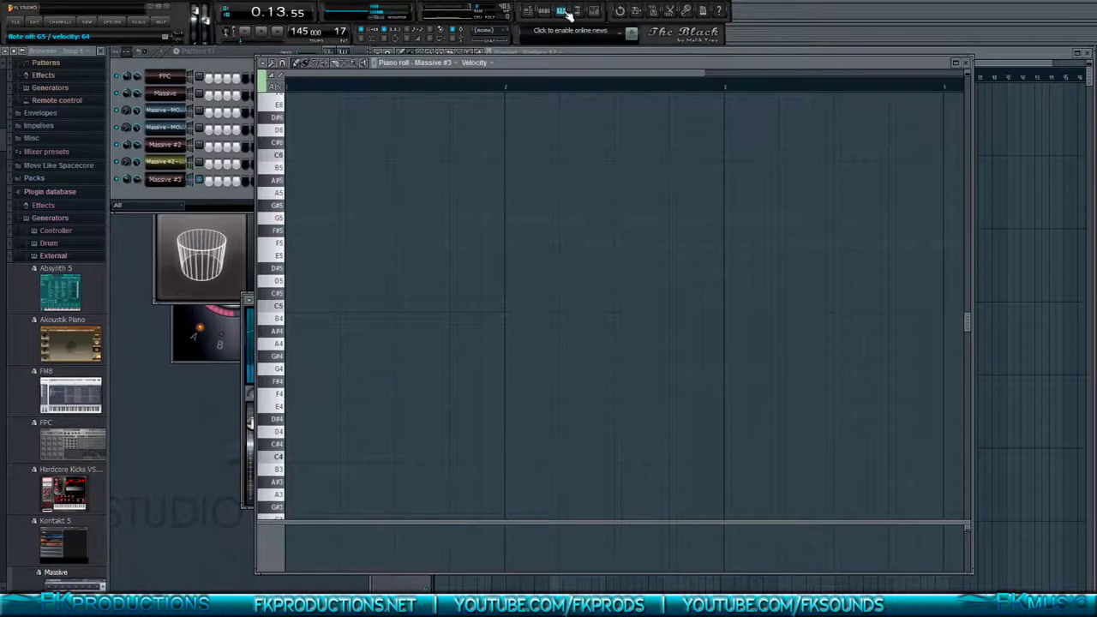
{"action": "key", "text": "t"}
{"action": "key", "text": "r"}
{"action": "key", "text": "r"}
{"action": "key", "text": "e"}
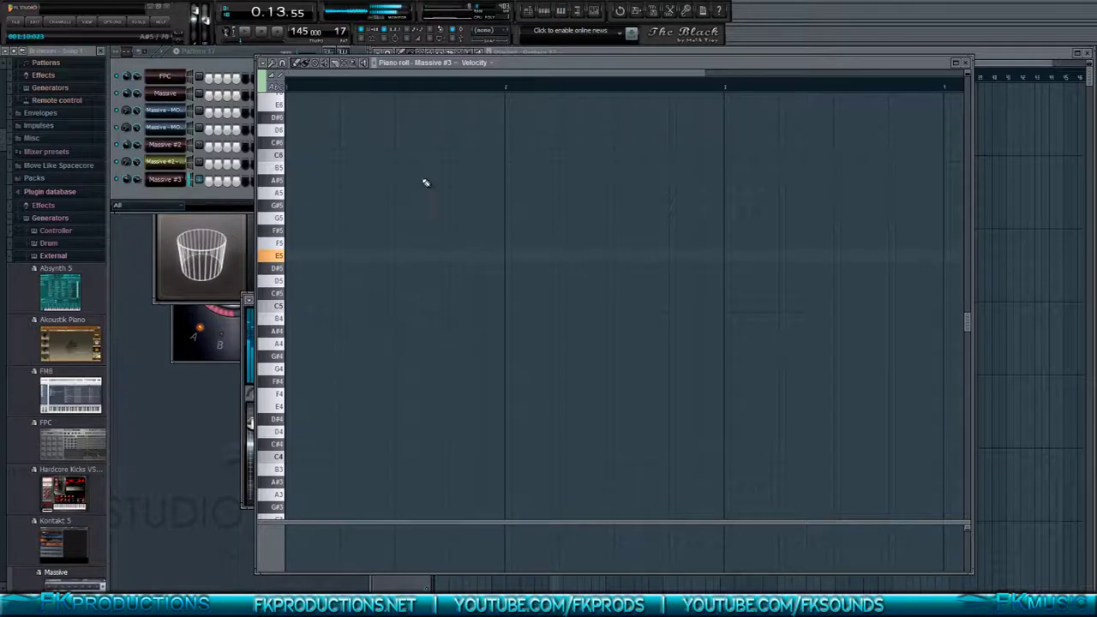
{"action": "key", "text": "q"}
{"action": "key", "text": "w"}
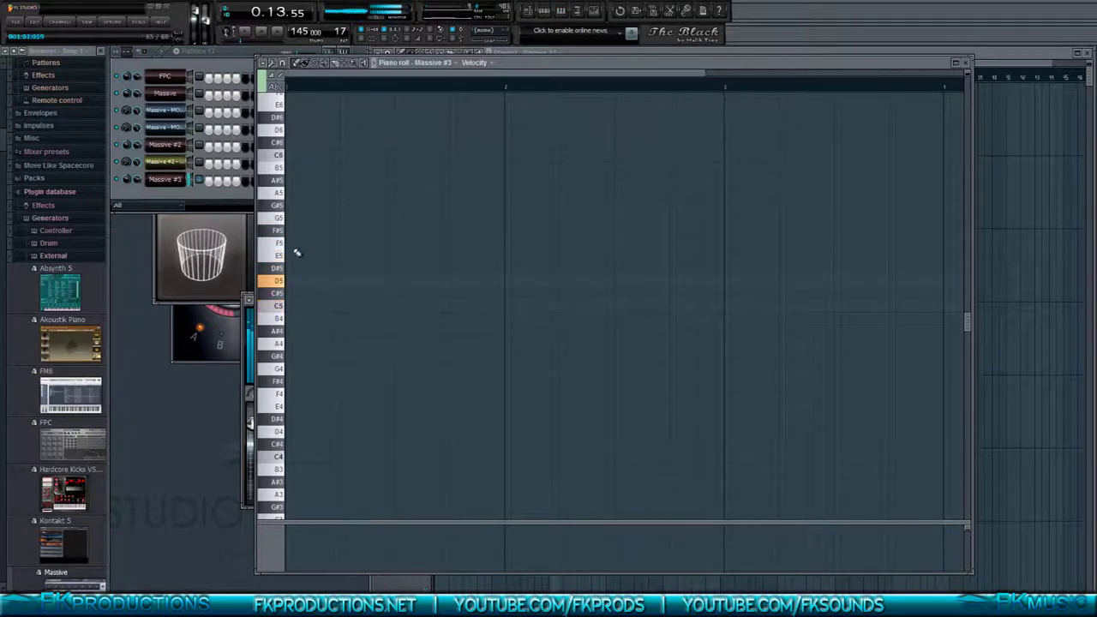
- Draw a one-beat F5 at bar 1 followed by an E5 reaching bar 2, and play the pattern back
{"action": "left_click", "coordinate": [292, 245]}
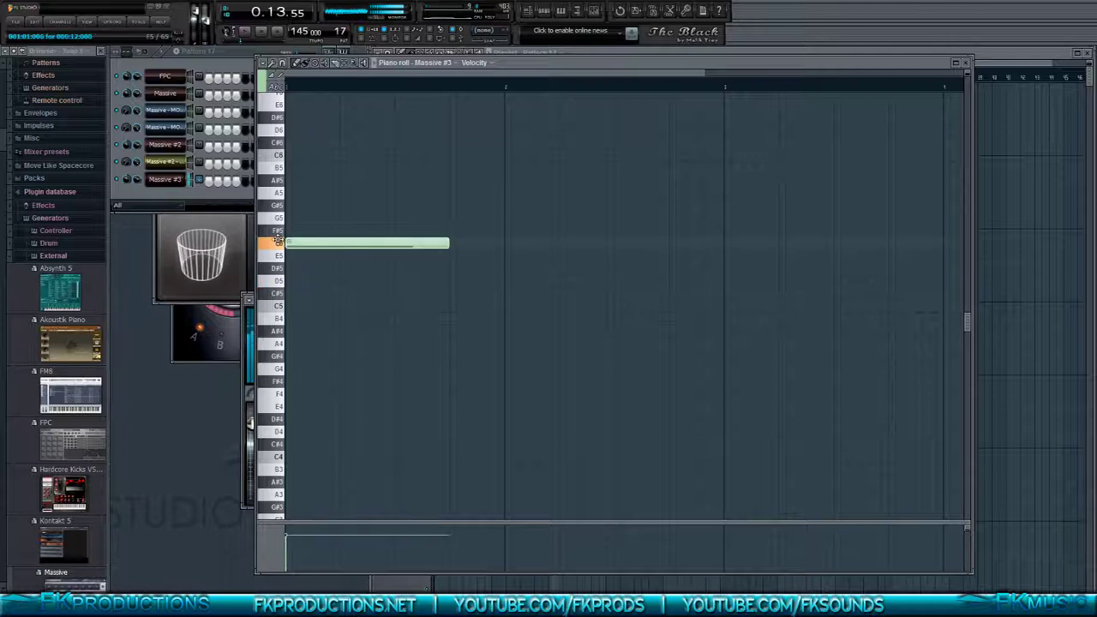
{"action": "left_click", "coordinate": [248, 33]}
{"action": "left_click", "coordinate": [270, 34]}
{"action": "left_click_drag", "start_coordinate": [443, 245], "coordinate": [339, 255]}
{"action": "left_click", "coordinate": [345, 261]}
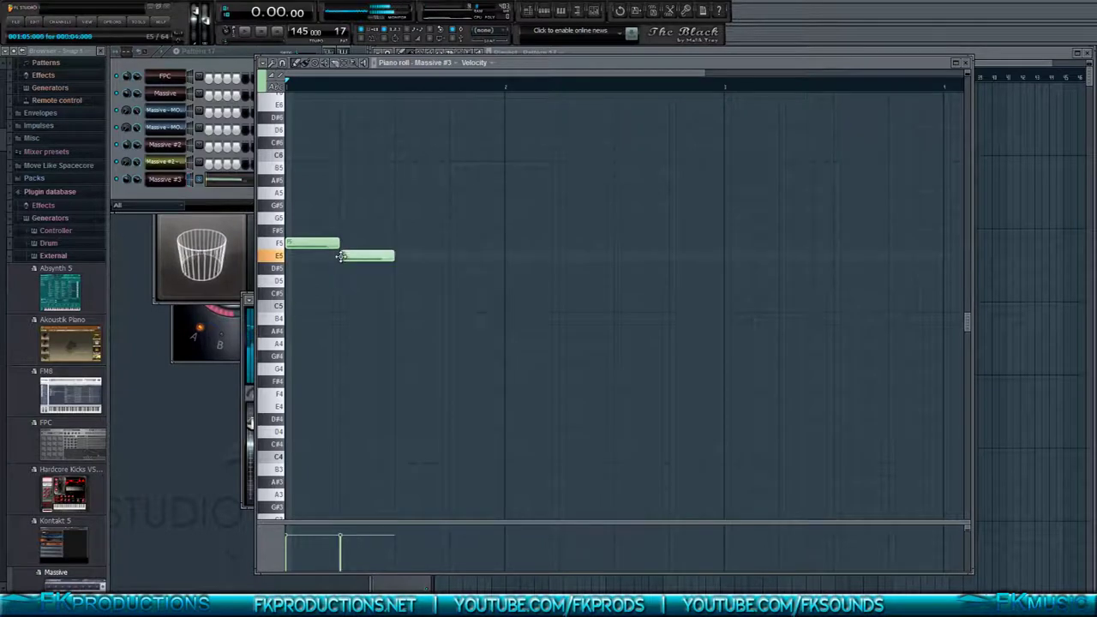
{"action": "left_click_drag", "start_coordinate": [396, 255], "coordinate": [503, 257]}
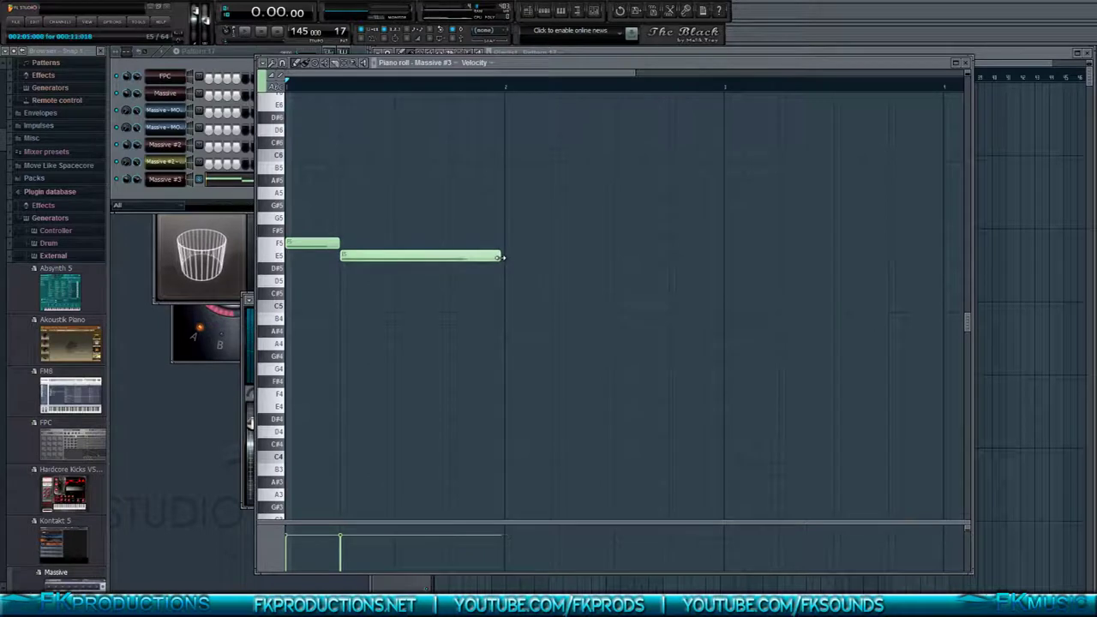
{"action": "left_click", "coordinate": [245, 32]}
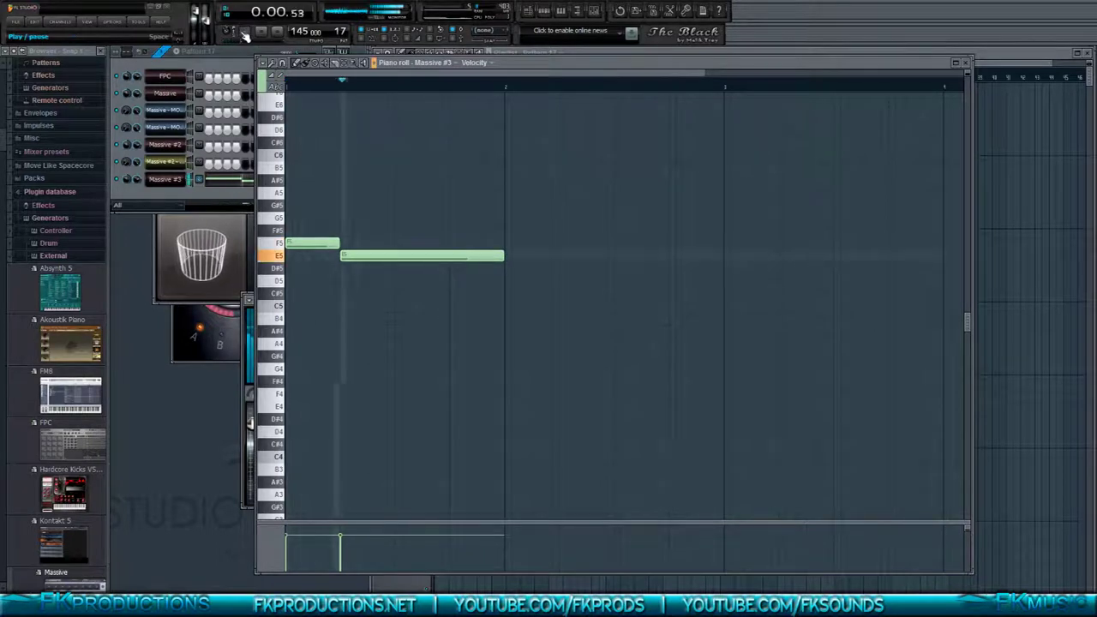
{"action": "left_click", "coordinate": [262, 36]}
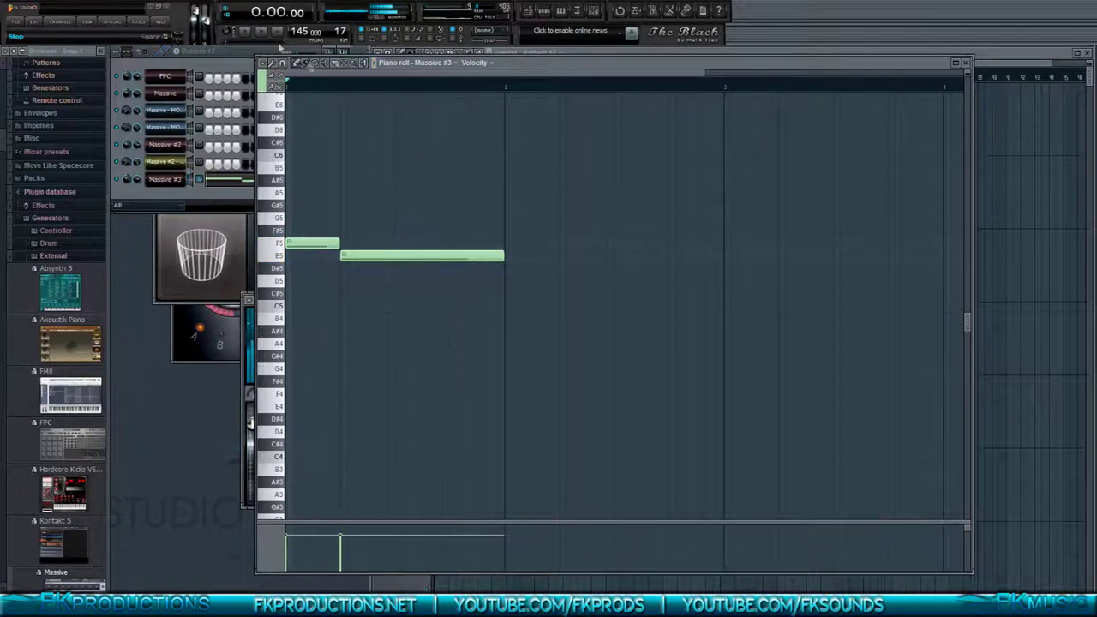
- Add a one-beat C5 on the last beat of bar 2 and extend the E5 up to it
{"action": "left_click", "coordinate": [509, 305]}
{"action": "left_click_drag", "start_coordinate": [557, 308], "coordinate": [720, 310]}
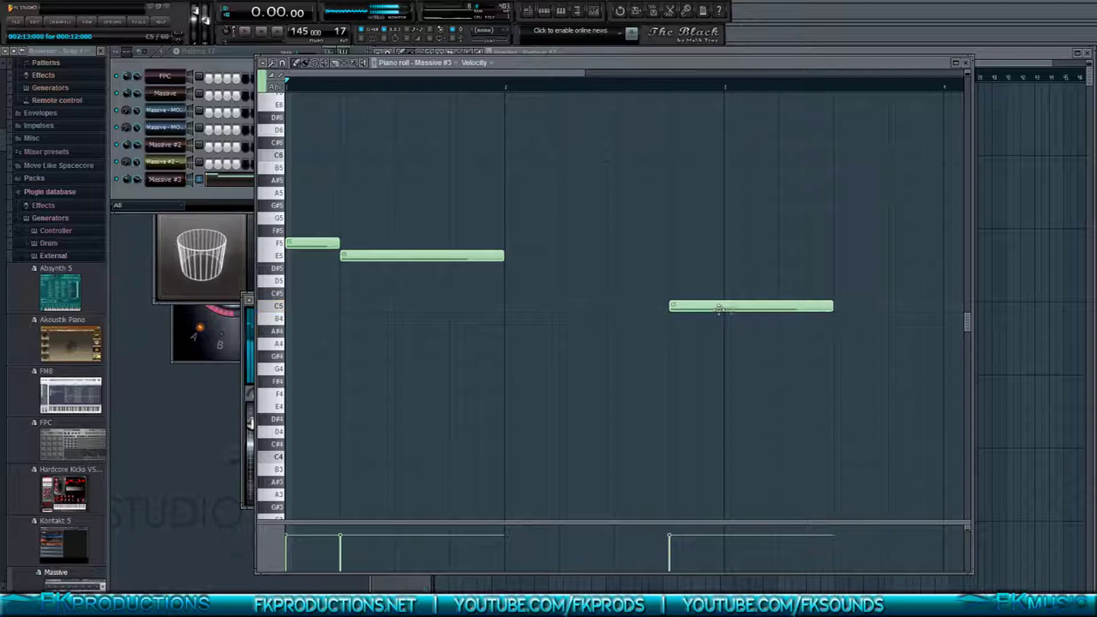
{"action": "left_click_drag", "start_coordinate": [831, 307], "coordinate": [720, 316]}
{"action": "key", "text": "space"}
{"action": "left_click_drag", "start_coordinate": [501, 257], "coordinate": [669, 276]}
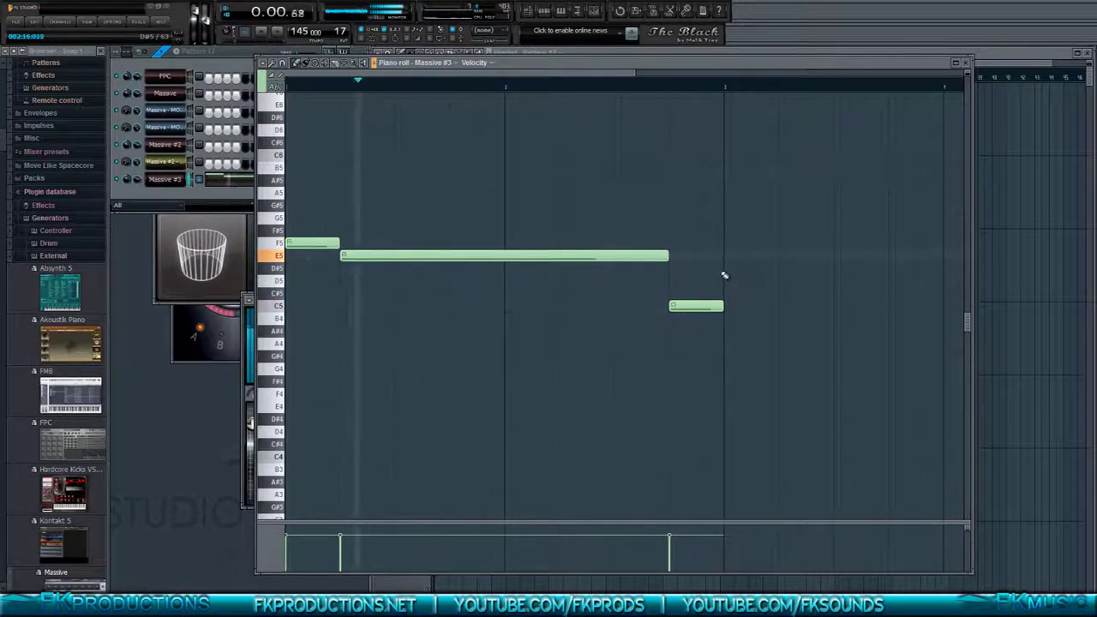
- Shift the C5 to the start of bar 3, follow it with a D5 reaching bar 5, and stretch the E5 to bar 3
{"action": "left_click_drag", "start_coordinate": [727, 269], "coordinate": [809, 284]}
{"action": "key", "text": "space"}
{"action": "key", "text": "space"}
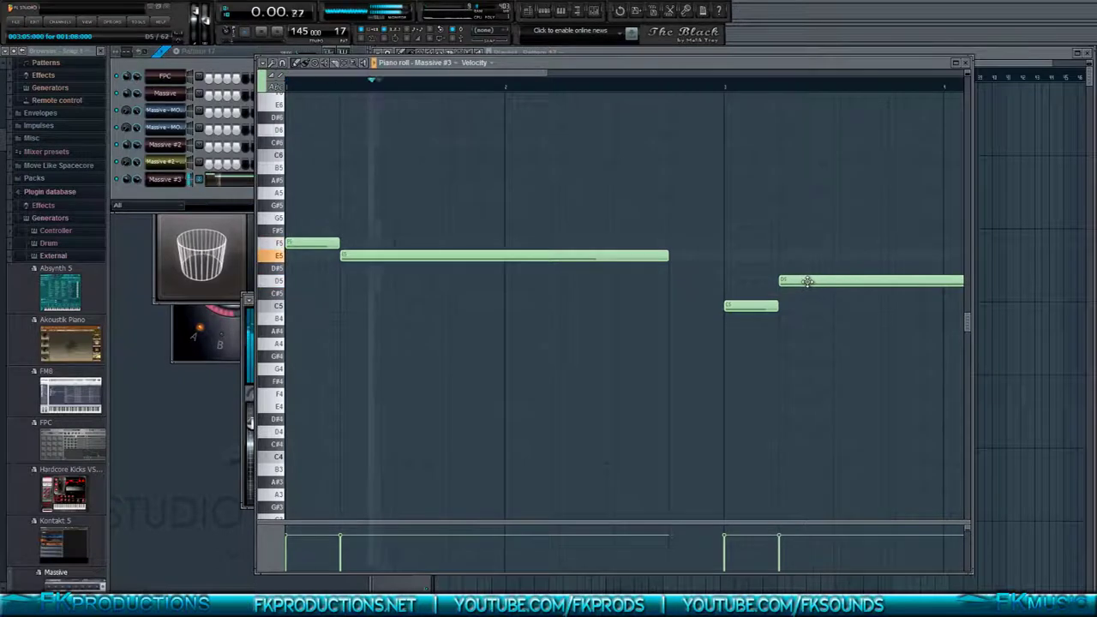
{"action": "scroll", "coordinate": [801, 284], "scroll_direction": "down", "scroll_amount": 3}
{"action": "left_click_drag", "start_coordinate": [718, 283], "coordinate": [743, 283]}
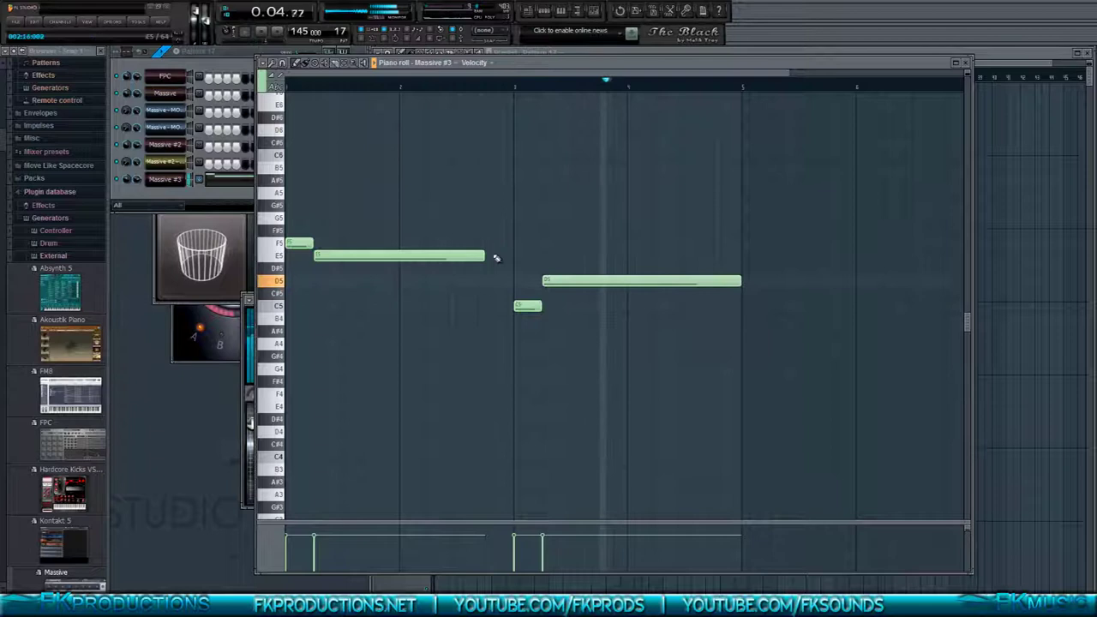
{"action": "left_click_drag", "start_coordinate": [485, 256], "coordinate": [514, 255]}
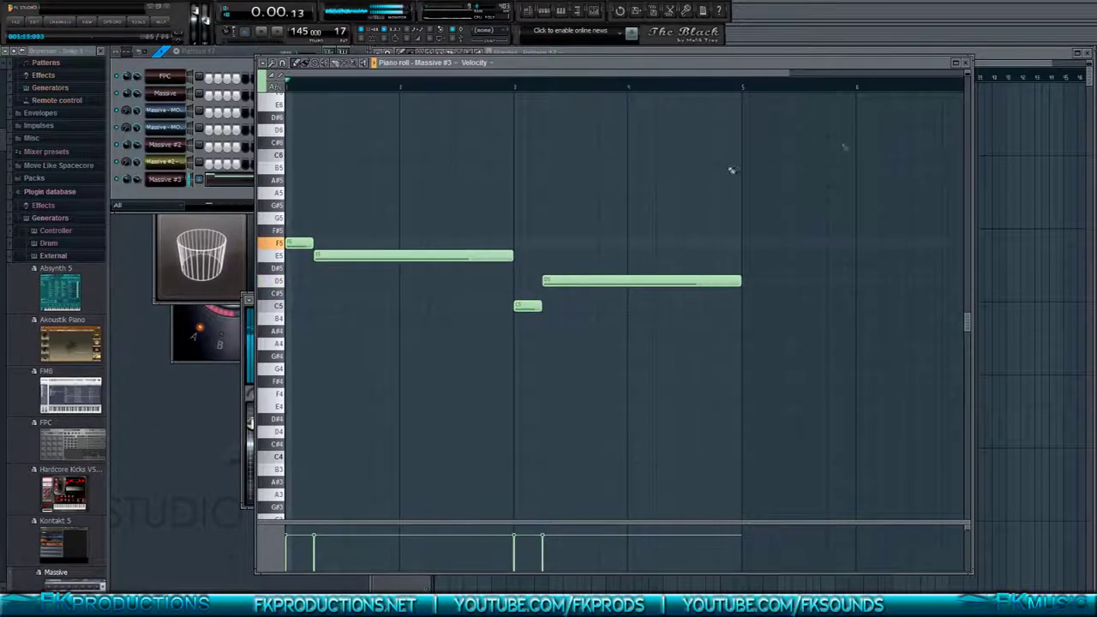
- Close the piano roll and place a Pattern 17 clip on track 6, starting one beat before bar 25
{"action": "left_click", "coordinate": [969, 67]}
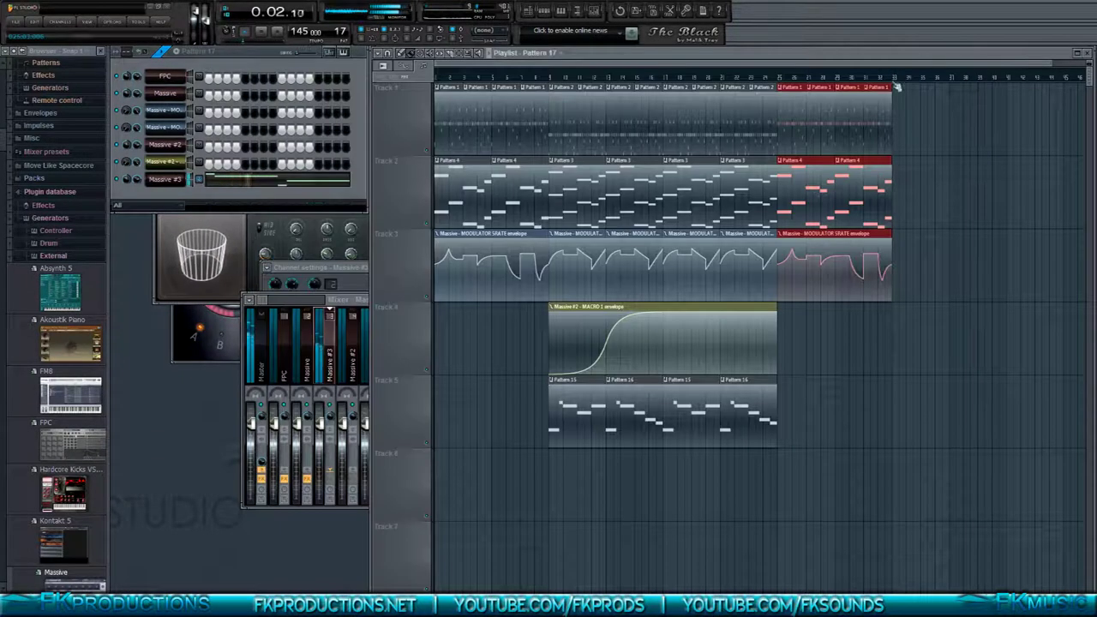
{"action": "left_click", "coordinate": [781, 494]}
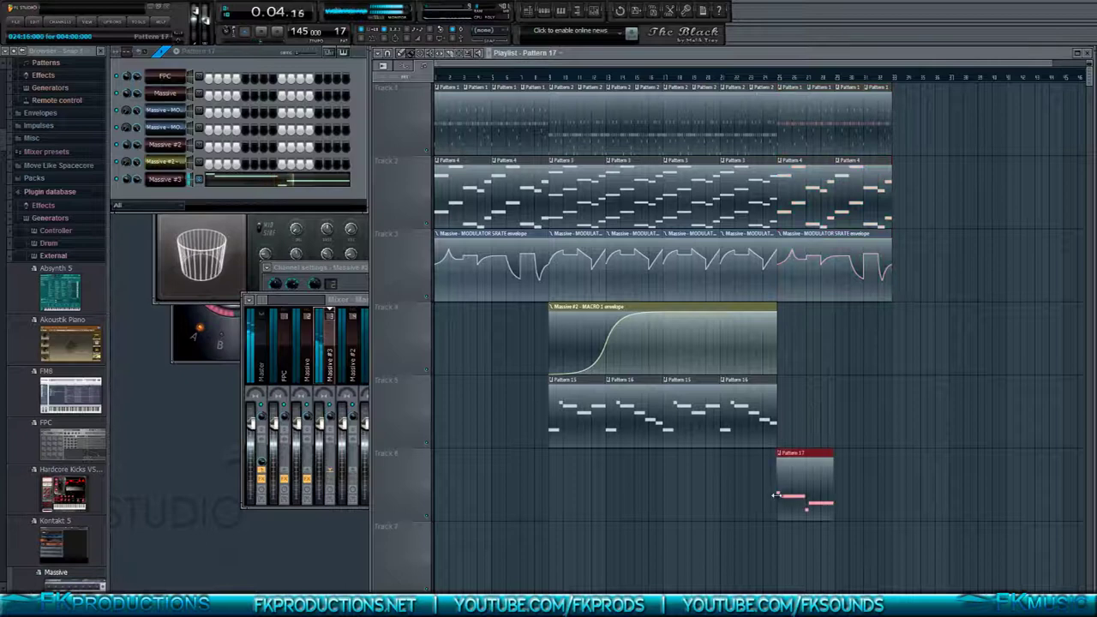
{"action": "scroll", "coordinate": [814, 480], "scroll_direction": "up", "scroll_amount": 4}
{"action": "left_click_drag", "start_coordinate": [836, 477], "coordinate": [822, 477]}
- Play the song from bar 23 in song mode and add a second Pattern 17 clip on track 6 directly after the first
{"action": "key", "text": "space"}
{"action": "key", "text": "l"}
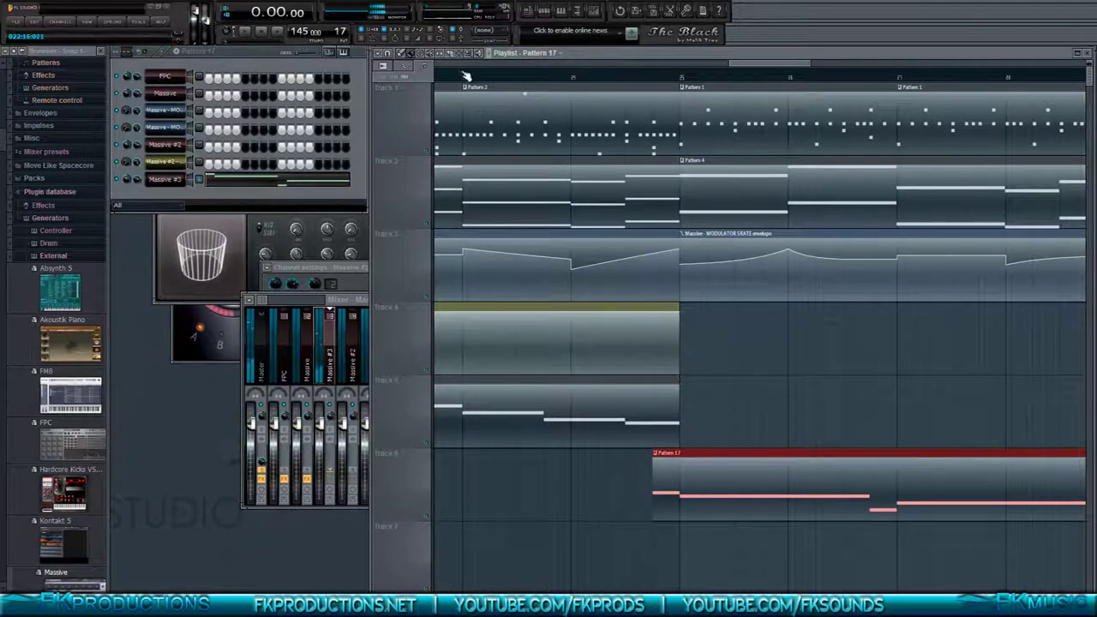
{"action": "left_click", "coordinate": [461, 74]}
{"action": "key", "text": "space"}
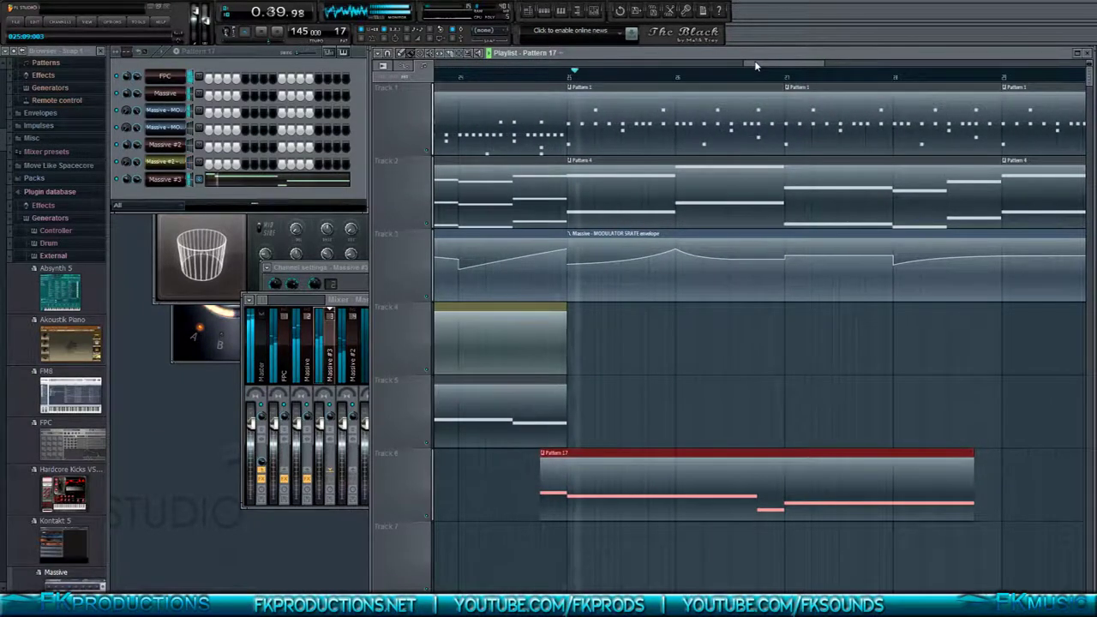
{"action": "left_click", "coordinate": [849, 478]}
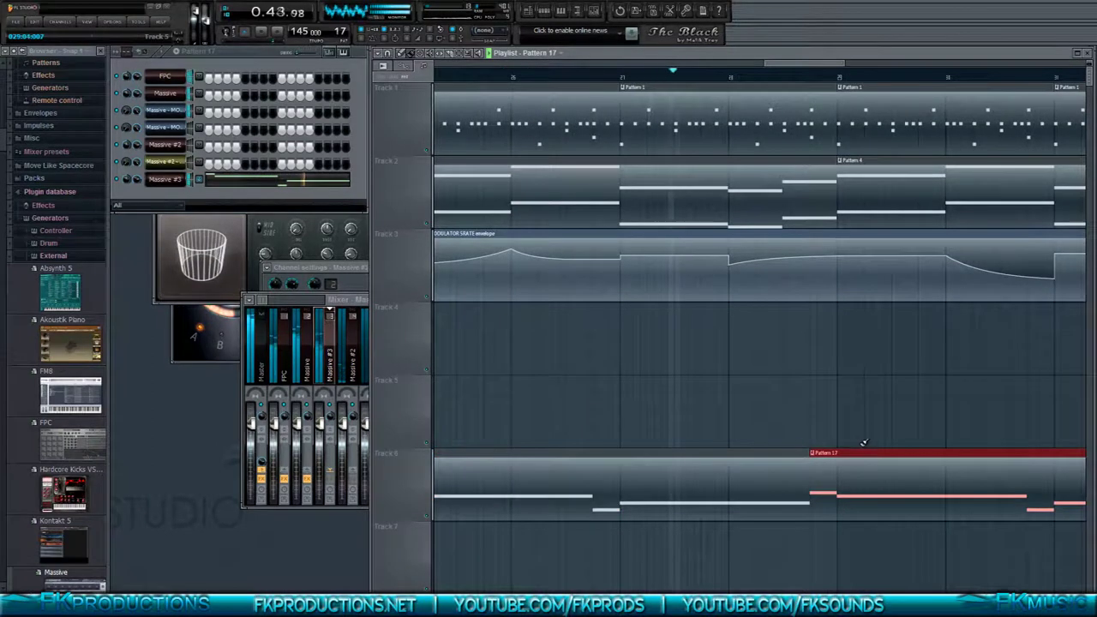
{"action": "scroll", "coordinate": [859, 438], "scroll_direction": "down", "scroll_amount": 3}
{"action": "scroll", "coordinate": [860, 438], "scroll_direction": "down", "scroll_amount": 1}
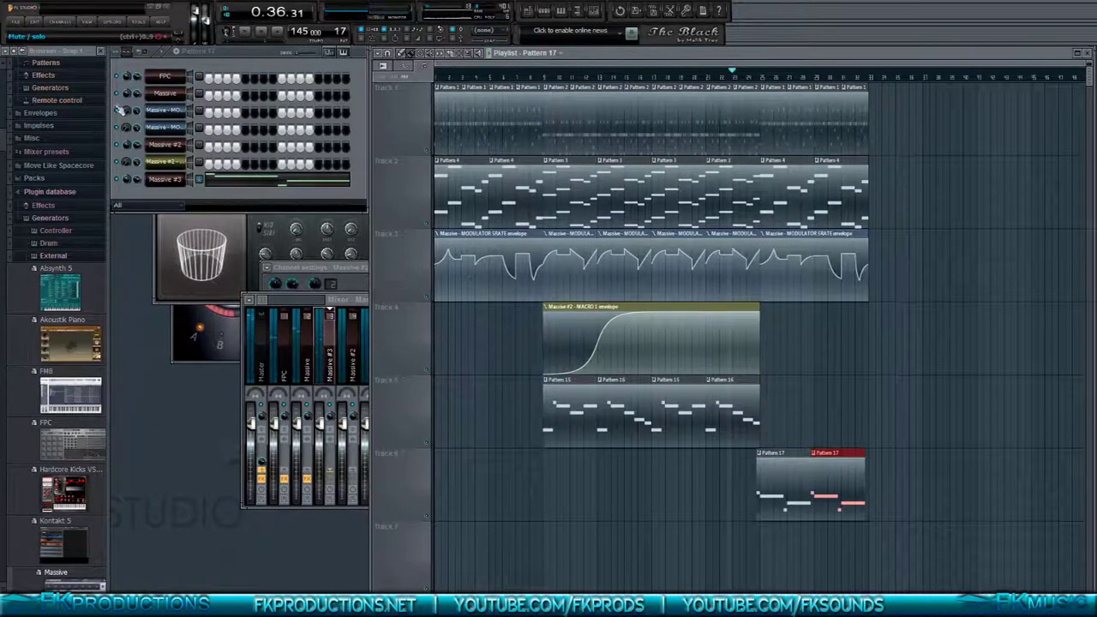
- Open Massive, Massive #2 and Massive #3 in turn to compare their synth settings
{"action": "left_click", "coordinate": [159, 94]}
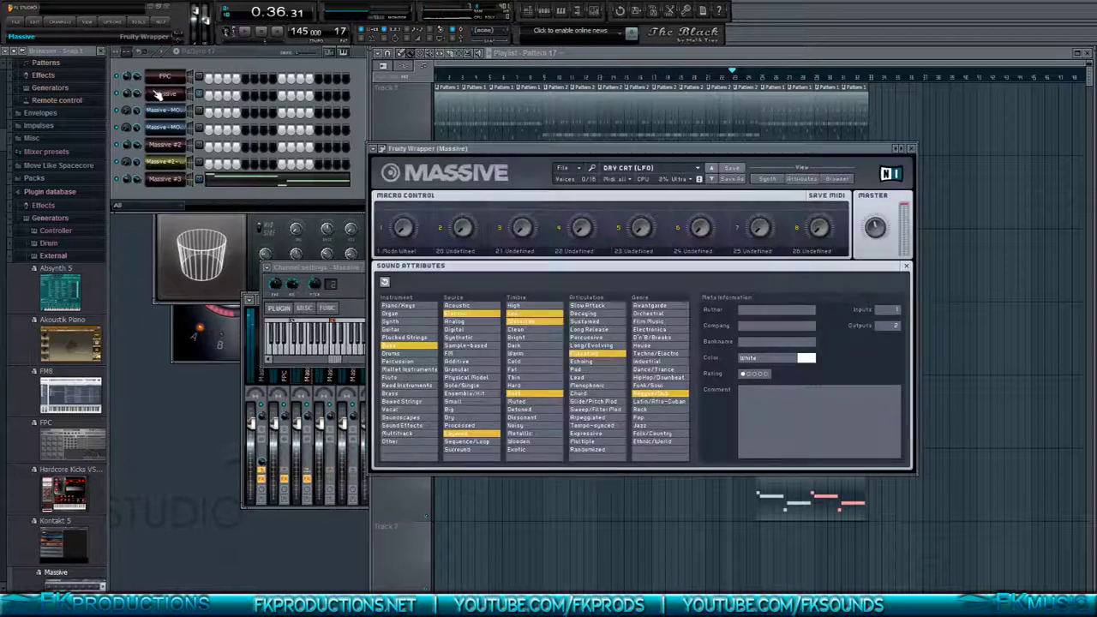
{"action": "left_click", "coordinate": [158, 147]}
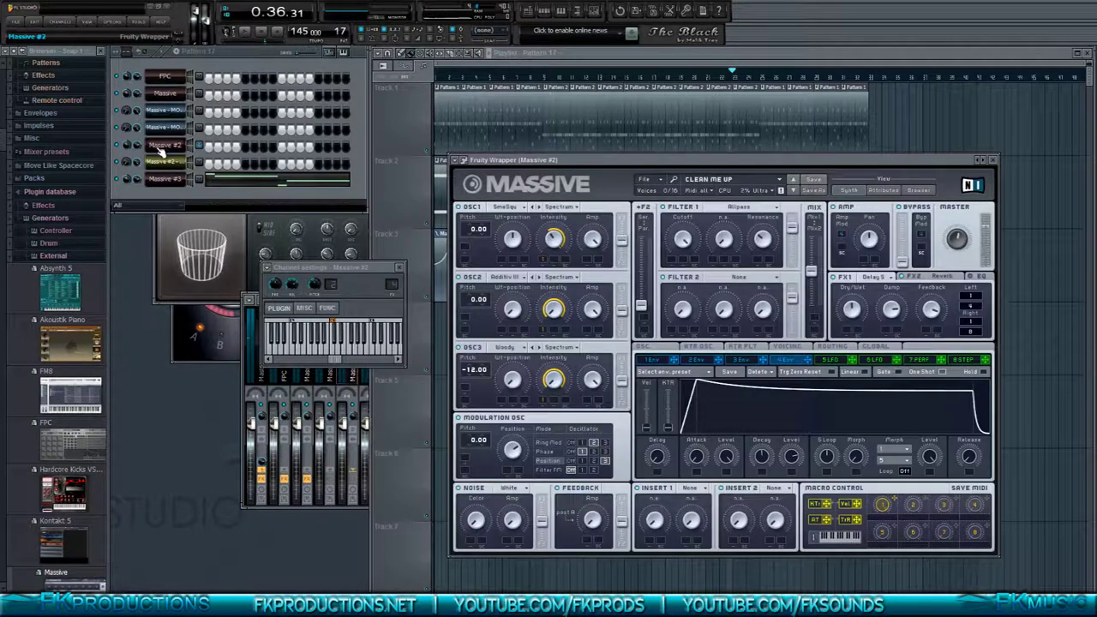
{"action": "left_click", "coordinate": [151, 178]}
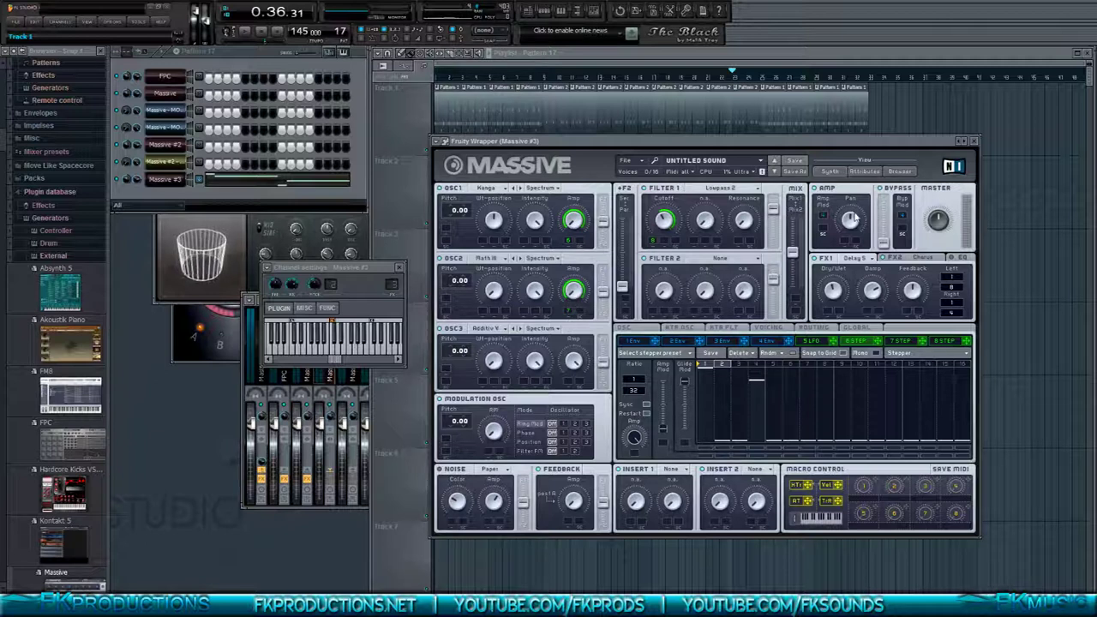
{"action": "left_click", "coordinate": [163, 147]}
{"action": "left_click", "coordinate": [164, 178]}
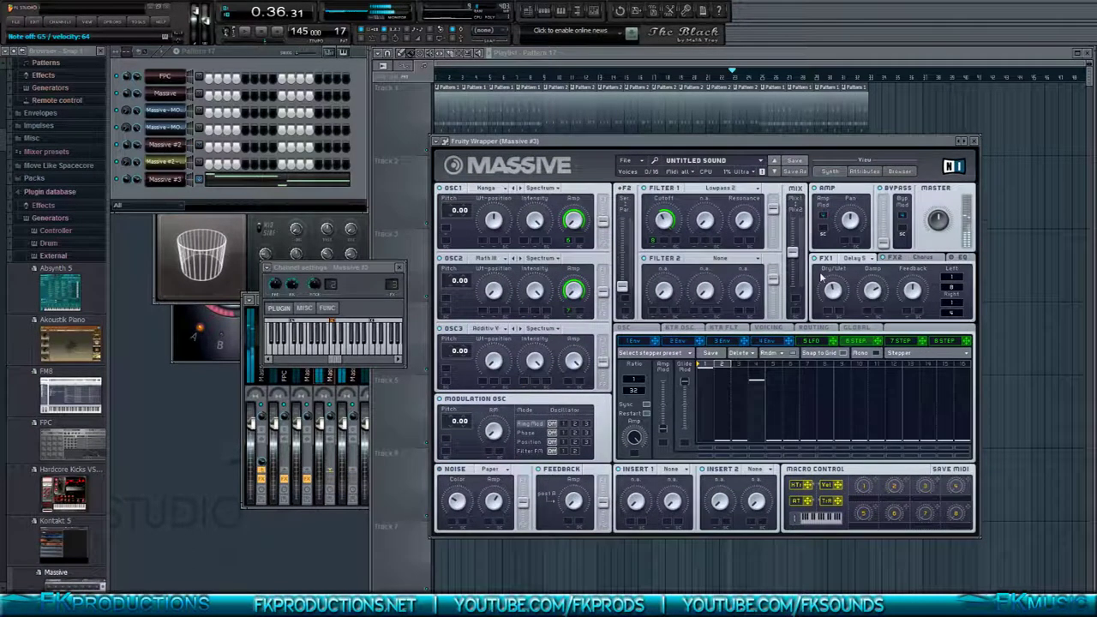
- Assign envelope 2 to the amp's Pan knob in Massive #3, set its modulation range, and reopen the synth from the playlist
{"action": "left_click", "coordinate": [689, 343]}
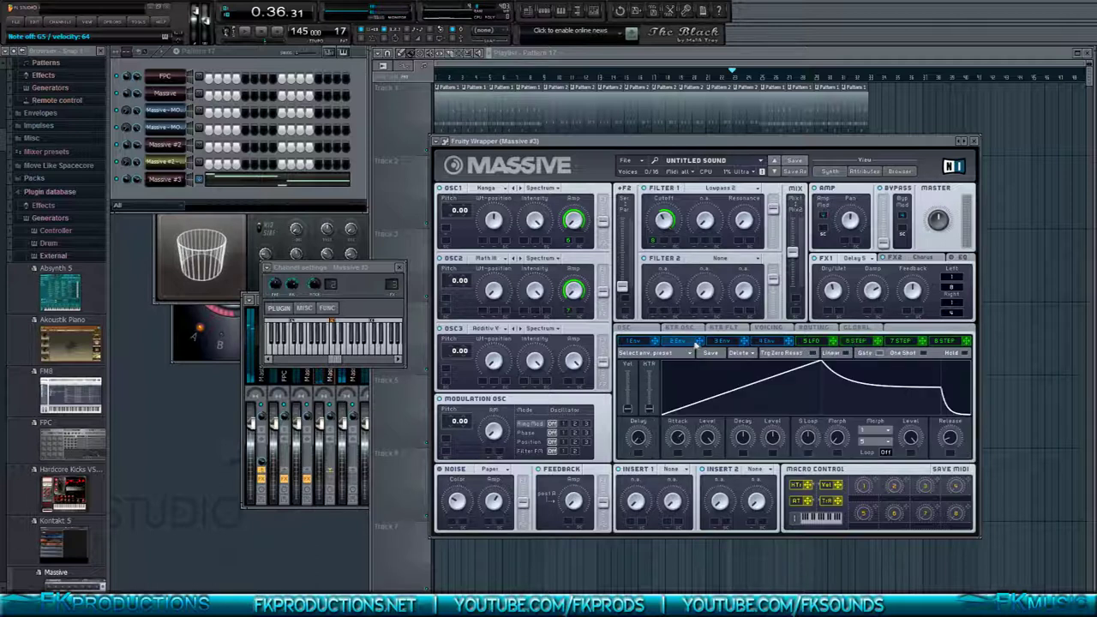
{"action": "left_click", "coordinate": [848, 243]}
{"action": "left_click_drag", "start_coordinate": [848, 243], "coordinate": [849, 230]}
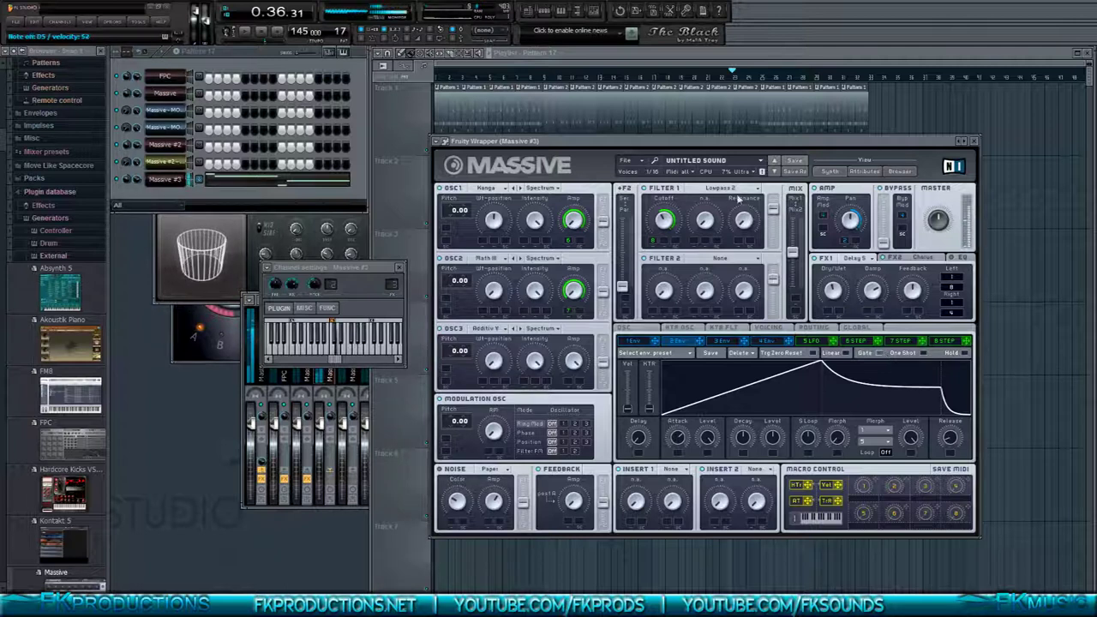
{"action": "left_click", "coordinate": [620, 64]}
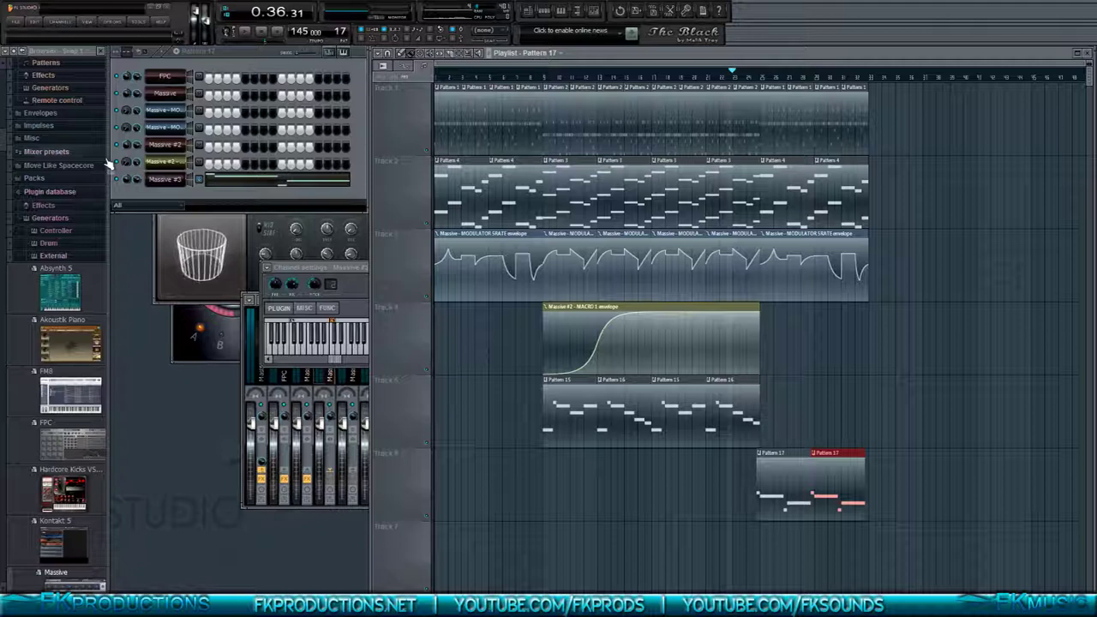
{"action": "left_click", "coordinate": [163, 180]}
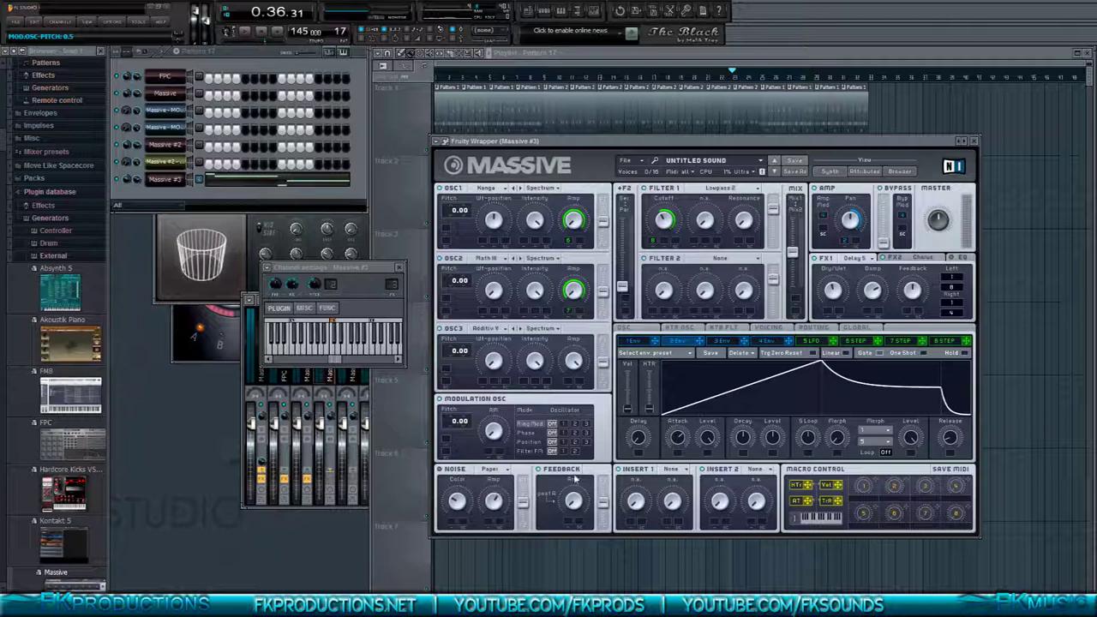
- Examine the effect choices for Insert 1 and Insert 2 in Massive #3, and look at its sound browser
{"action": "left_click", "coordinate": [672, 471]}
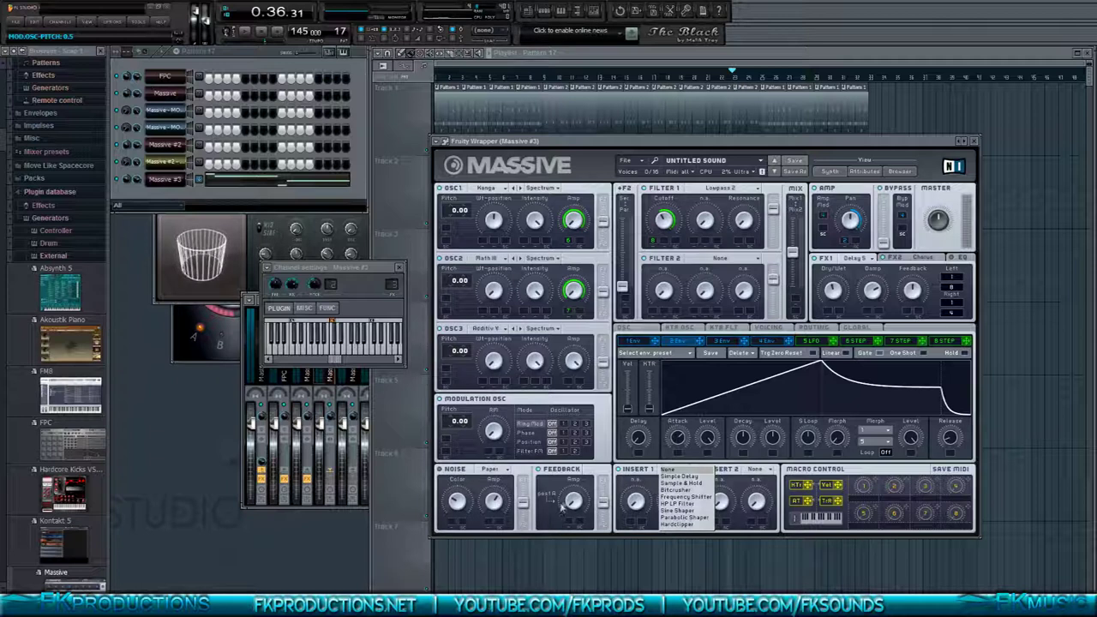
{"action": "left_click", "coordinate": [668, 471]}
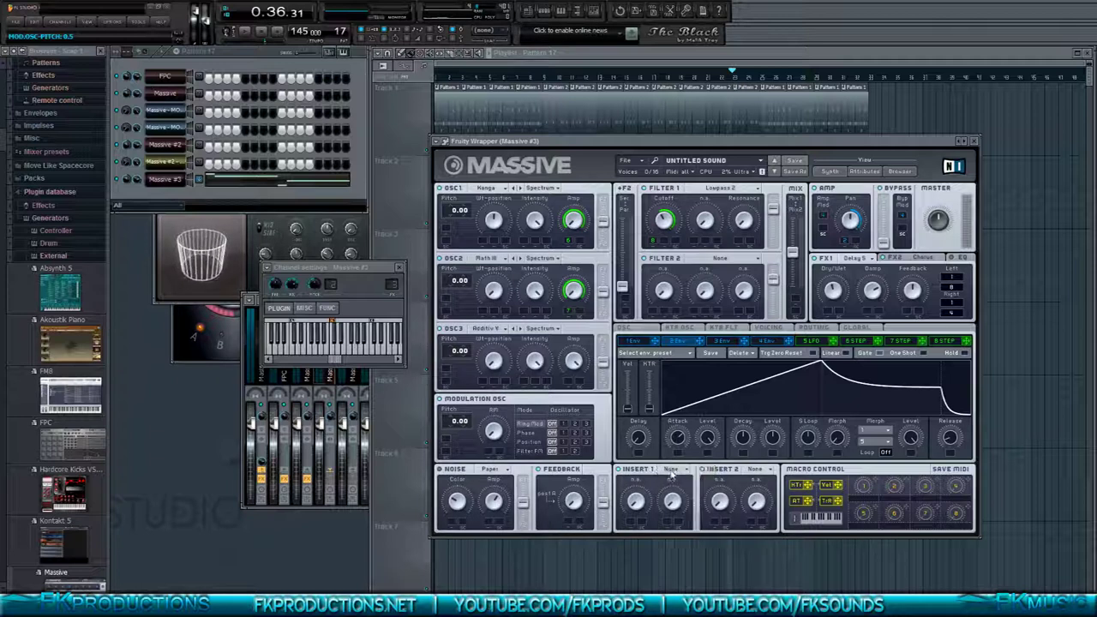
{"action": "left_click", "coordinate": [762, 471]}
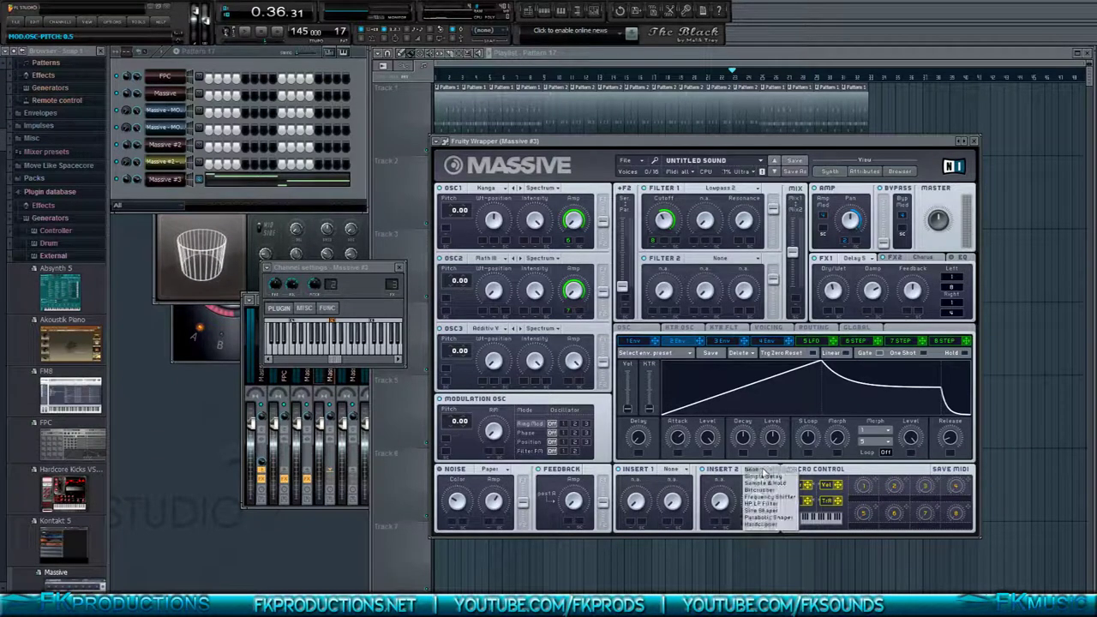
{"action": "left_click", "coordinate": [761, 471]}
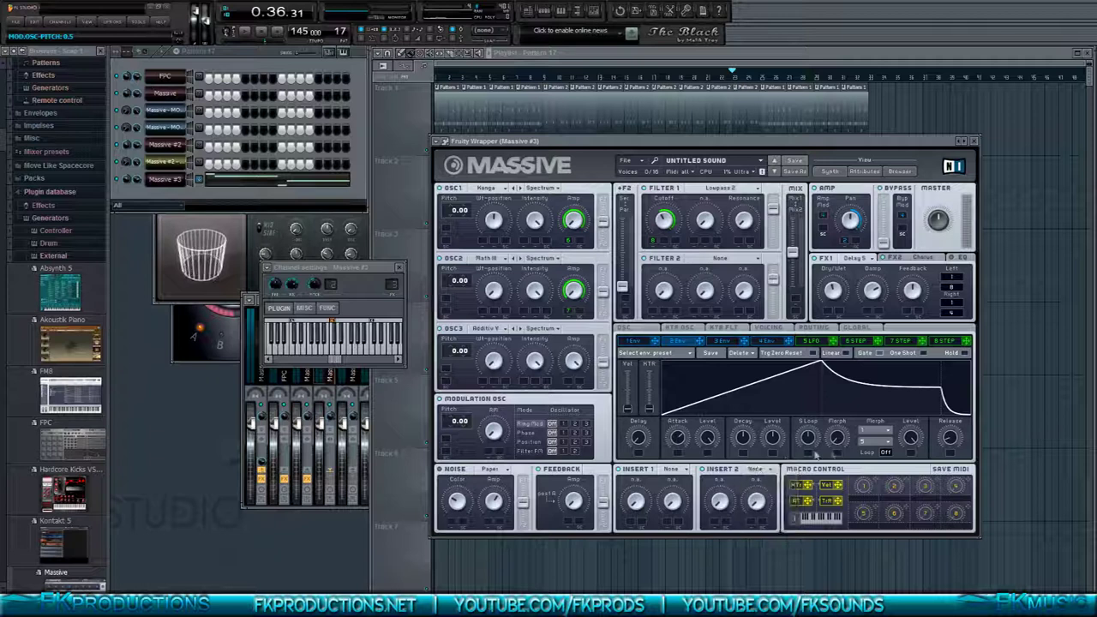
{"action": "left_click", "coordinate": [902, 172]}
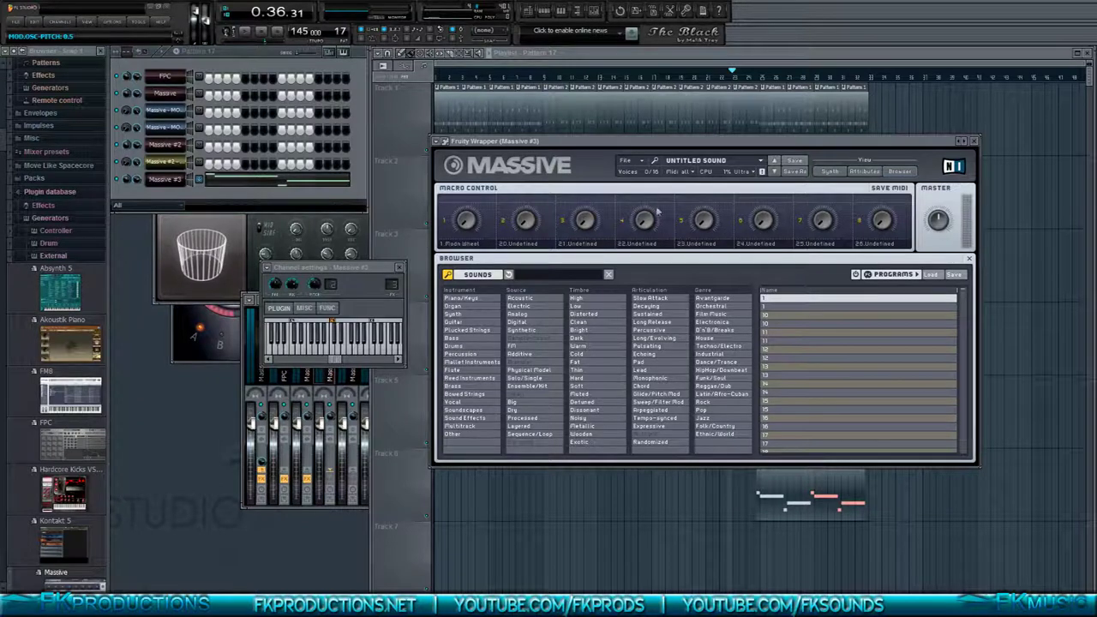
{"action": "left_click", "coordinate": [832, 172]}
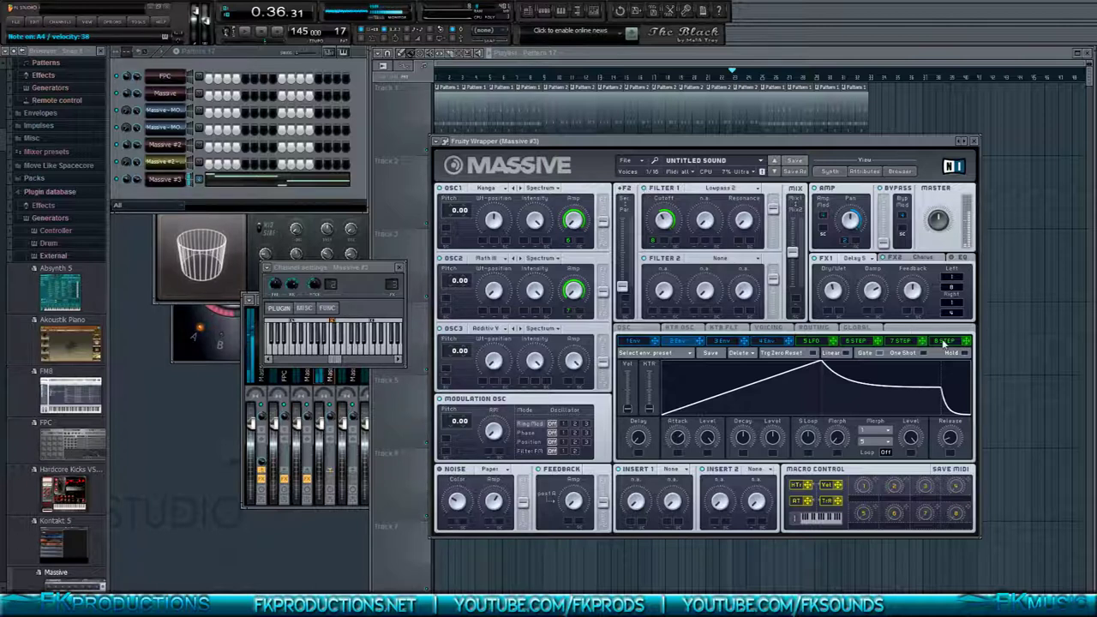
- Sweep the Filter 1 cutoff down and back up in Massive #3 while sounding notes
{"action": "left_click_drag", "start_coordinate": [660, 229], "coordinate": [666, 272]}
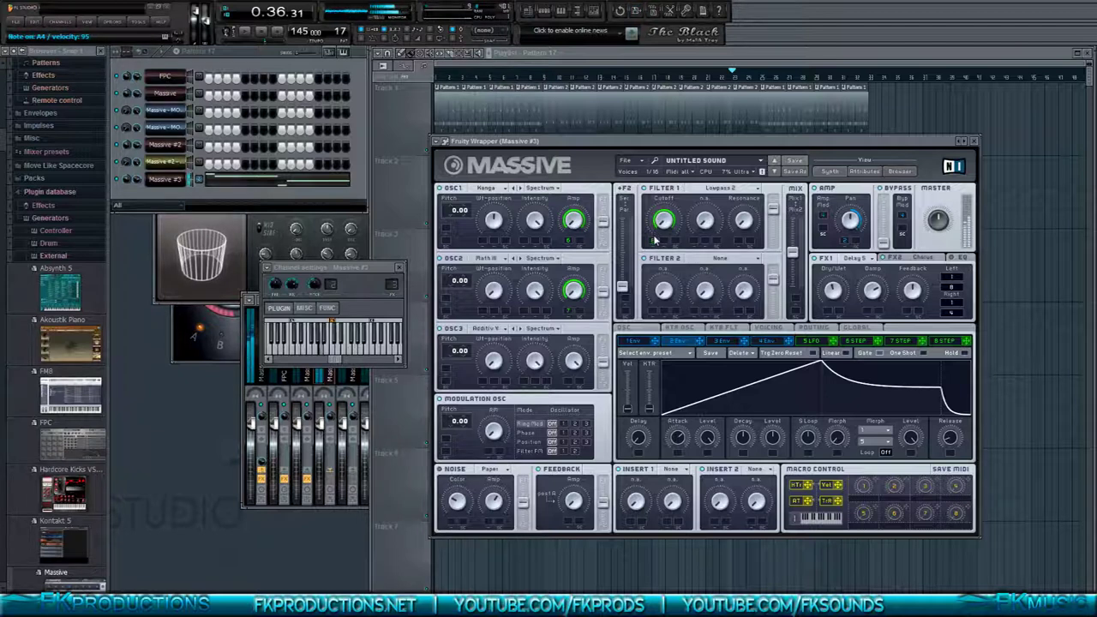
{"action": "left_click_drag", "start_coordinate": [661, 229], "coordinate": [666, 198]}
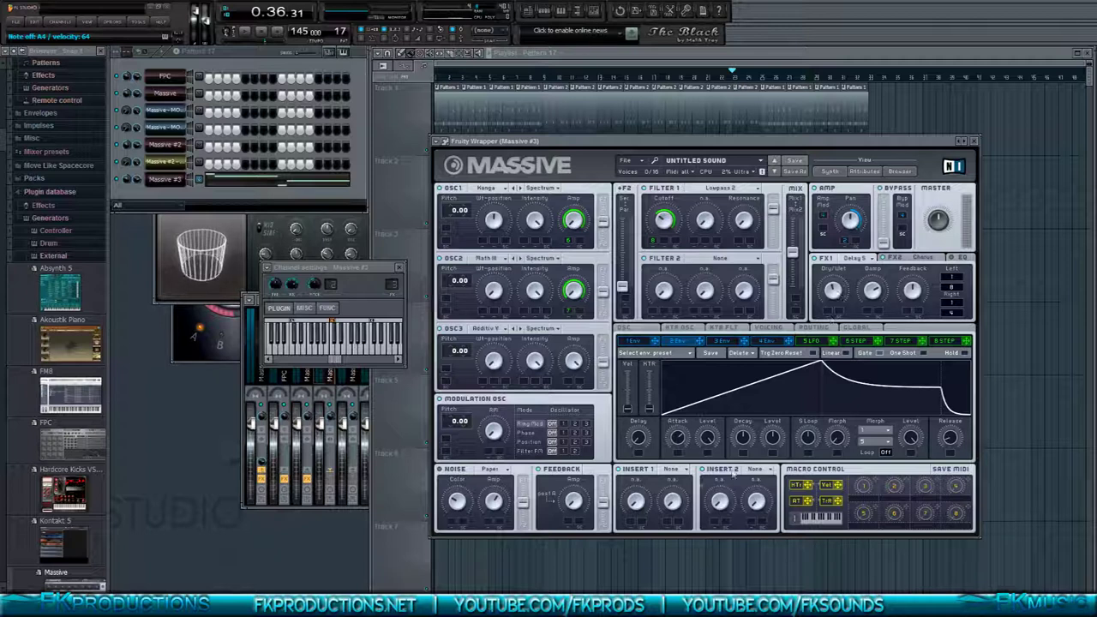
- Review the effect lists of both inserts once more, show the sound browser, and return to the synth view
{"action": "left_click", "coordinate": [674, 469]}
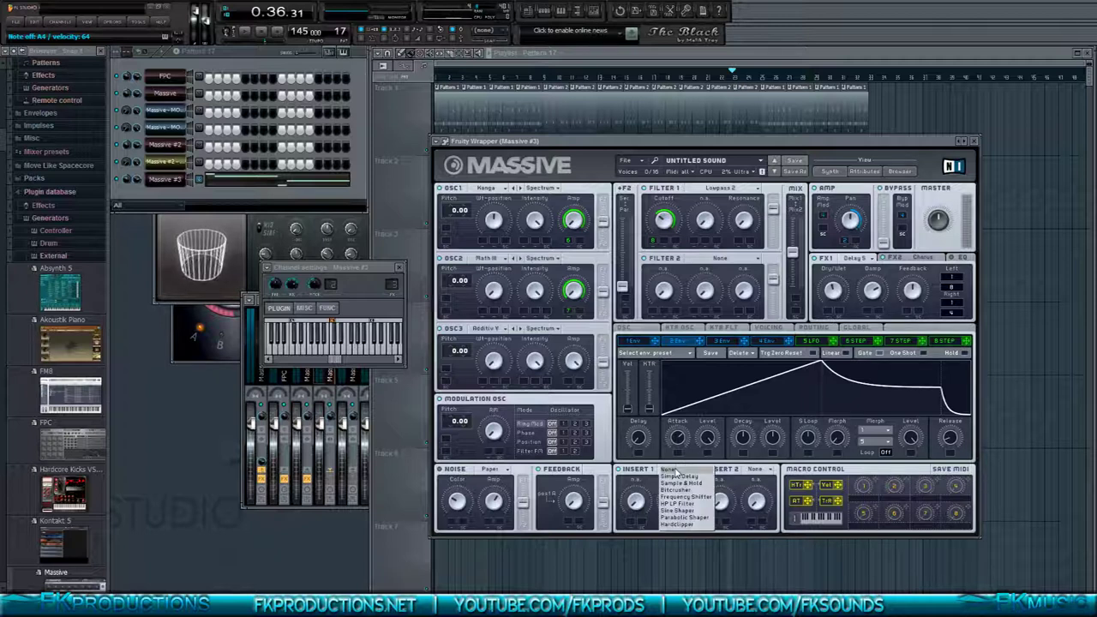
{"action": "left_click", "coordinate": [675, 472]}
{"action": "left_click", "coordinate": [752, 470]}
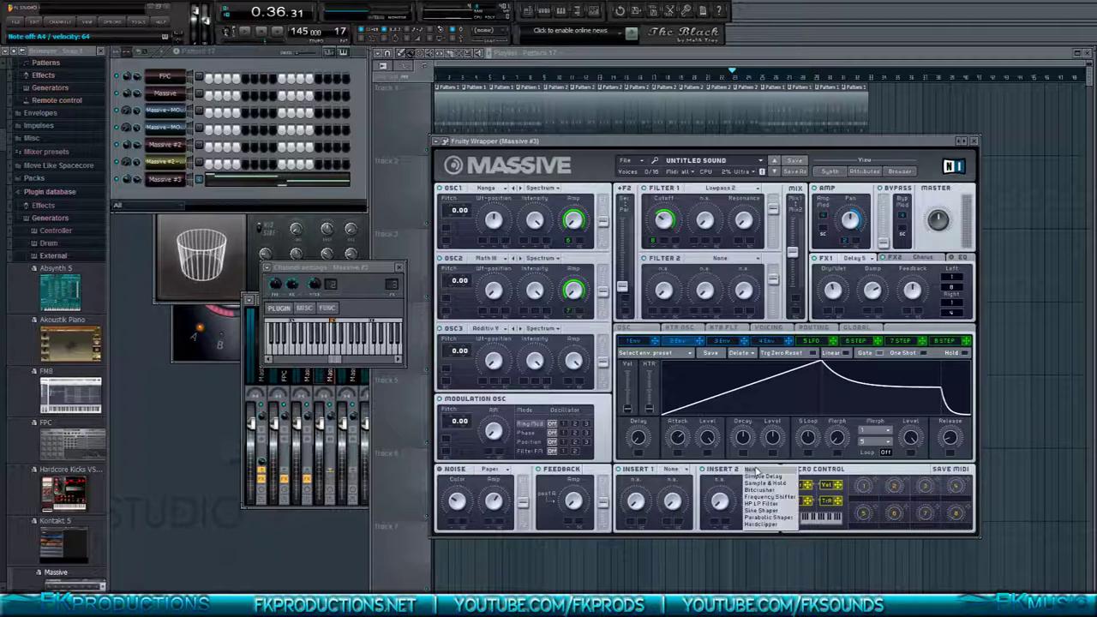
{"action": "left_click", "coordinate": [756, 472]}
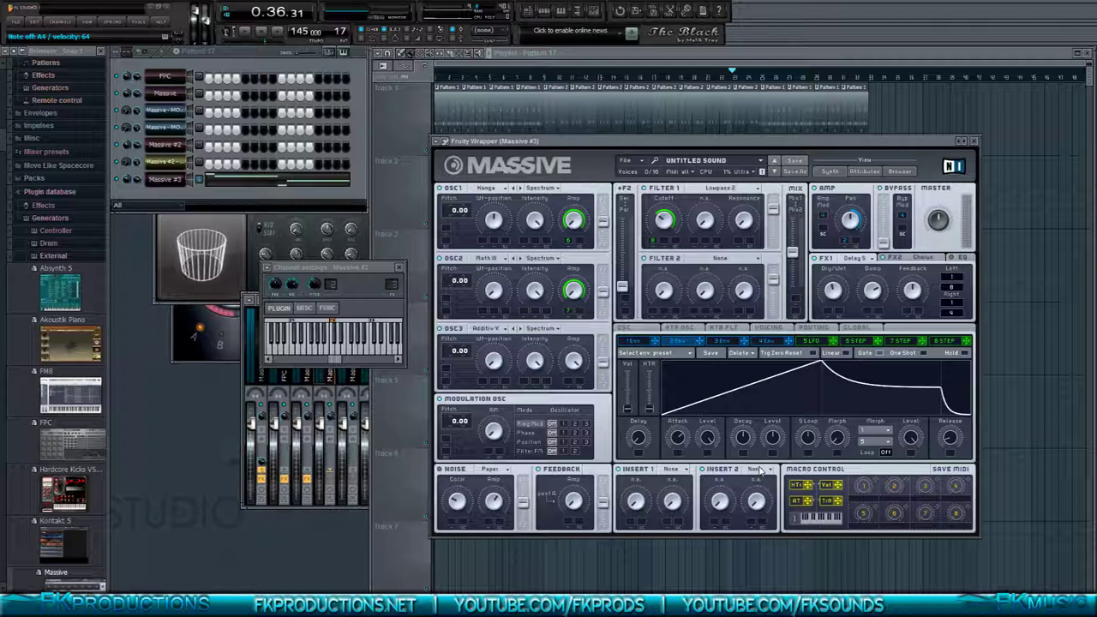
{"action": "left_click", "coordinate": [899, 170]}
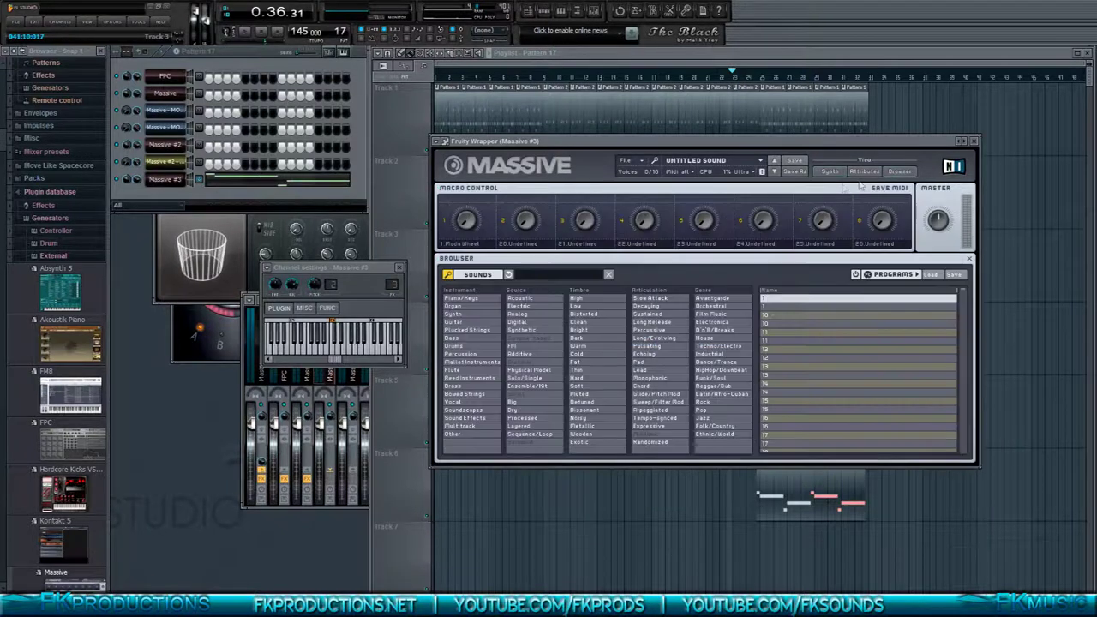
{"action": "left_click", "coordinate": [828, 172]}
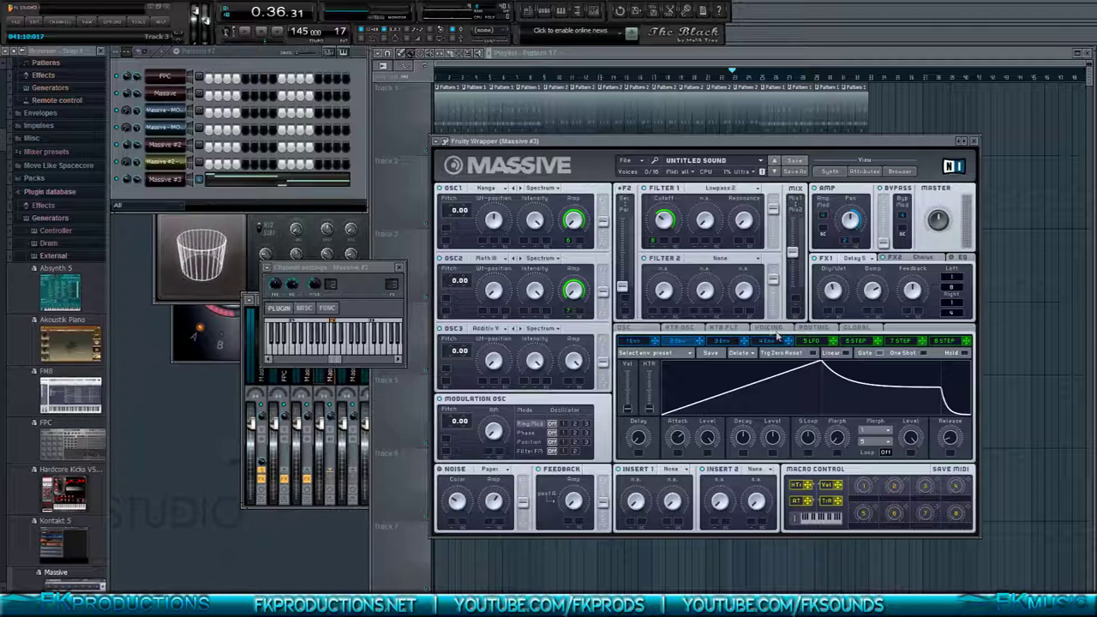
- Look over oscillator 1's wavetable list in Massive #3 and view Massive #2's settings for comparison before returning to Massive #3
{"action": "left_click", "coordinate": [487, 189]}
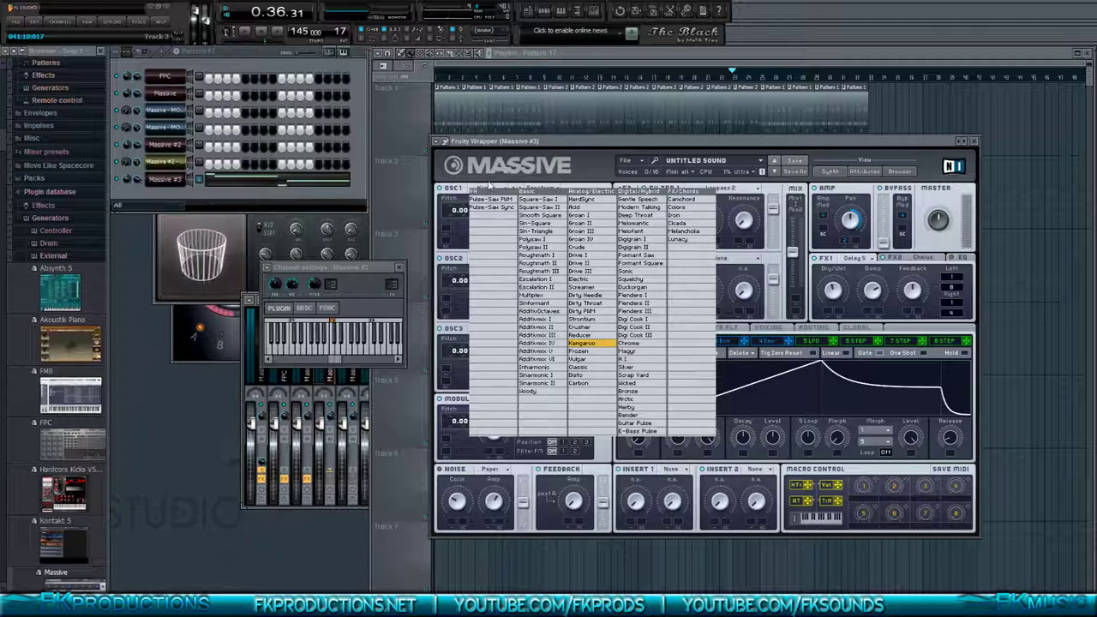
{"action": "left_click", "coordinate": [577, 177]}
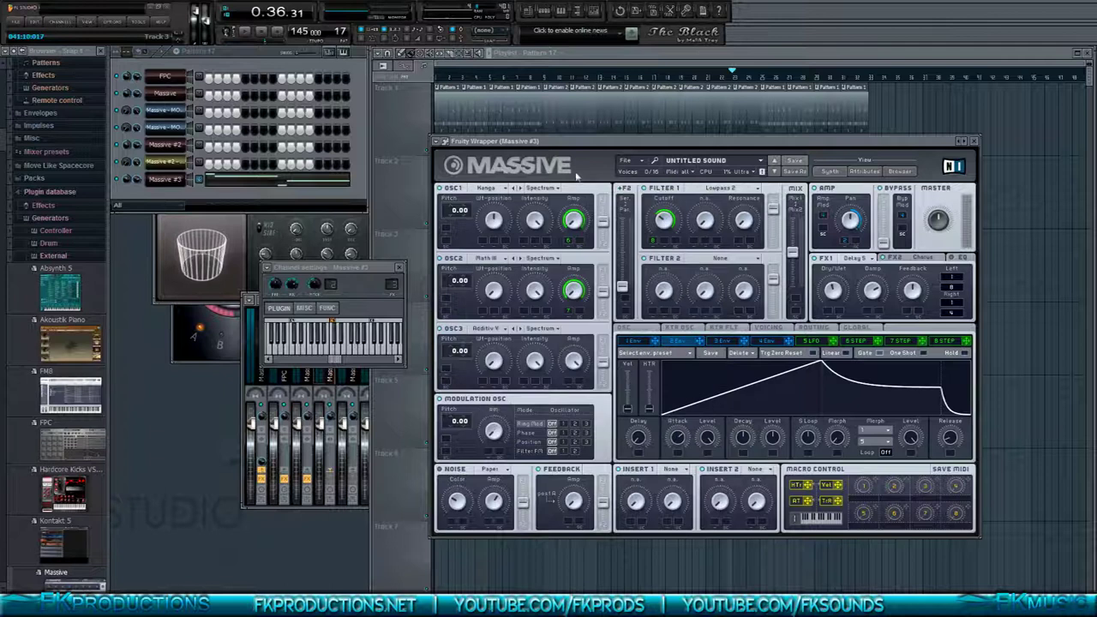
{"action": "left_click", "coordinate": [175, 146]}
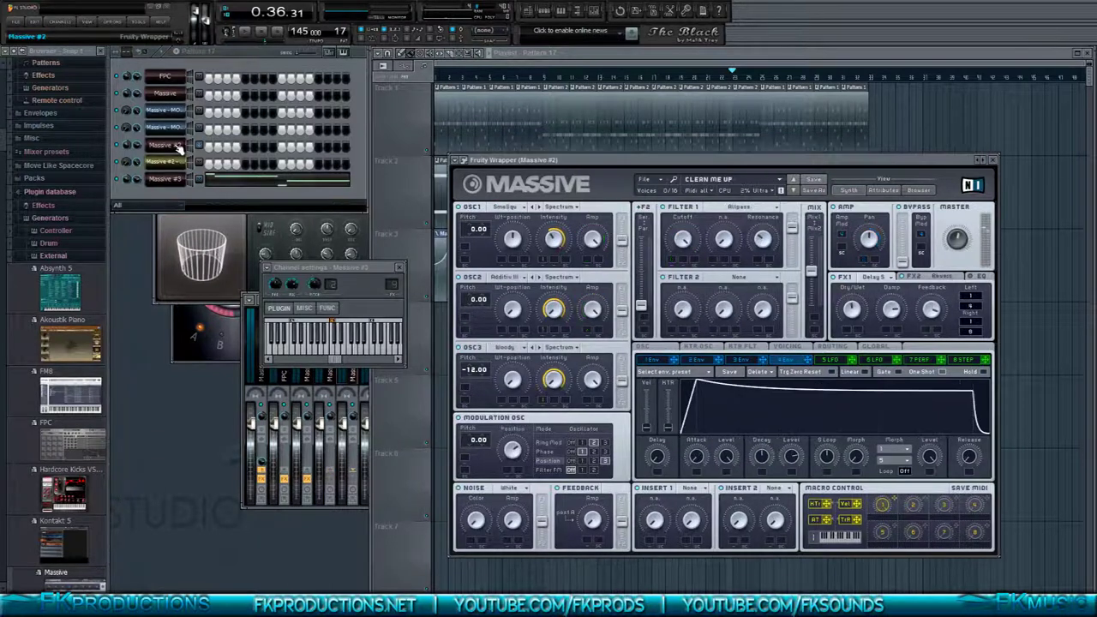
{"action": "left_click", "coordinate": [176, 181]}
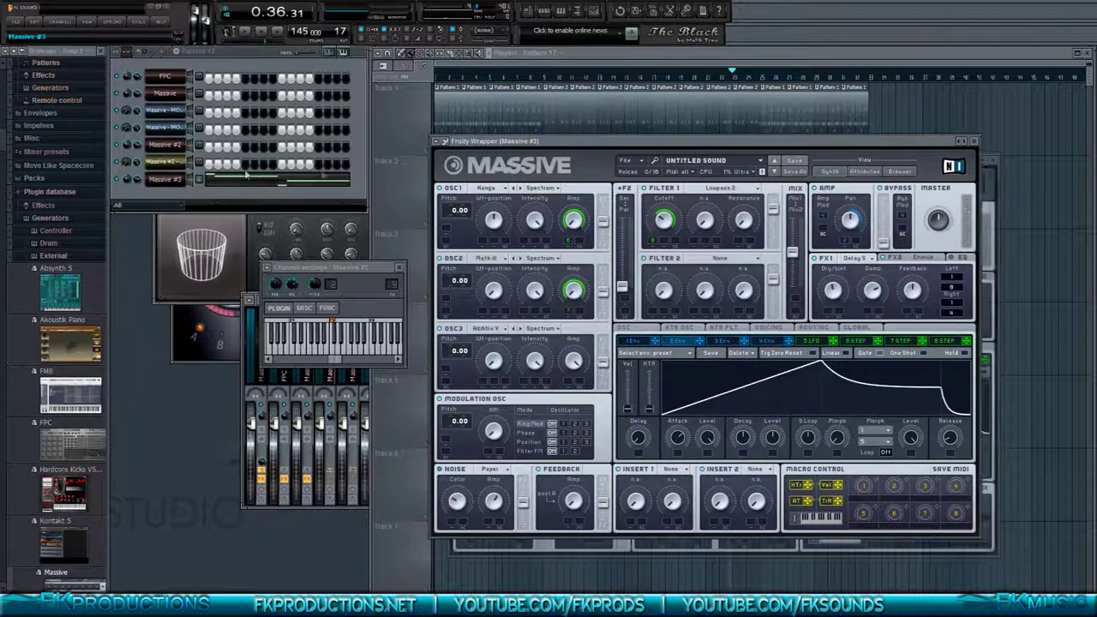
- Audition the Gentle Speech wavetable on oscillator 1 of Massive #3, and choose Camchord for it instead
{"action": "left_click", "coordinate": [500, 191]}
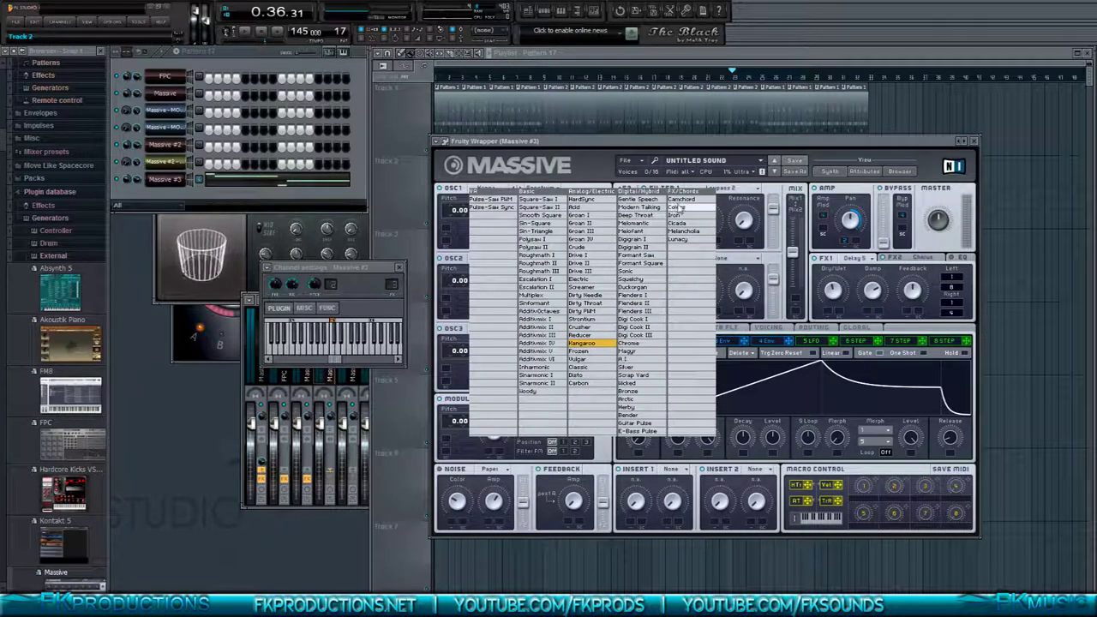
{"action": "left_click", "coordinate": [639, 199]}
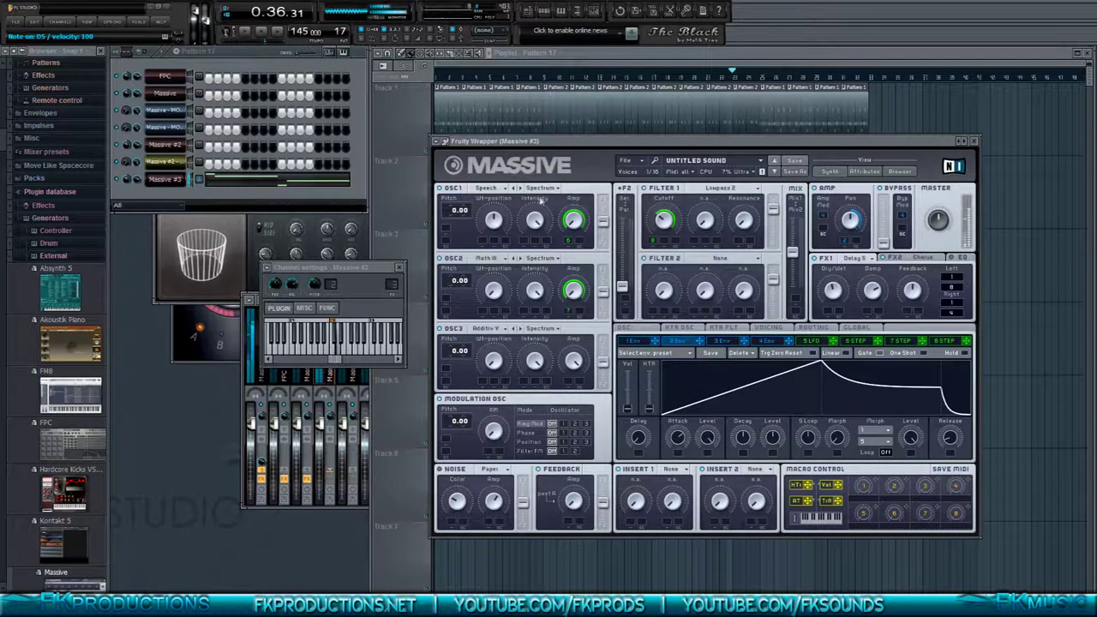
{"action": "left_click", "coordinate": [498, 191]}
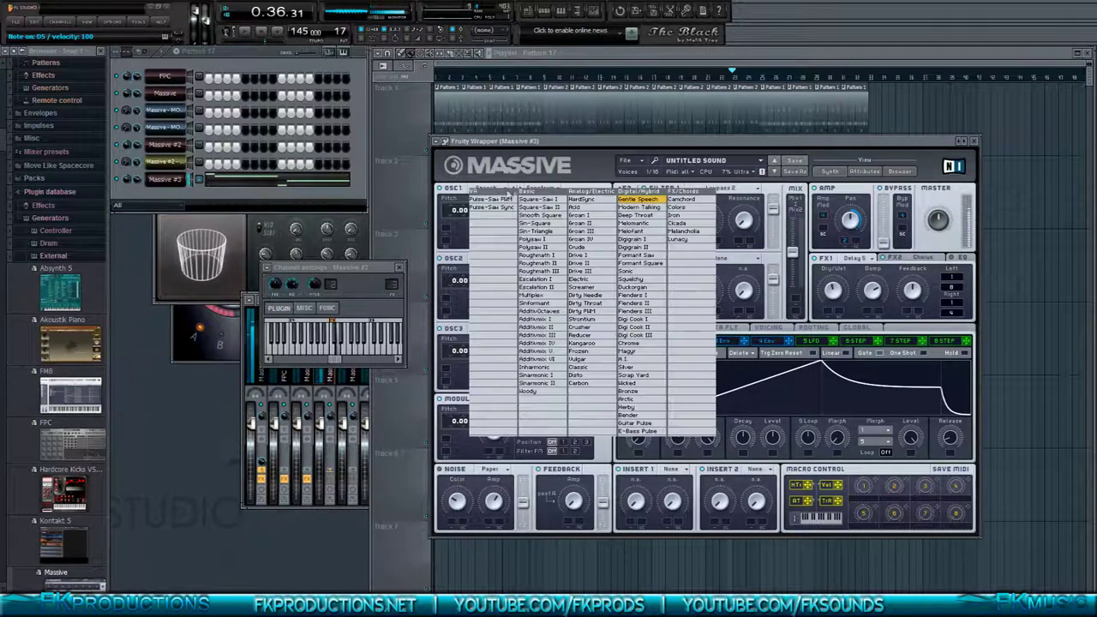
{"action": "left_click", "coordinate": [682, 199]}
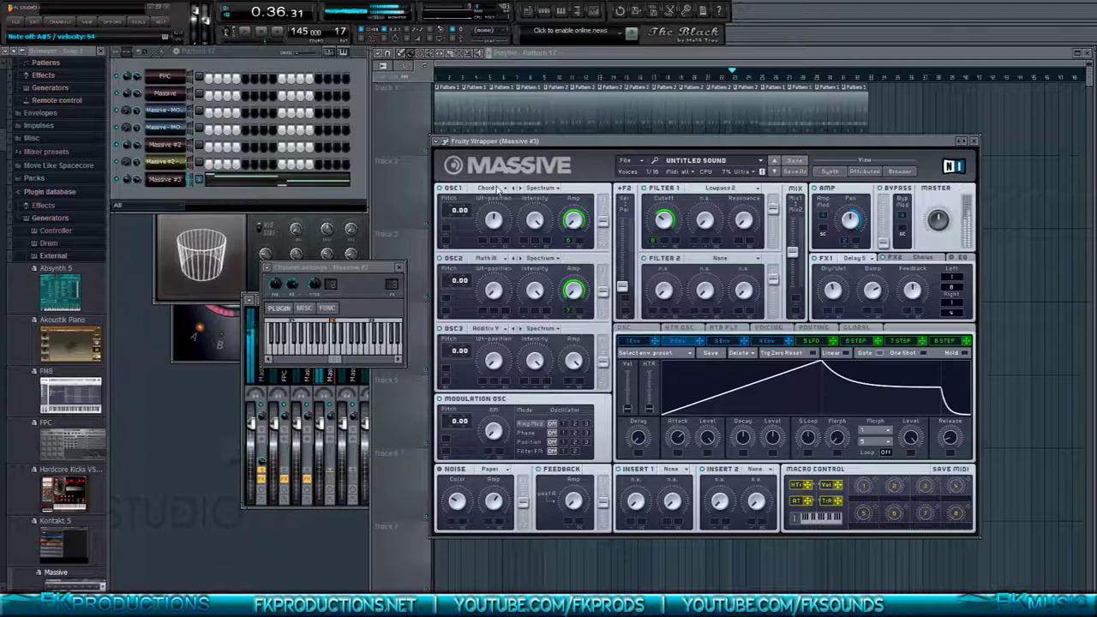
- Play the song from bar 23 to hear the changed sound, stop playback, and reopen Massive #3
{"action": "left_click", "coordinate": [734, 83]}
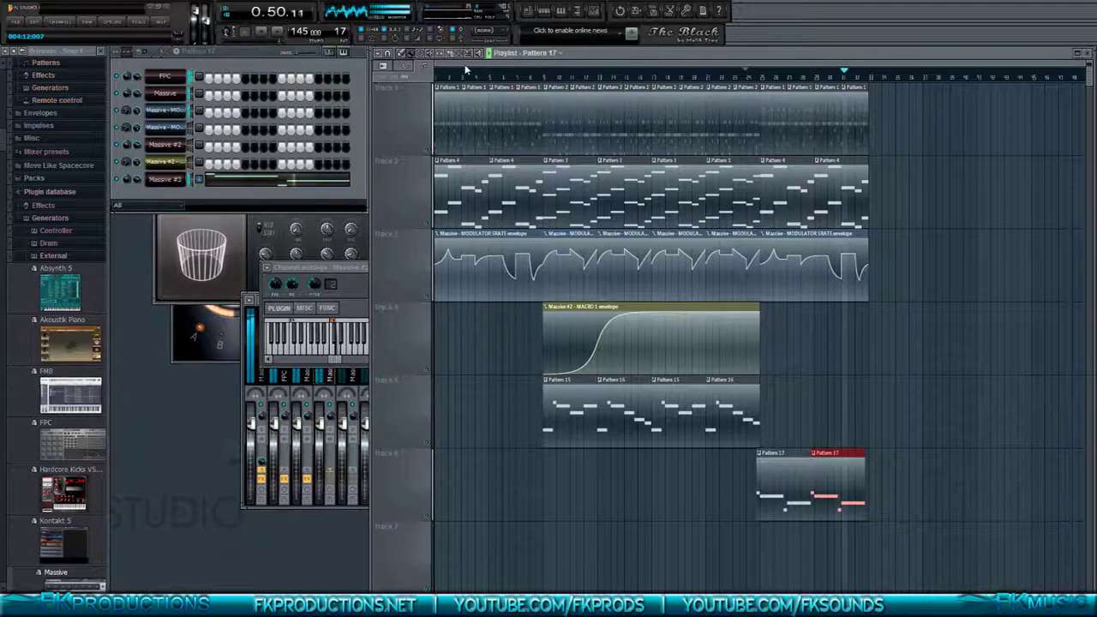
{"action": "key", "text": "space"}
{"action": "left_click", "coordinate": [169, 181]}
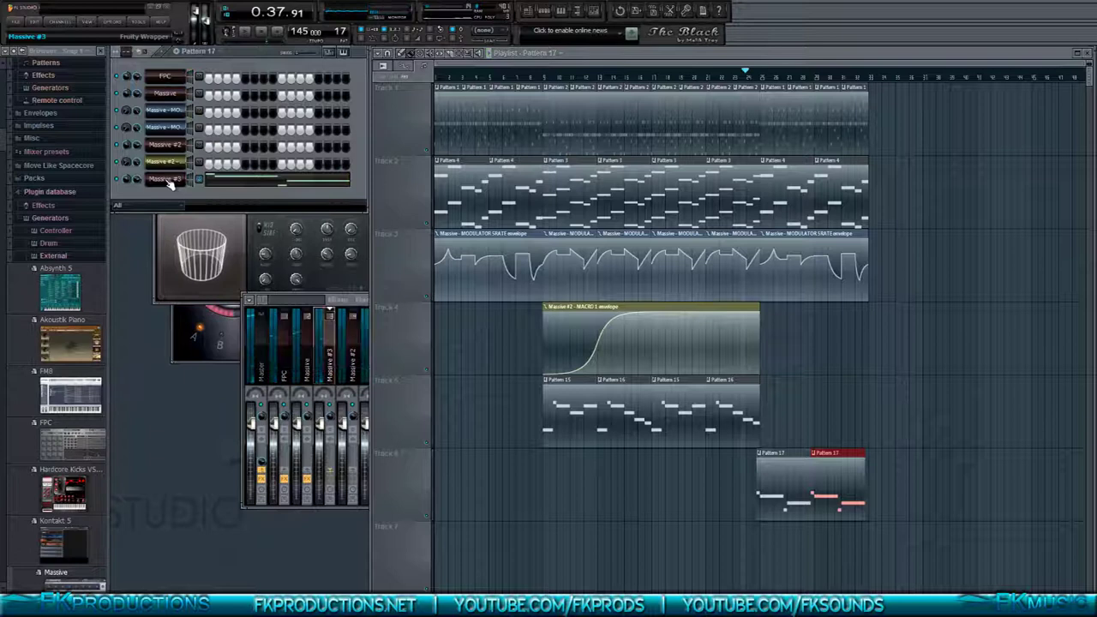
{"action": "left_click", "coordinate": [169, 182]}
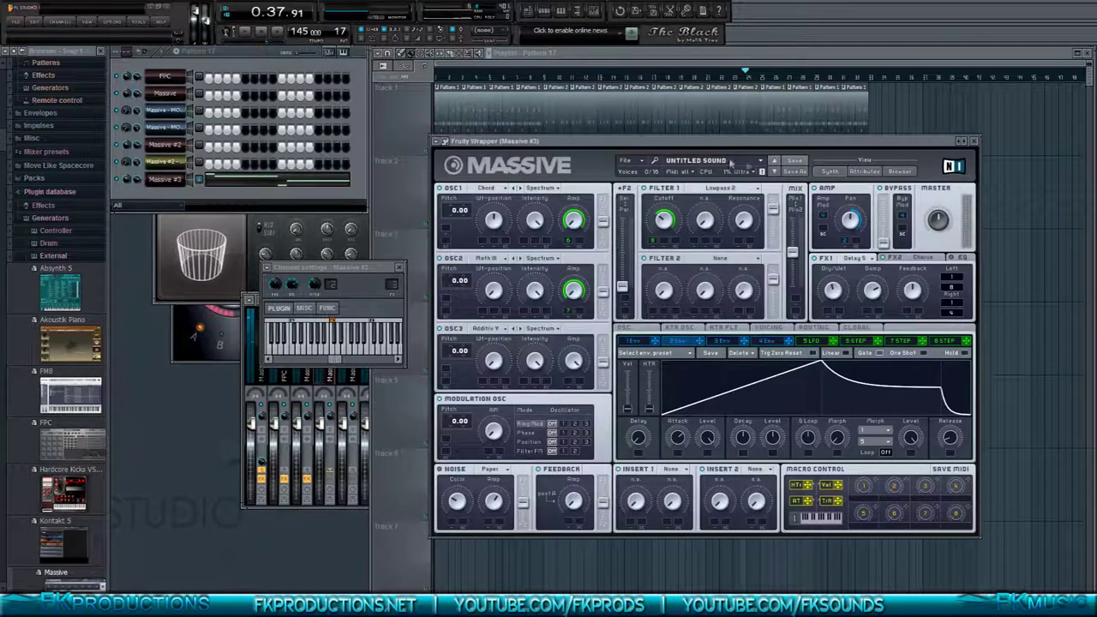
- Save the Massive #3 sound as "Digital Dreams (Gated)" in the Massive sounds folder
{"action": "left_click", "coordinate": [794, 172]}
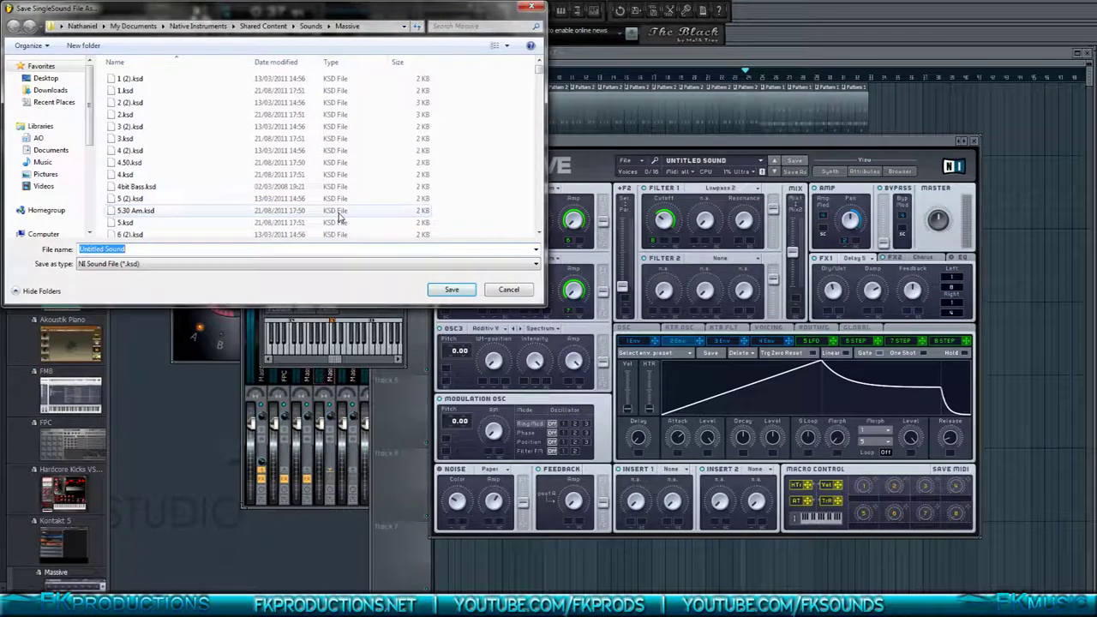
{"action": "key", "text": "BackSpace"}
{"action": "key", "text": "Escape"}
{"action": "type", "text": "Digit"}
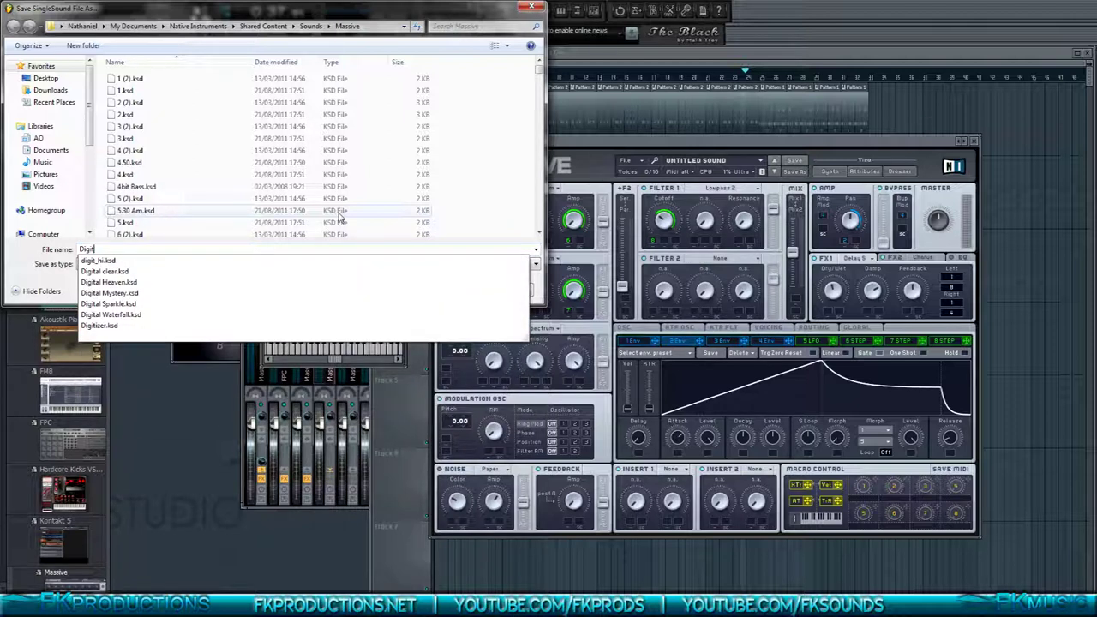
{"action": "type", "text": "al "}
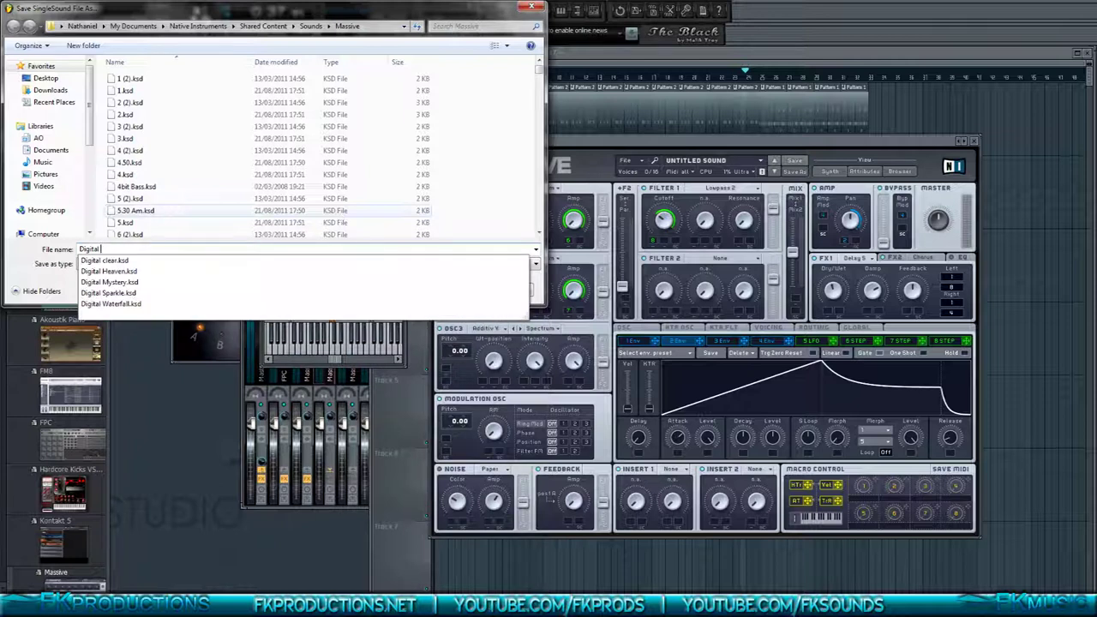
{"action": "type", "text": "Dreams"}
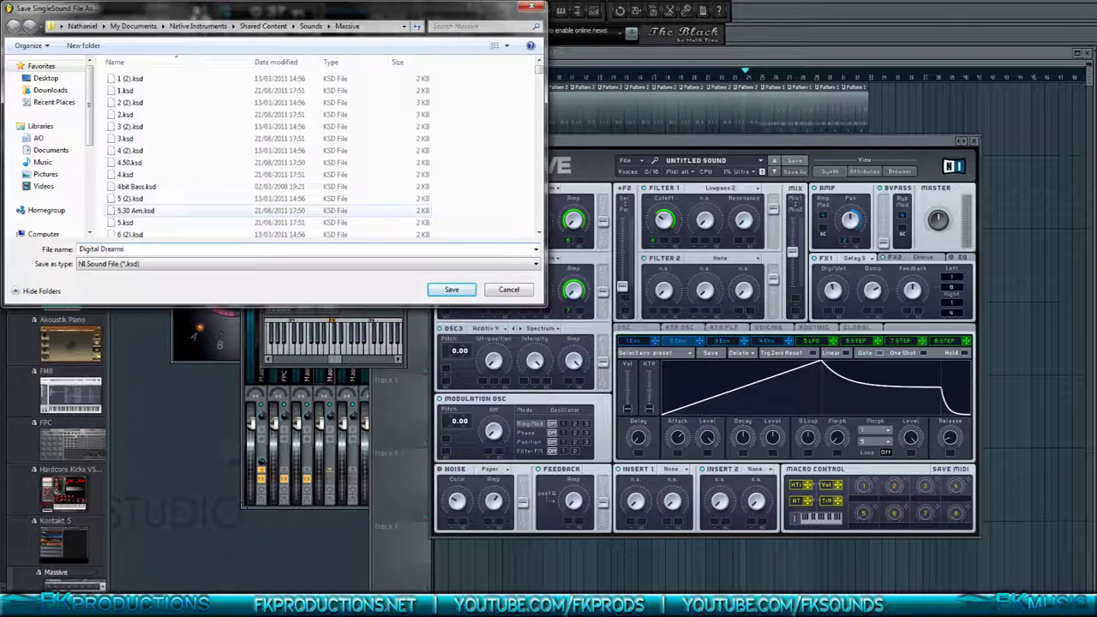
{"action": "type", "text": " (Gated)"}
{"action": "left_click", "coordinate": [441, 287]}
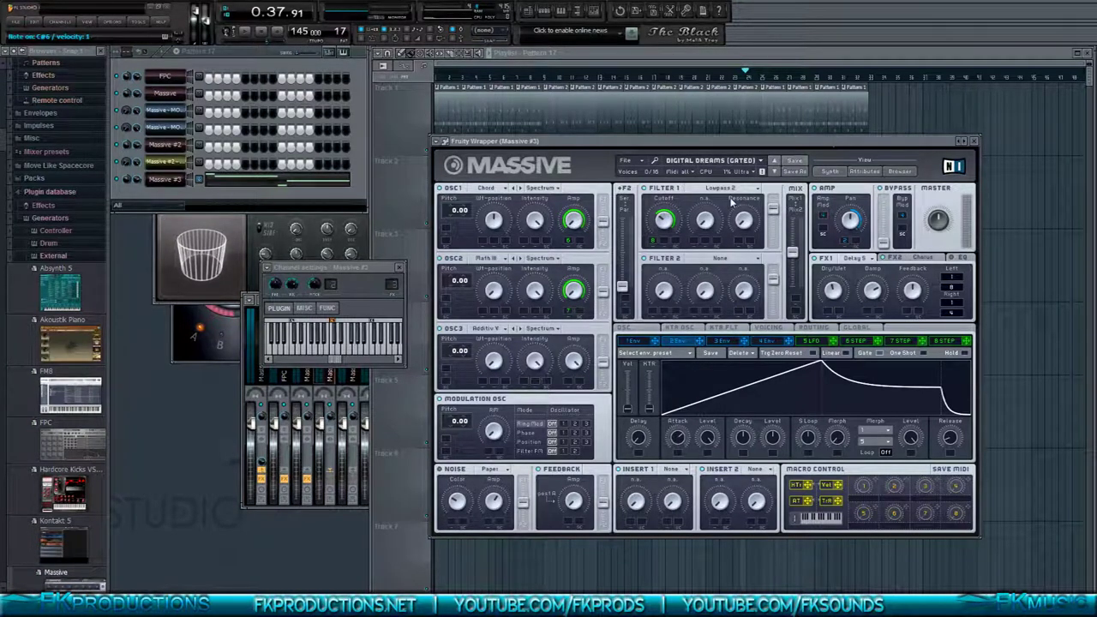
- View the oscillator settings and try out the oscillator key-tracking curve by lowering its upper end point and raising it again
{"action": "left_click", "coordinate": [656, 330]}
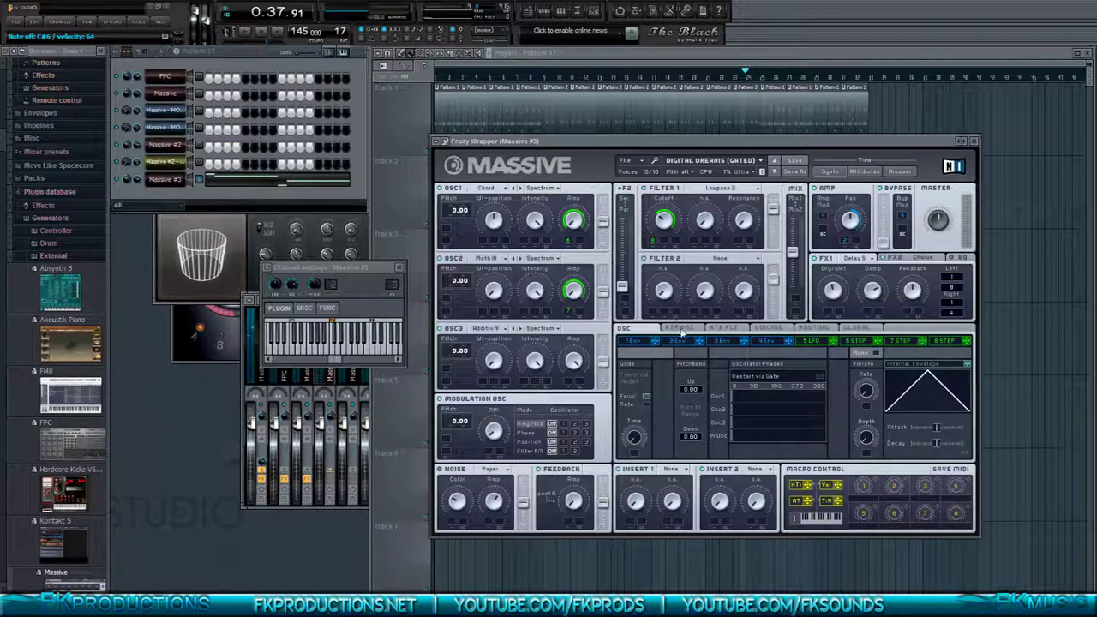
{"action": "left_click", "coordinate": [686, 330]}
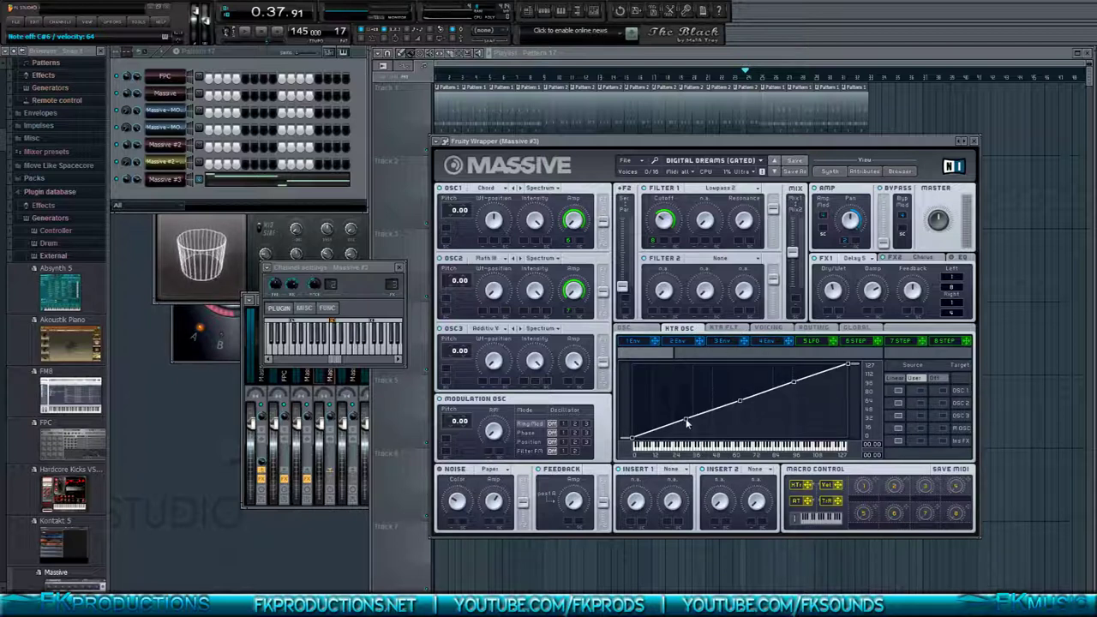
{"action": "mouse_move", "coordinate": [686, 418]}
{"action": "left_mouse_down"}
{"action": "mouse_move", "coordinate": [688, 399]}
{"action": "mouse_move", "coordinate": [689, 427]}
{"action": "left_mouse_up"}
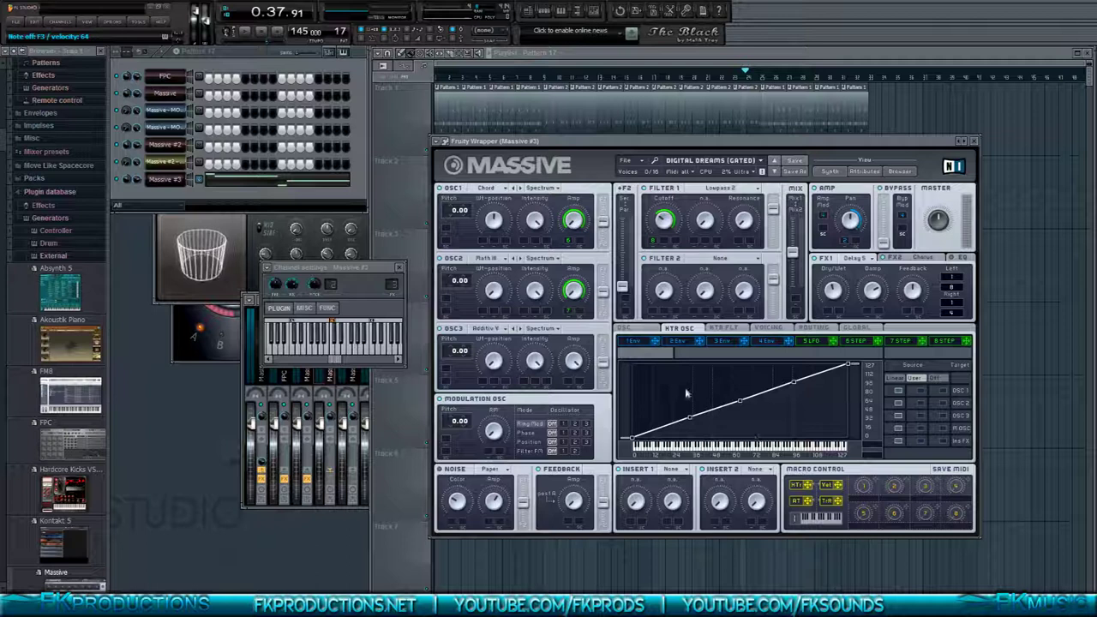
{"action": "left_click_drag", "start_coordinate": [852, 366], "coordinate": [855, 411]}
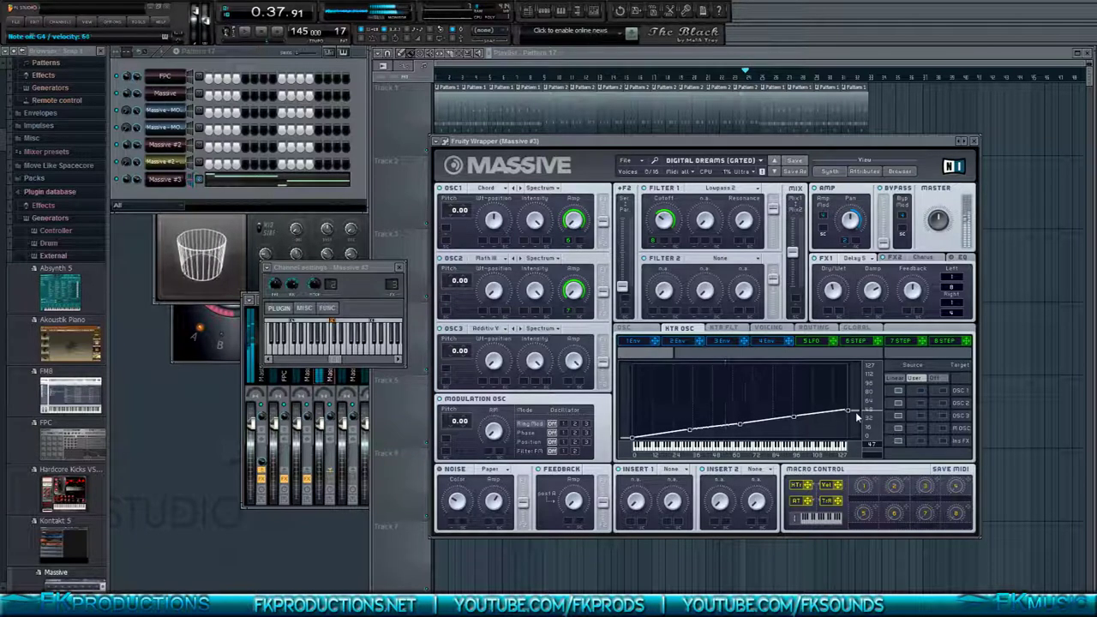
{"action": "left_click_drag", "start_coordinate": [856, 412], "coordinate": [851, 365]}
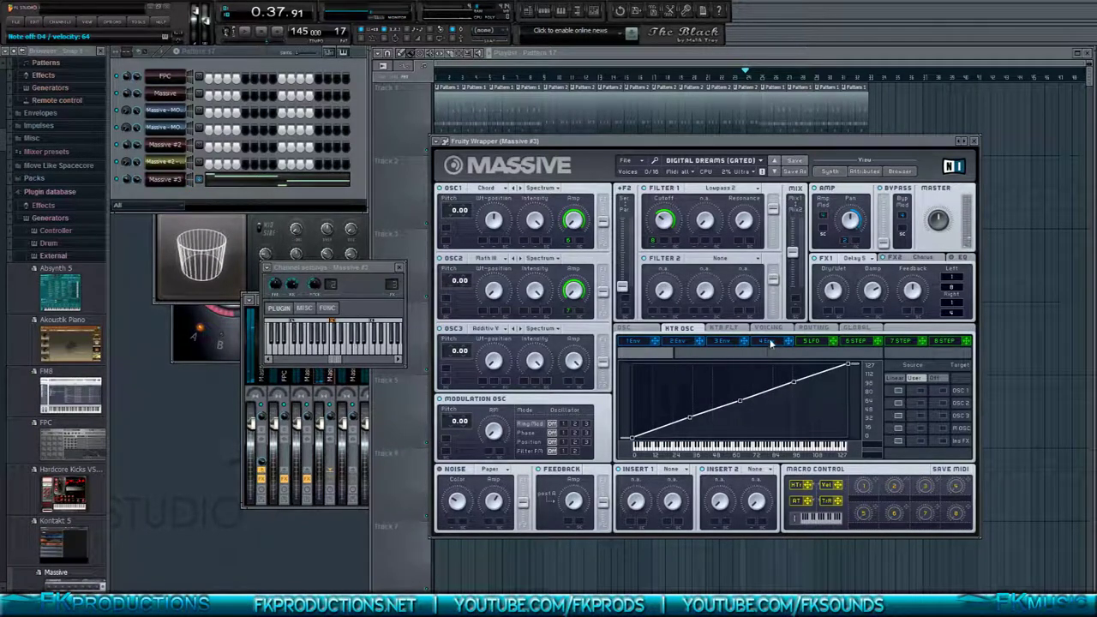
- Examine Massive #3's filter key-tracking, voicing and routing pages
{"action": "left_click", "coordinate": [724, 328]}
{"action": "left_click", "coordinate": [763, 328]}
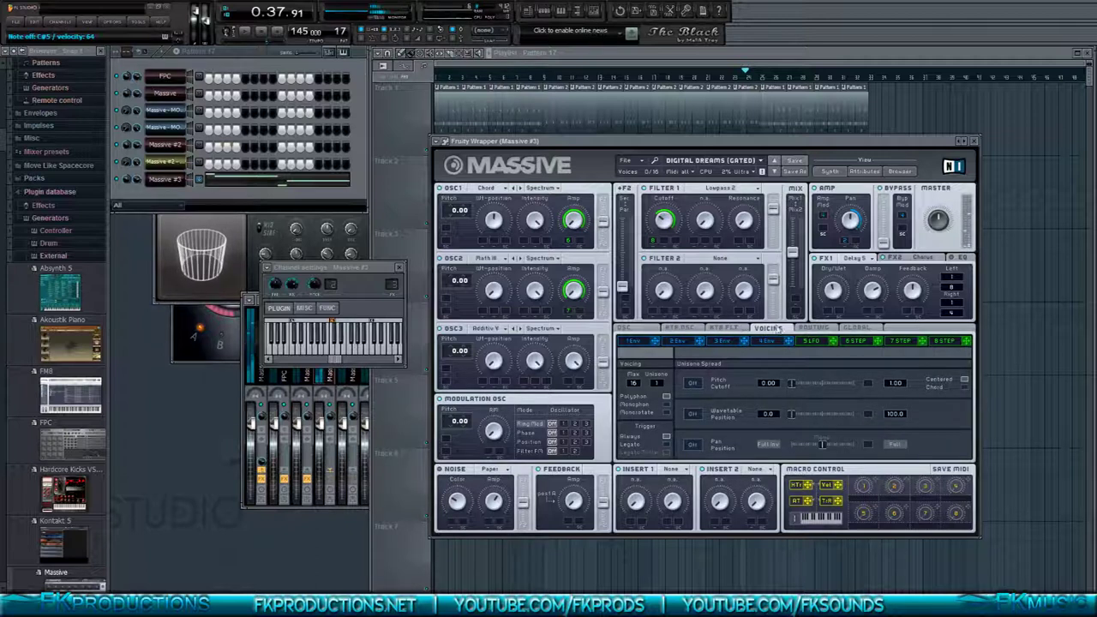
{"action": "left_click", "coordinate": [818, 330]}
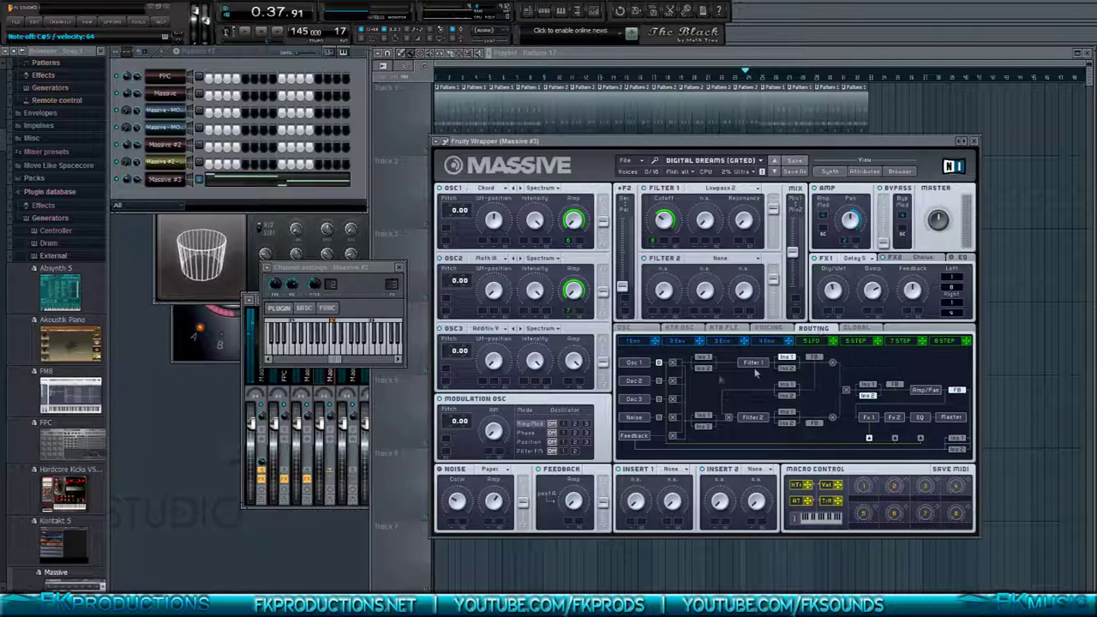
- Try the Eco global quality in Massive #3's global settings, and set the global quality to Ultra
{"action": "left_click", "coordinate": [876, 329]}
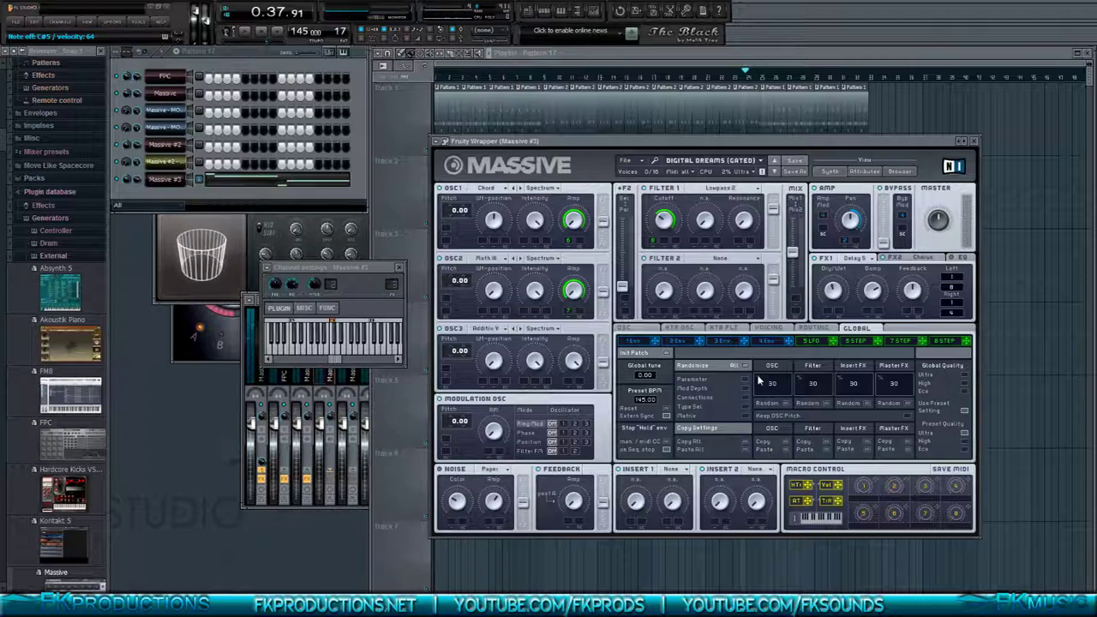
{"action": "left_click", "coordinate": [967, 393]}
{"action": "left_click", "coordinate": [967, 375]}
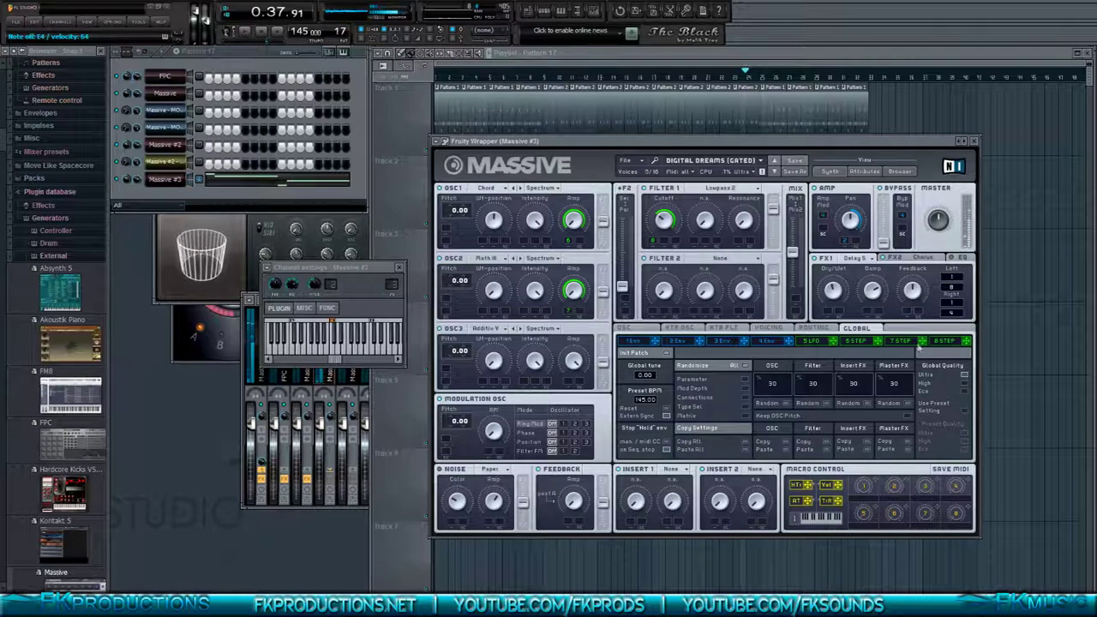